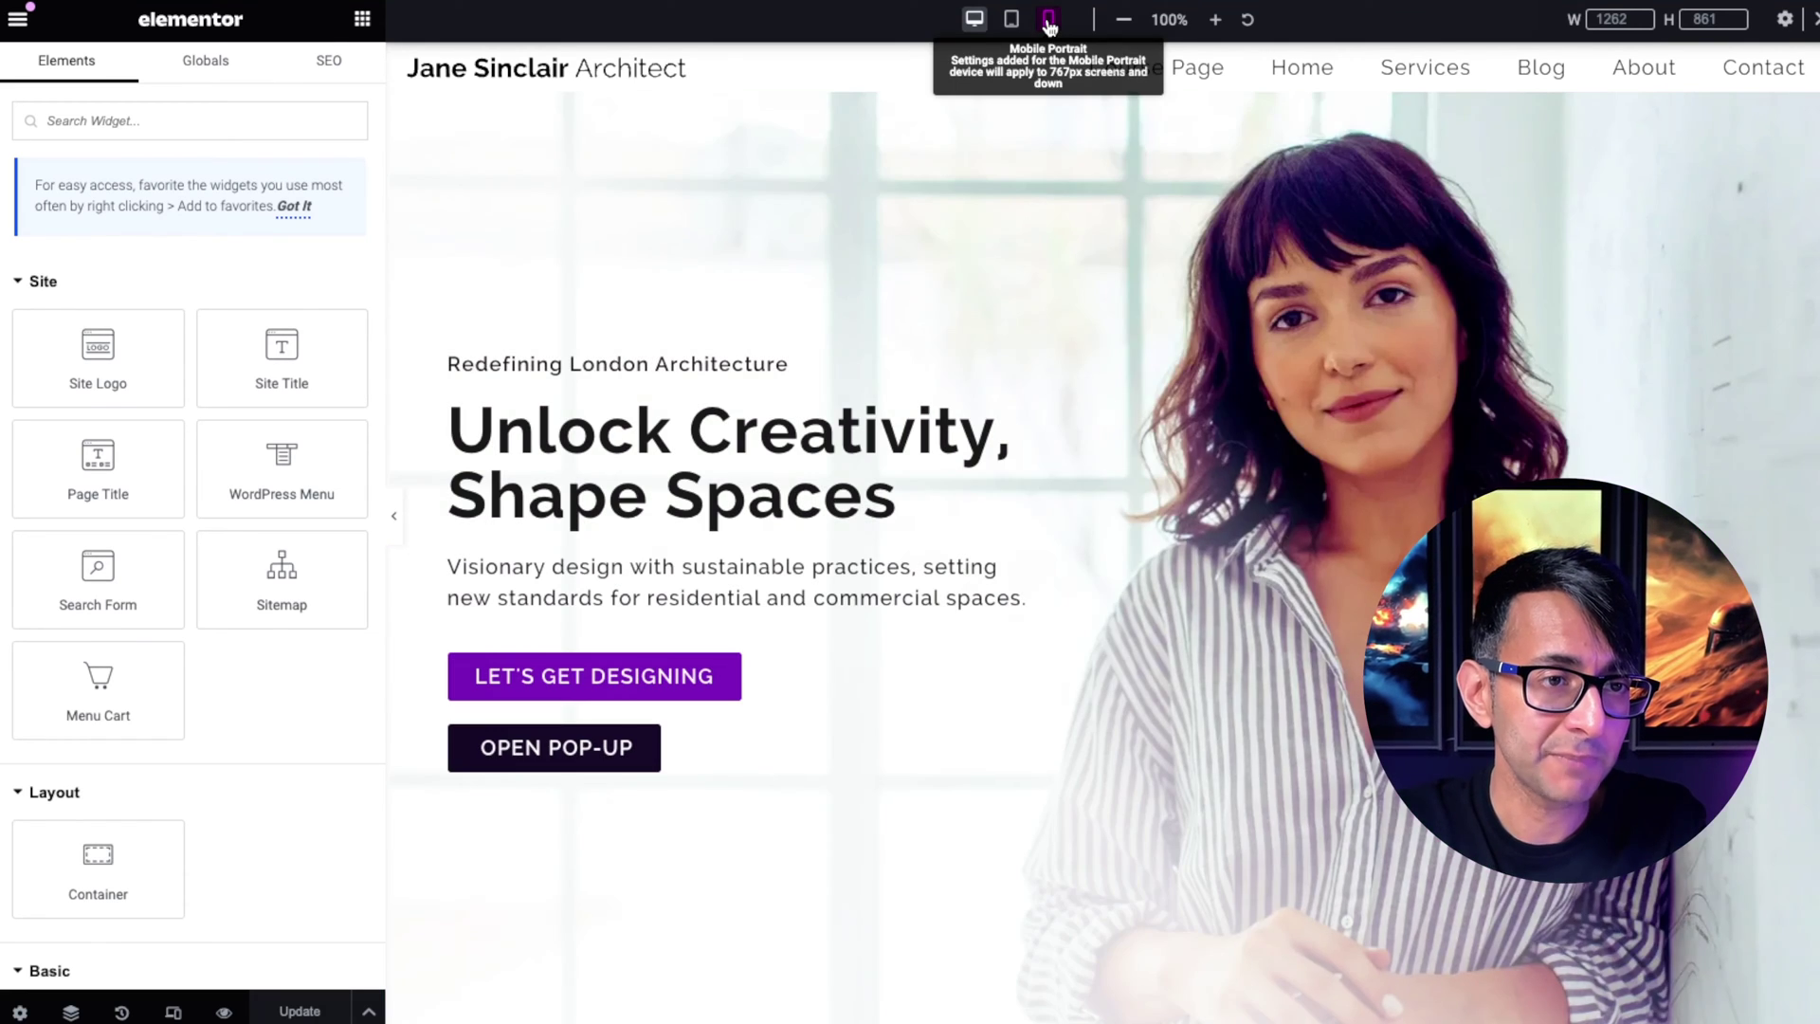
Step: Preview the page in Mobile Portrait and examine the header's hamburger dropdown menu
click(1048, 20)
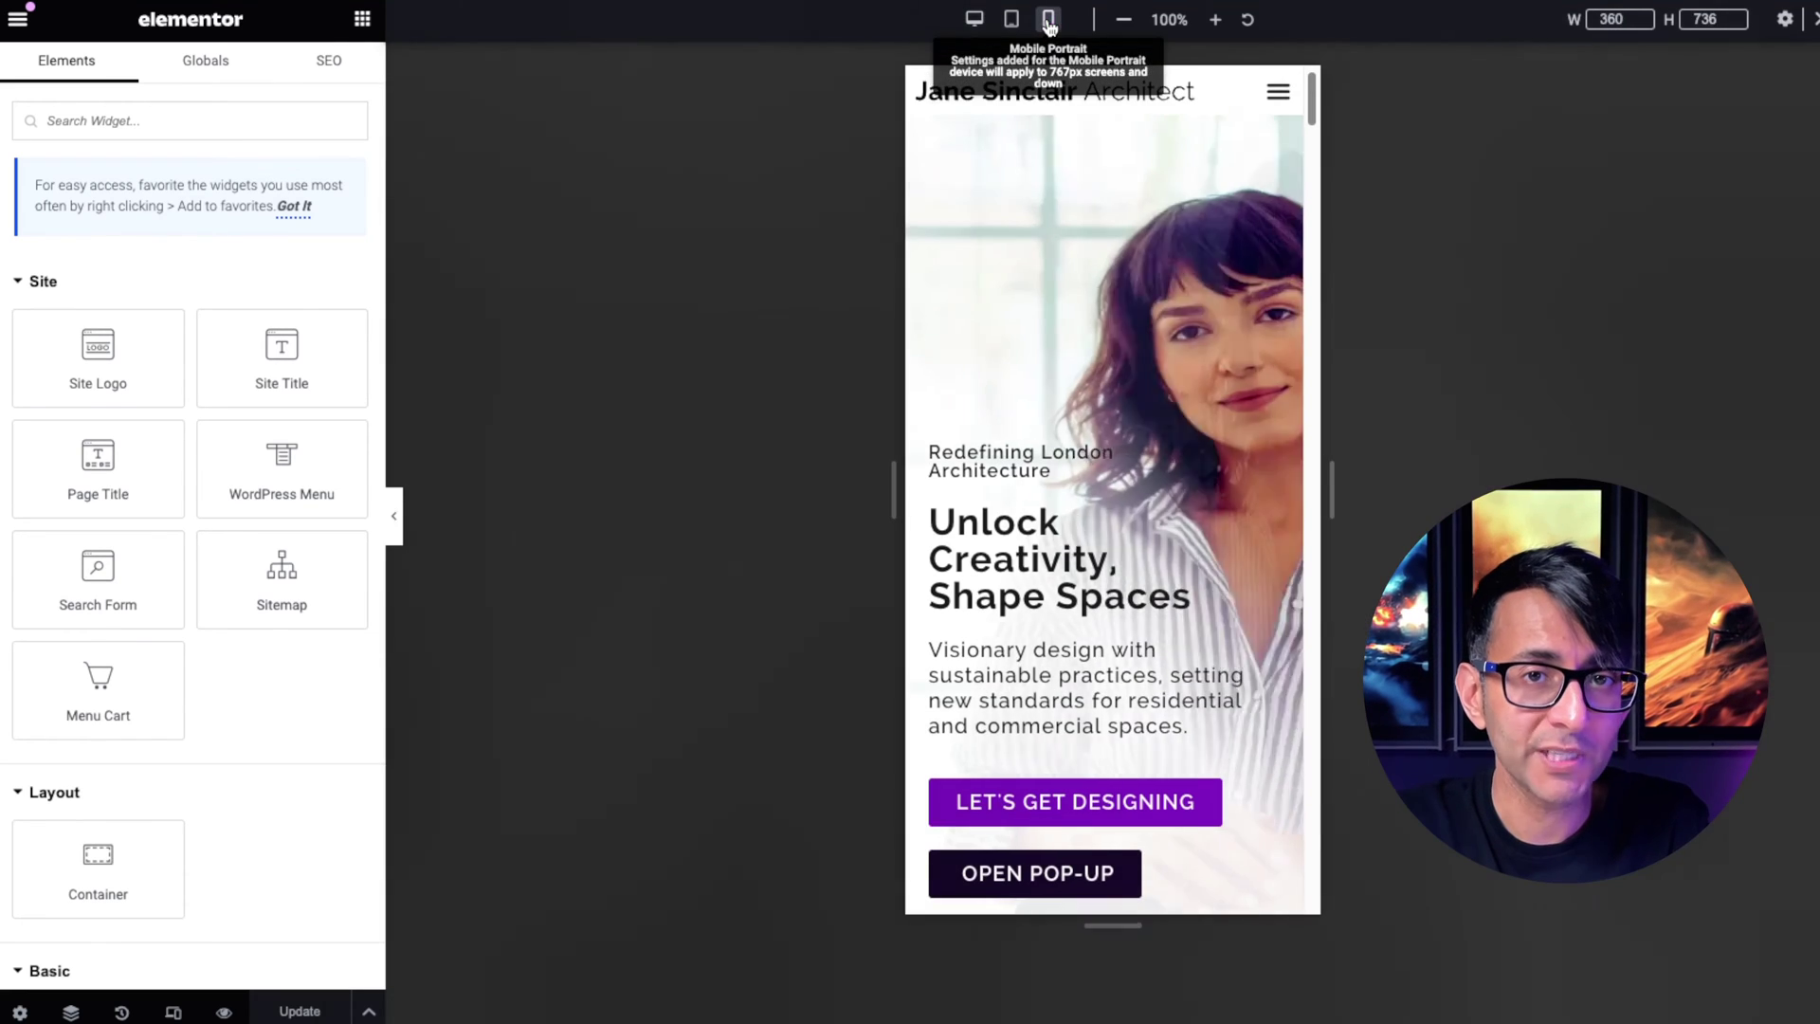
click(1267, 110)
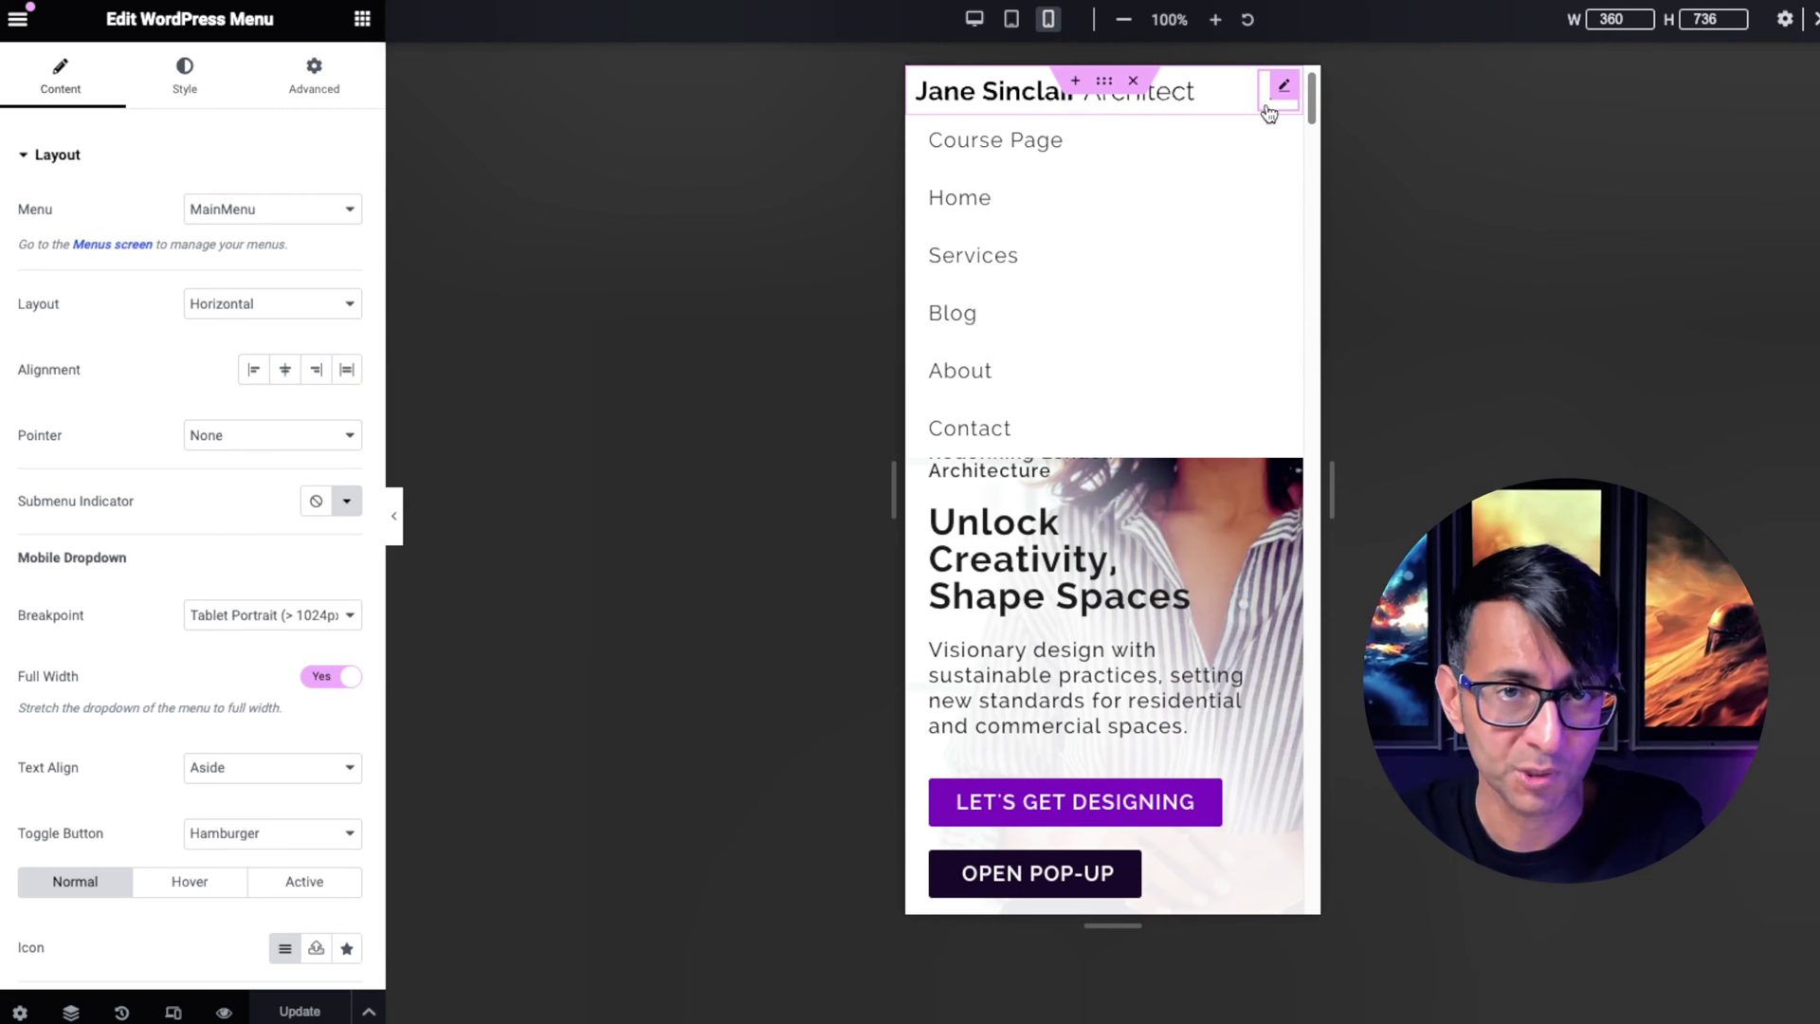
click(1270, 107)
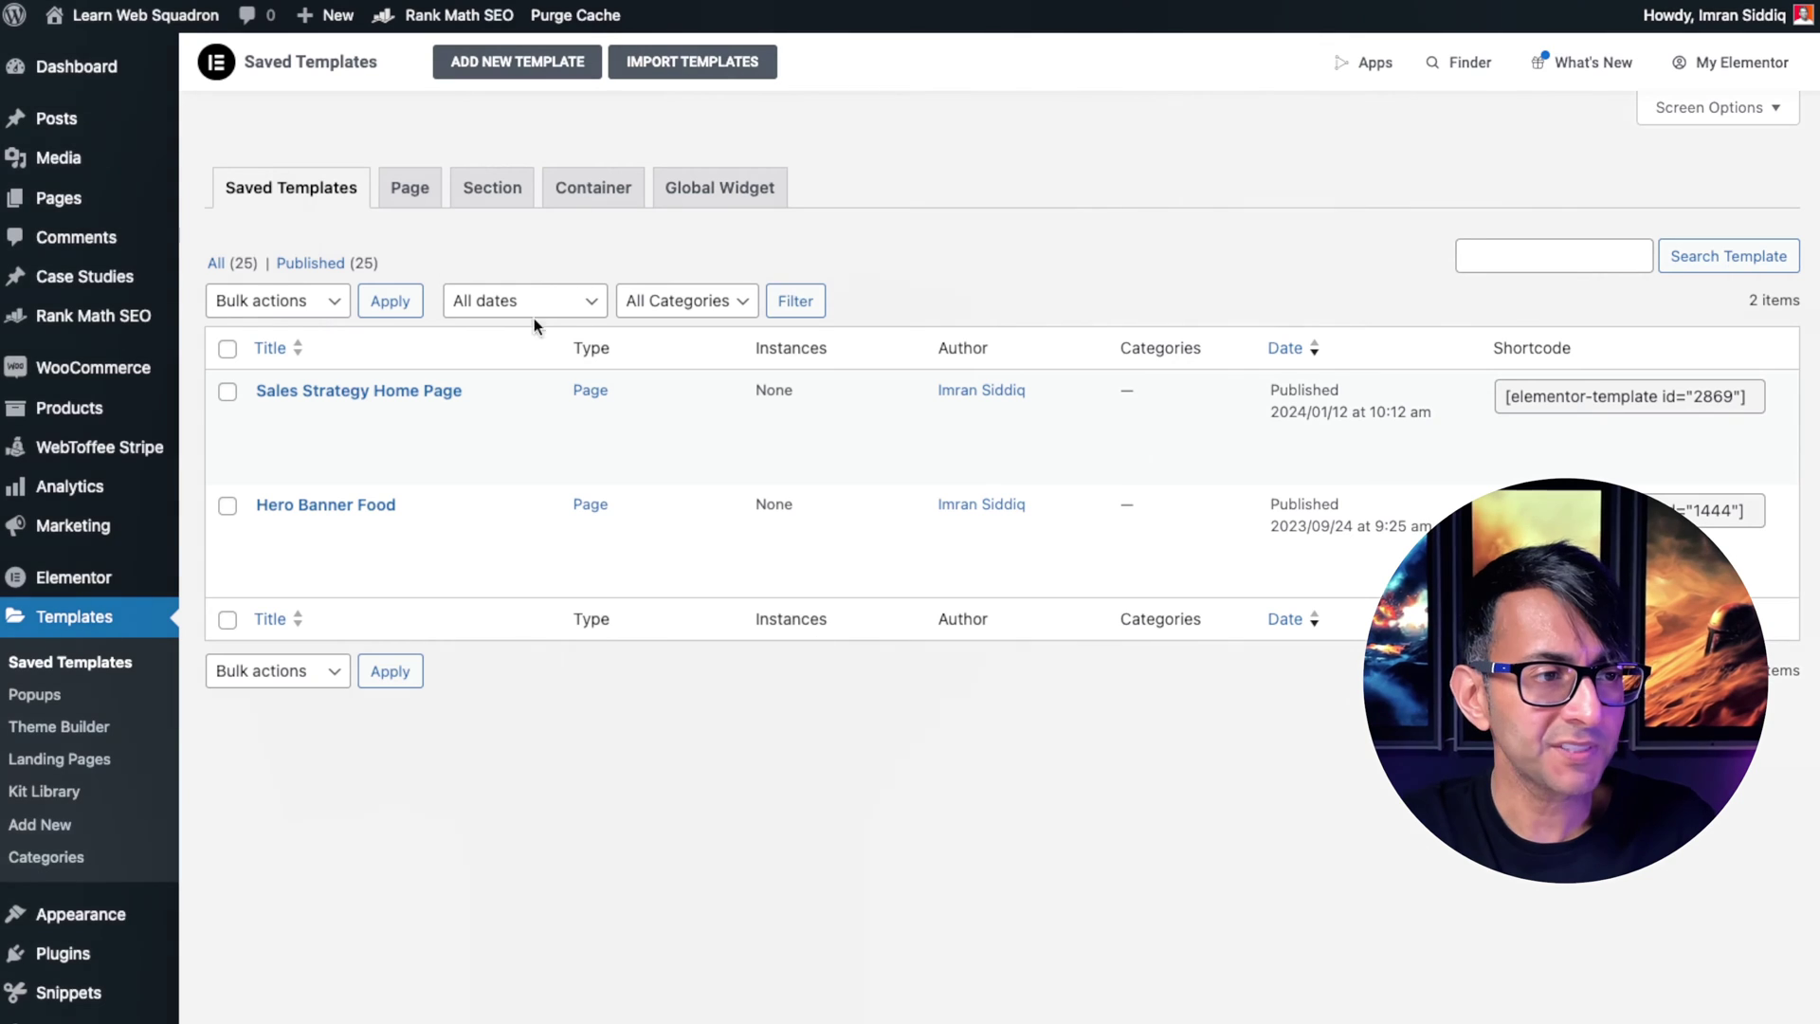
Step: Show all saved templates, filter them to popups and create a popup template named "Example Off Canvas"
click(220, 261)
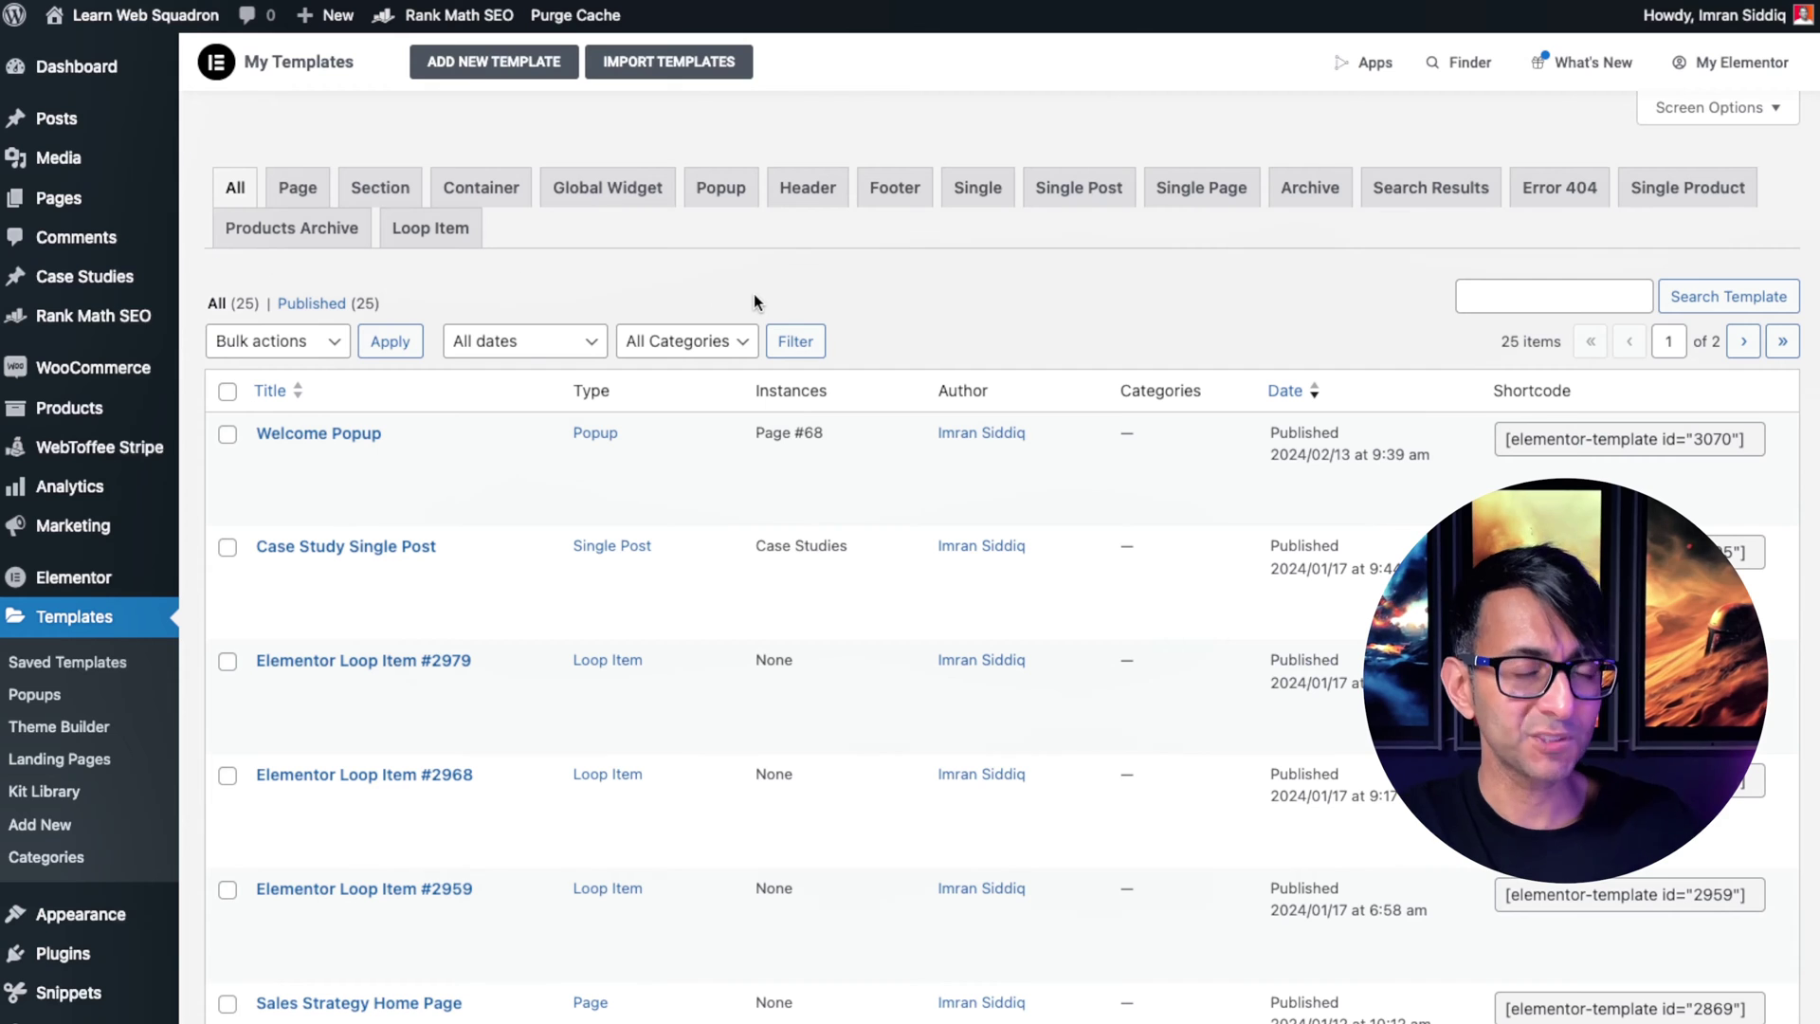
click(720, 187)
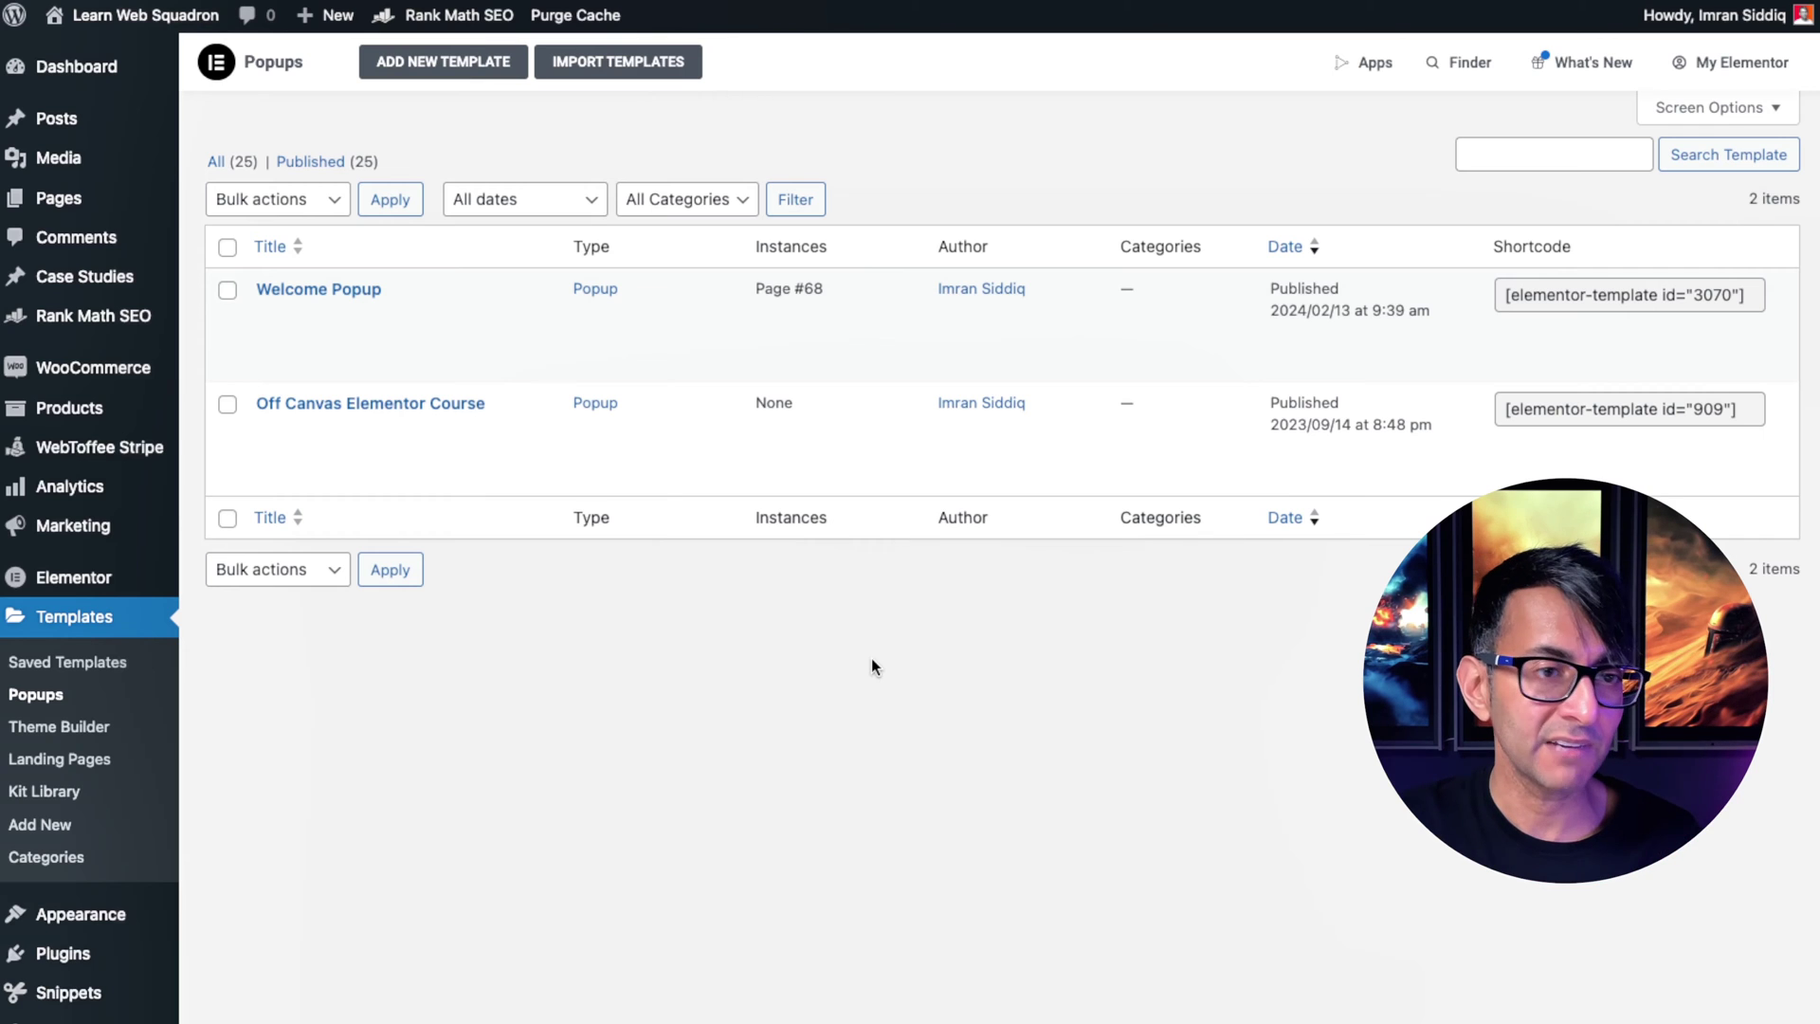
click(469, 66)
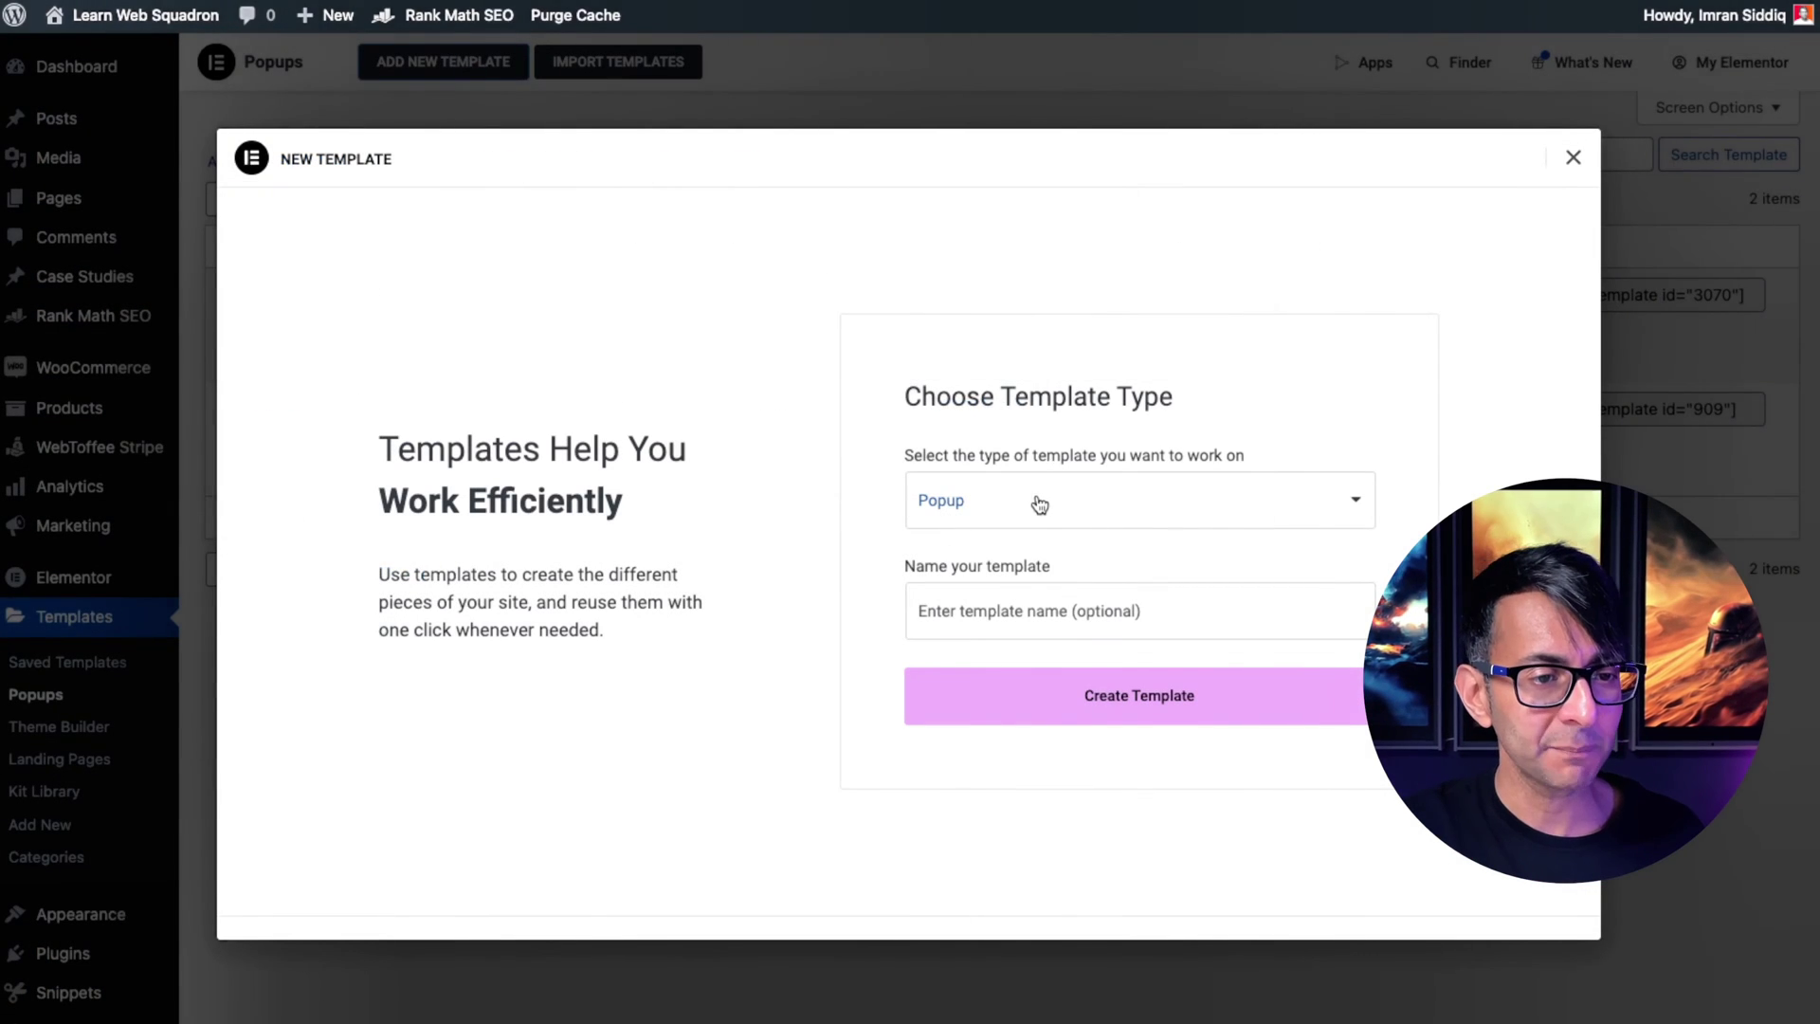
click(1033, 631)
click(1033, 663)
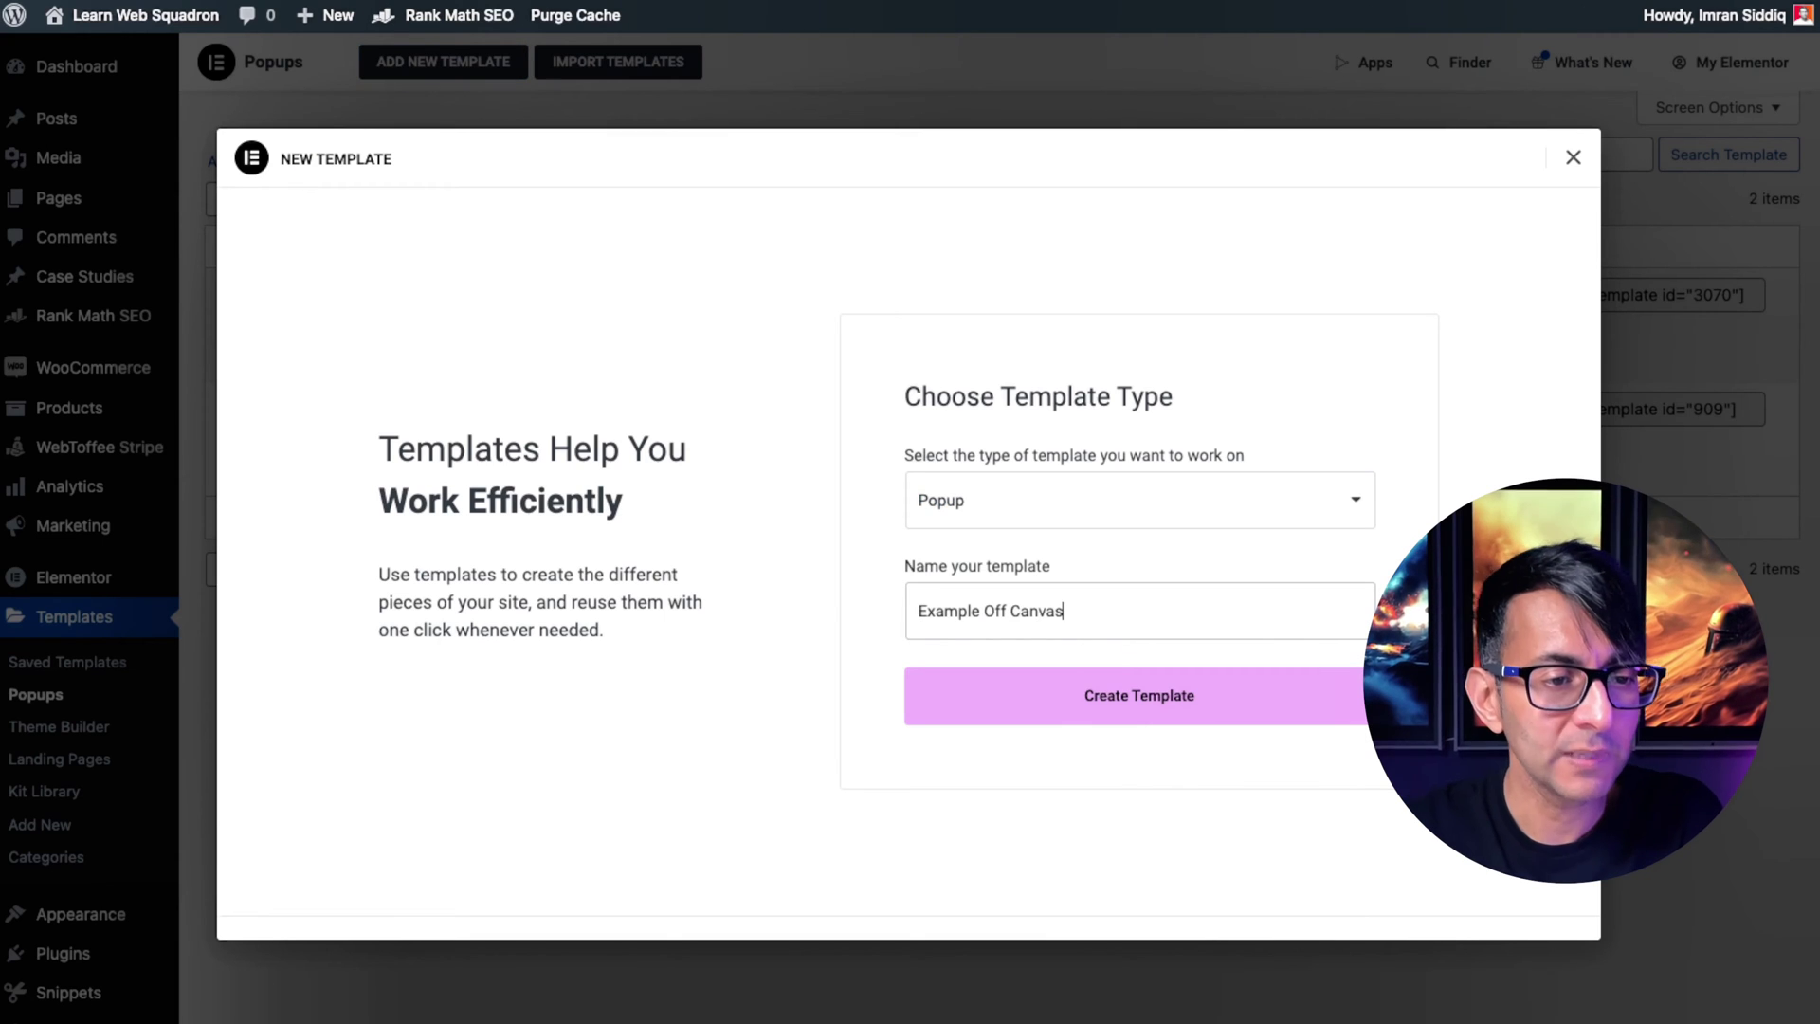
click(1188, 702)
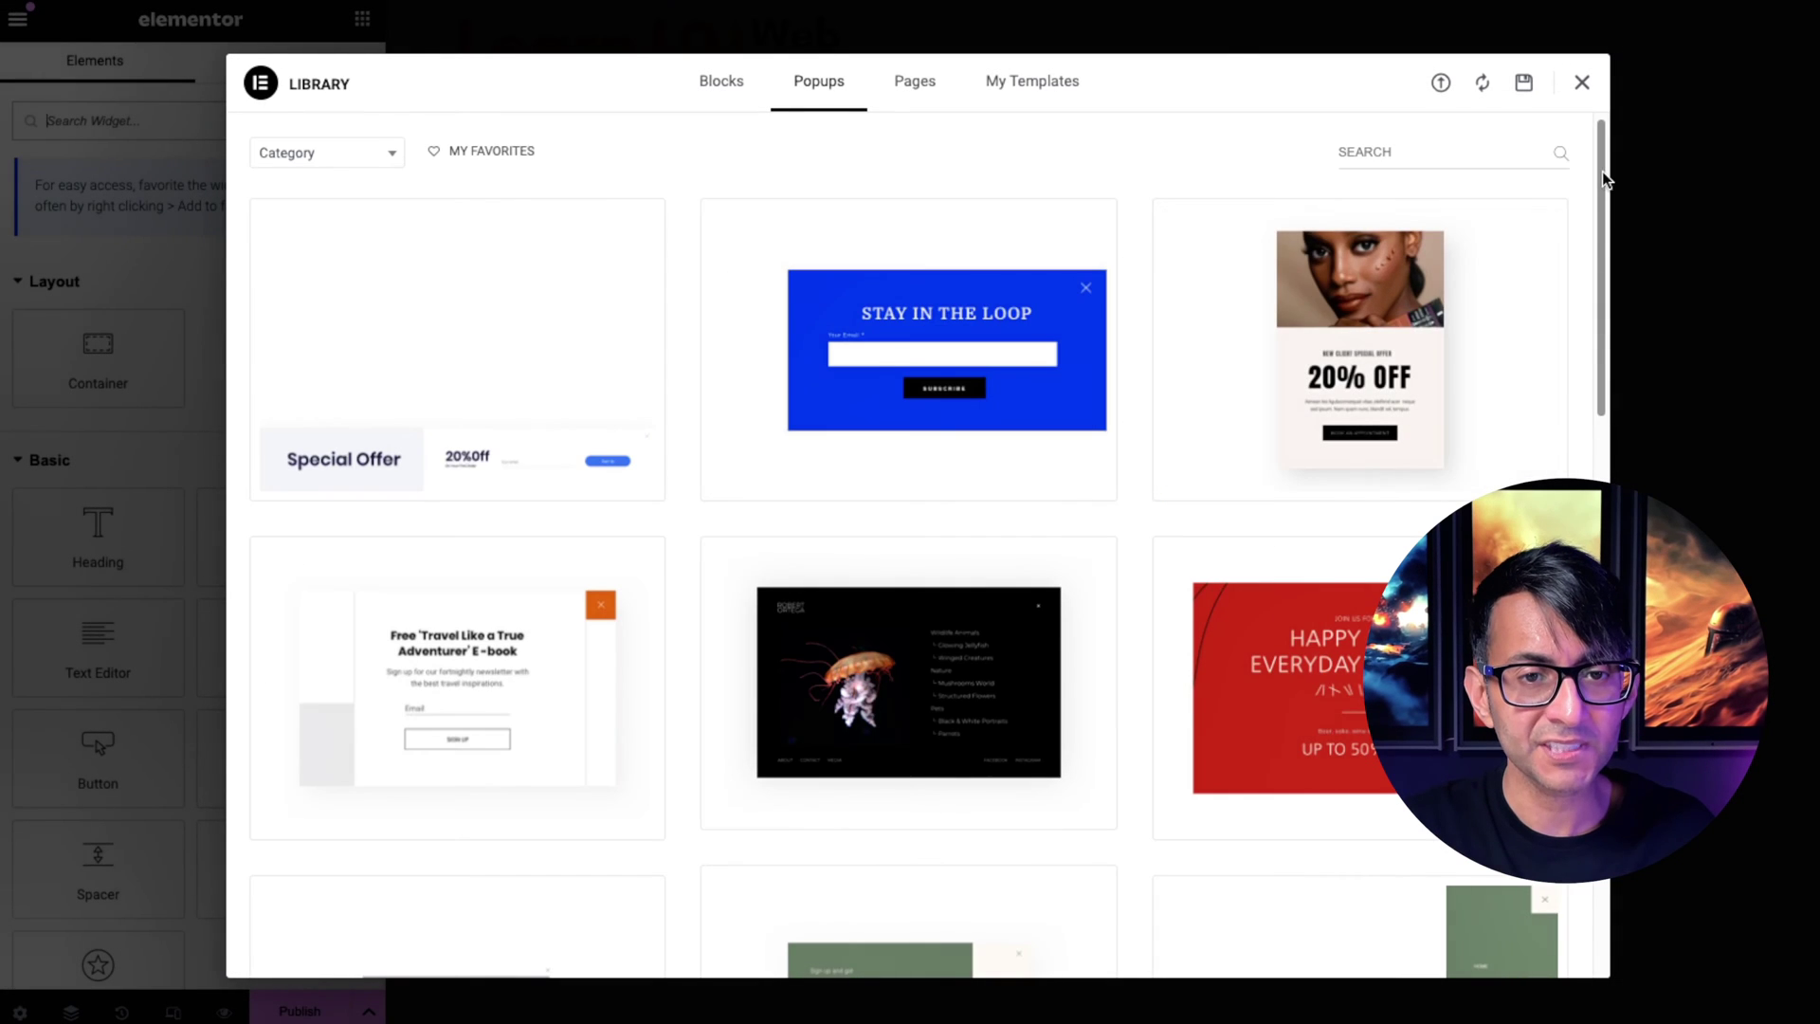
Step: Look through the ready-made popup designs in the library and close it without inserting one
drag(1602, 171, 1680, 387)
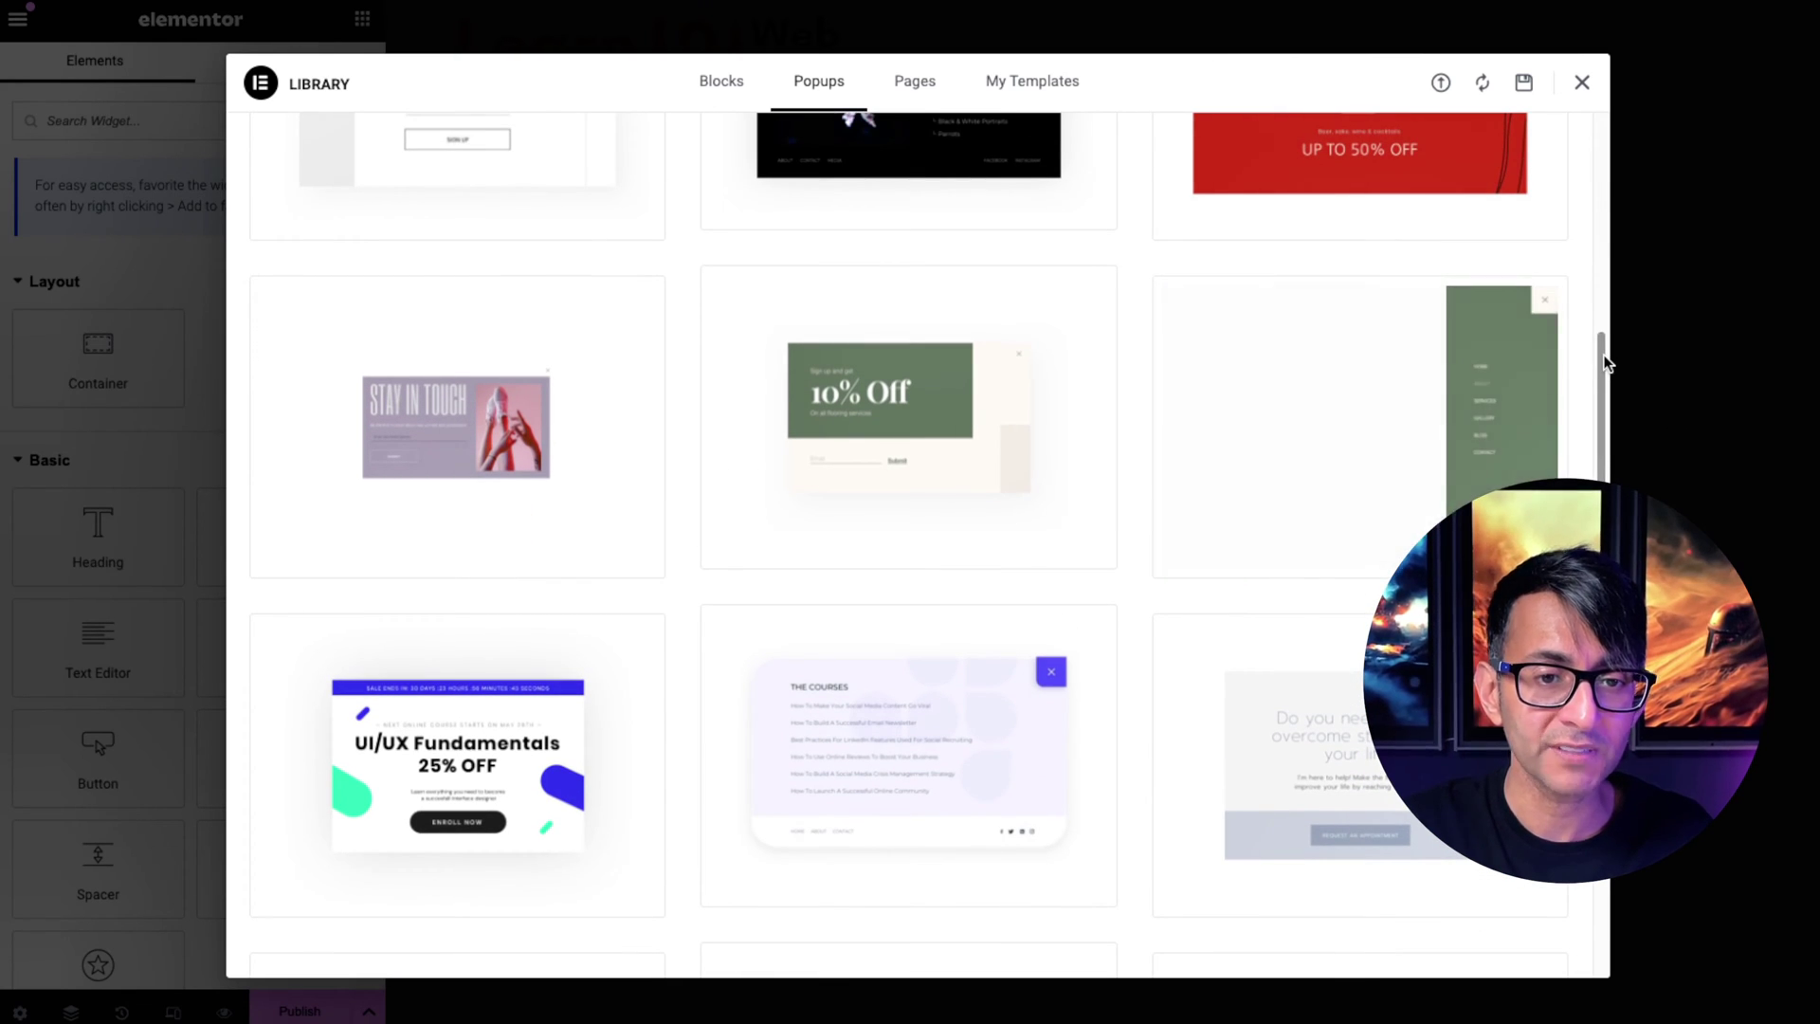
scroll(1601, 357, down, 4)
scroll(1641, 455, down, 4)
scroll(1641, 455, up, 5)
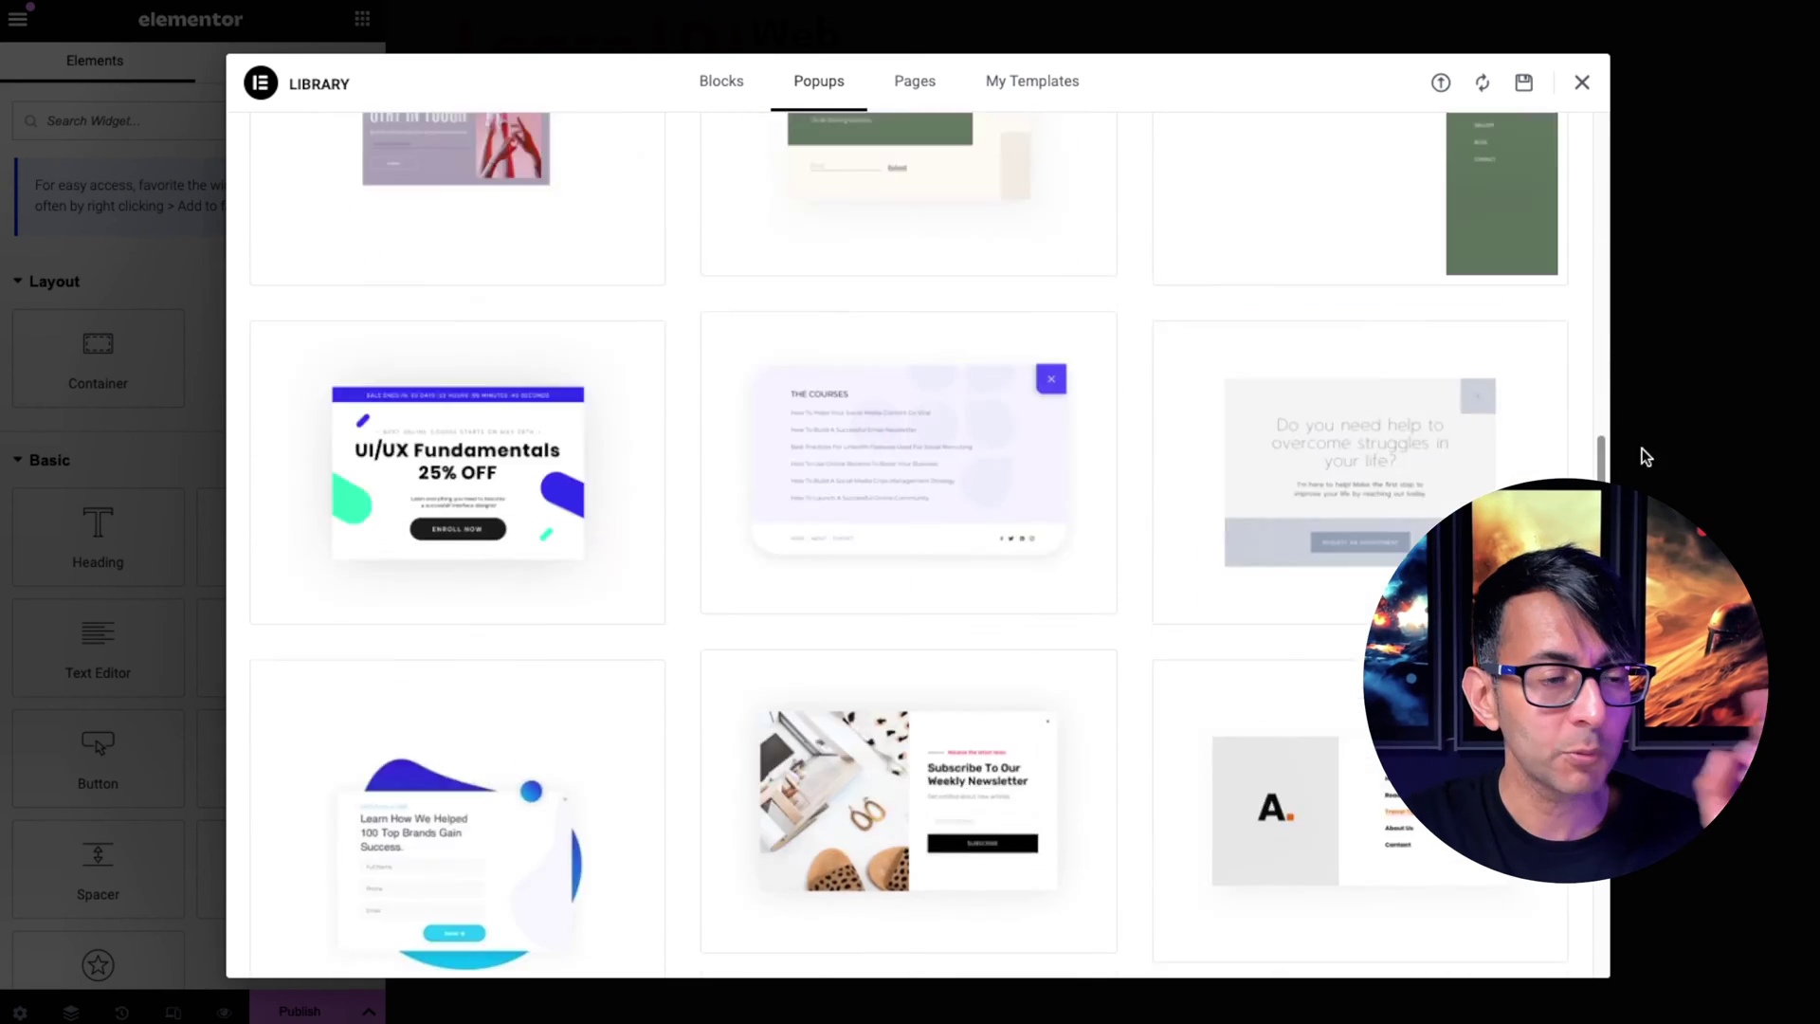
scroll(1641, 454, down, 7)
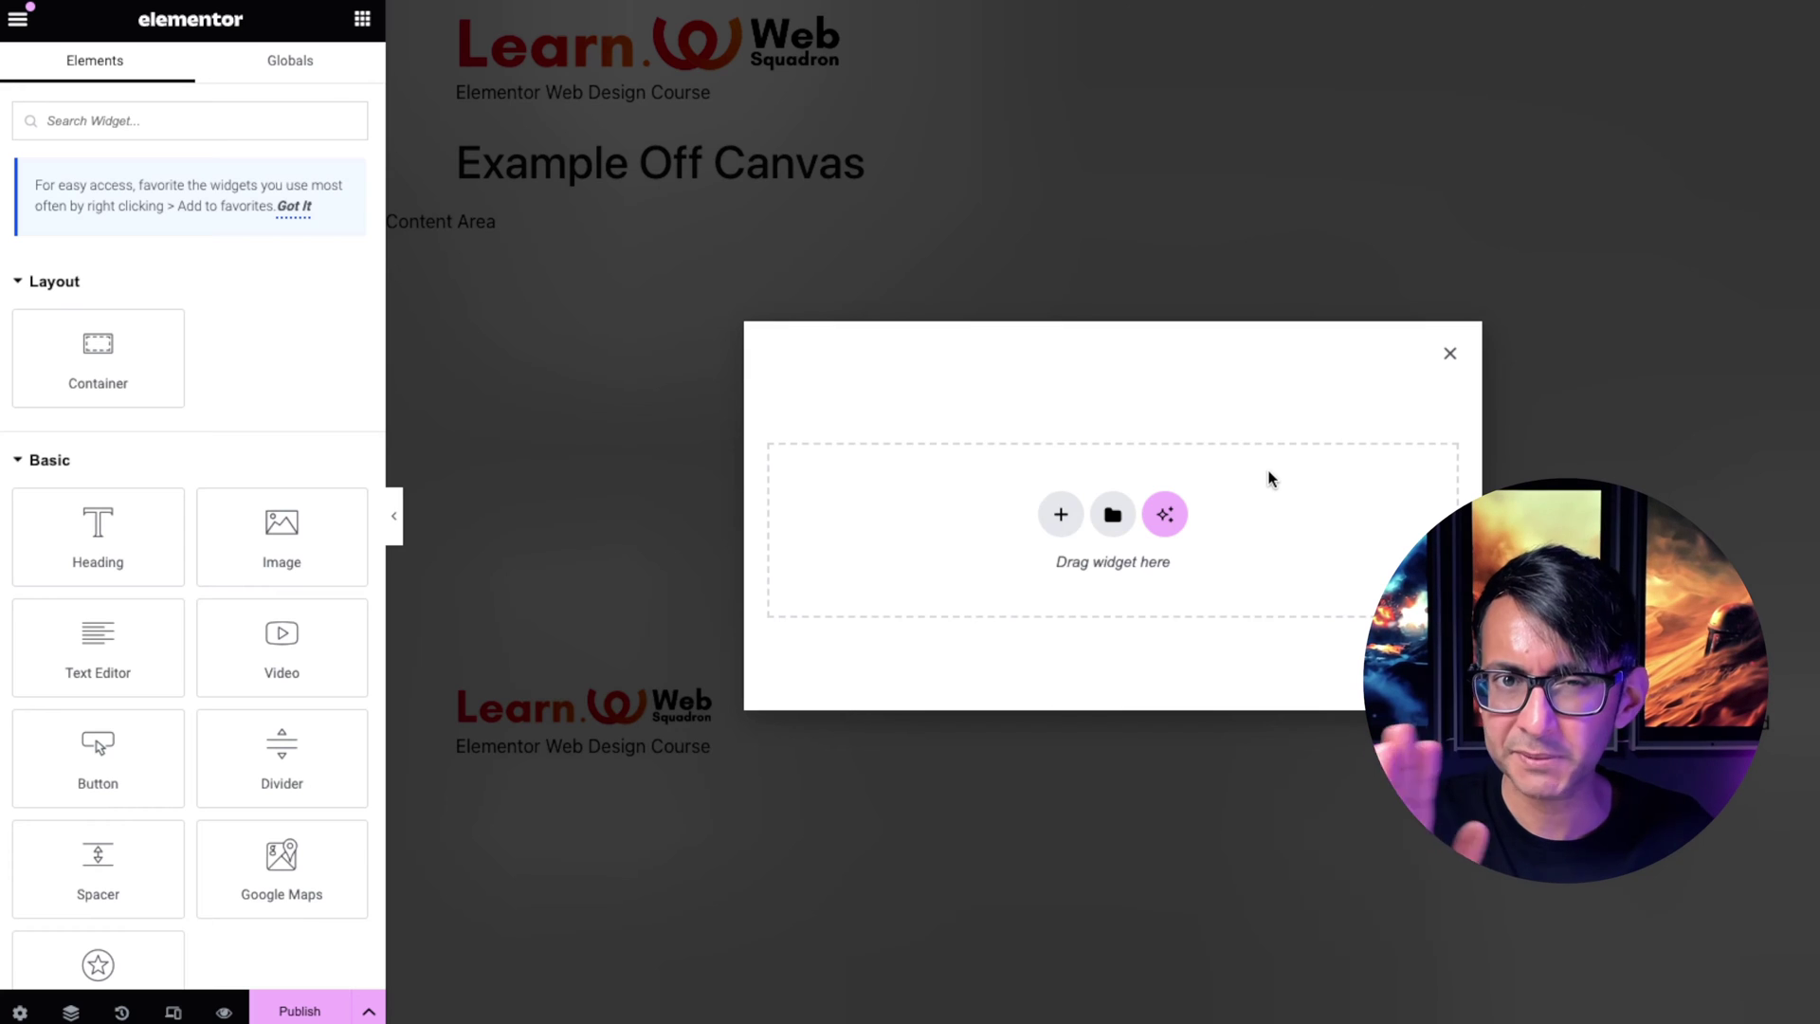
Step: Add a column container to the empty popup and set its minimum height to 100 vh
click(1060, 516)
click(889, 500)
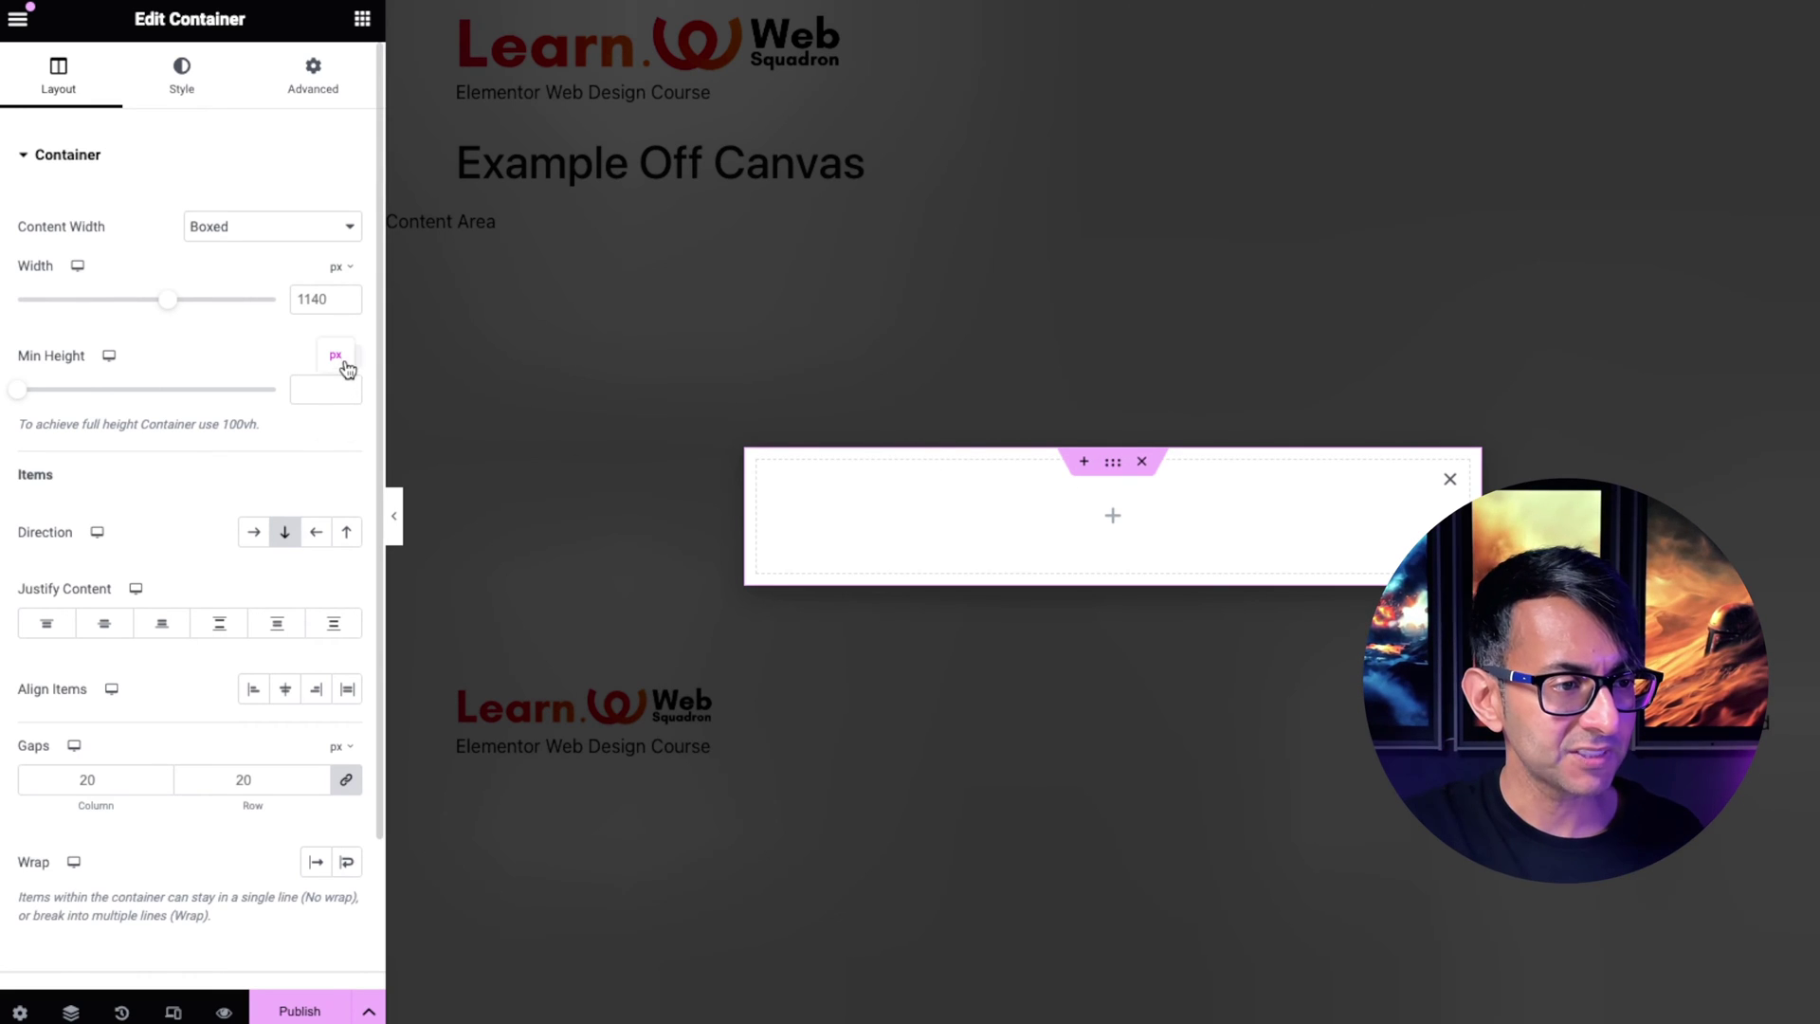
mouse_move(341, 358)
click(337, 460)
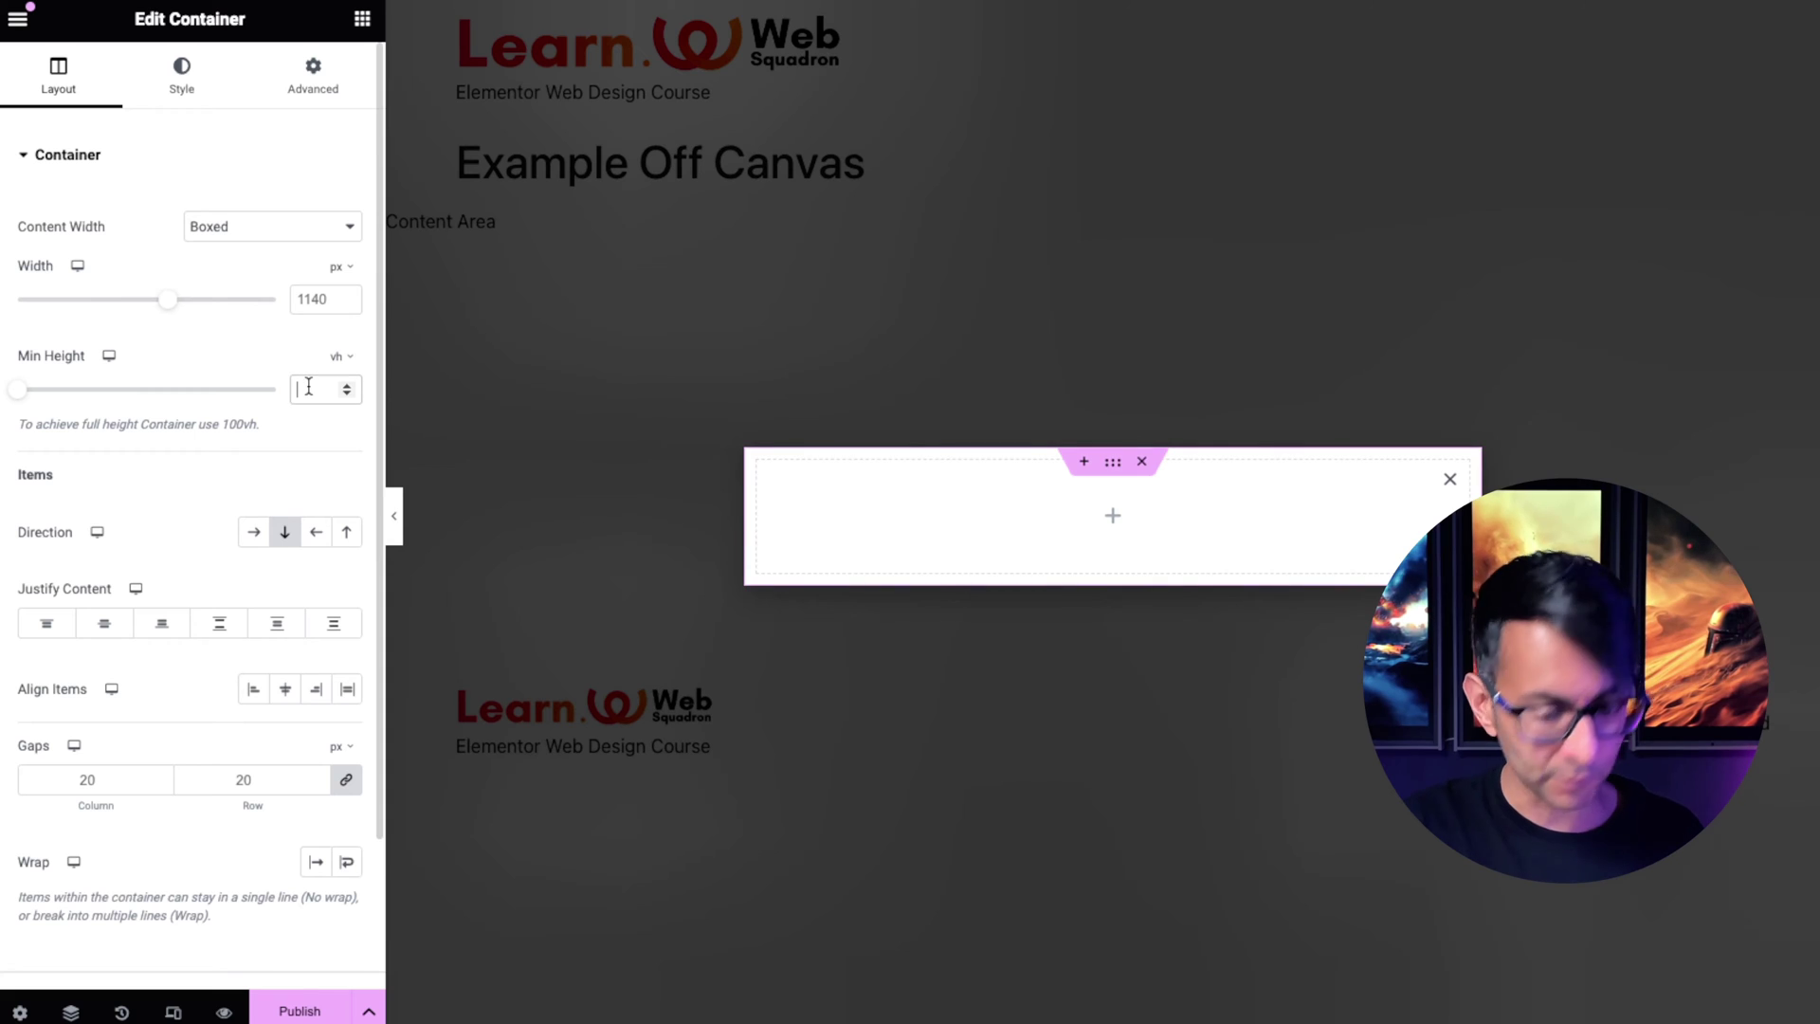
text(100)
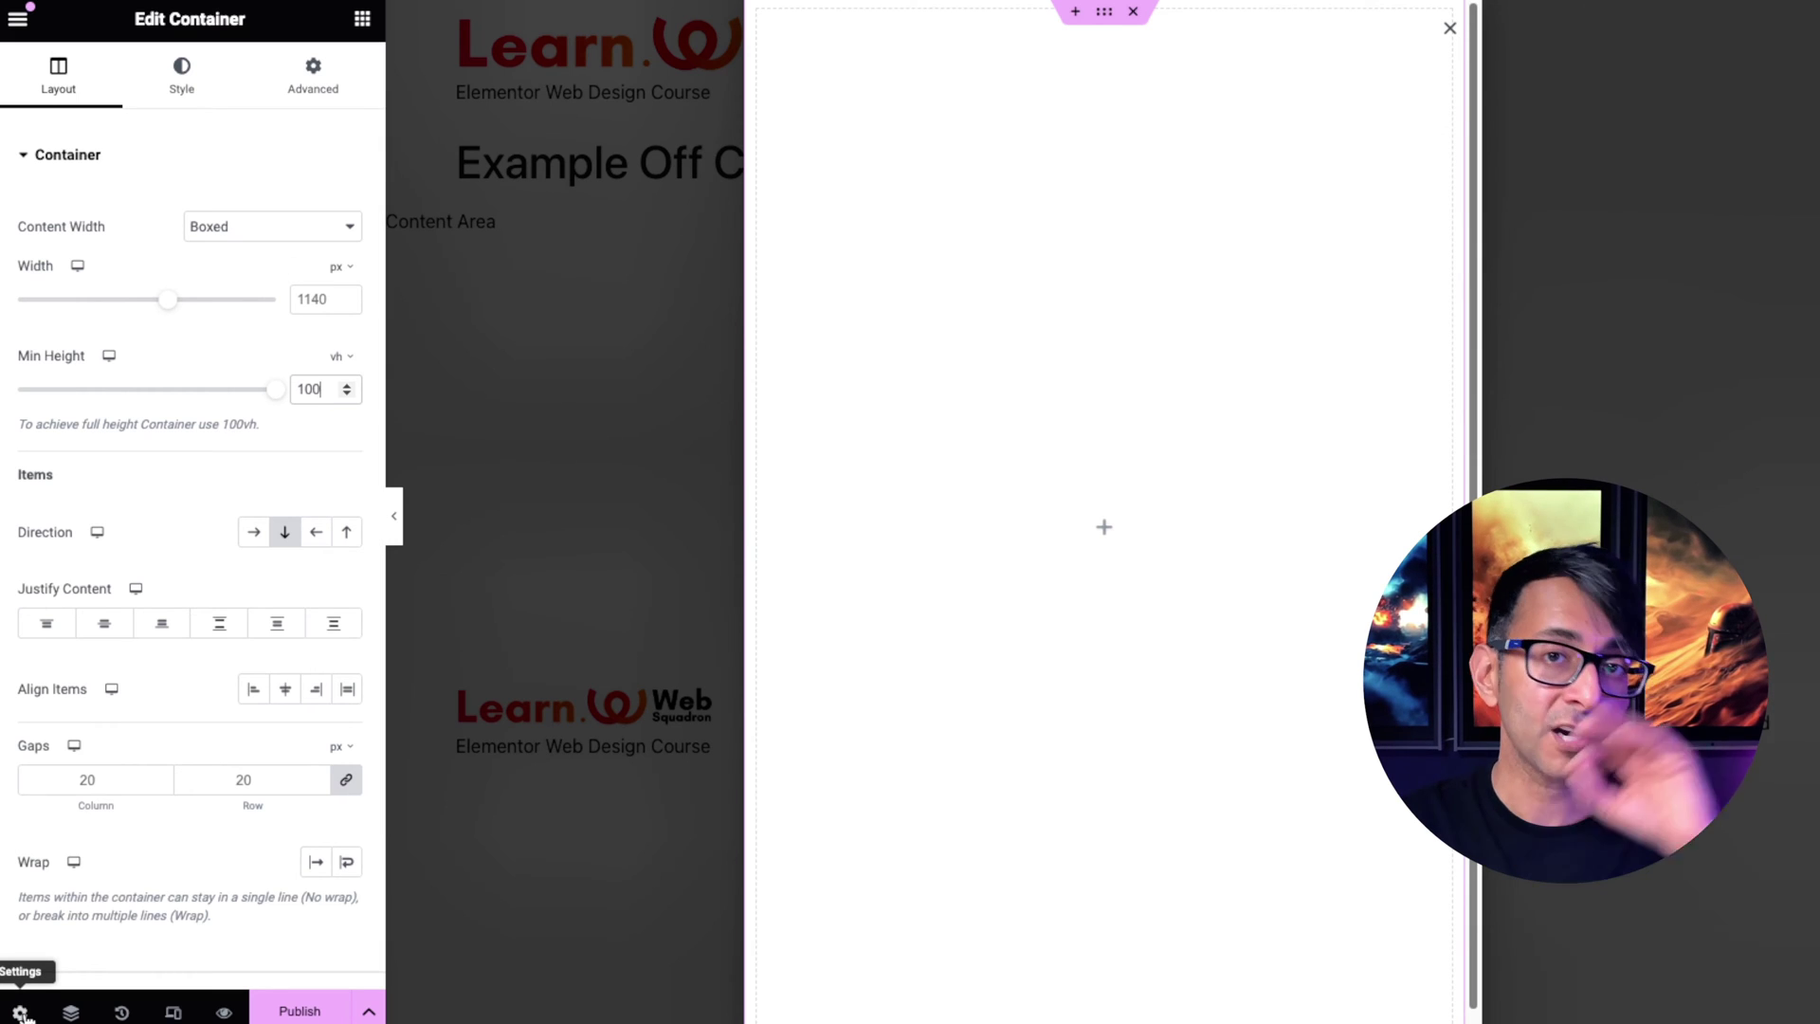
Step: Set the container's margin to 0 and its padding to 30 px on all sides
click(313, 76)
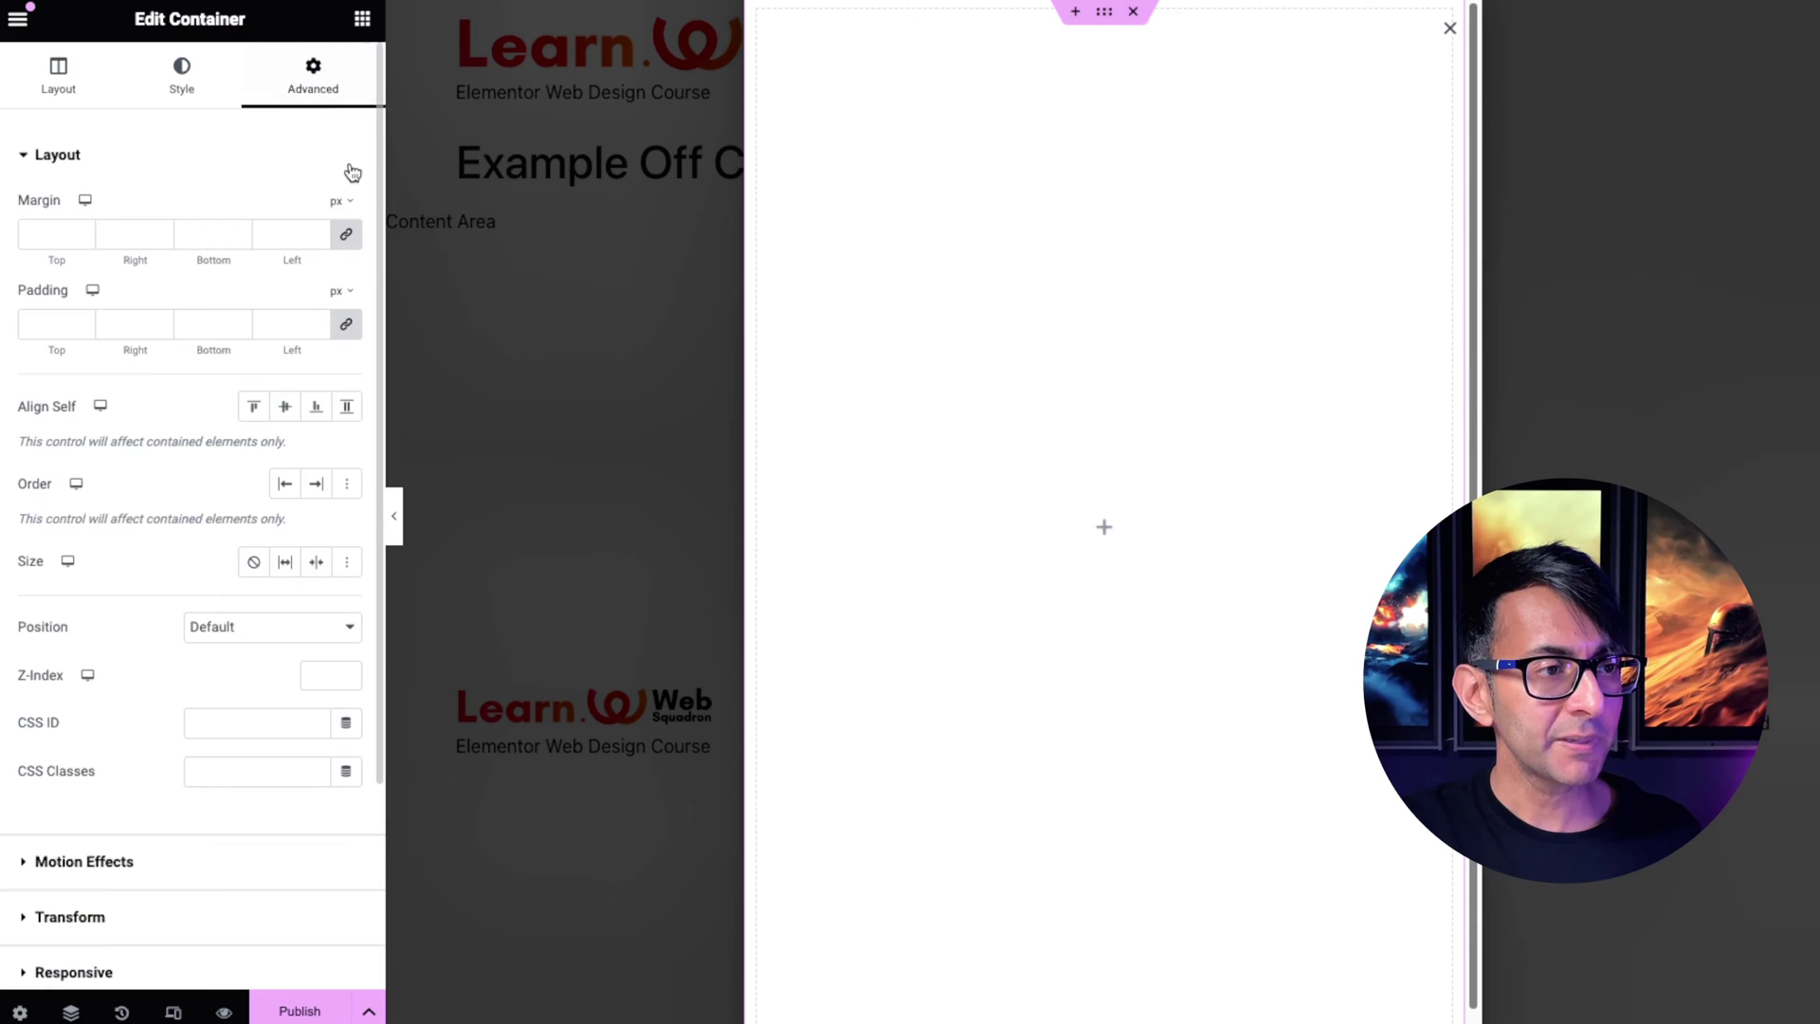
click(346, 234)
click(45, 328)
text(30)
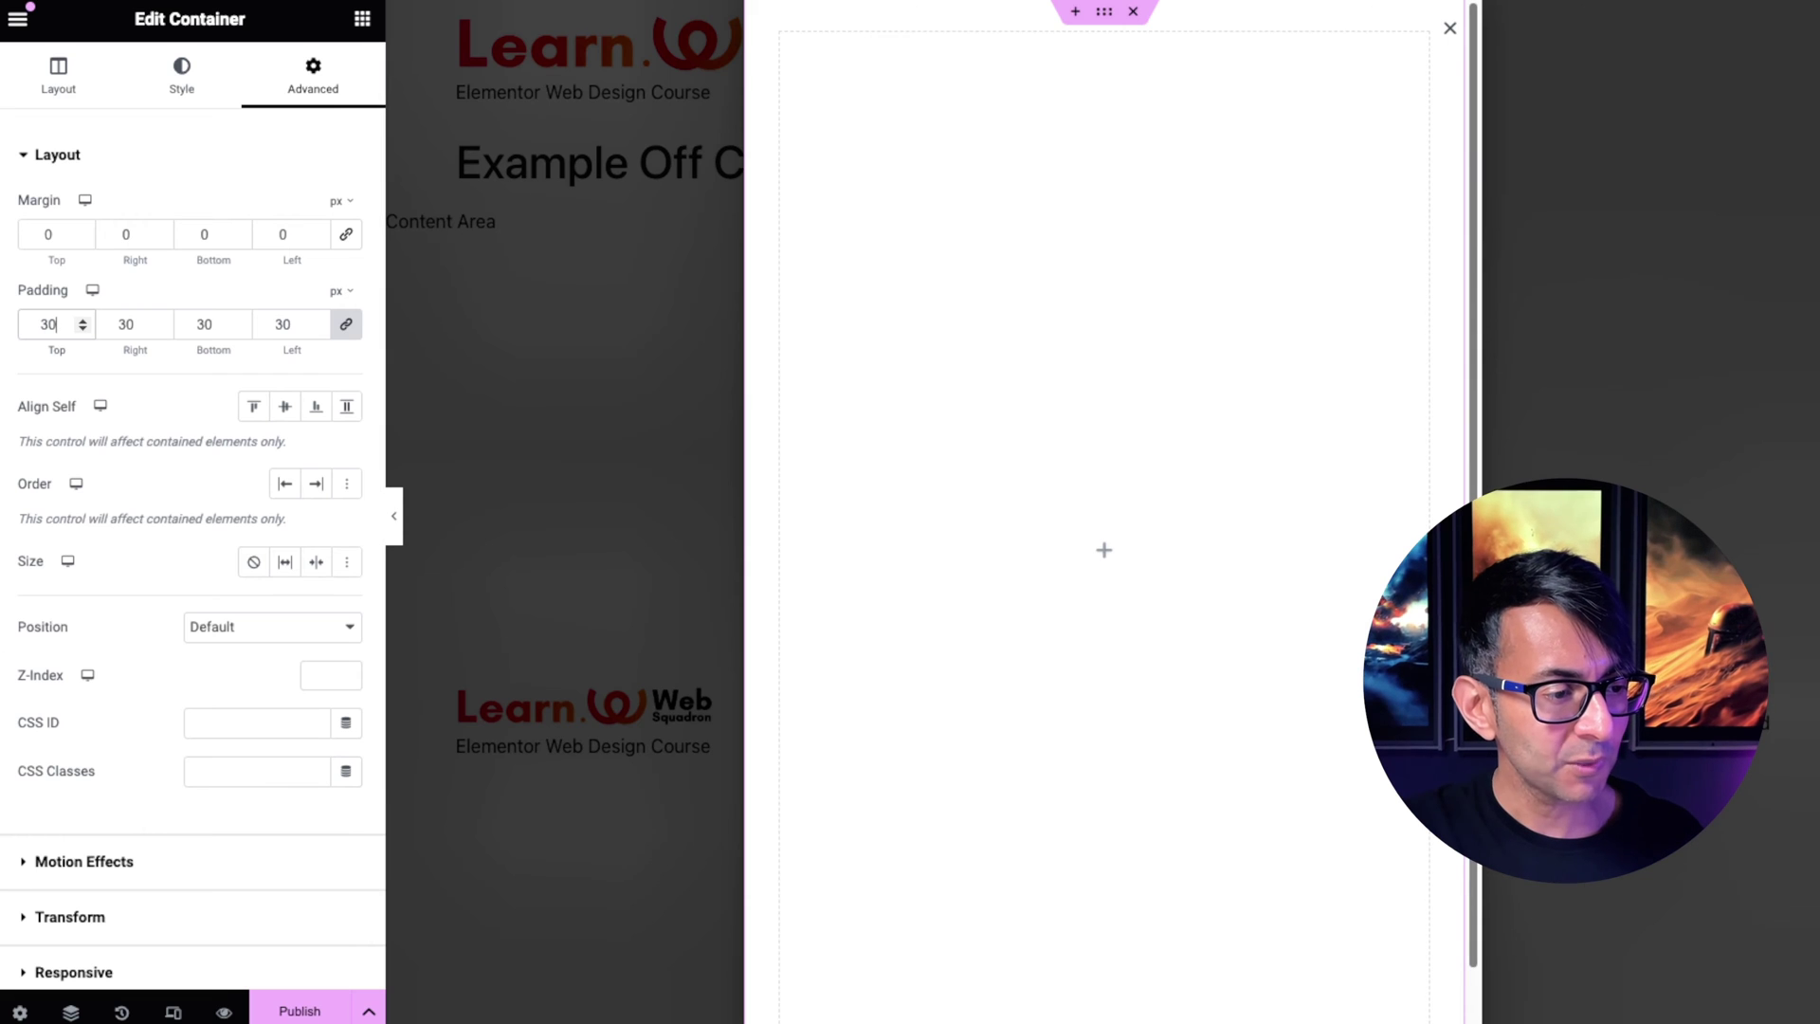
Step: Turn on responsive mode and set the container's Justify Content to Start
click(173, 1011)
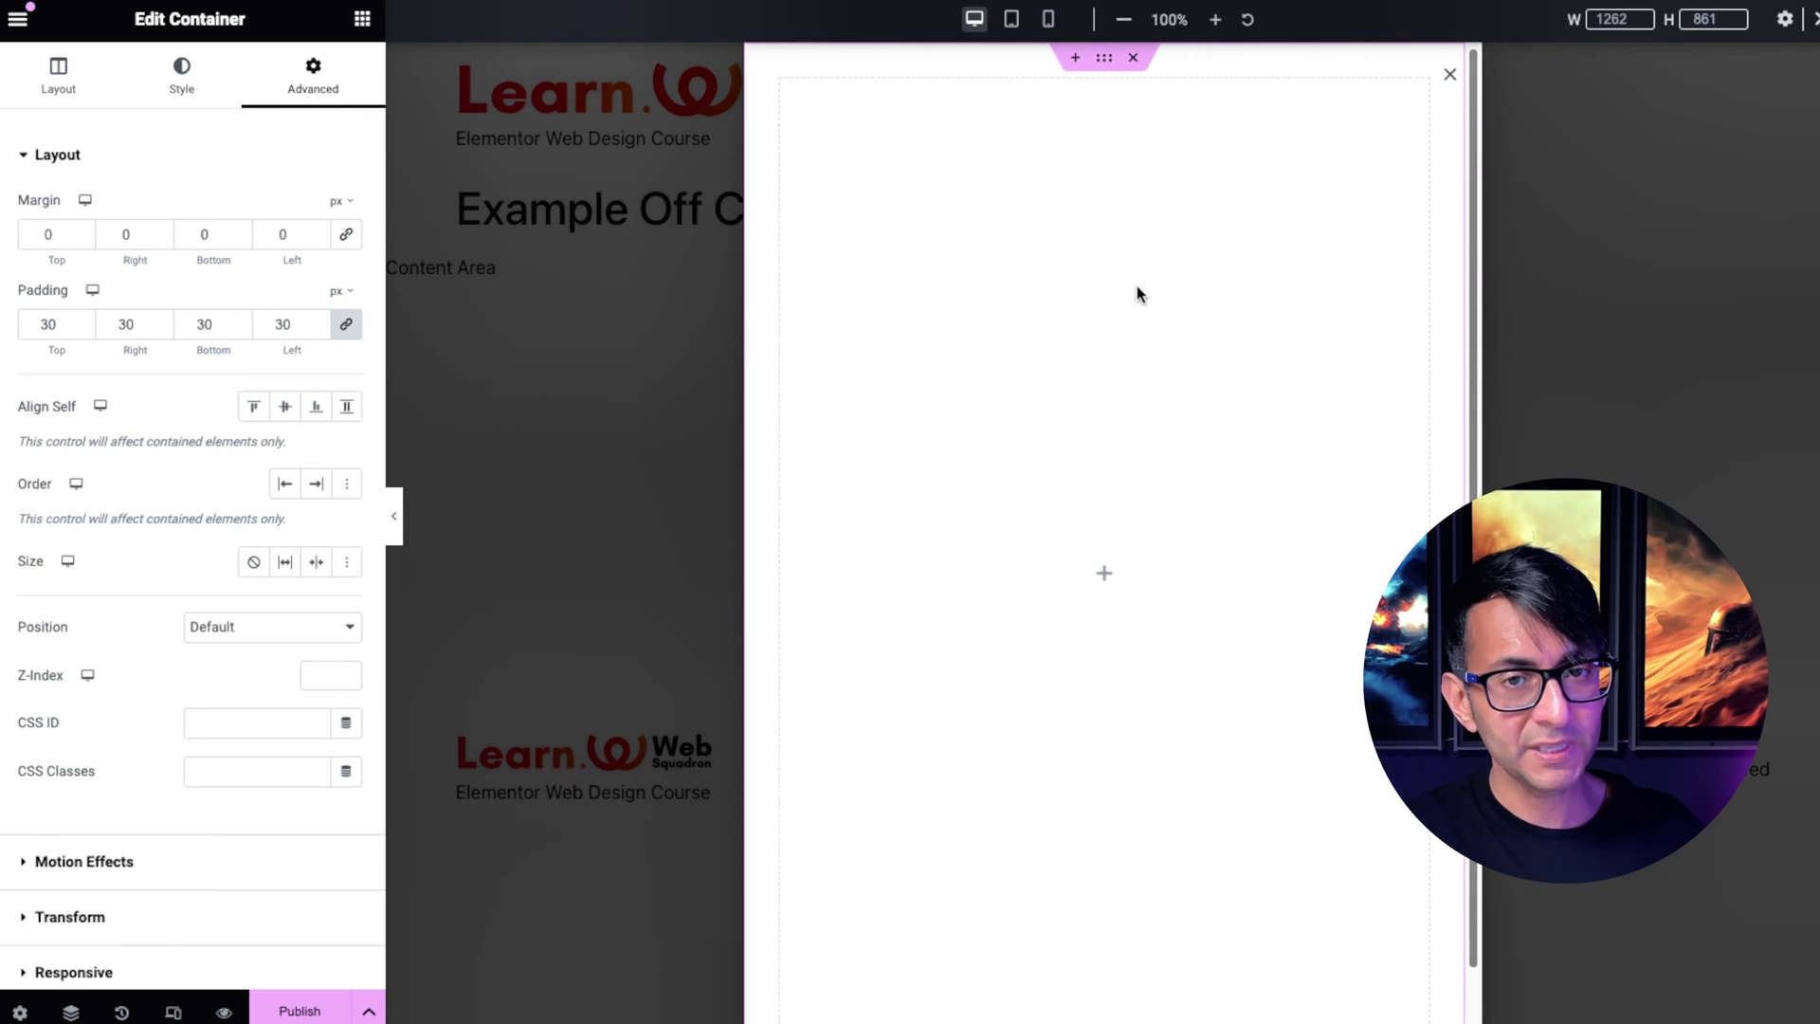
click(58, 76)
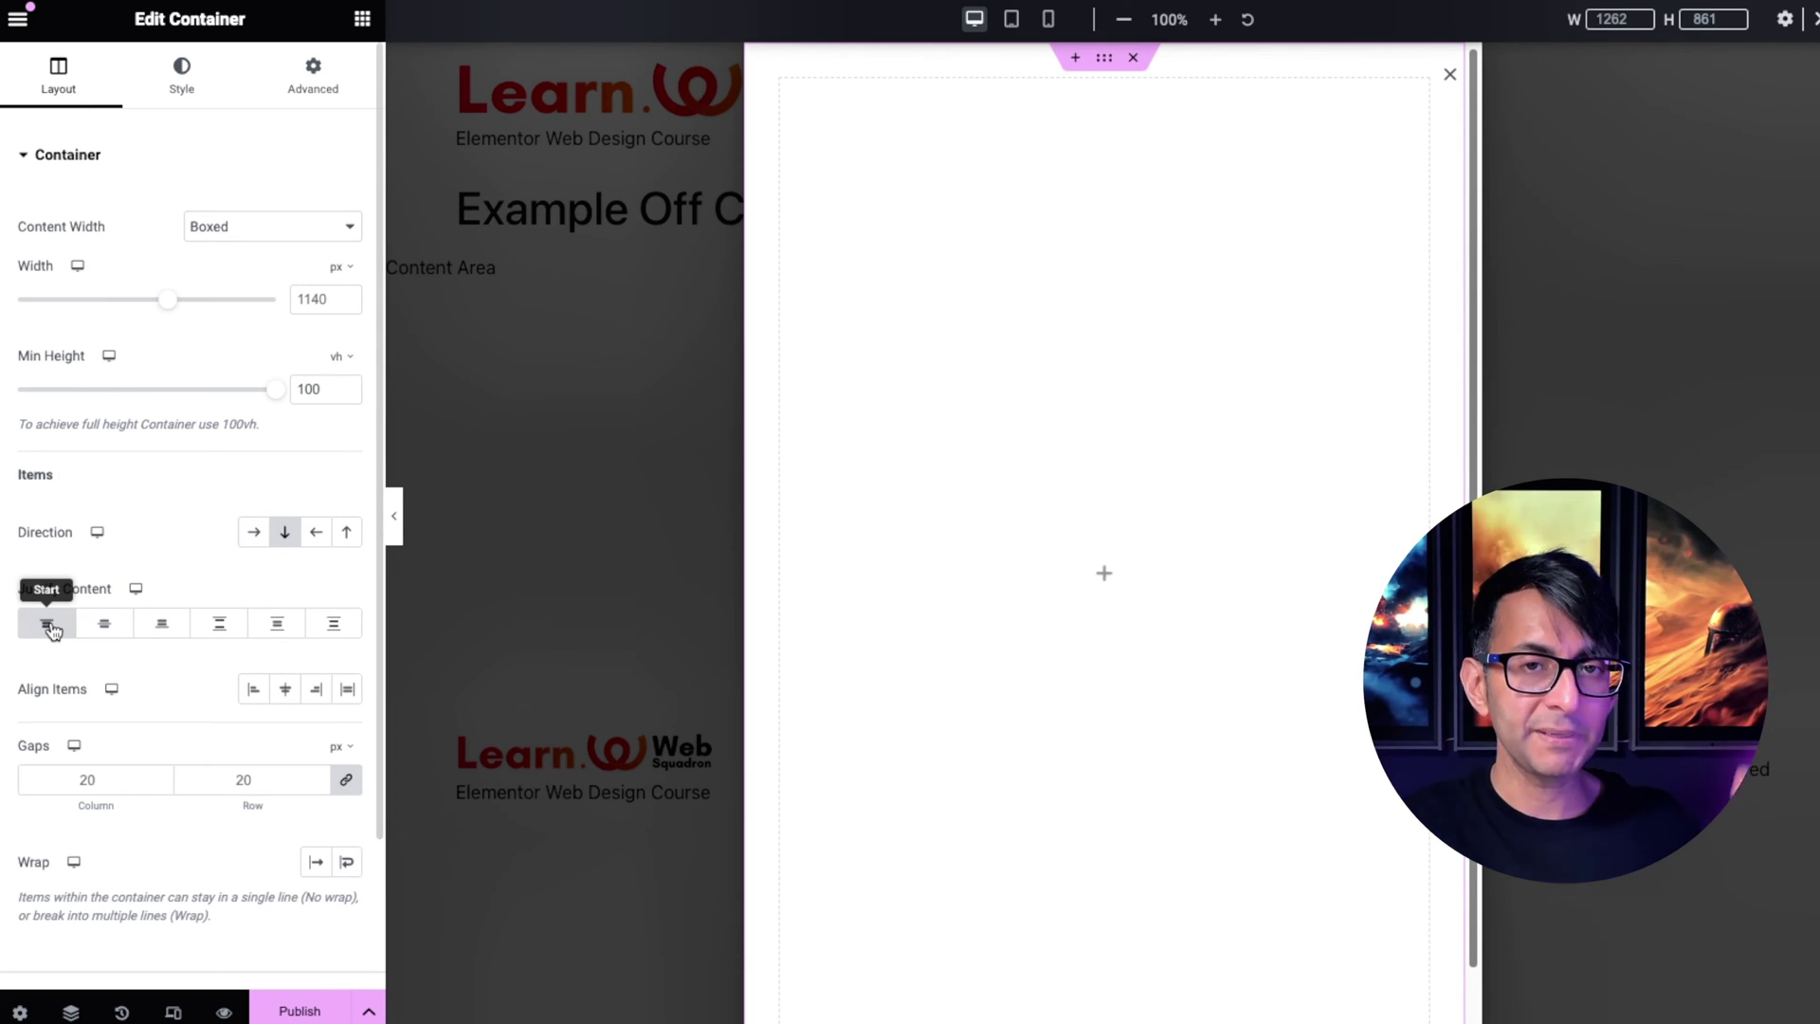
click(104, 623)
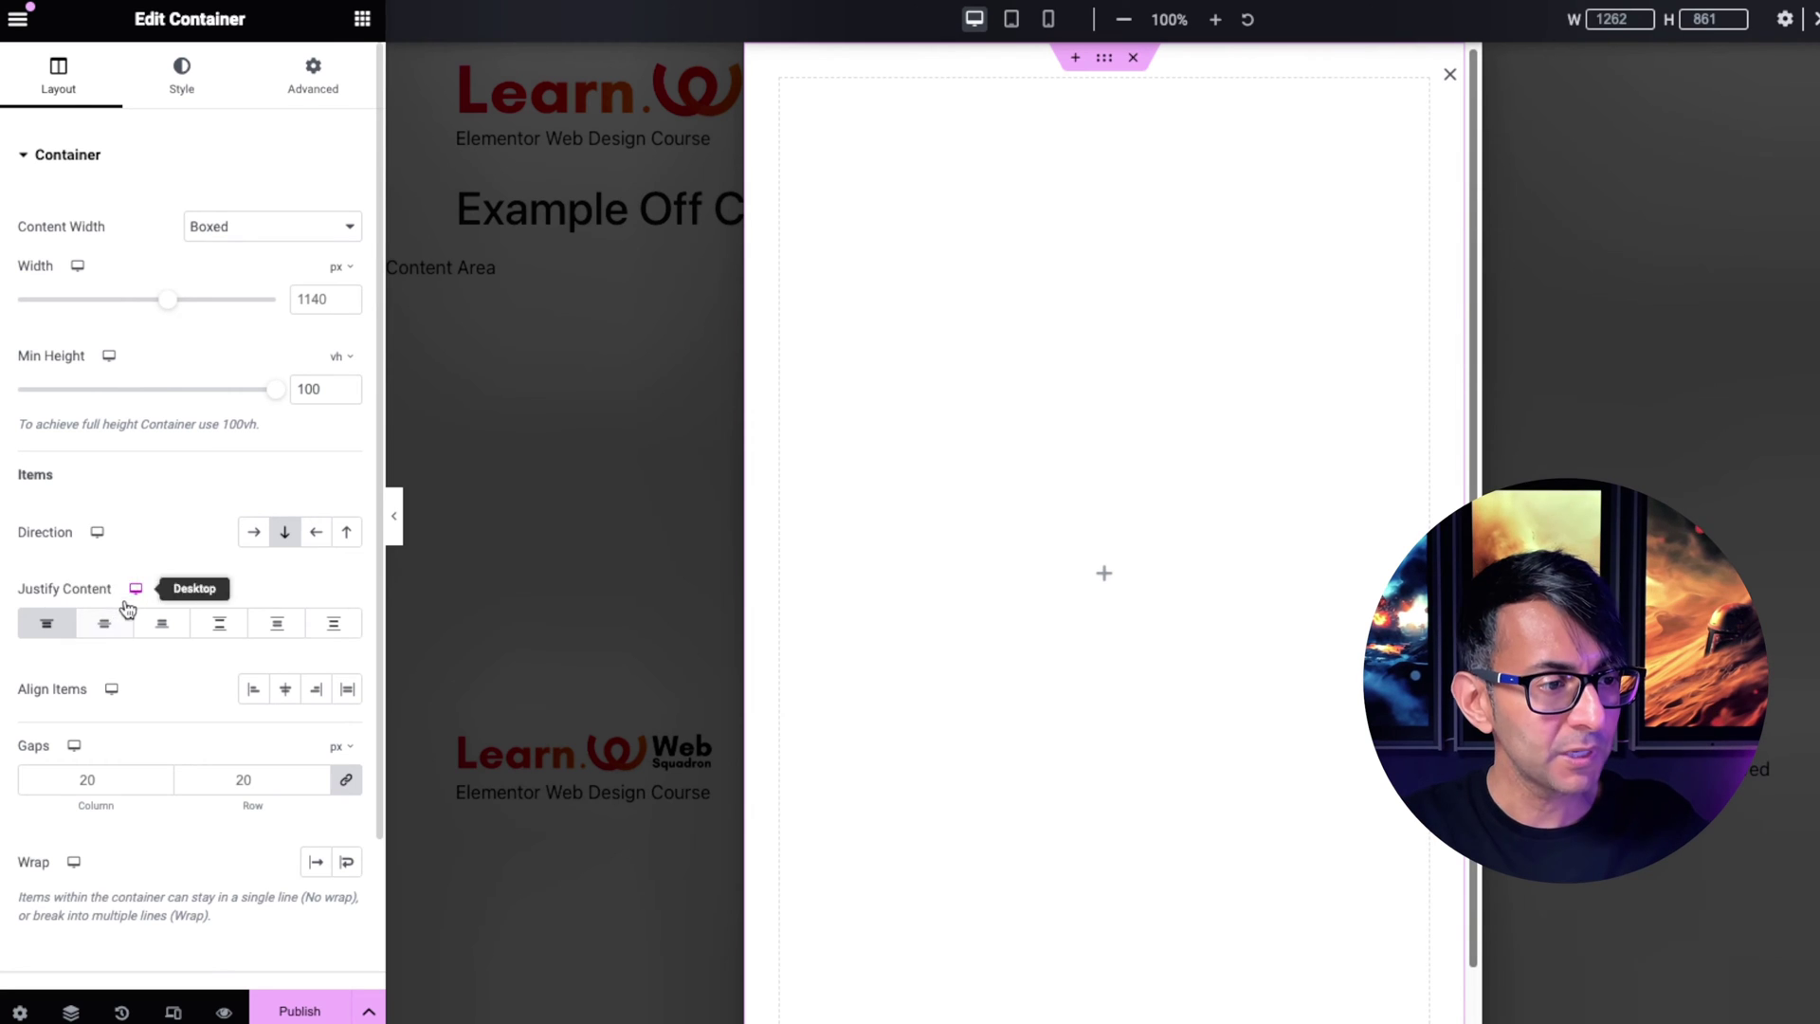
click(46, 623)
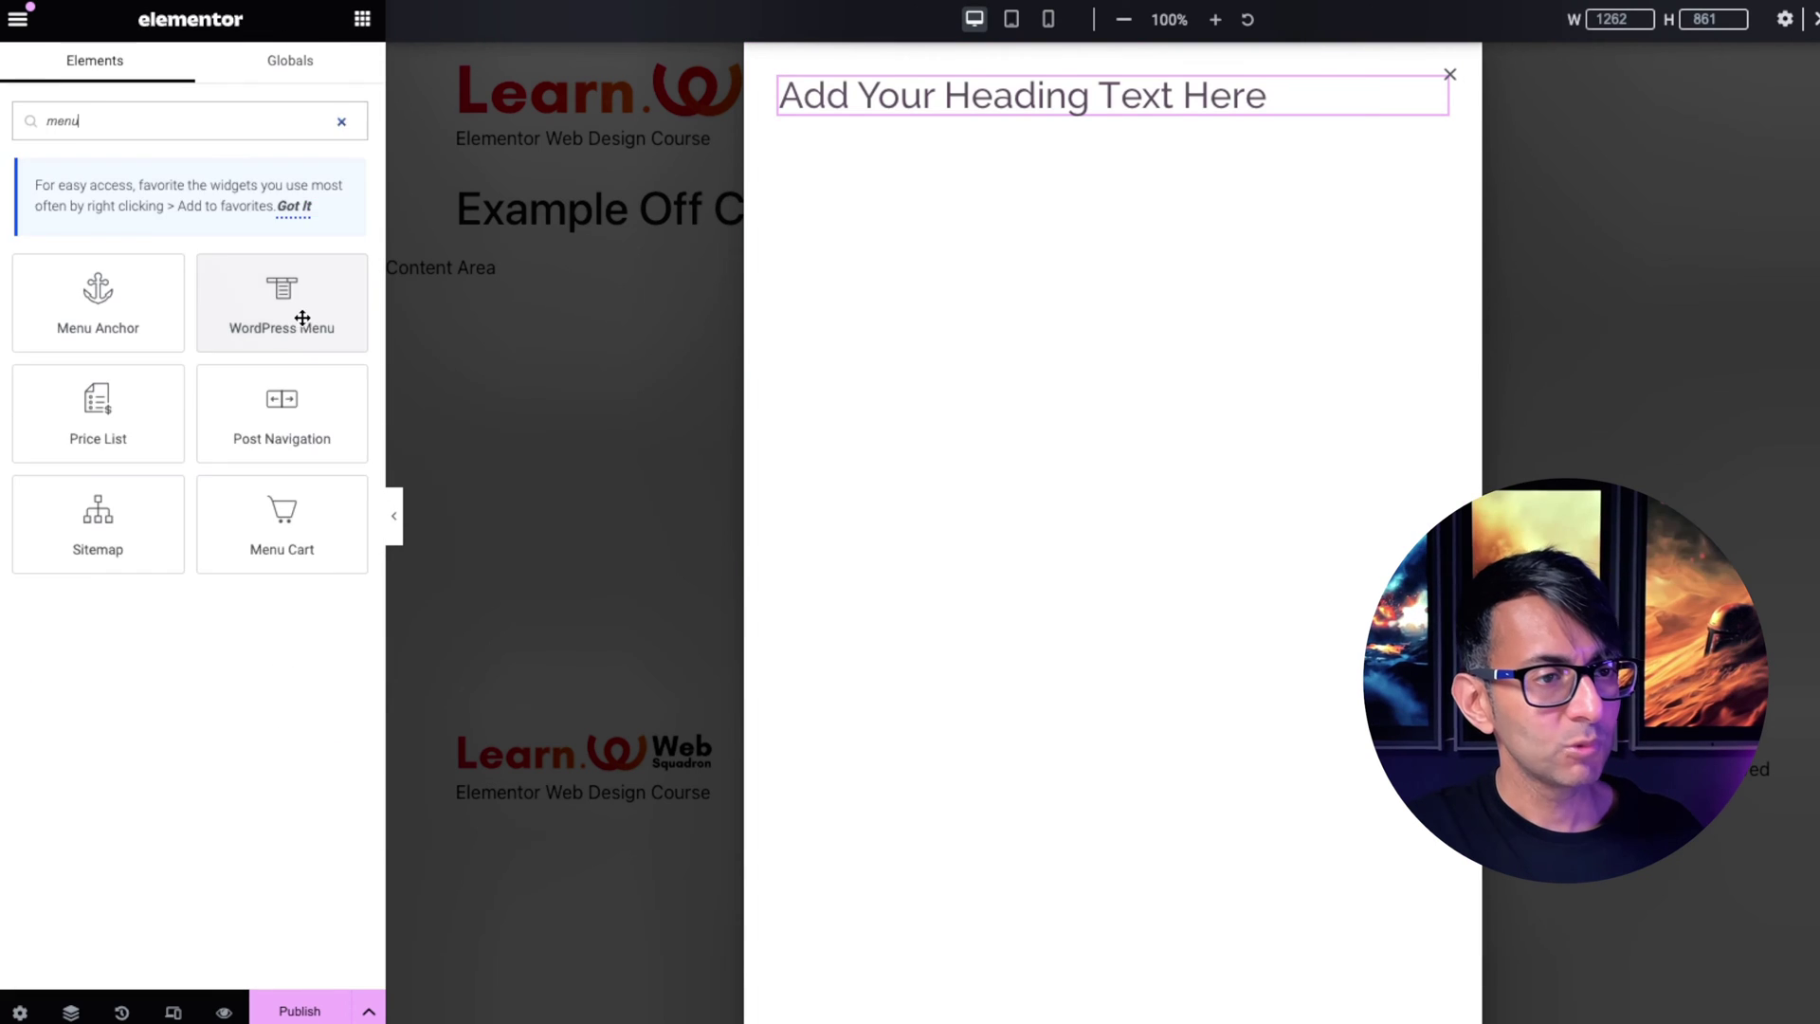
Step: Add Heading, WordPress Menu and Form widgets to the container, and restyle the heading as "Welcome" in Raleway 29 px, 700 (Bold)
click(301, 318)
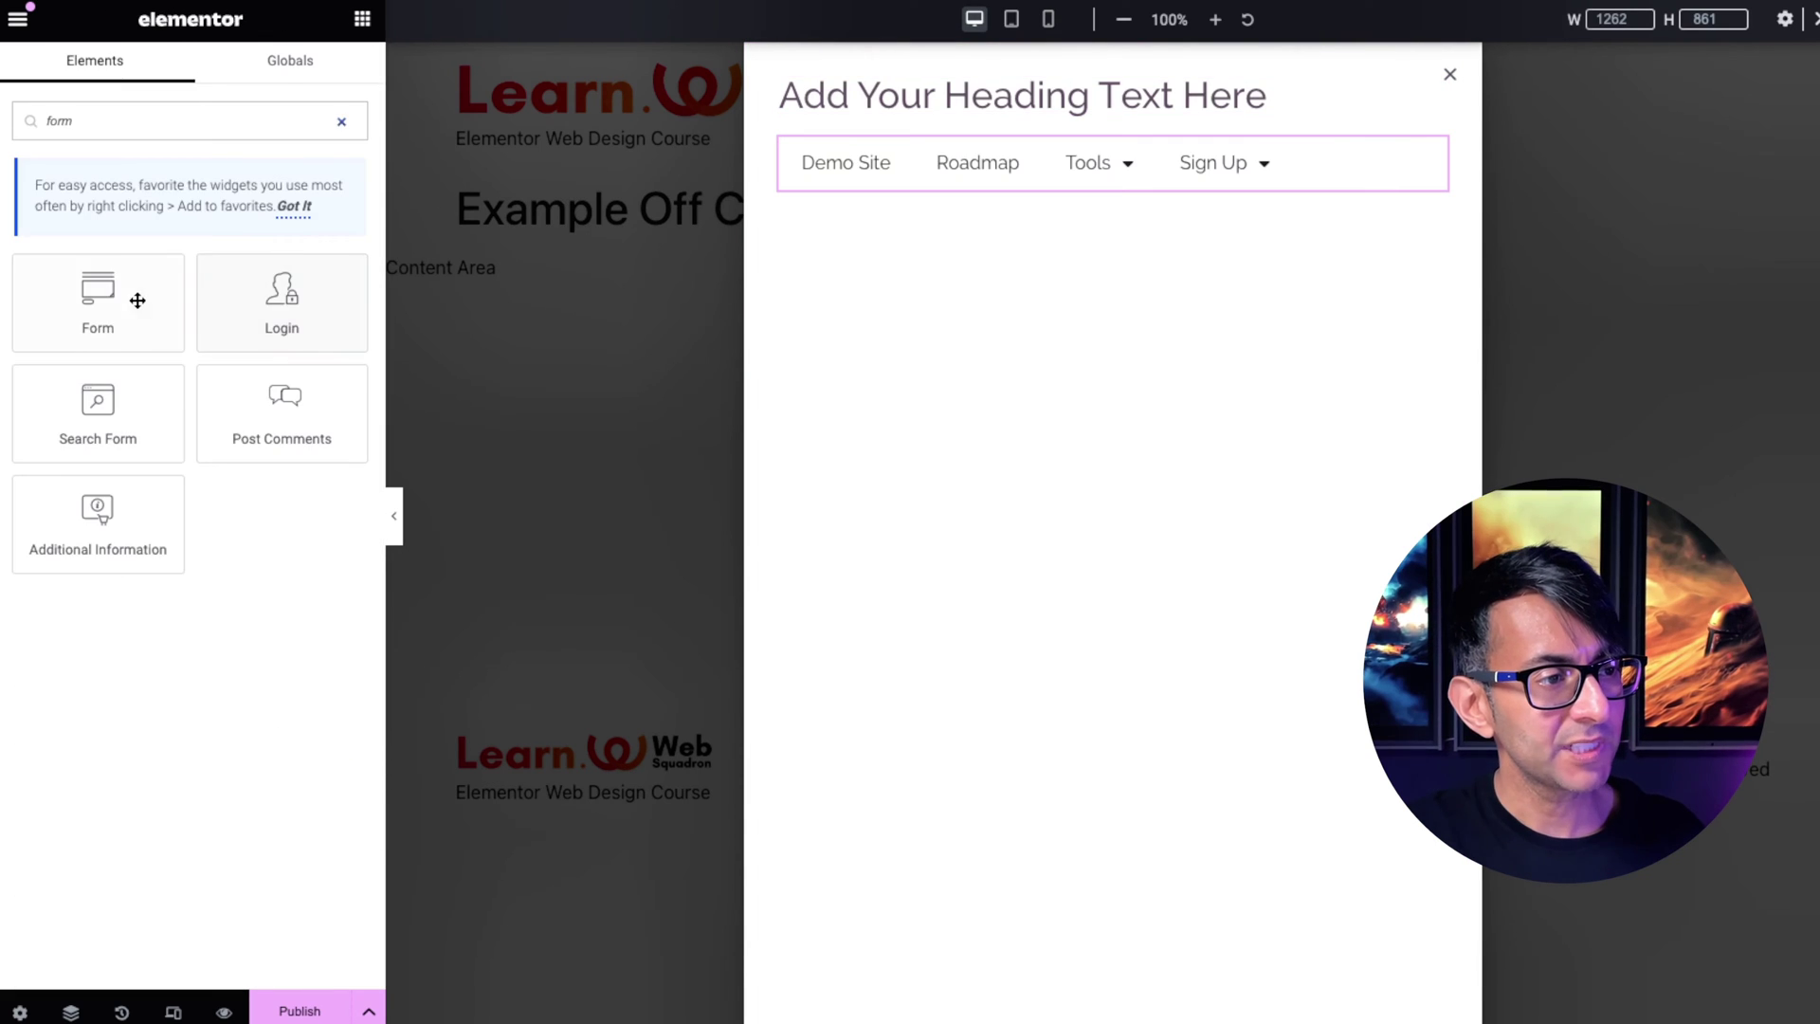
click(138, 301)
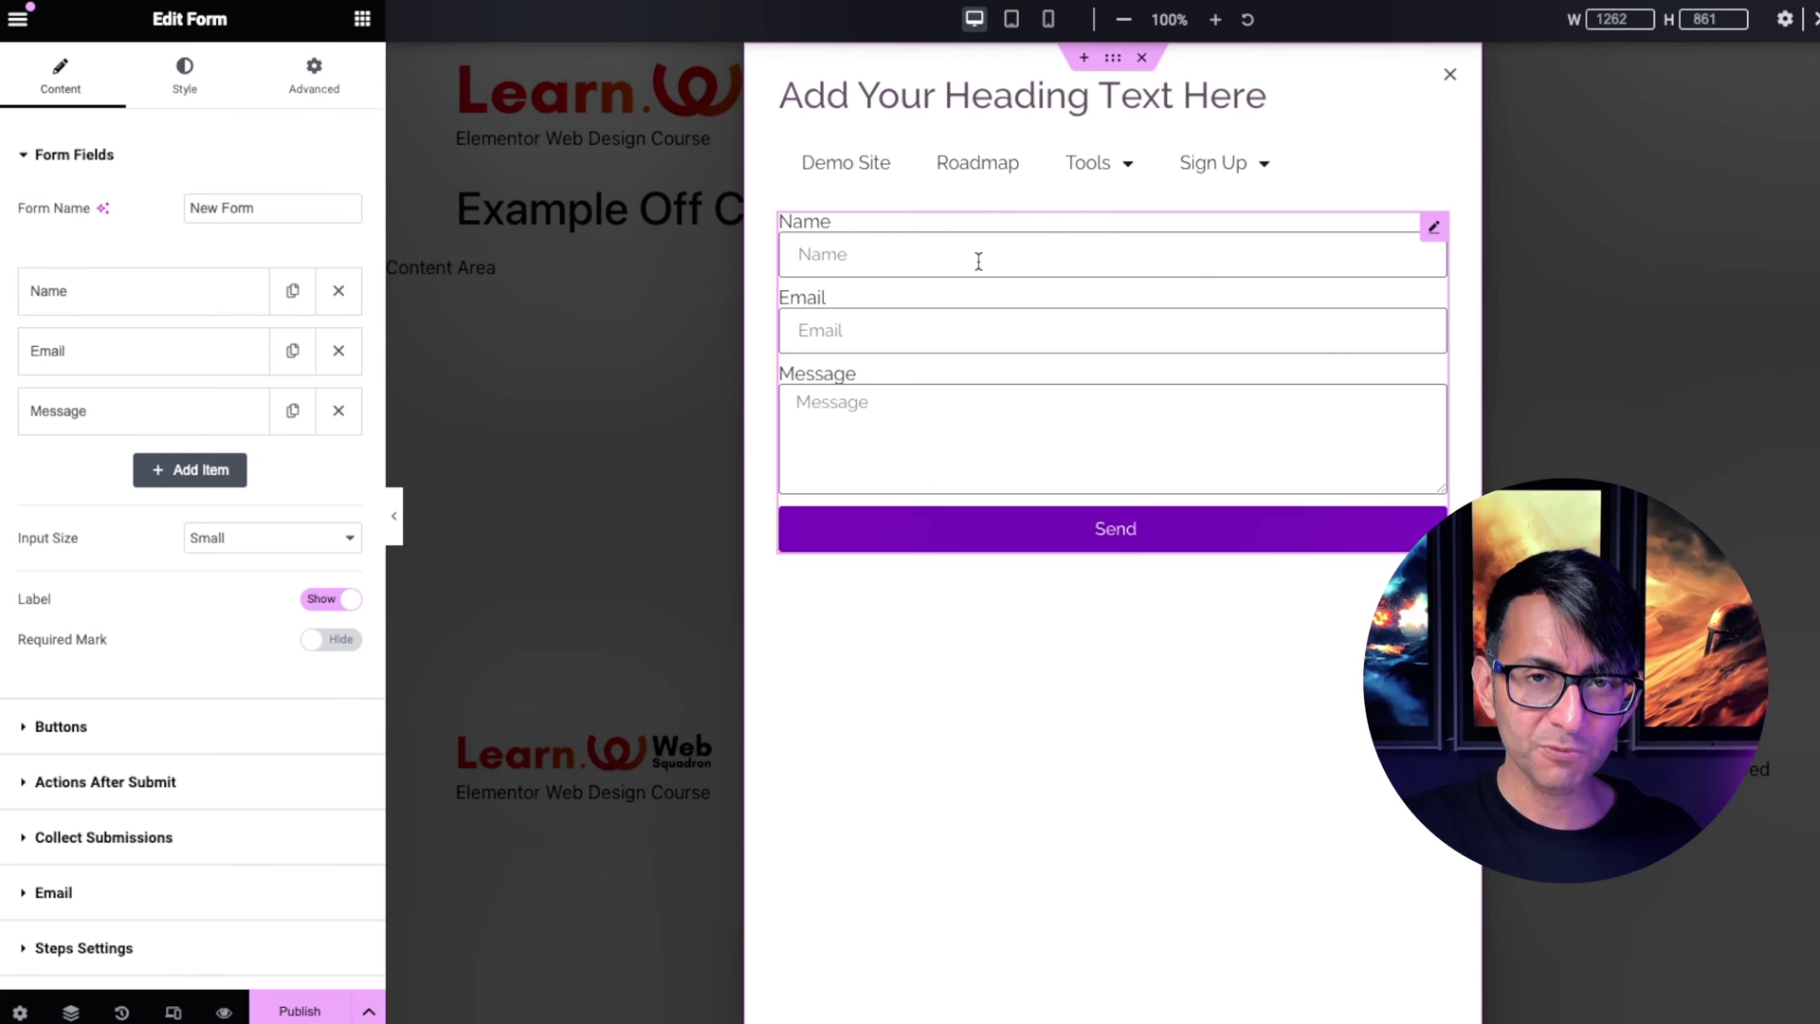
click(1090, 97)
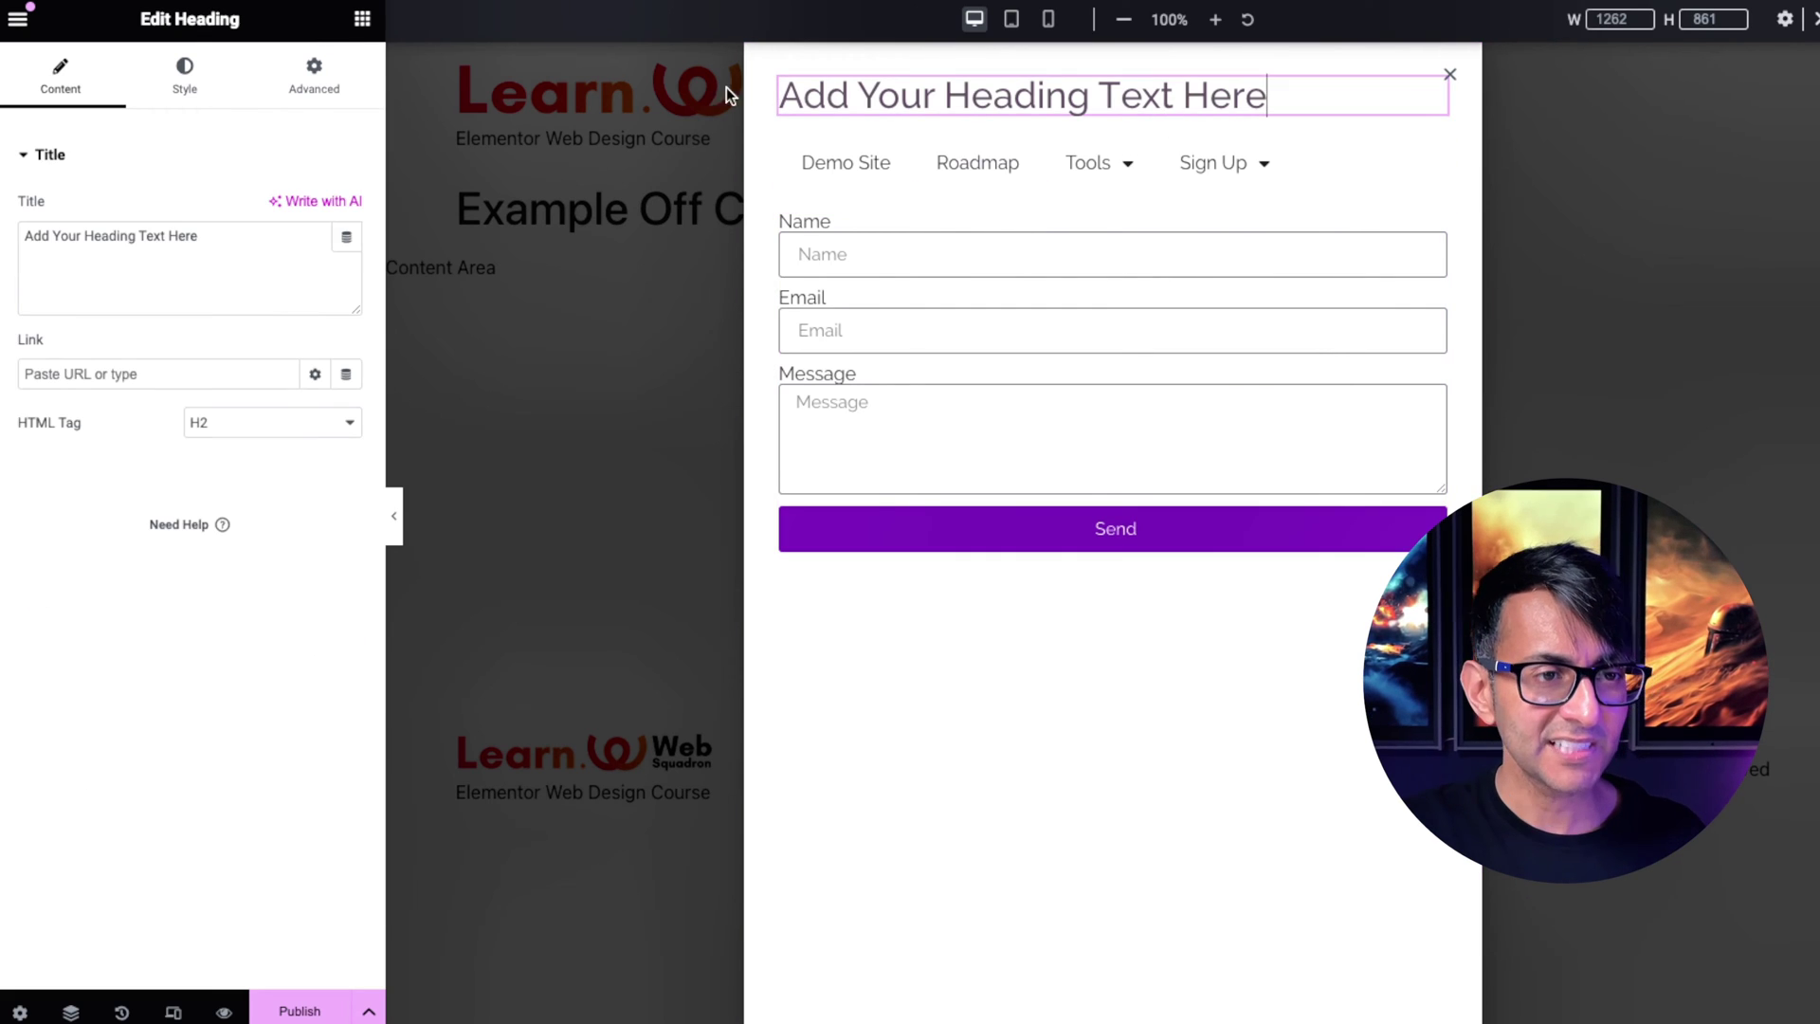
triple_click(264, 263)
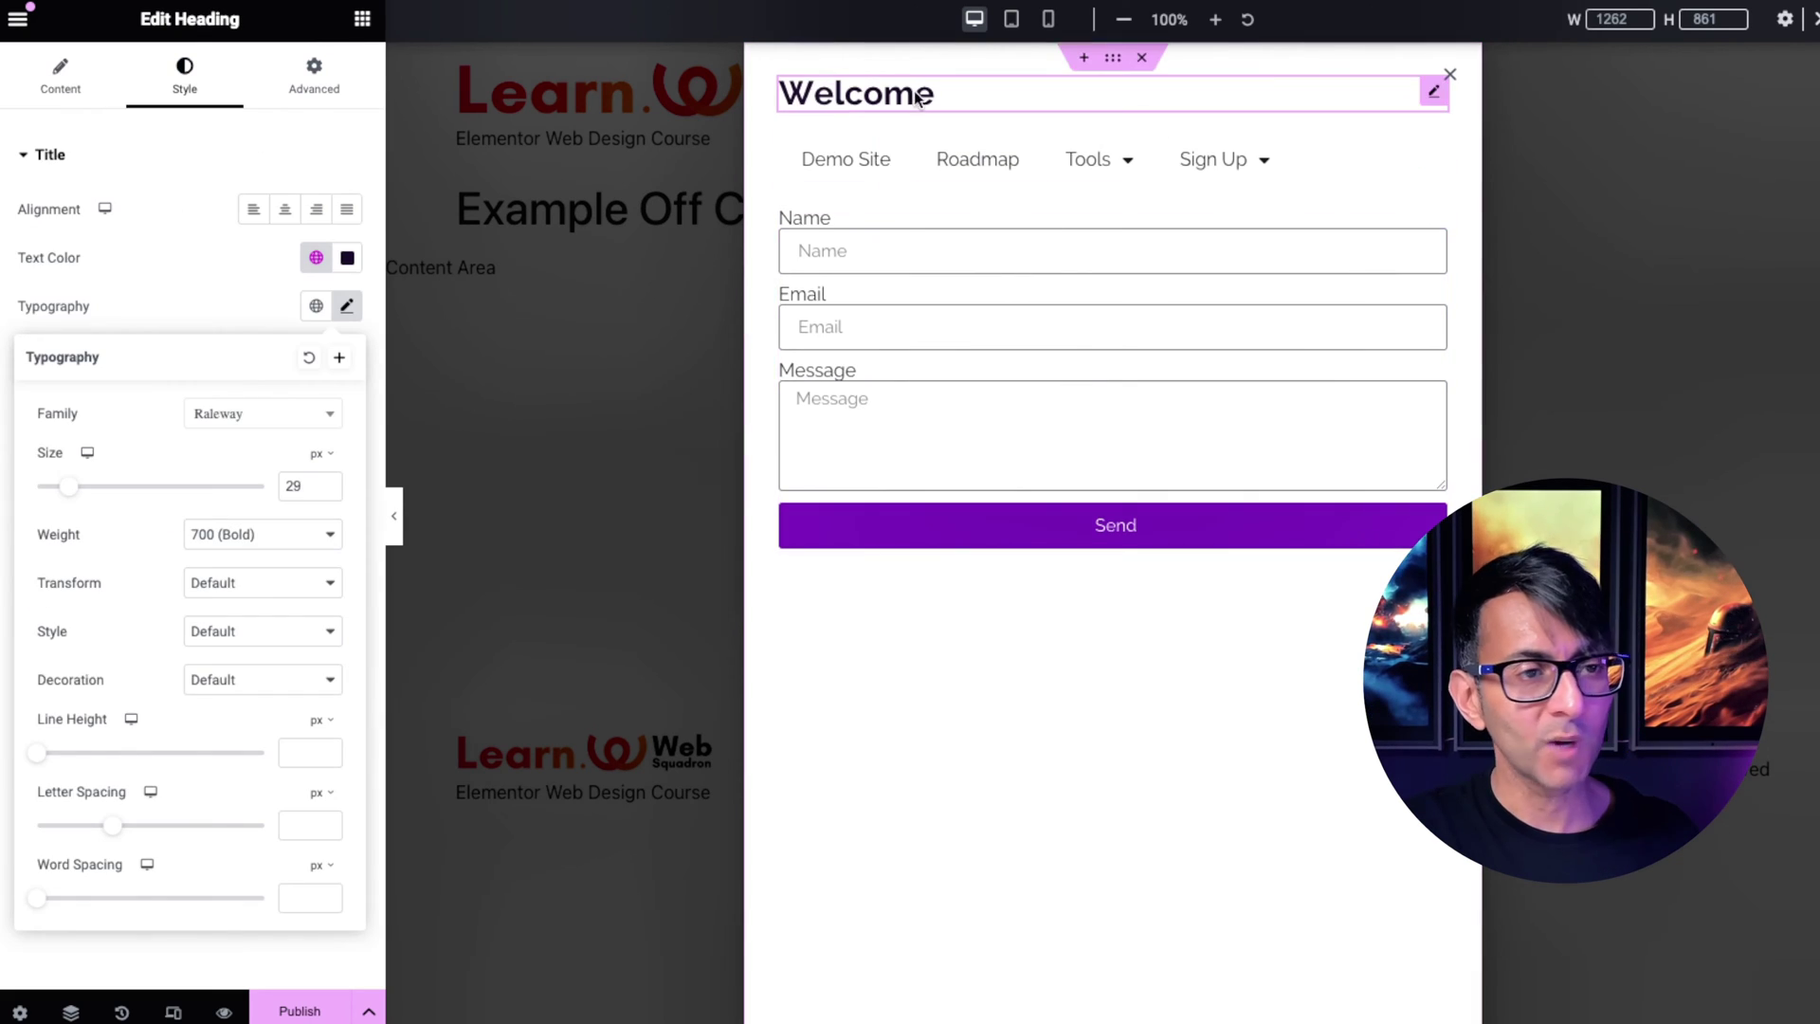
Step: Configure the WordPress Menu to use MainMenu with Vertical layout, start alignment, pointer None and mobile dropdown breakpoint None
click(1353, 166)
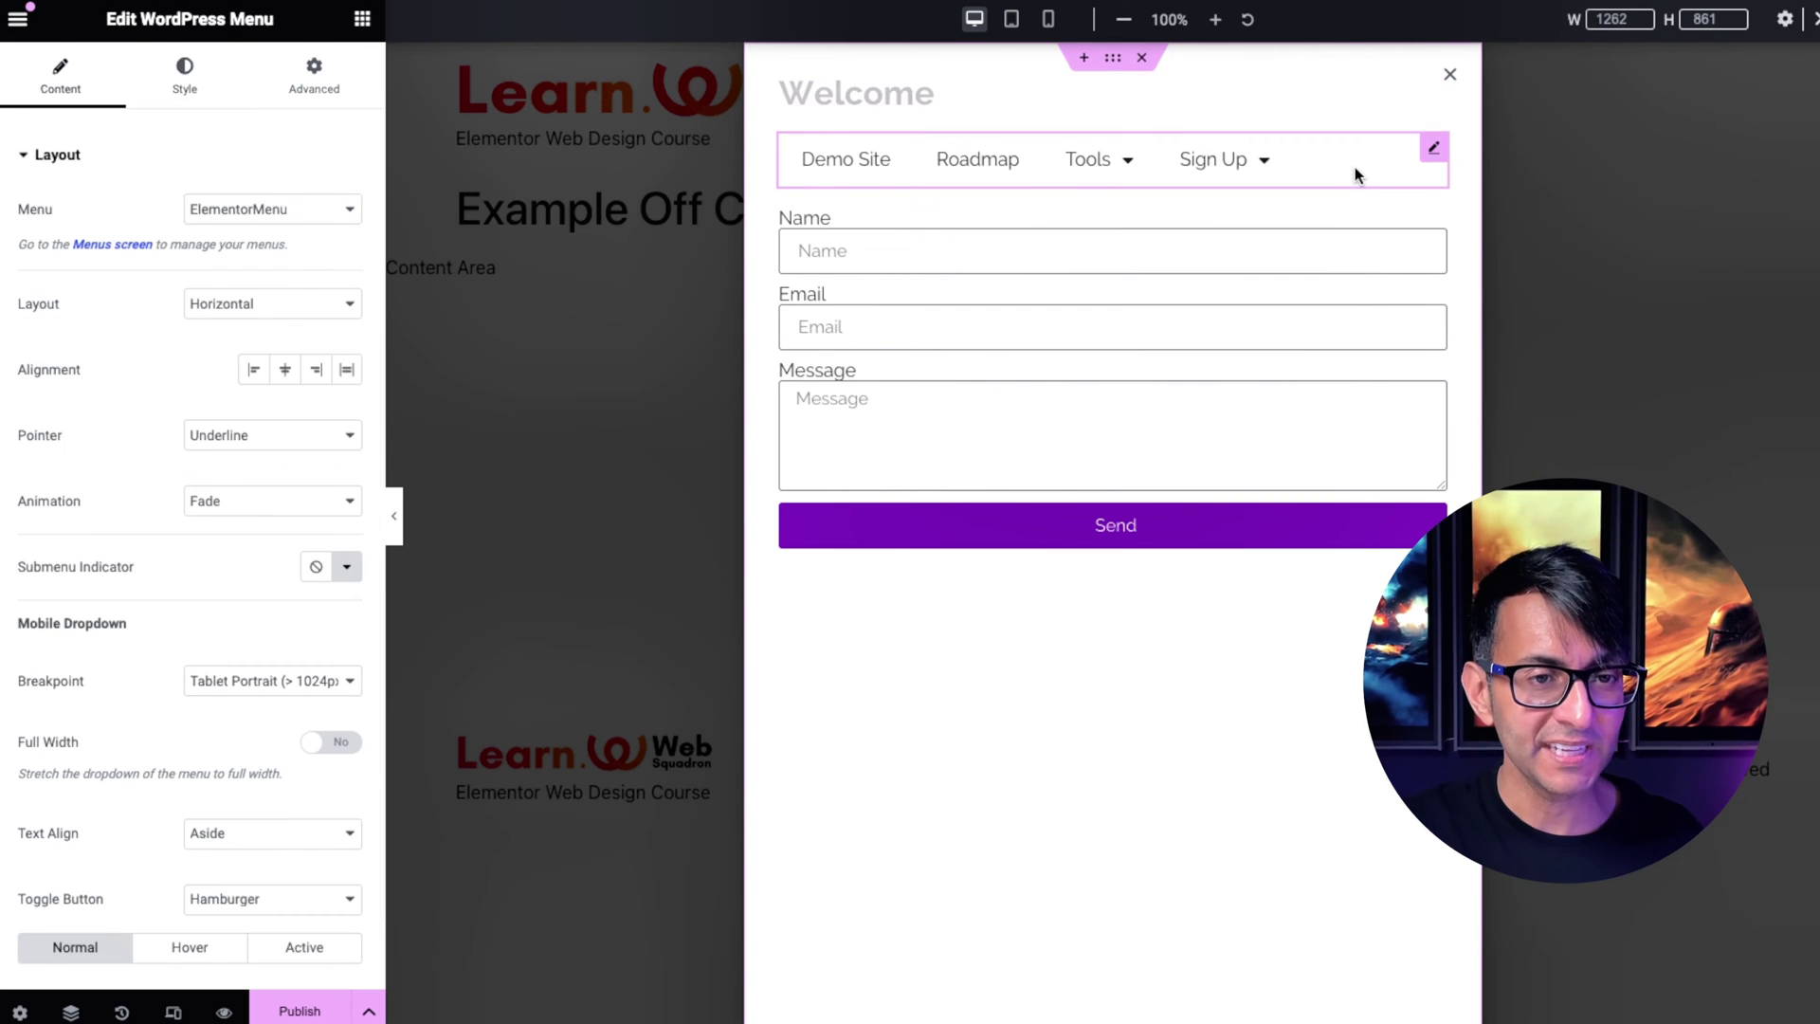
click(296, 304)
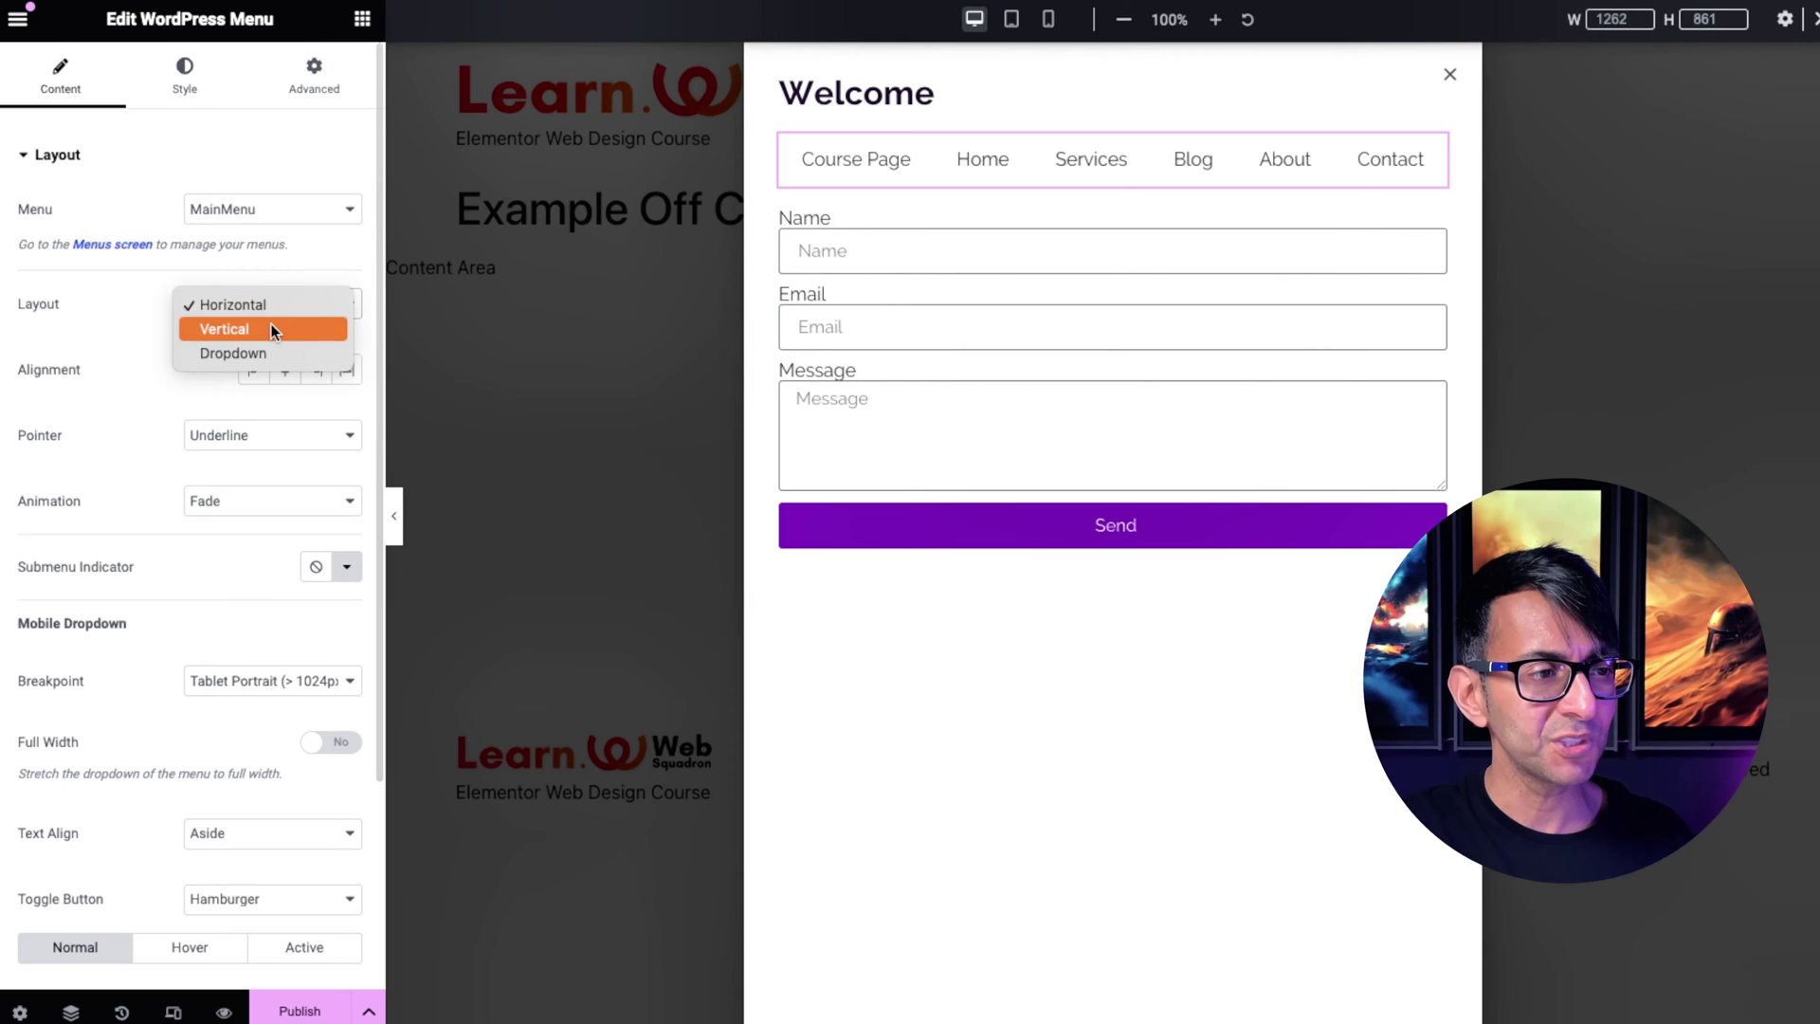
click(271, 325)
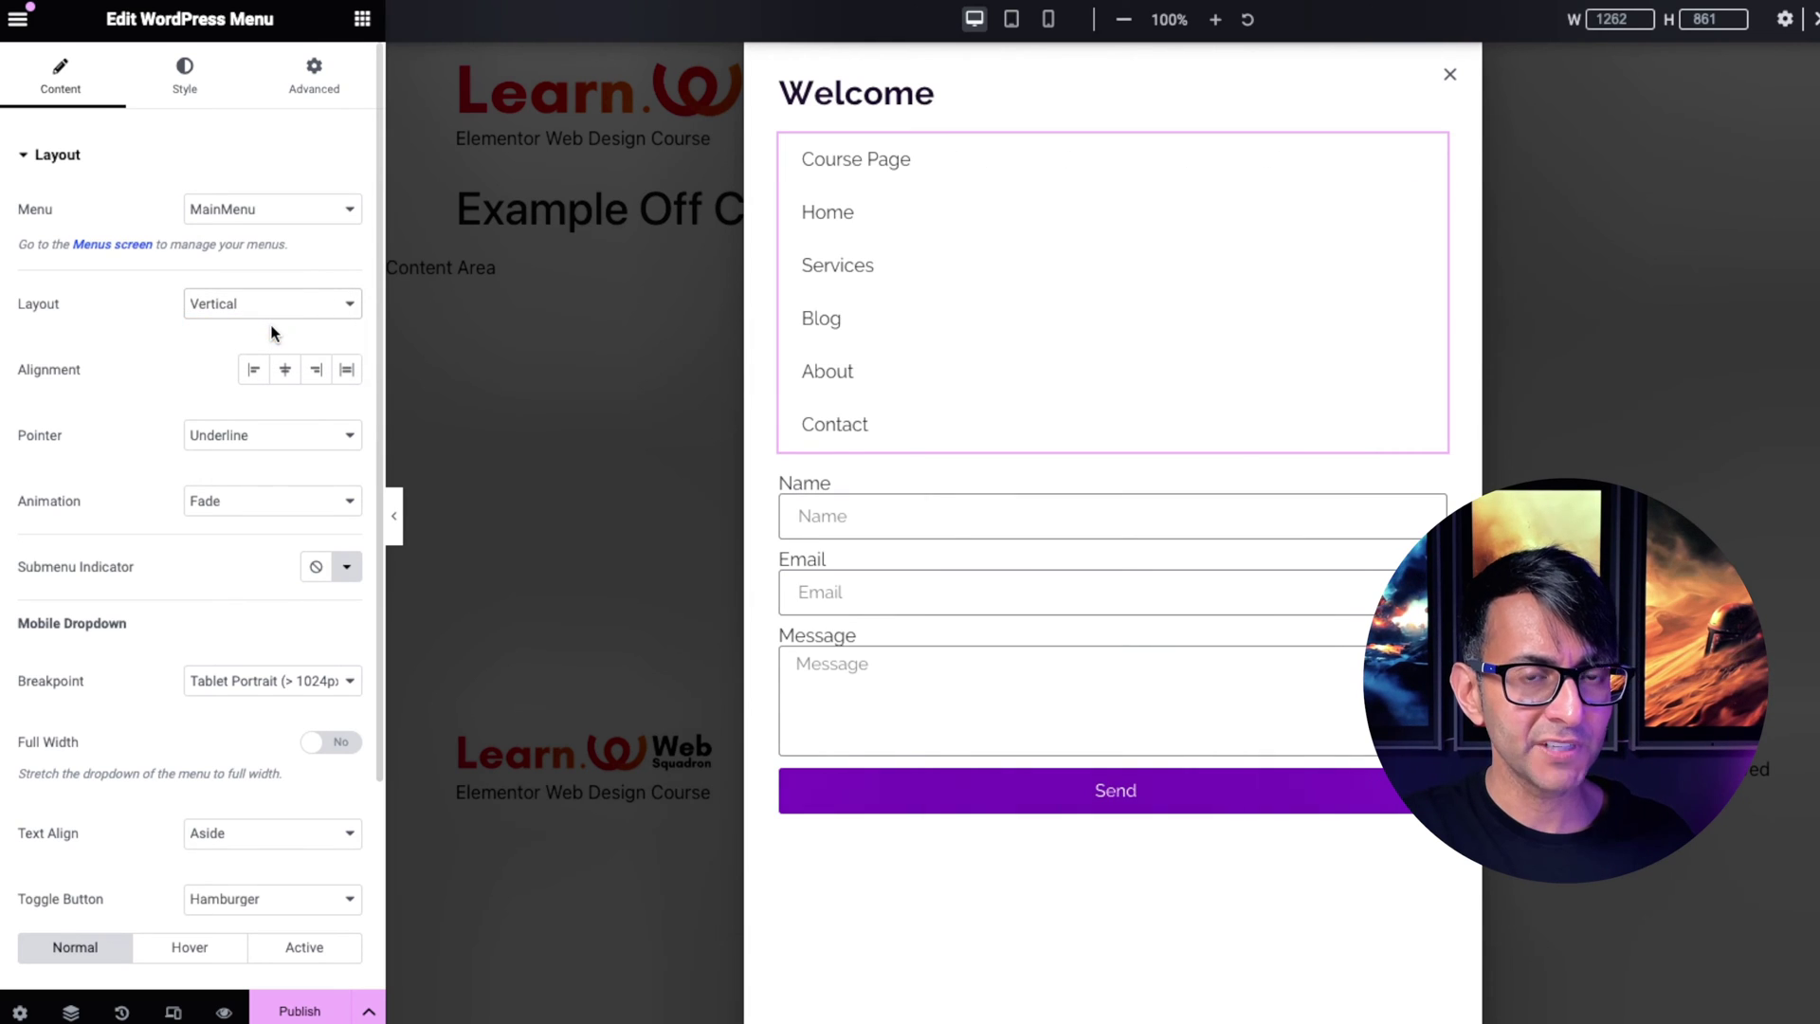
click(254, 370)
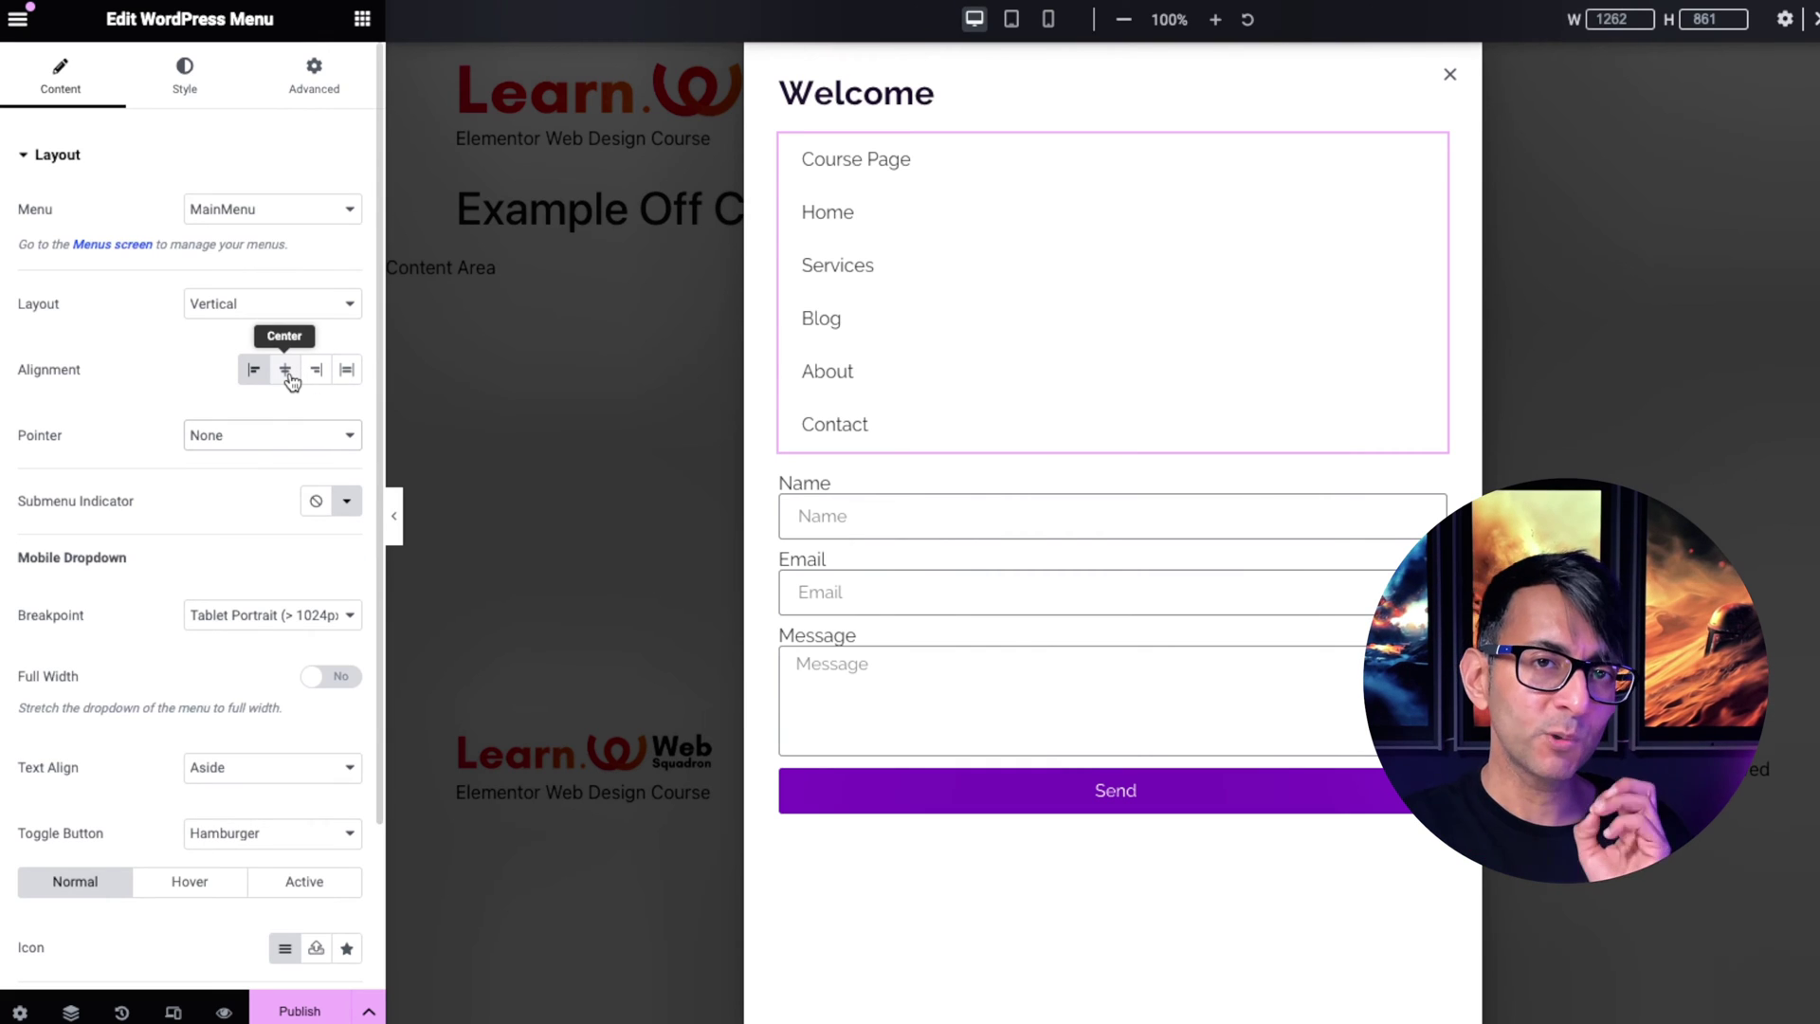
click(267, 616)
click(259, 646)
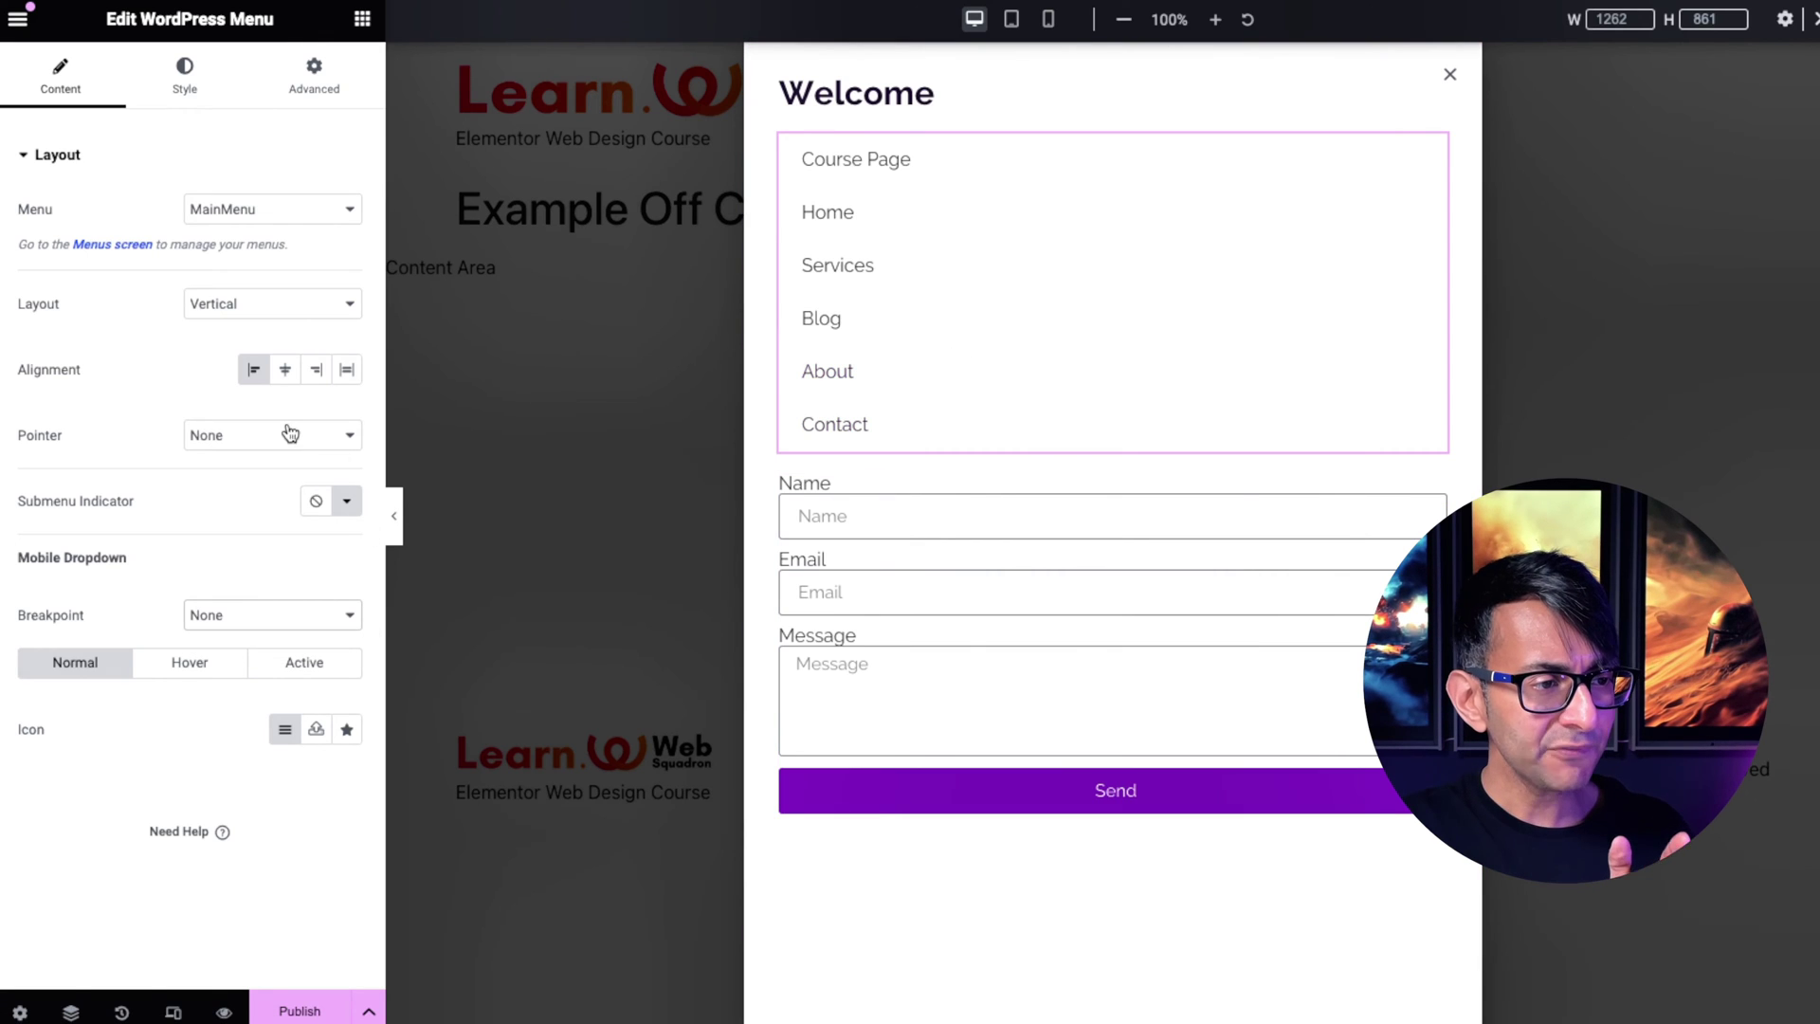
Step: Set the menu's mobile dropdown breakpoint to Tablet Portrait (> 1024px)
click(290, 434)
click(135, 436)
click(256, 618)
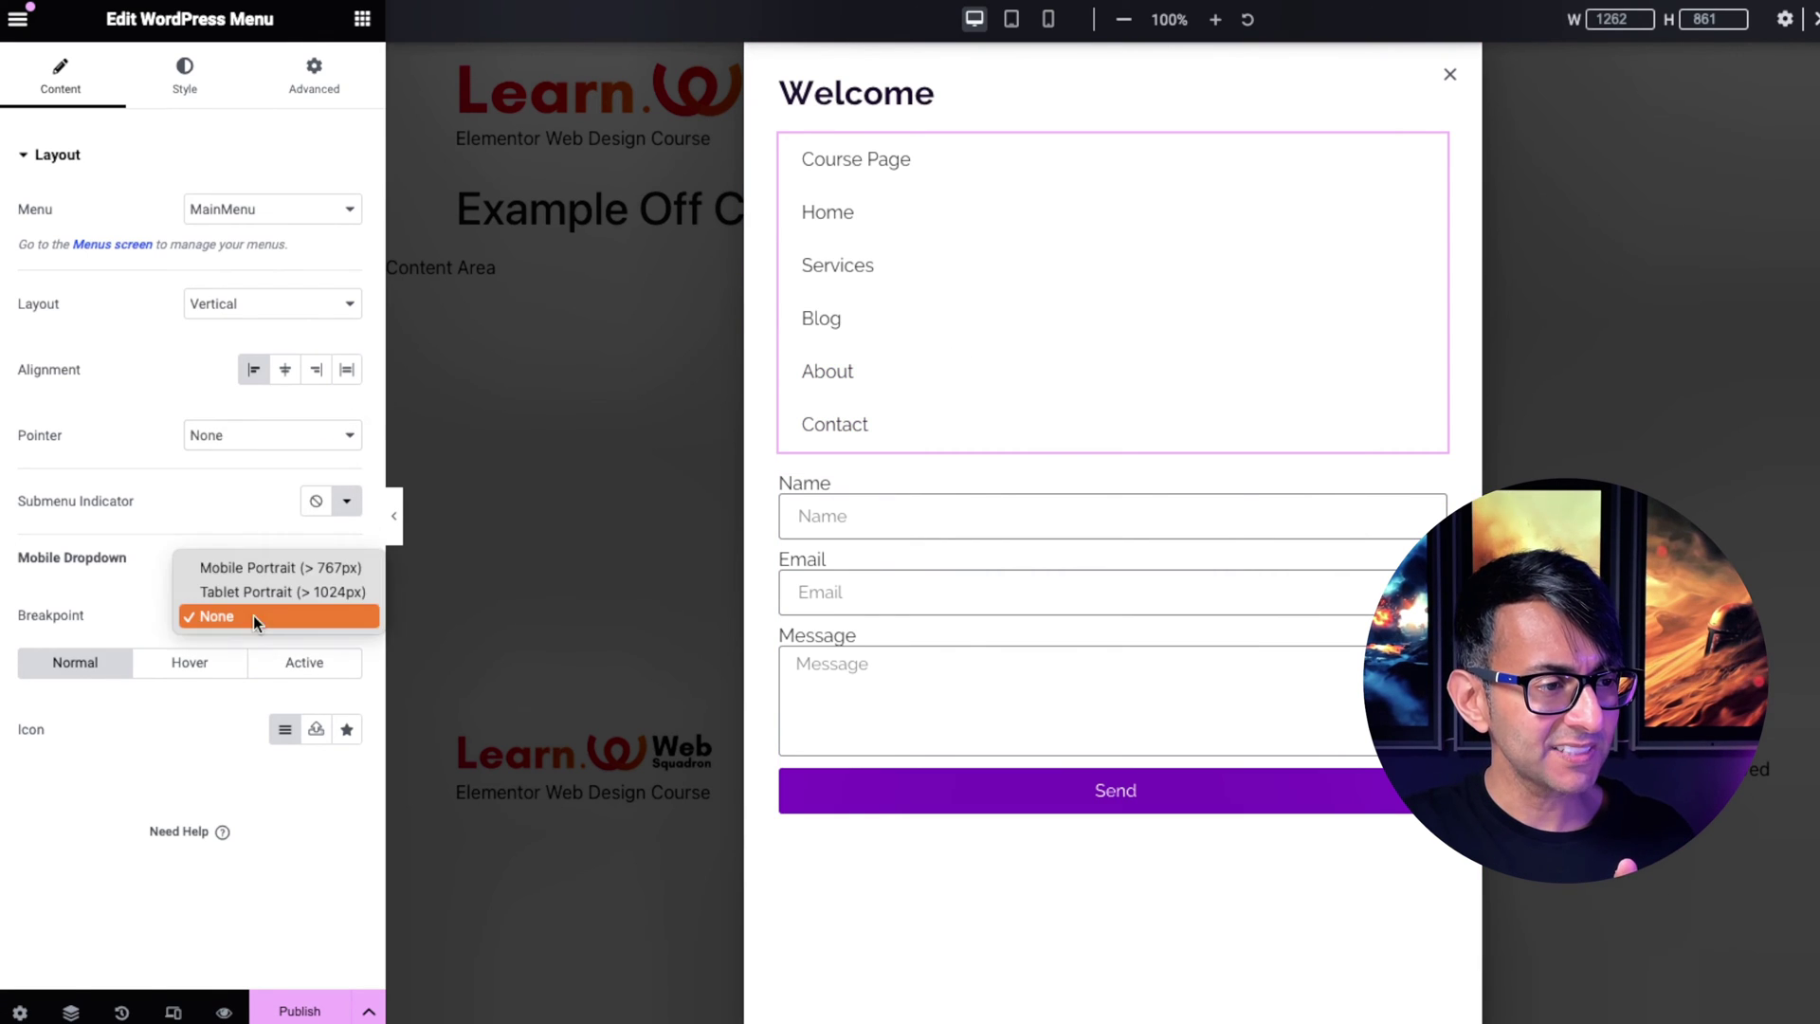
click(274, 592)
Step: Switch the preview to Mobile Portrait and set the menu's dropdown breakpoint to None
click(1048, 19)
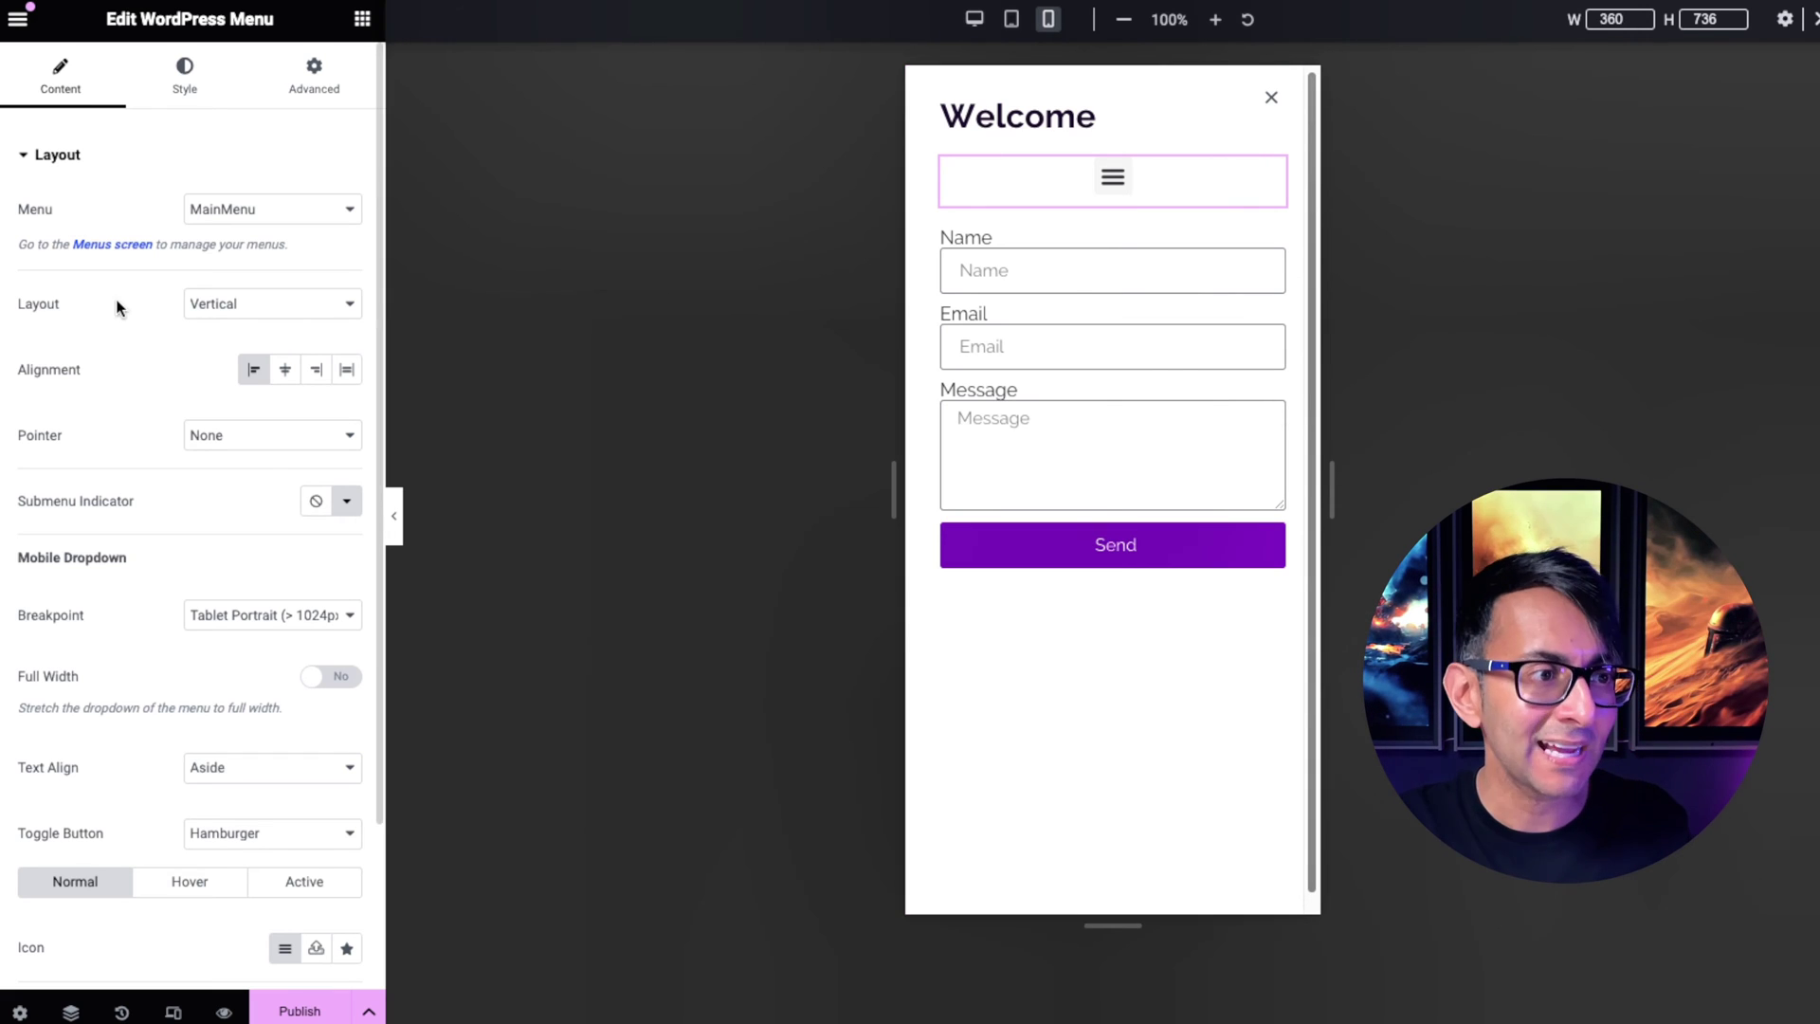
click(267, 612)
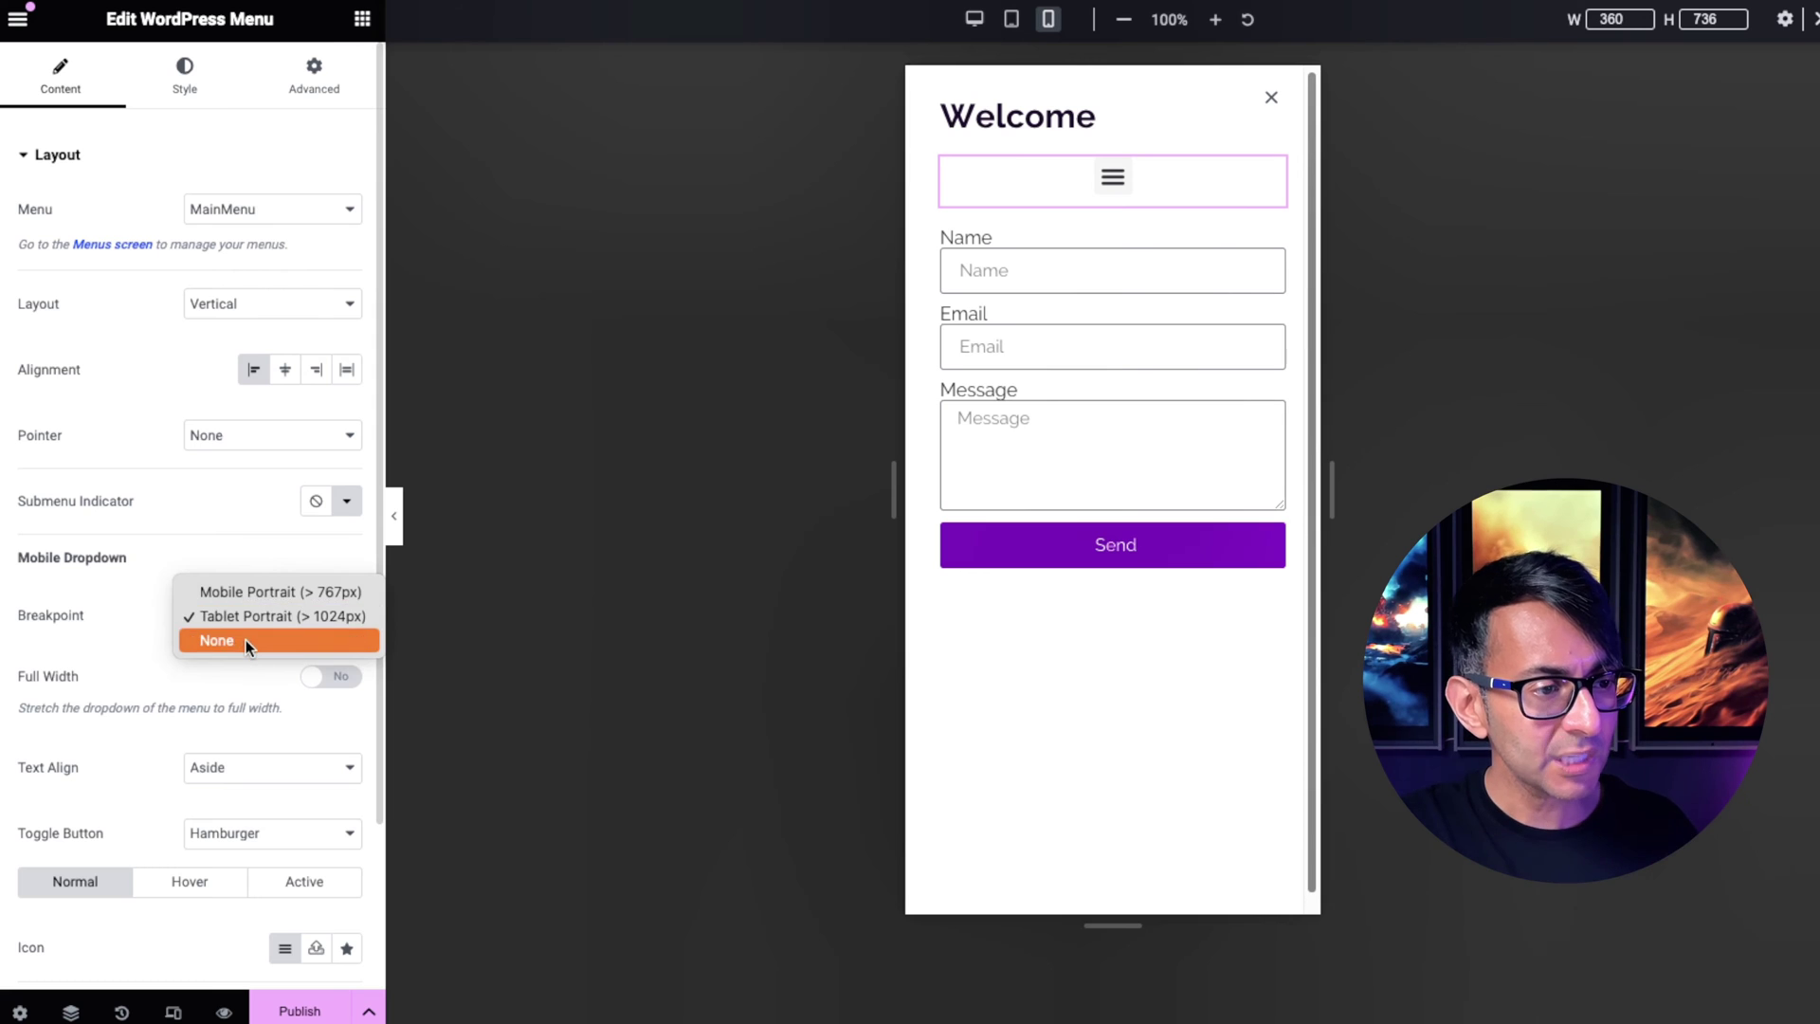
click(247, 640)
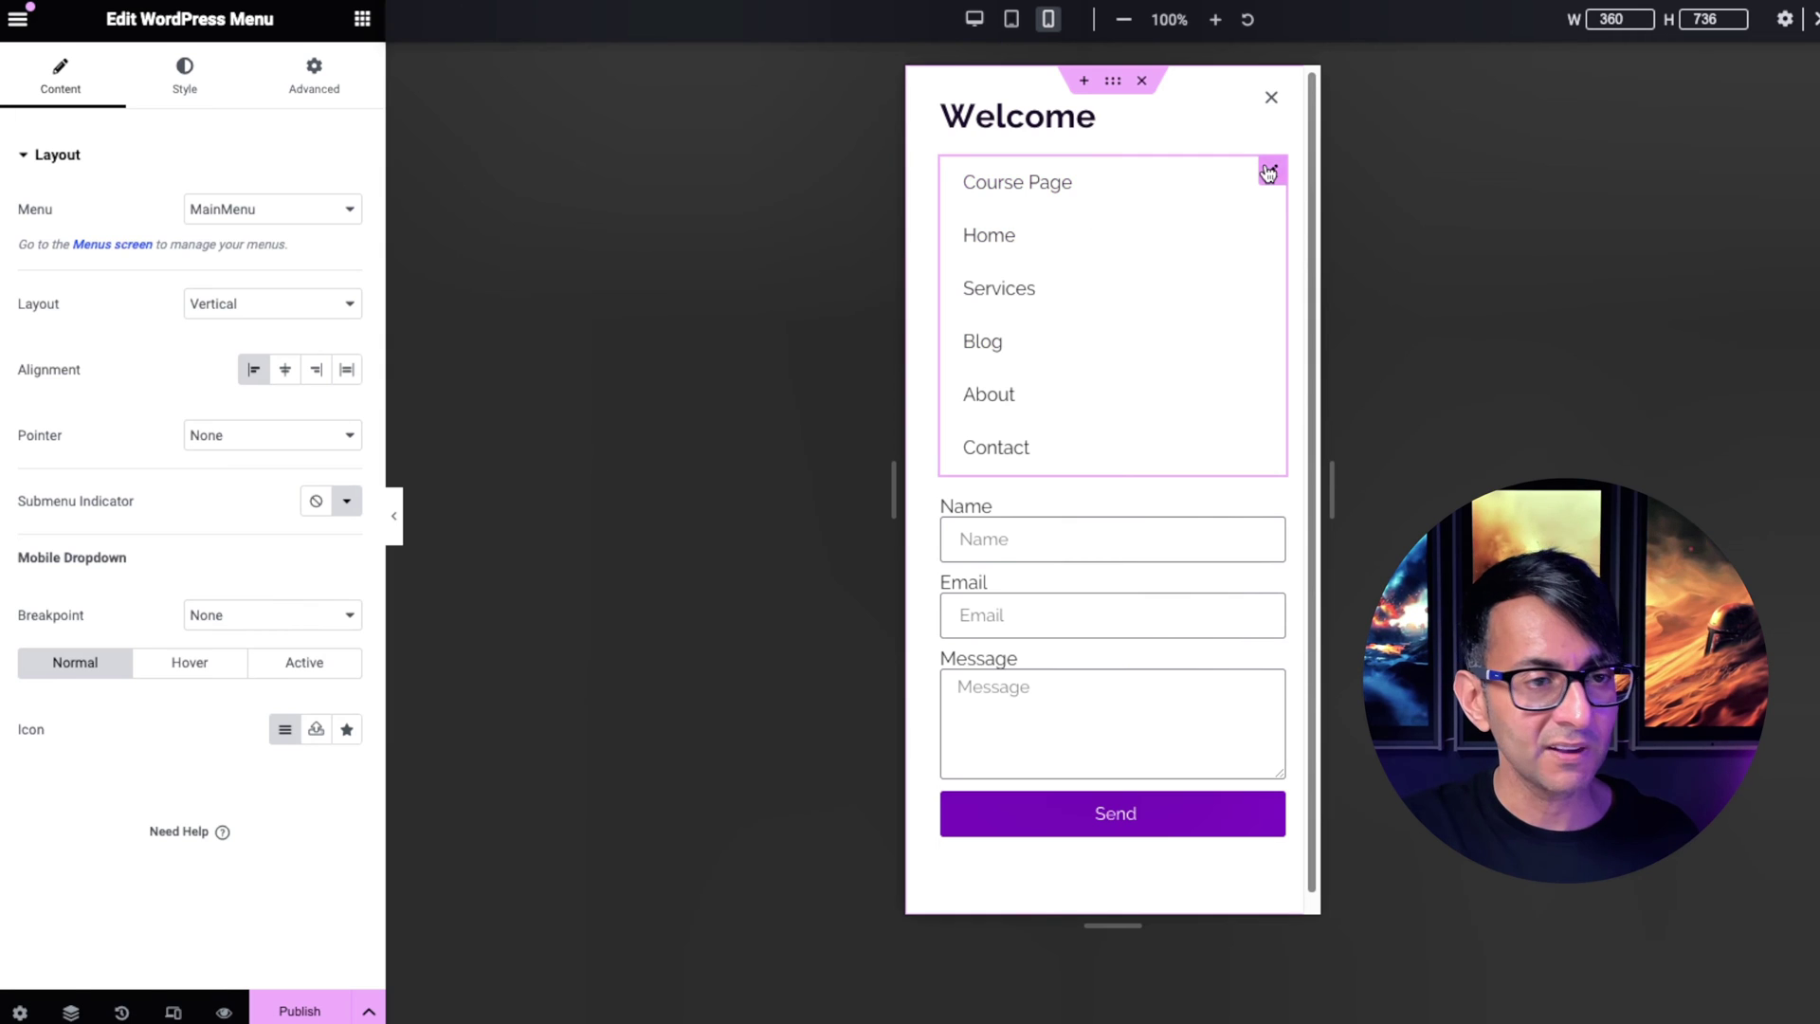
Step: Set the main menu's horizontal padding to 0 px for the mobile view
click(184, 75)
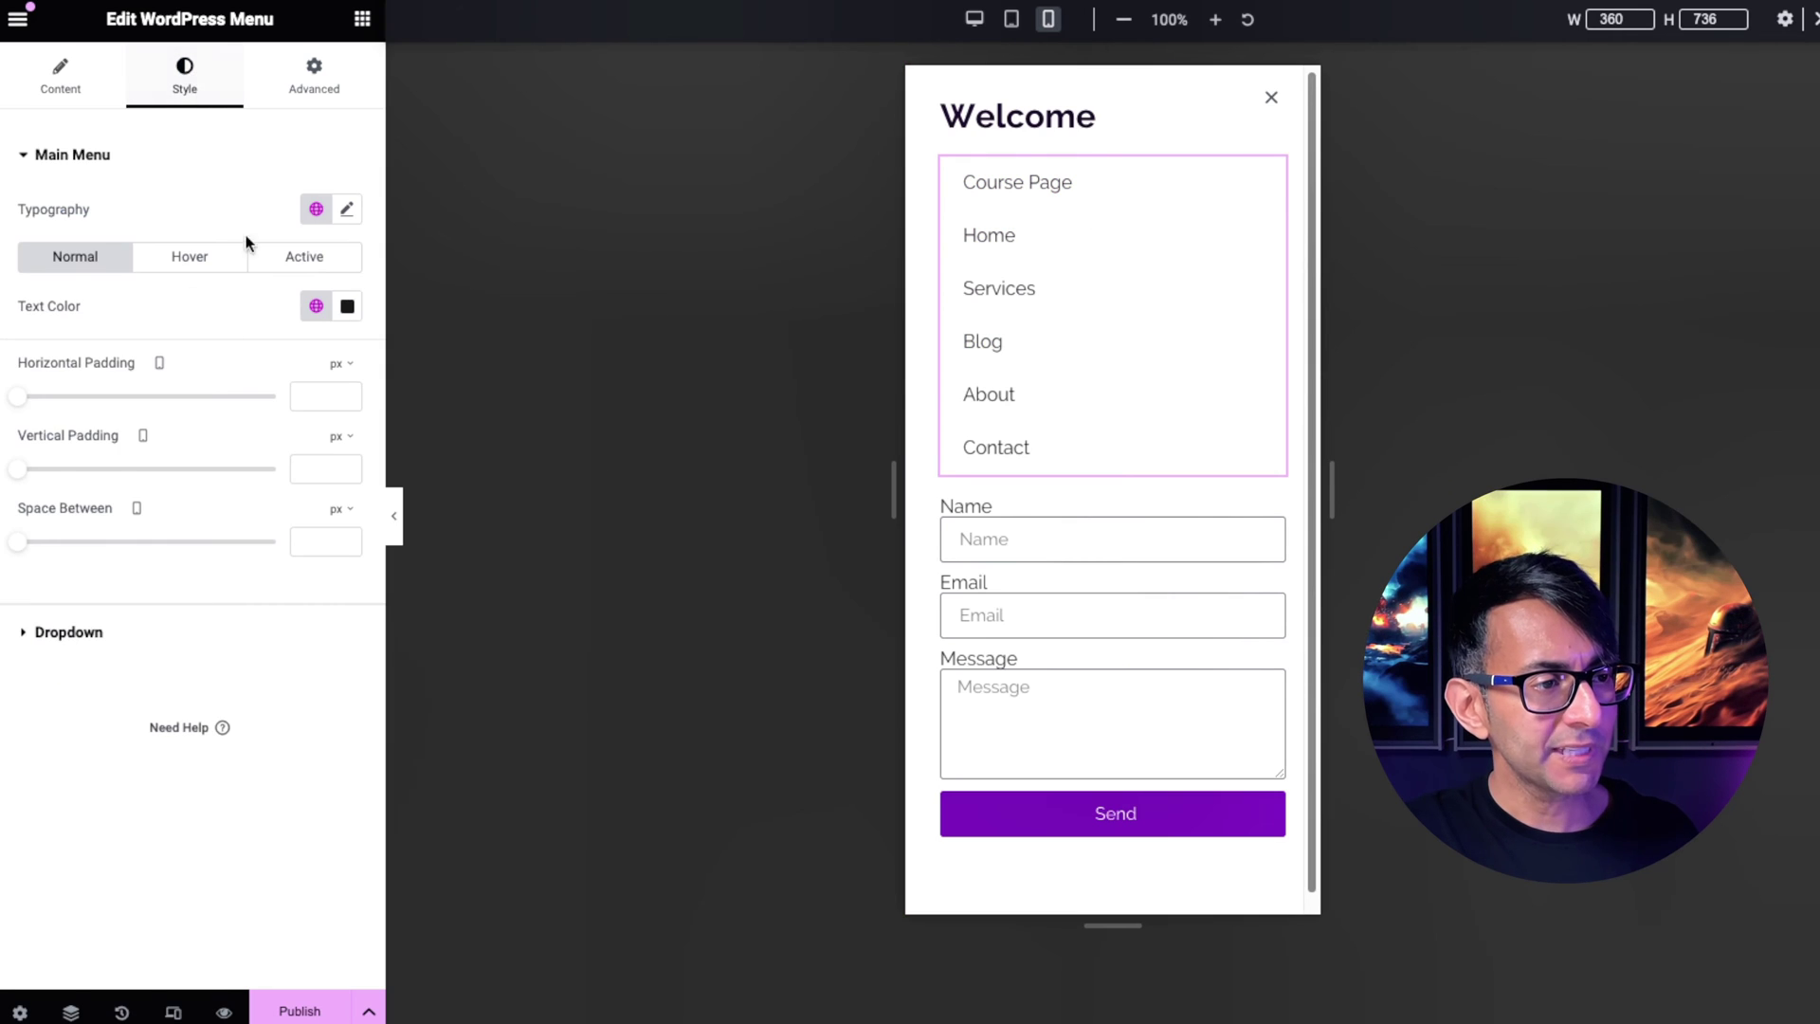
click(332, 398)
text(0)
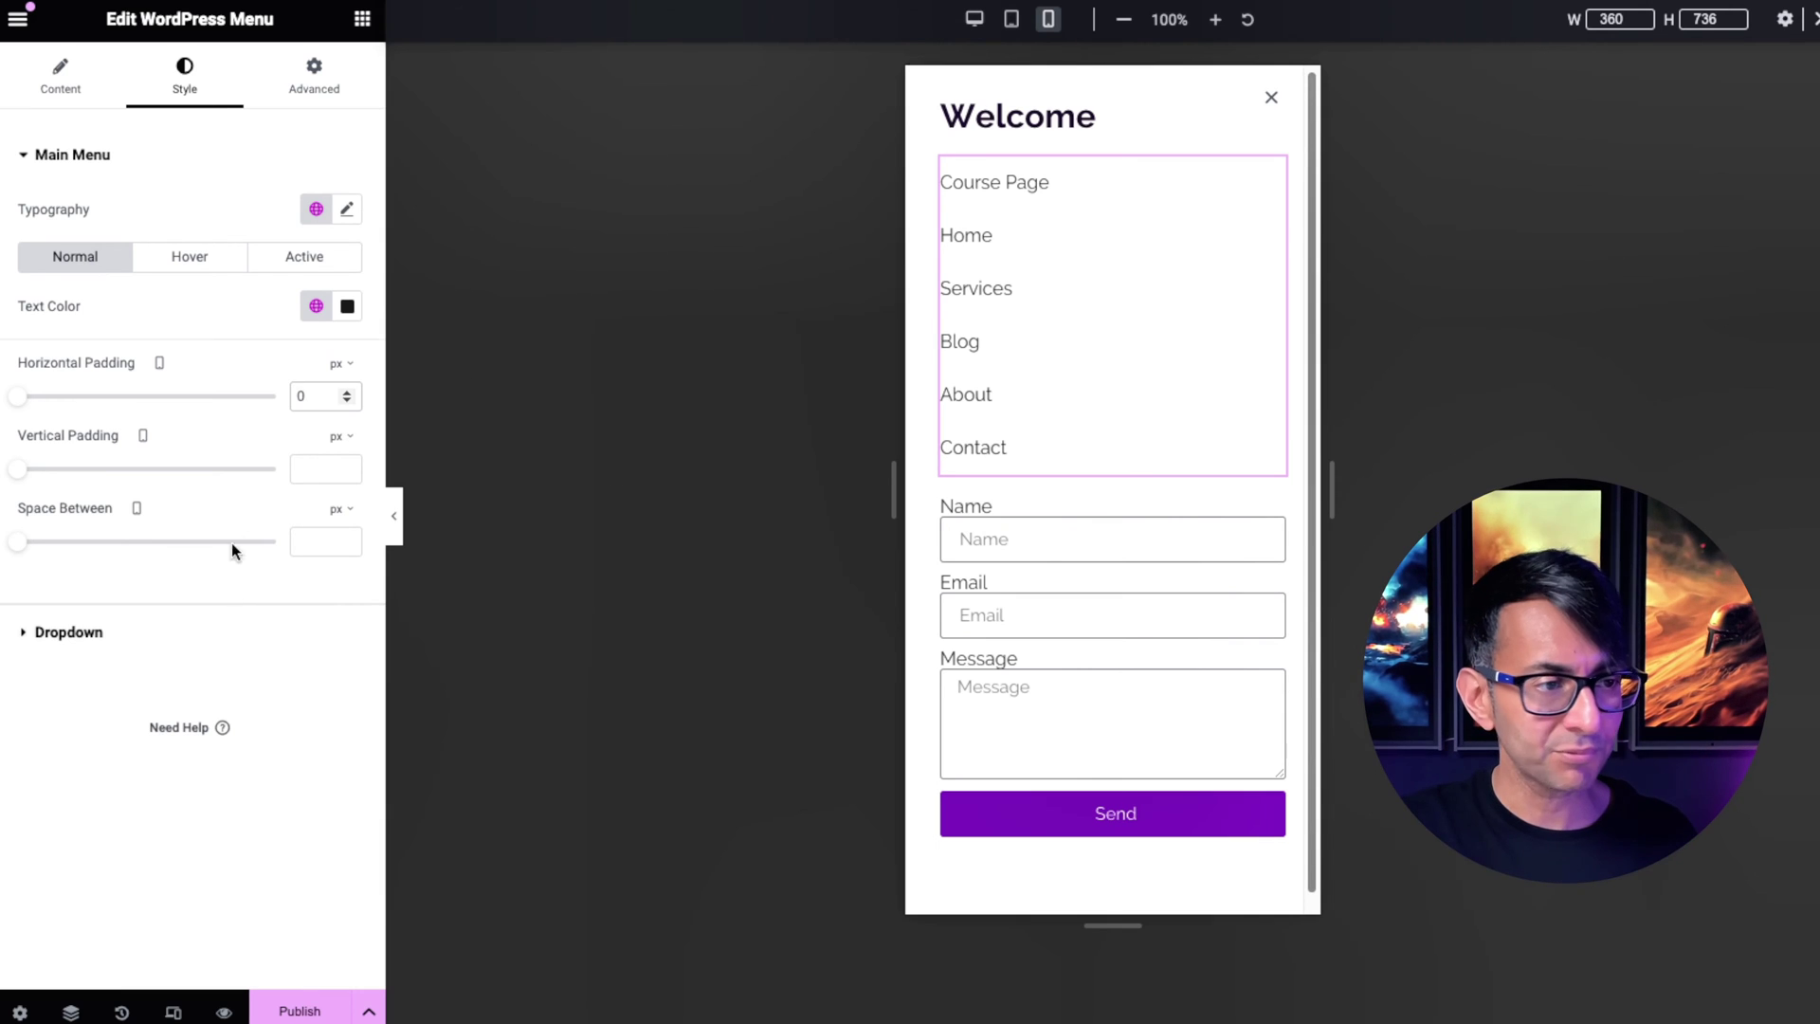
Step: Clear the menu's mobile horizontal padding and set it back to 0 px
key(BackSpace)
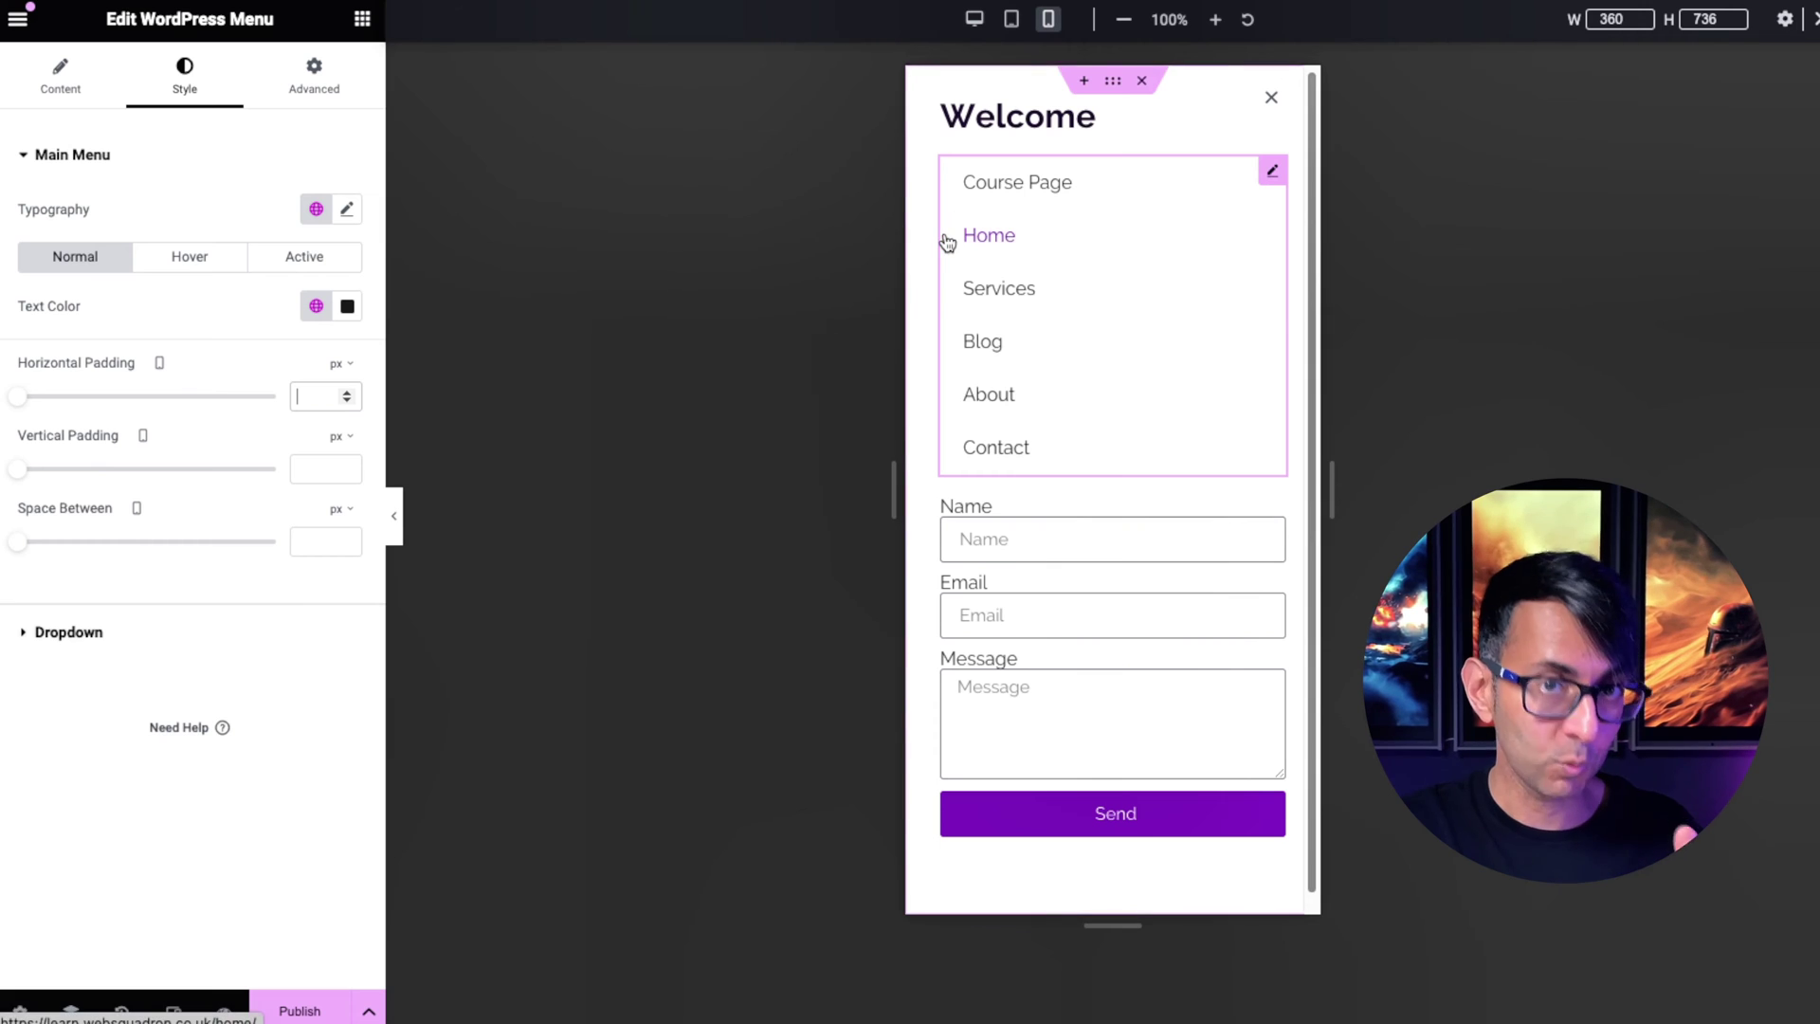
text(0)
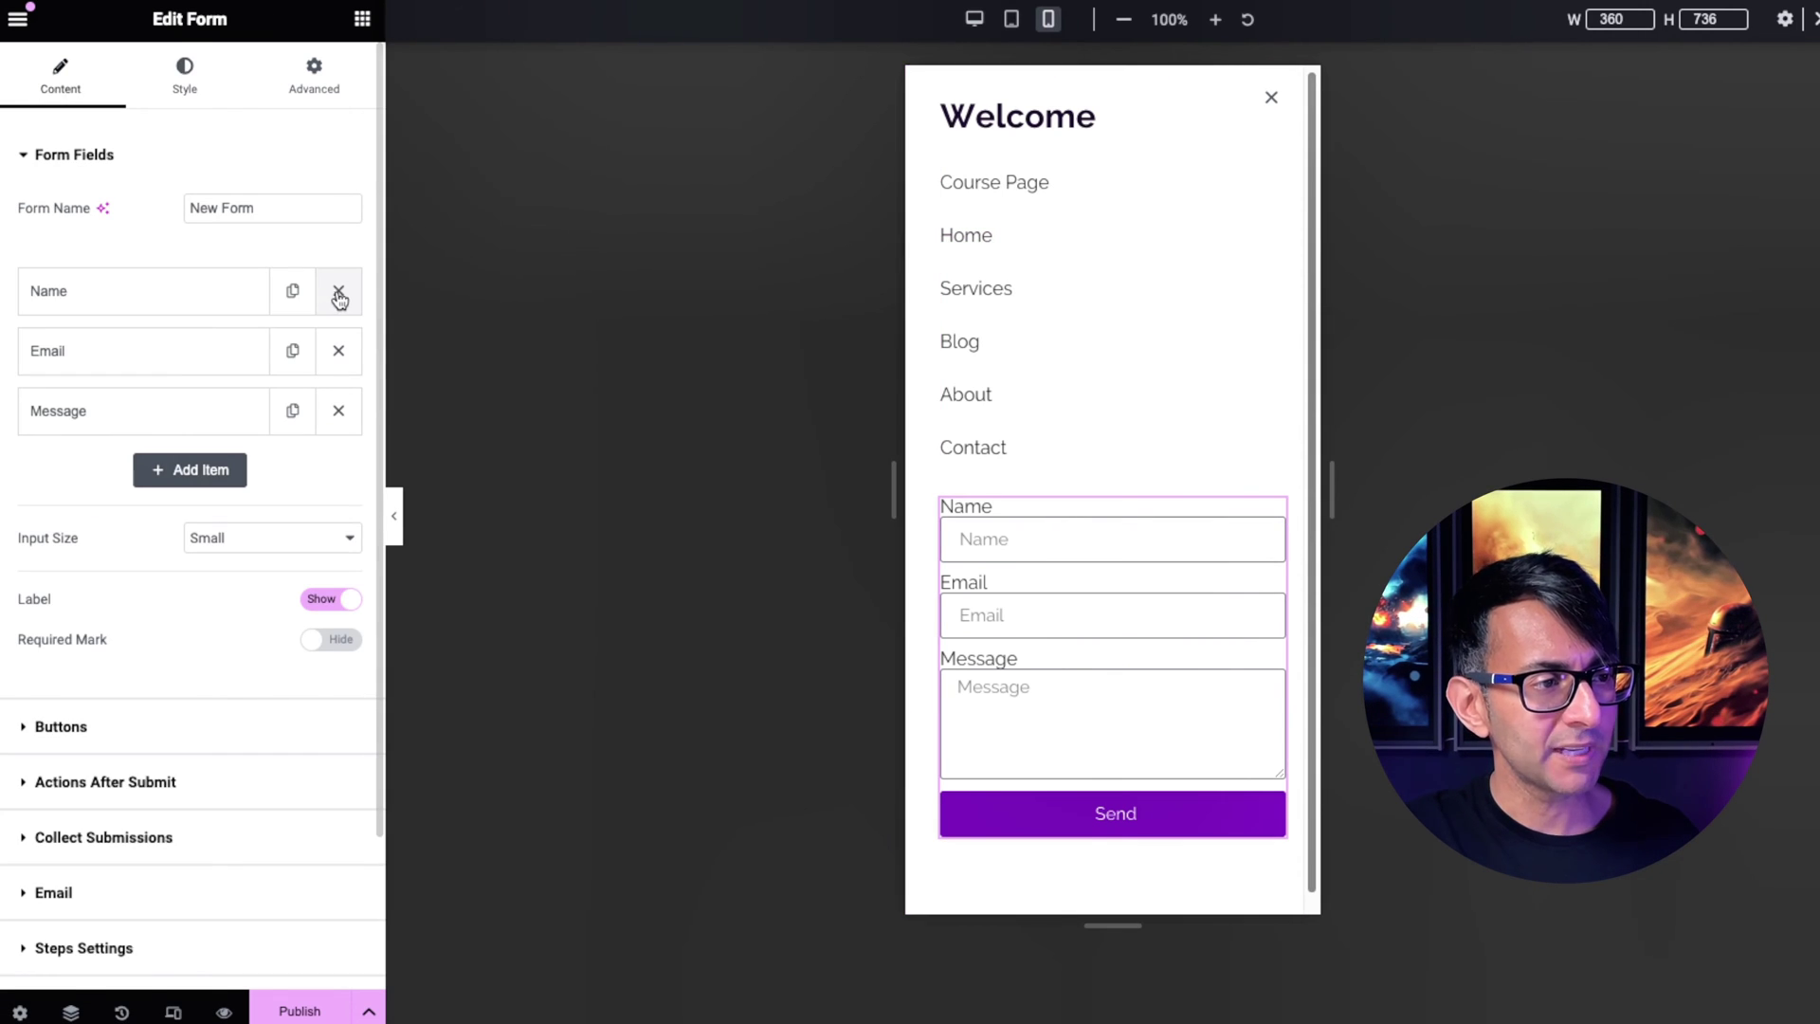
Step: Remove the Name and Message fields from the form and hide the field labels
click(339, 291)
click(338, 351)
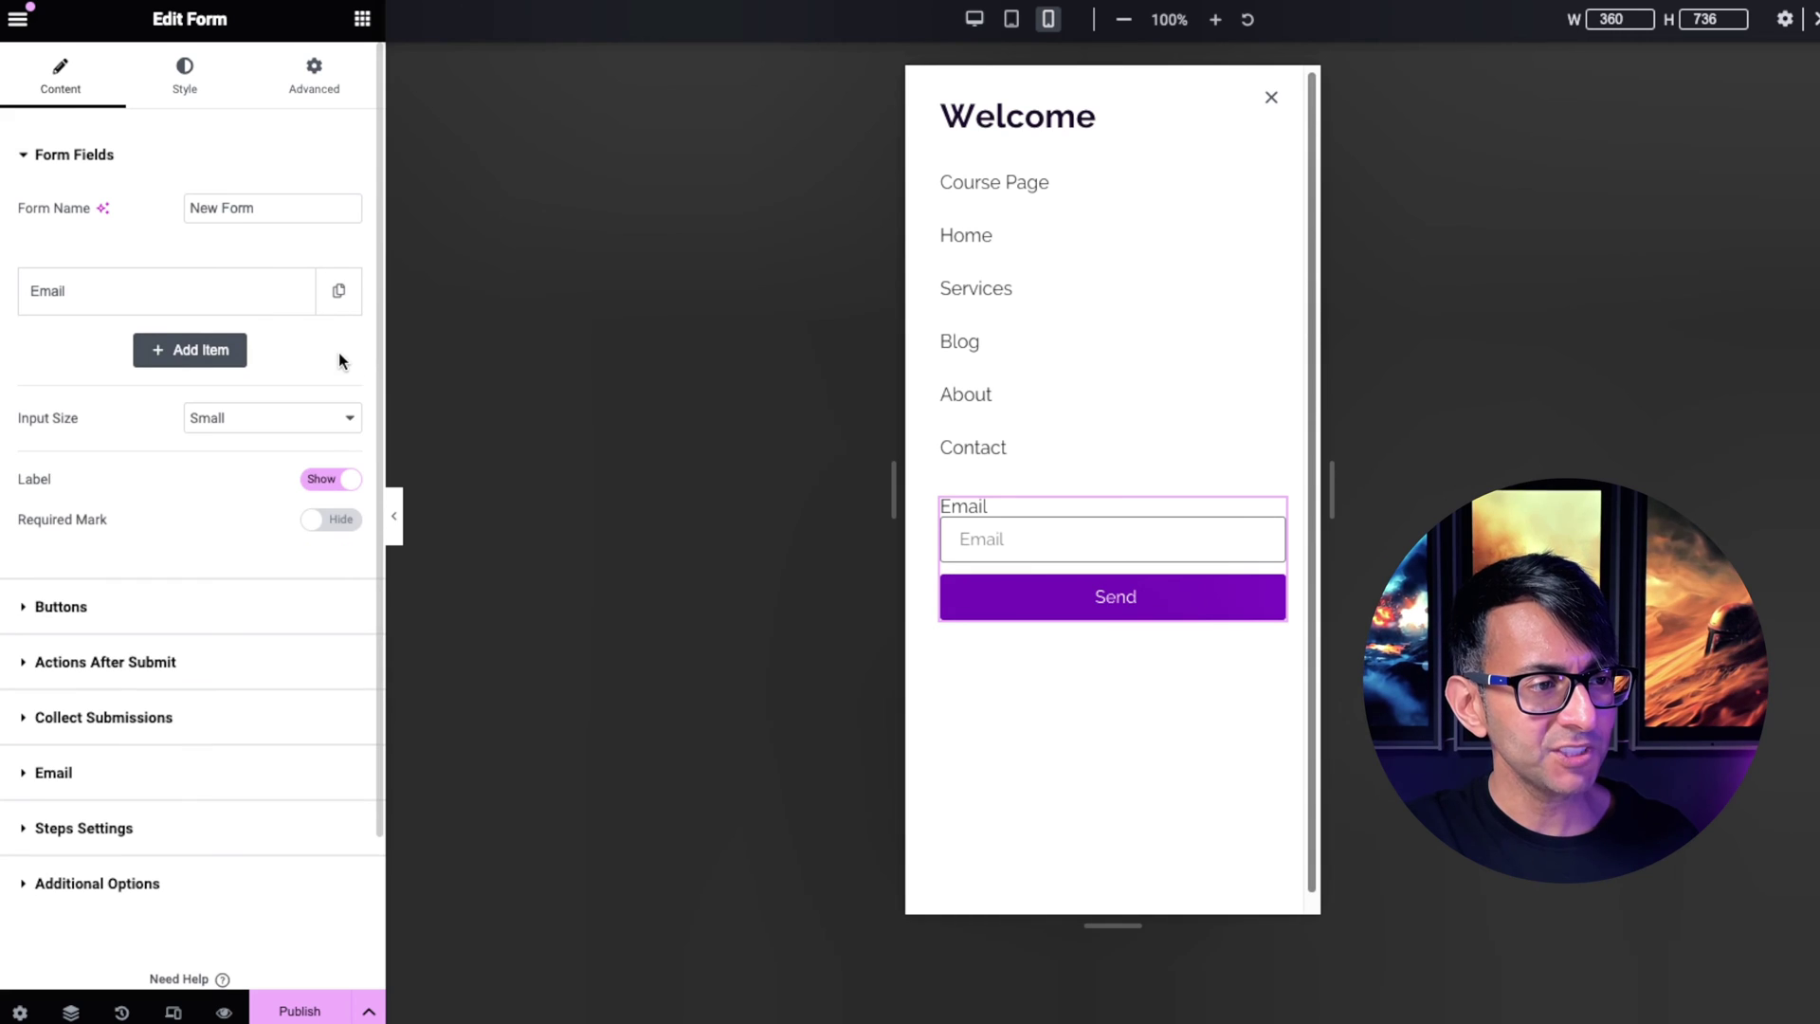
click(343, 480)
Step: Set the column width of both the Email field and the form's submit button to 70% for the mobile view
click(123, 291)
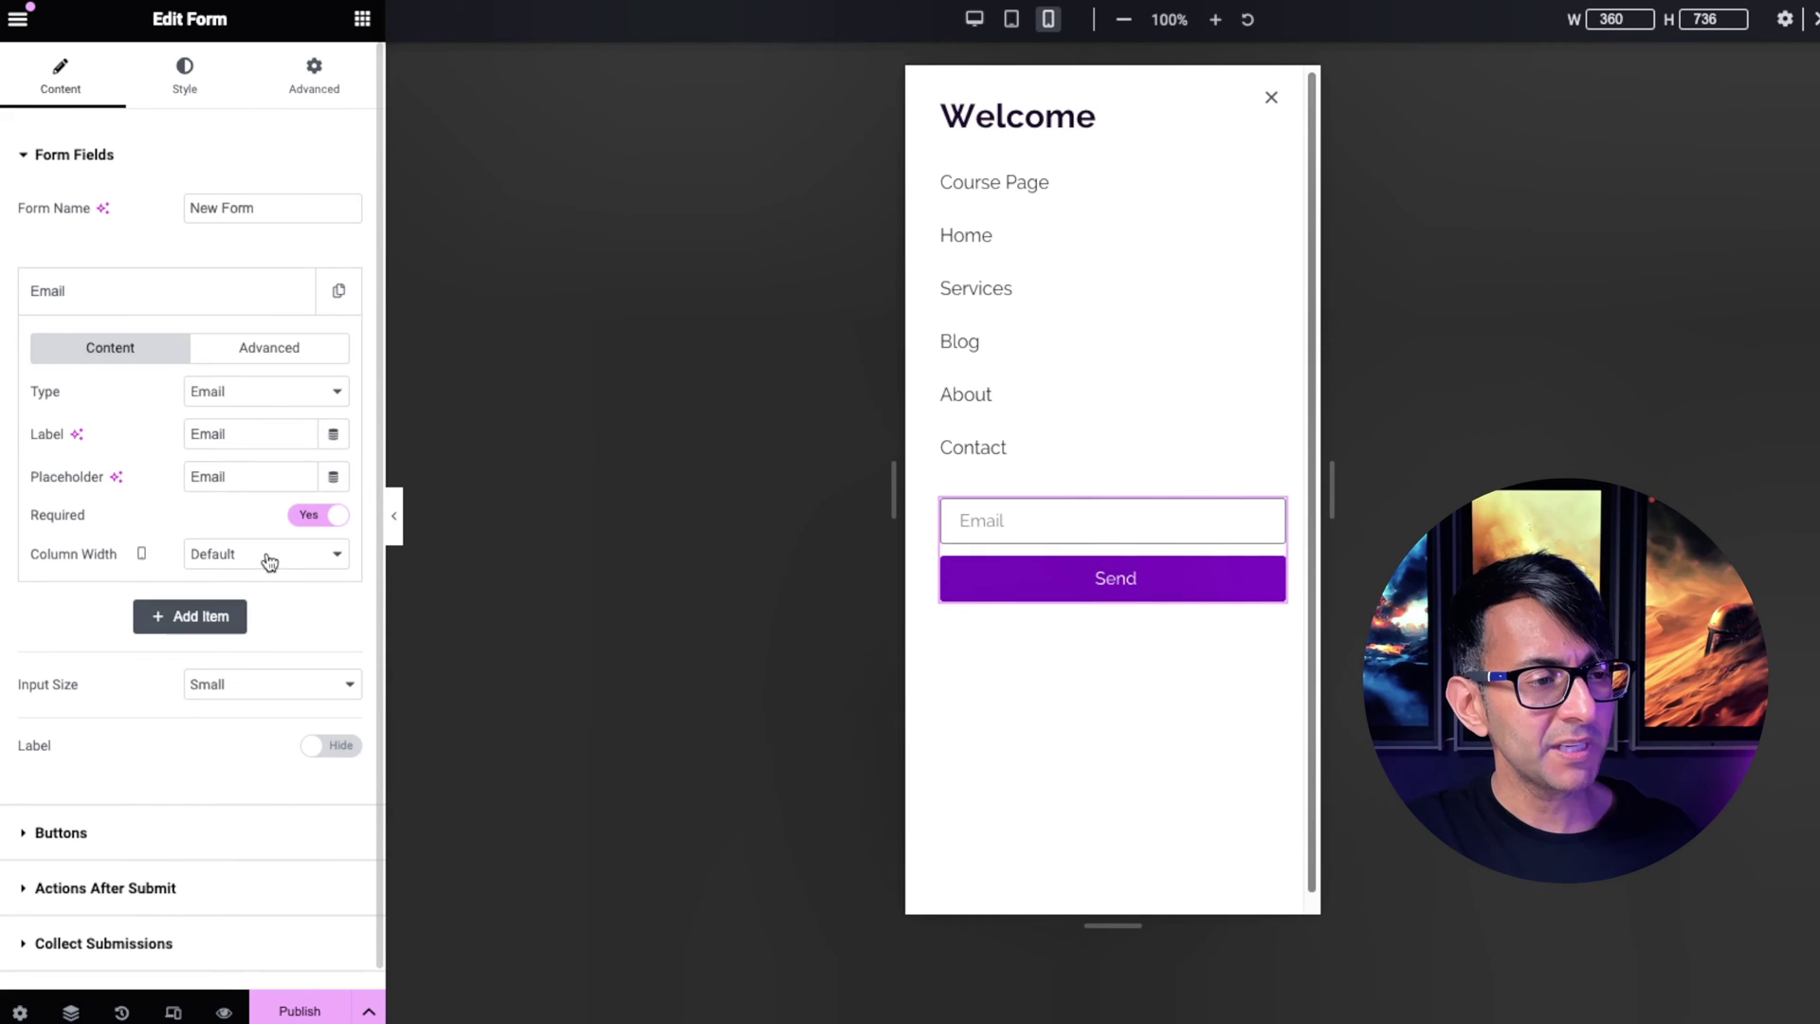
click(268, 559)
click(242, 459)
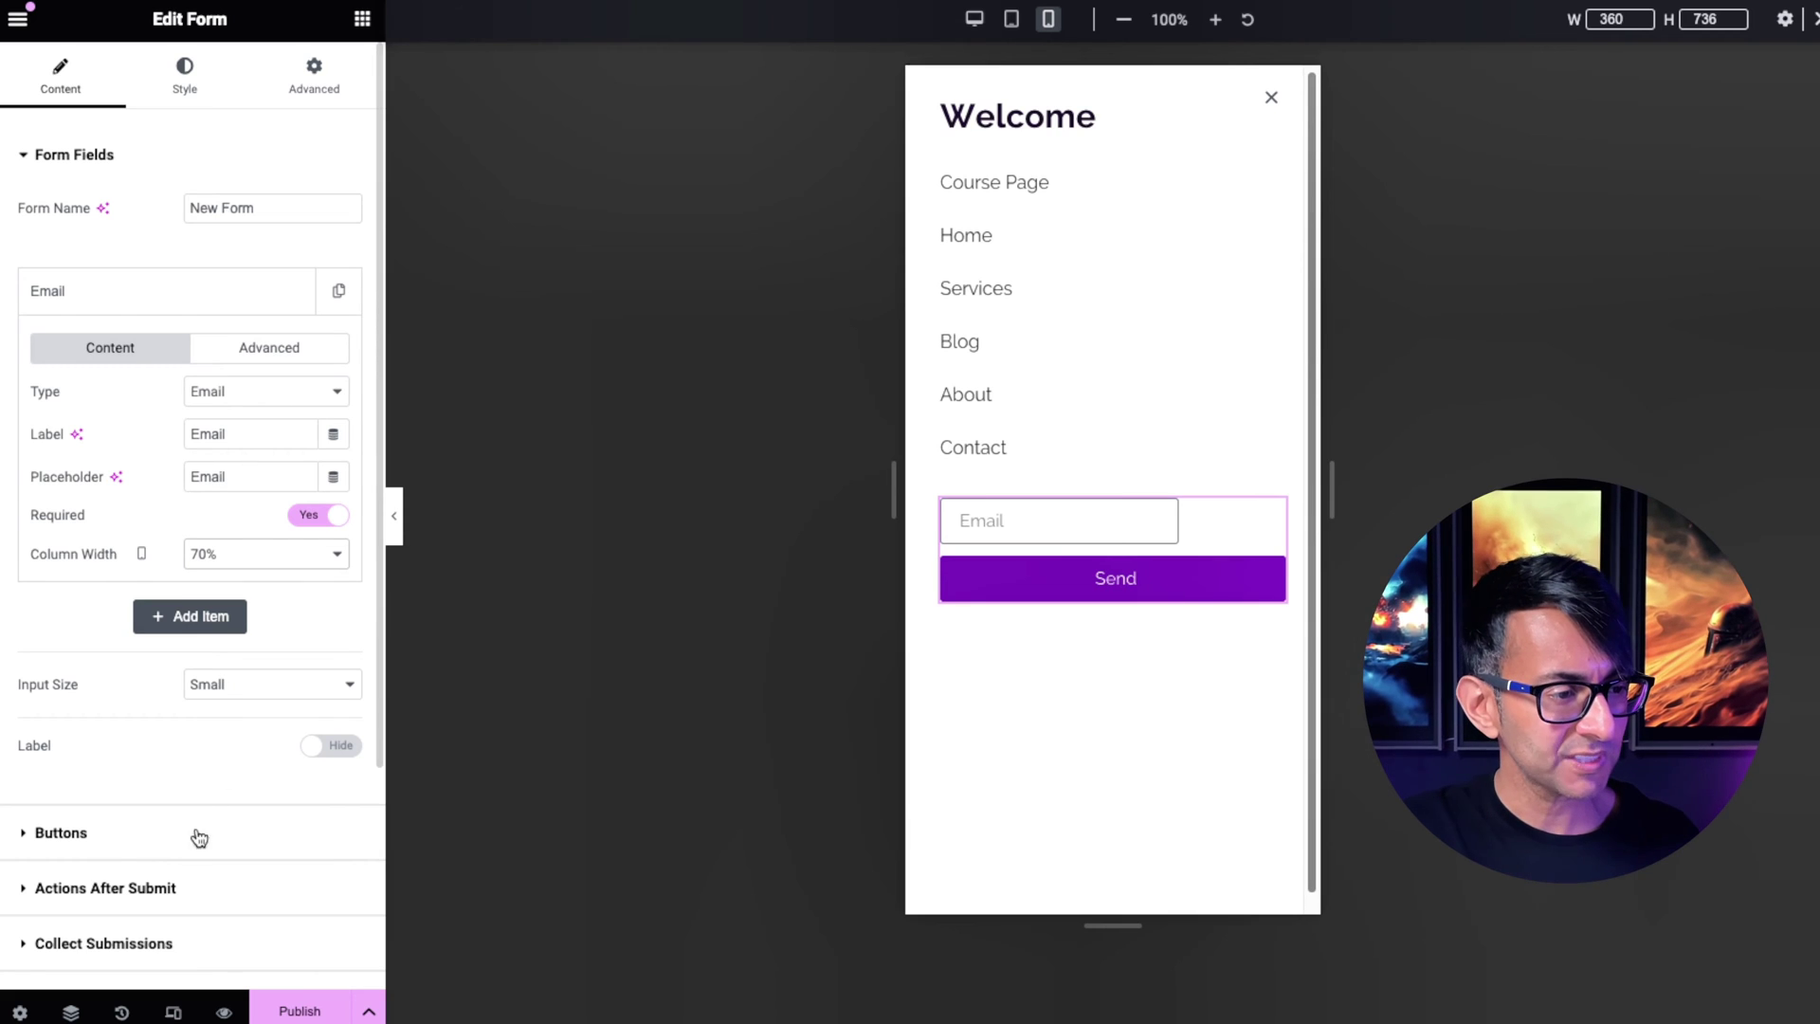
click(197, 834)
click(270, 489)
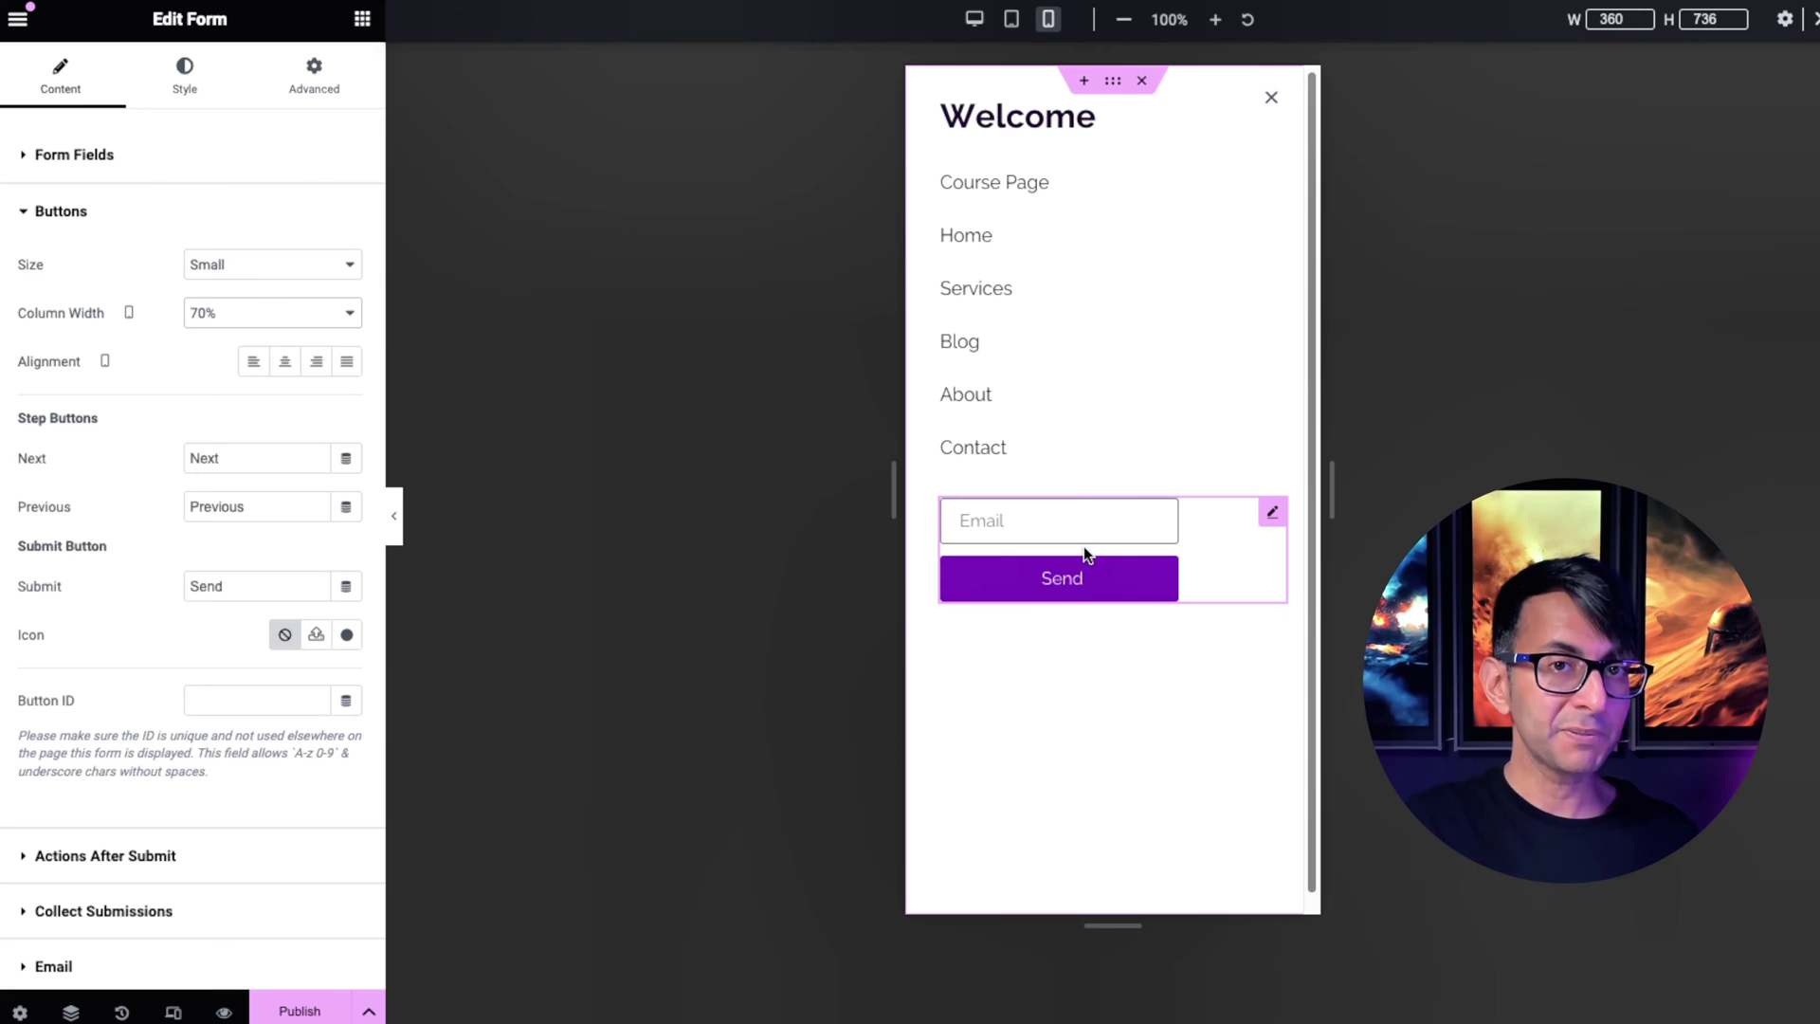
Step: Change the submit button's text to Subscribe and style it in bold uppercase
drag(232, 586, 163, 576)
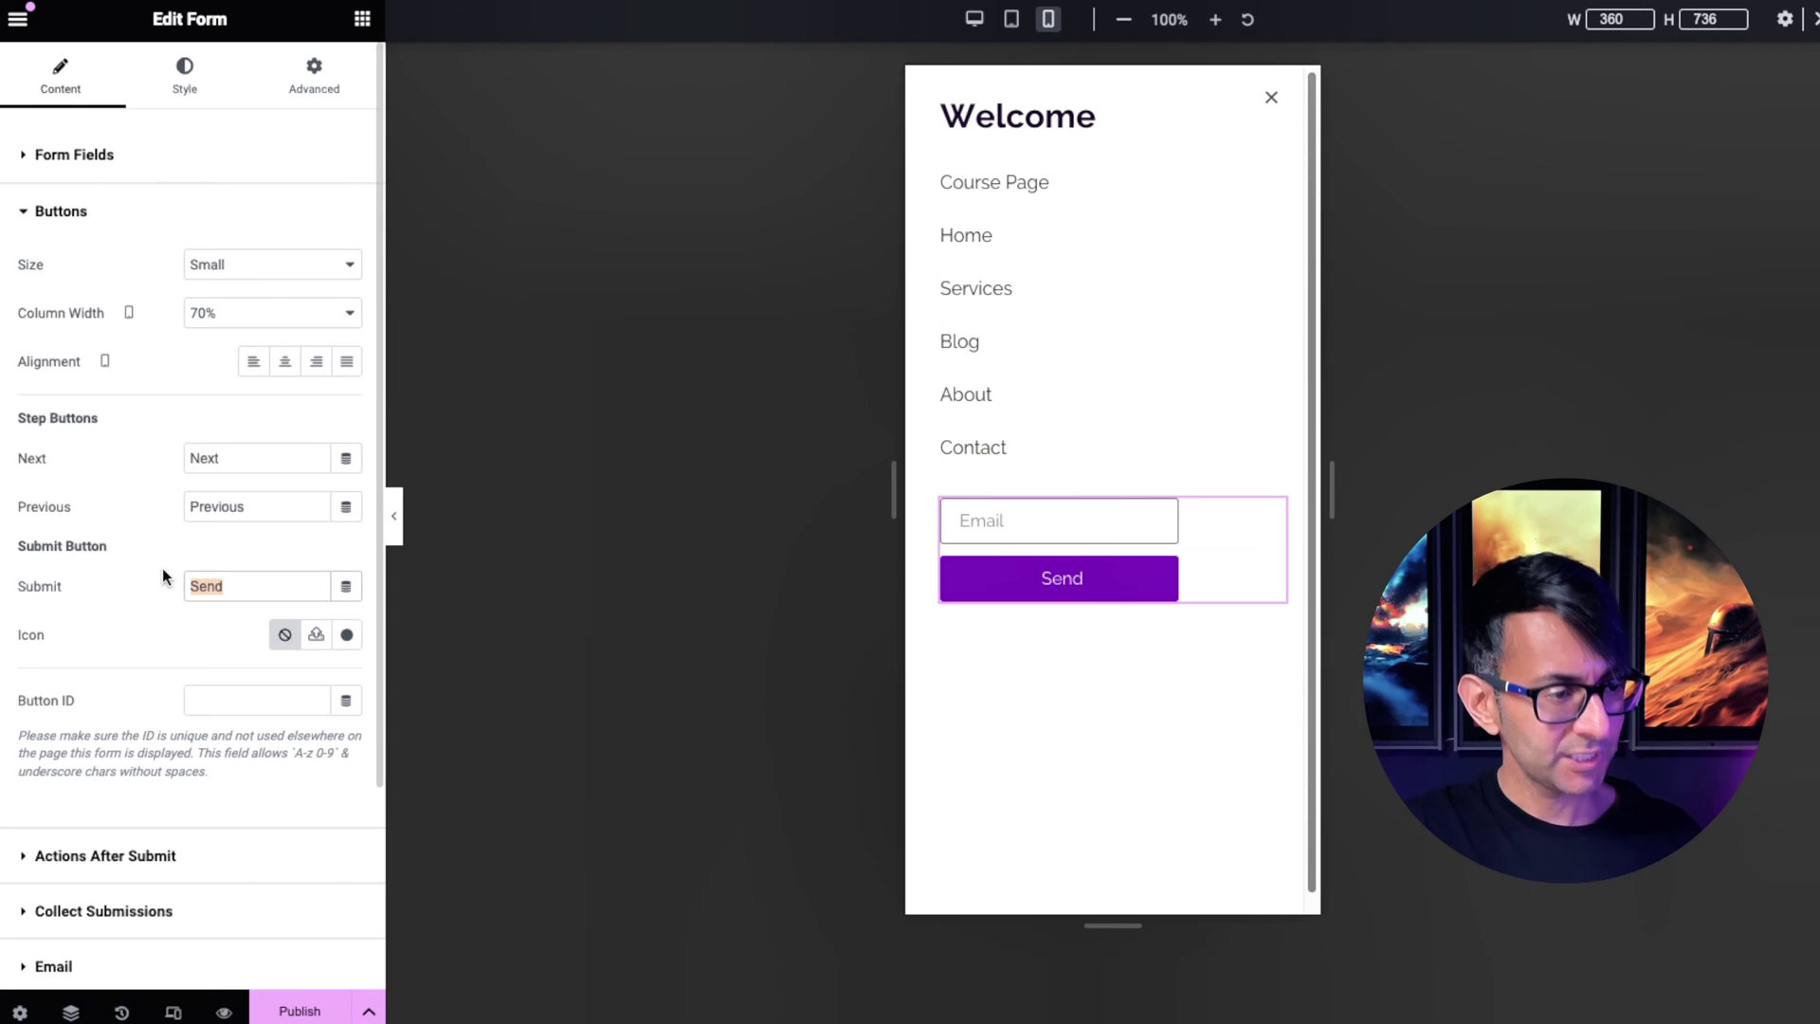
text(Subscribe)
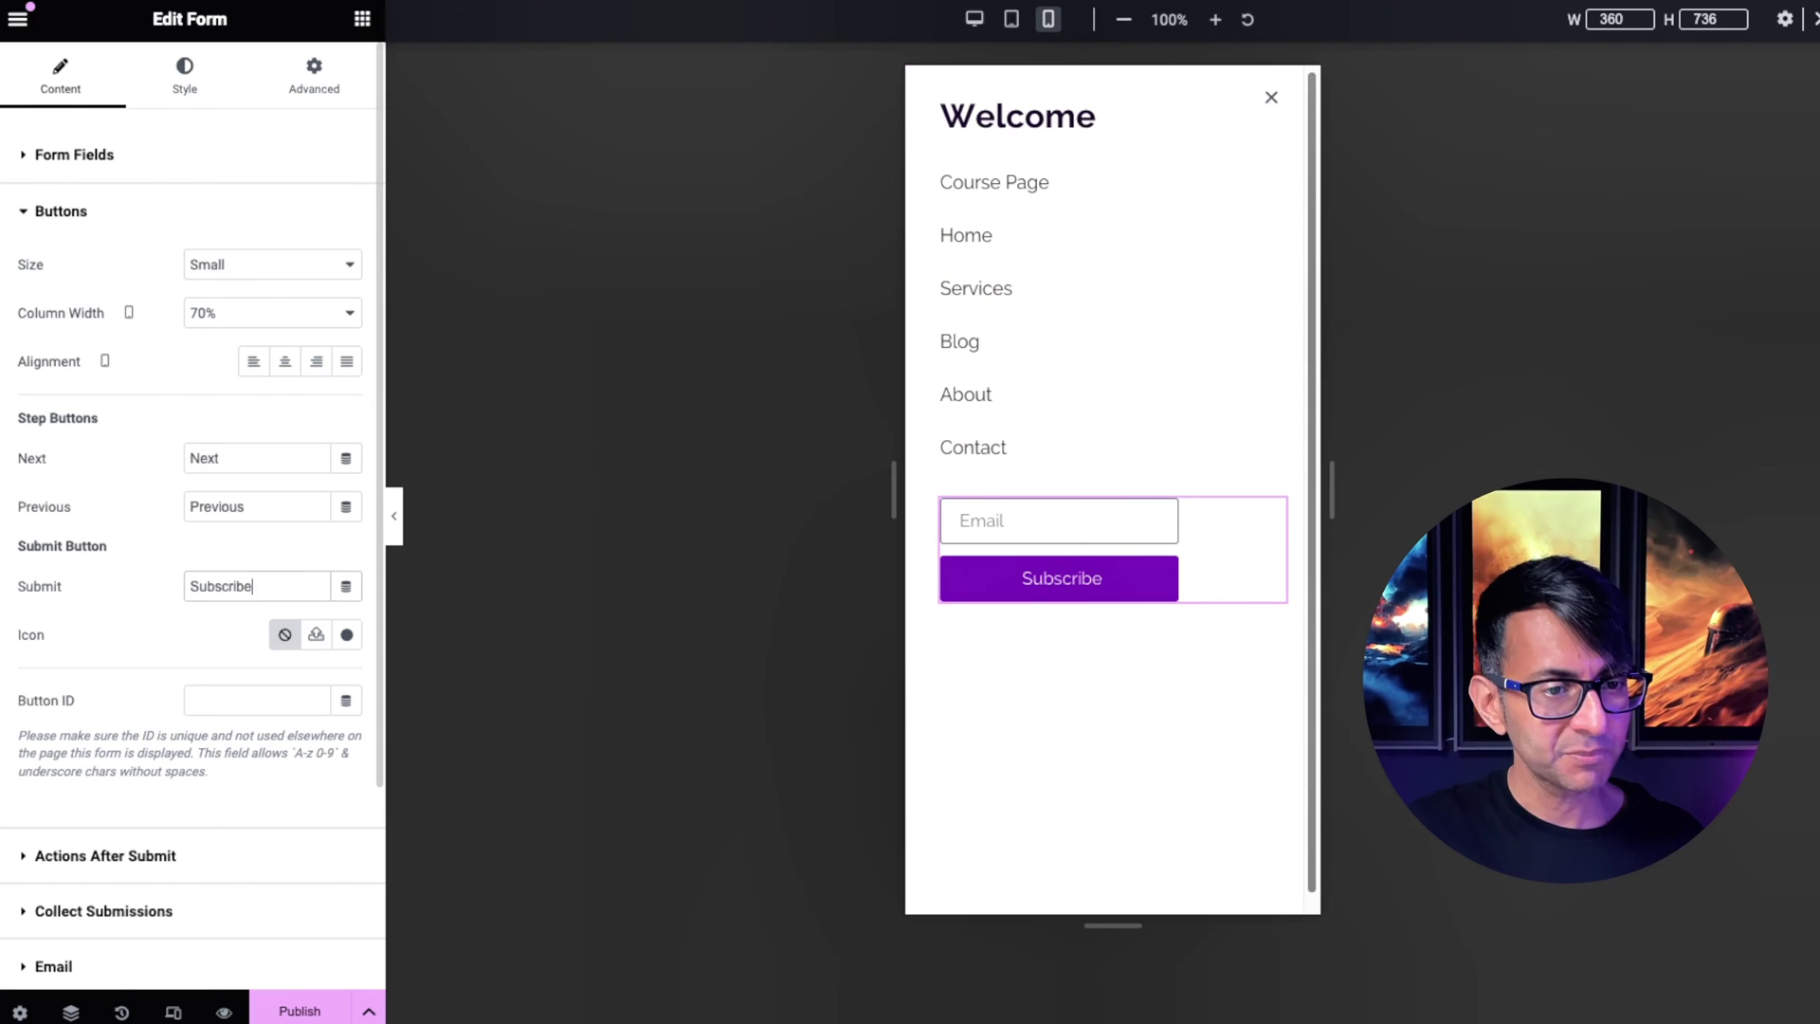
click(184, 75)
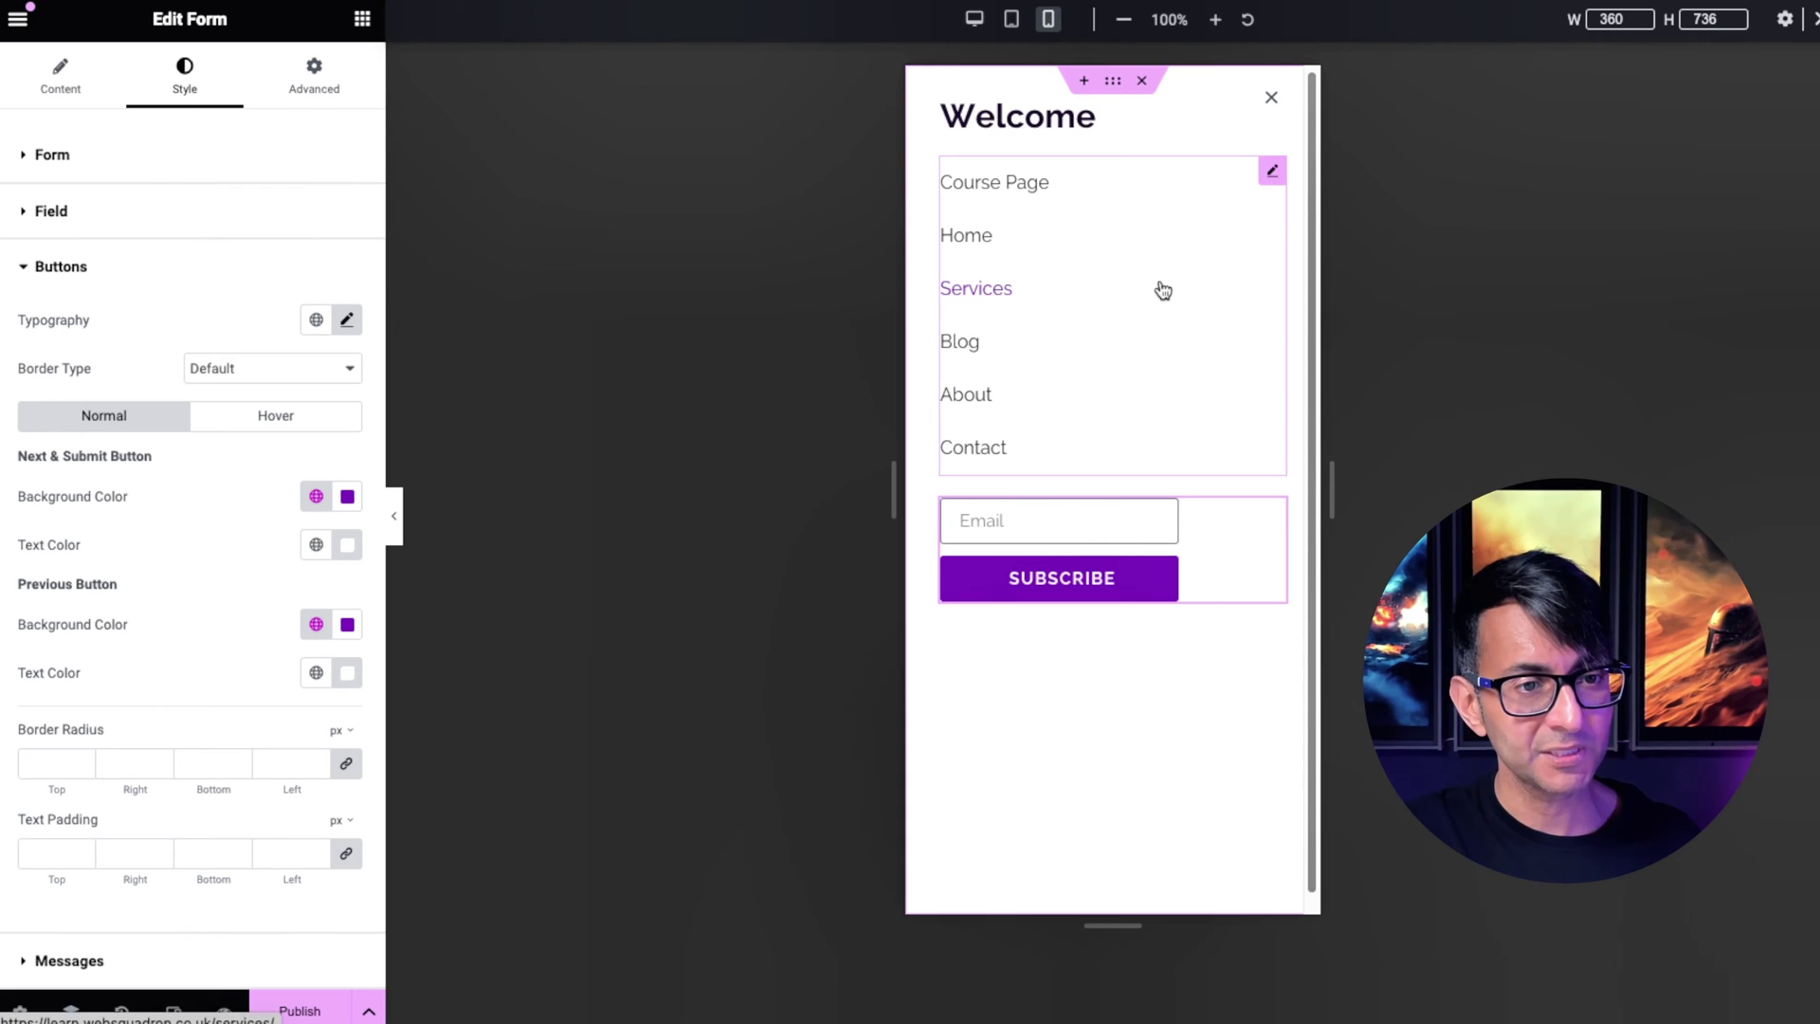
Step: Set the WordPress Menu's size to grow so it fills the container's free height
click(1272, 172)
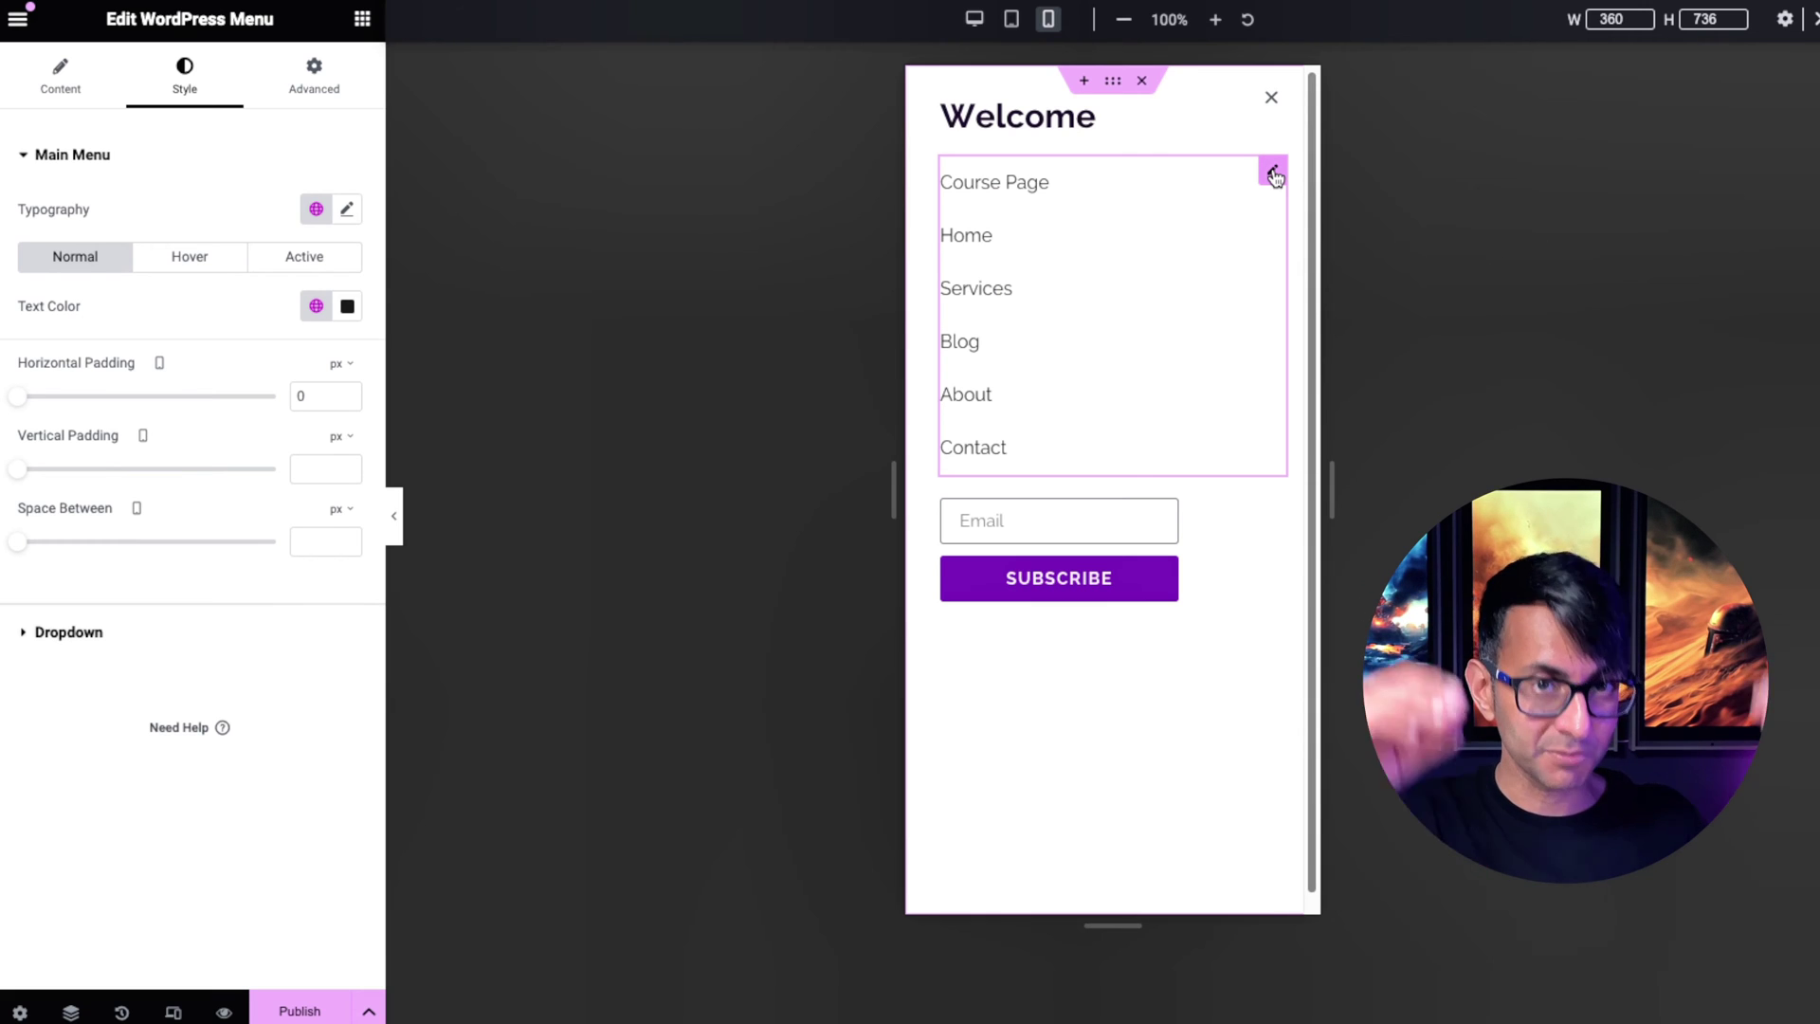
click(314, 85)
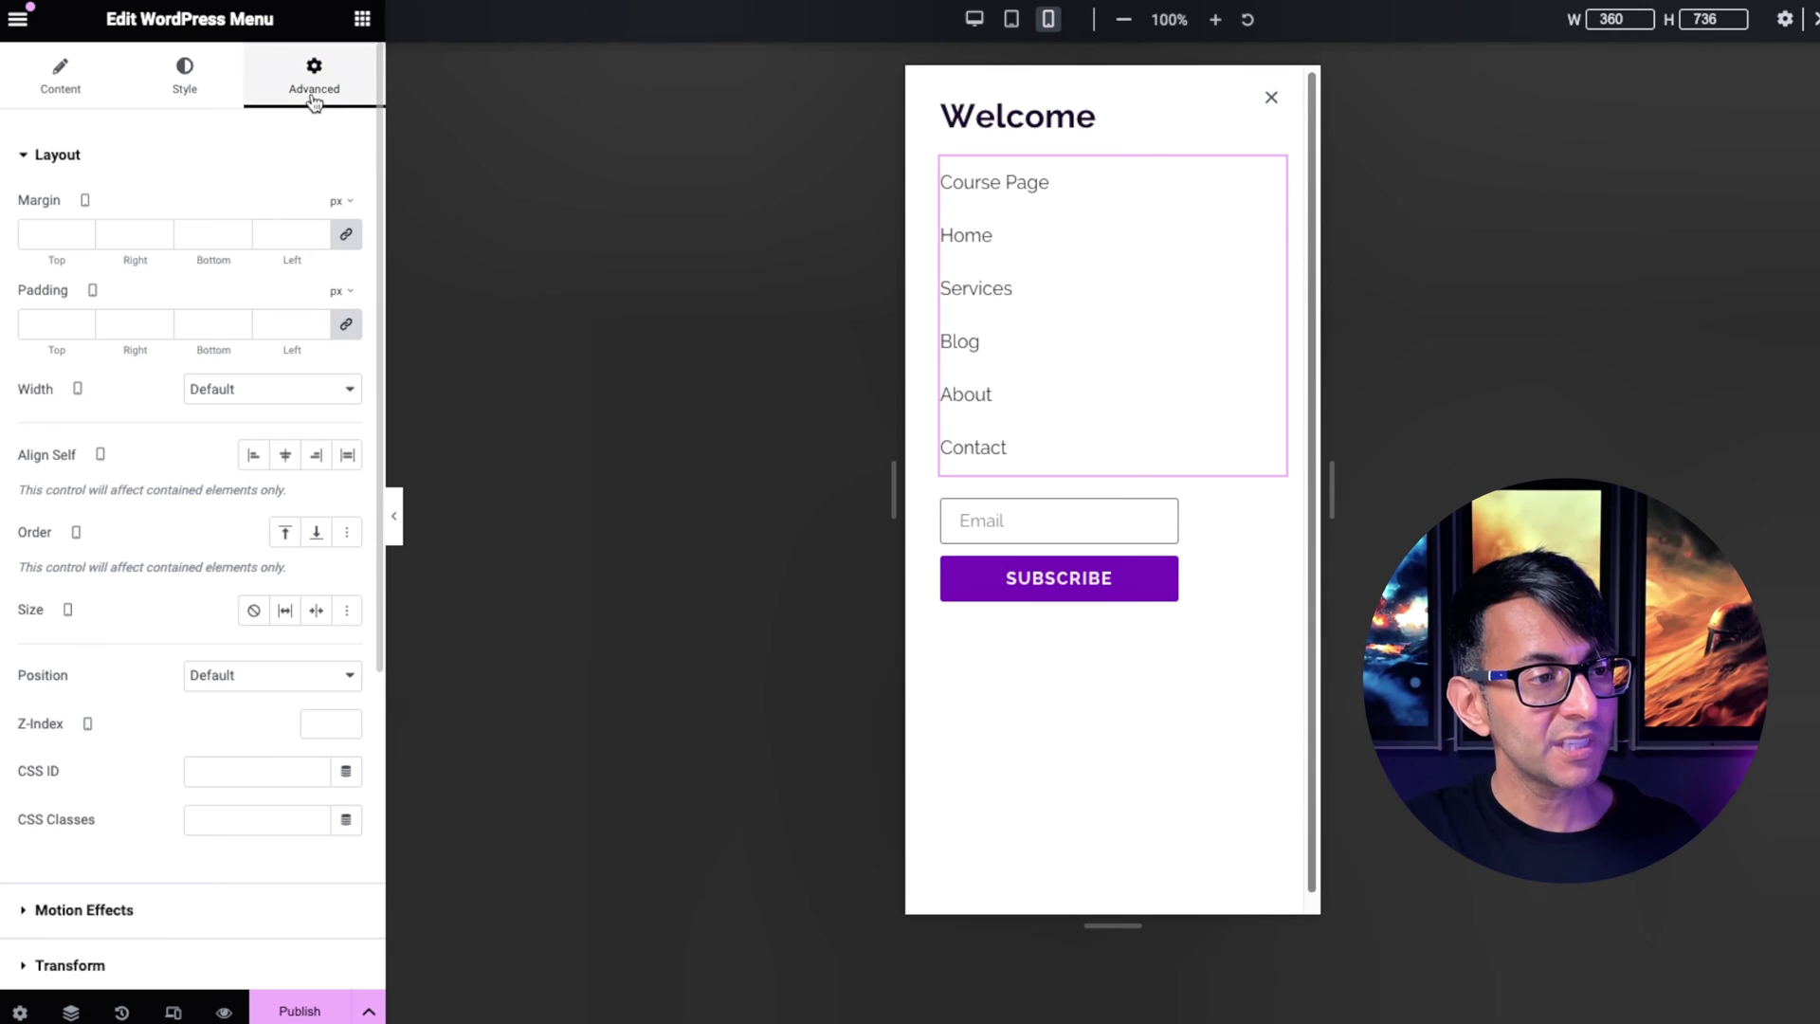
click(298, 611)
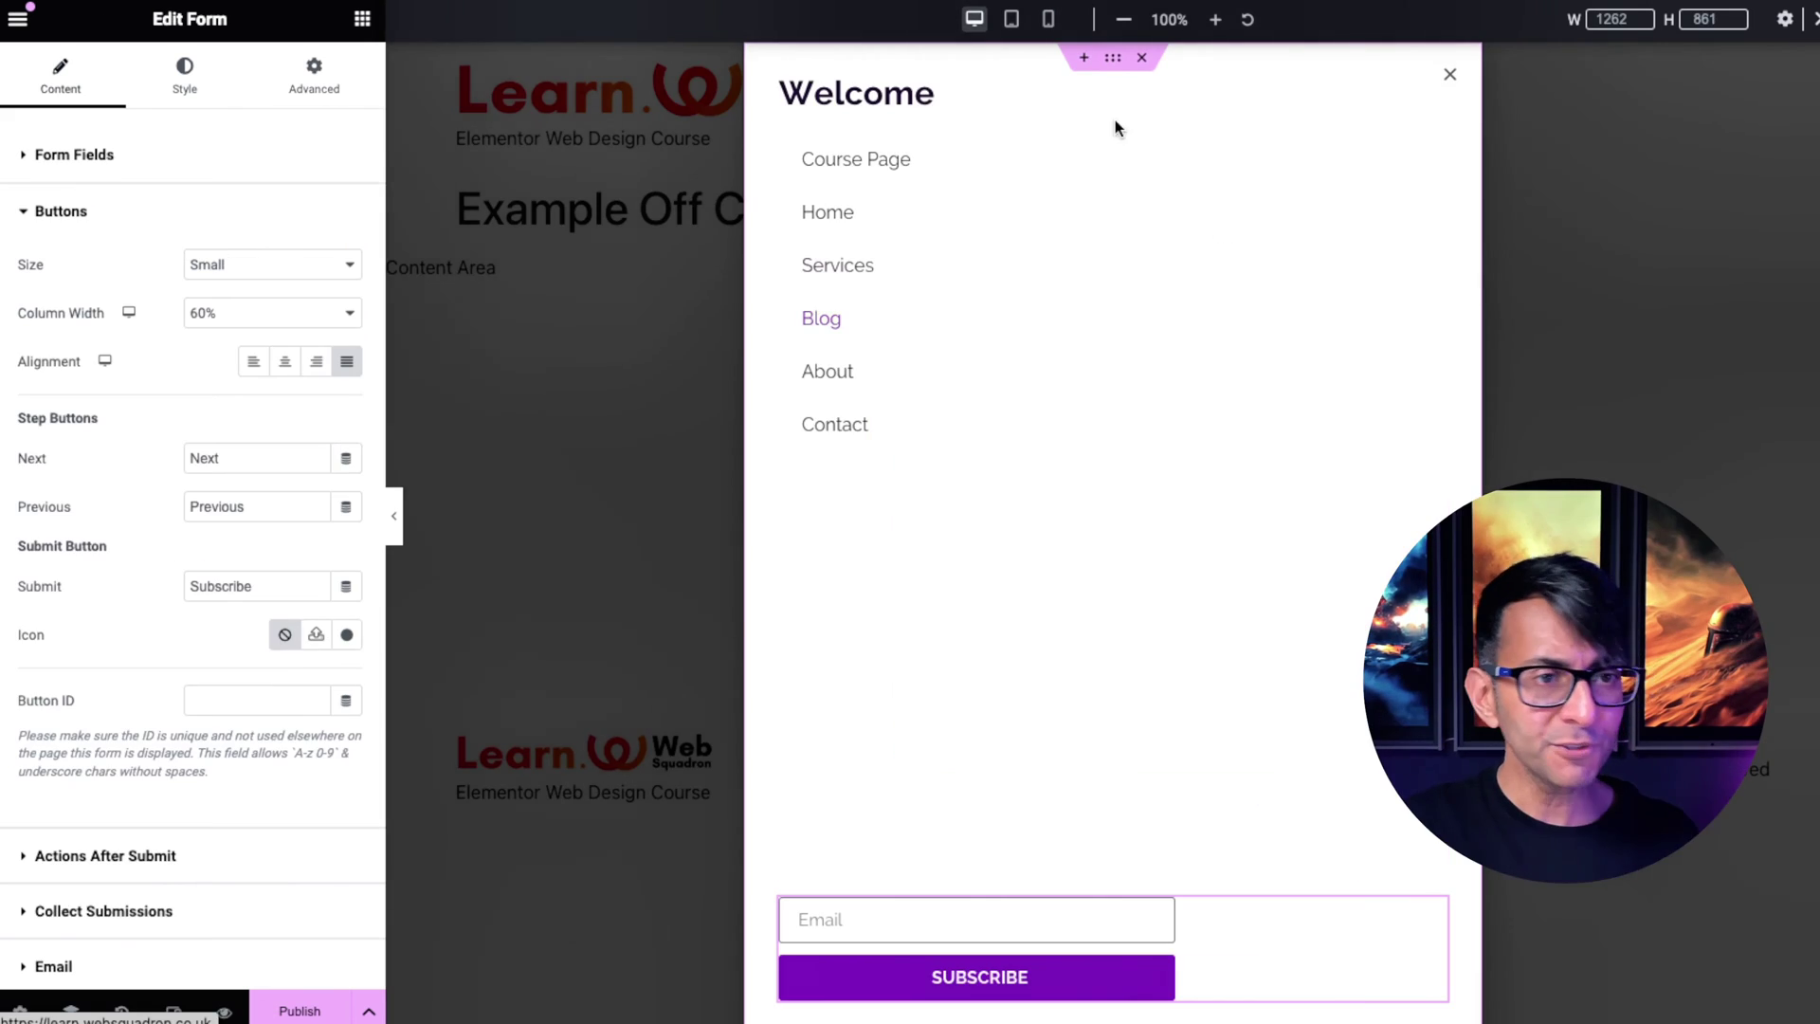
Step: Set the popup's width to 400 px in the popup settings
click(1114, 59)
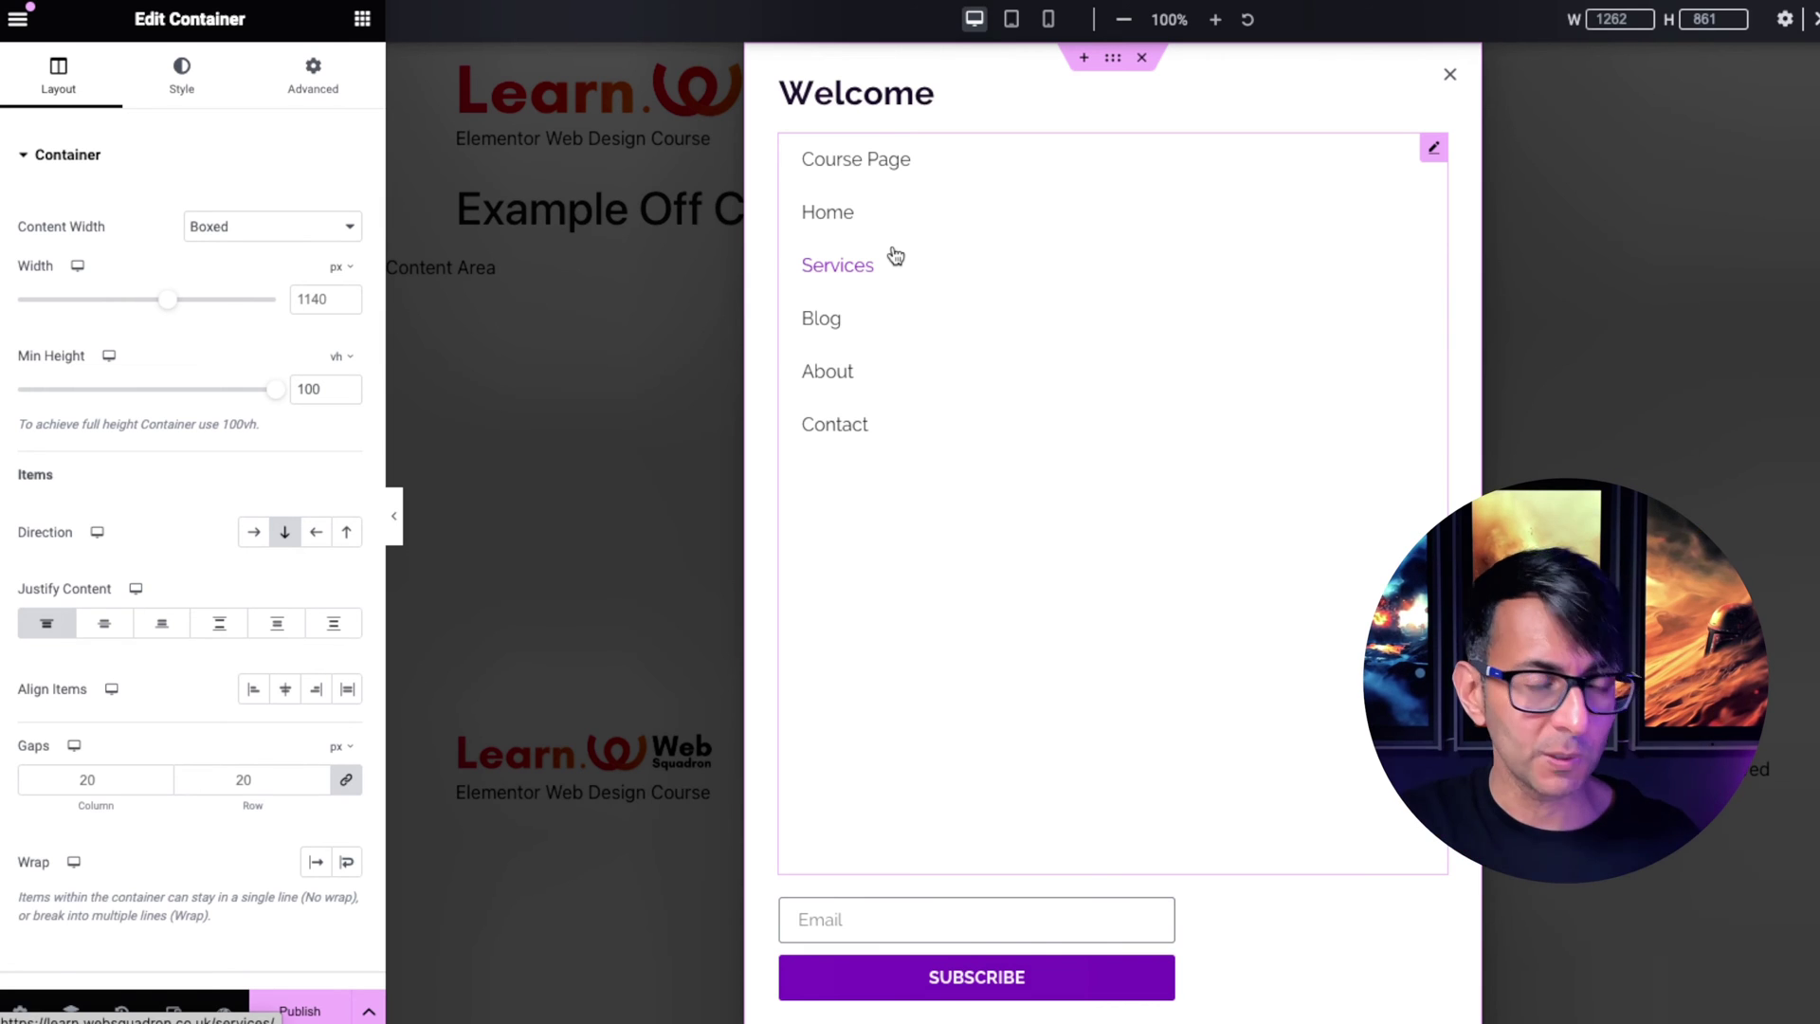
click(20, 1011)
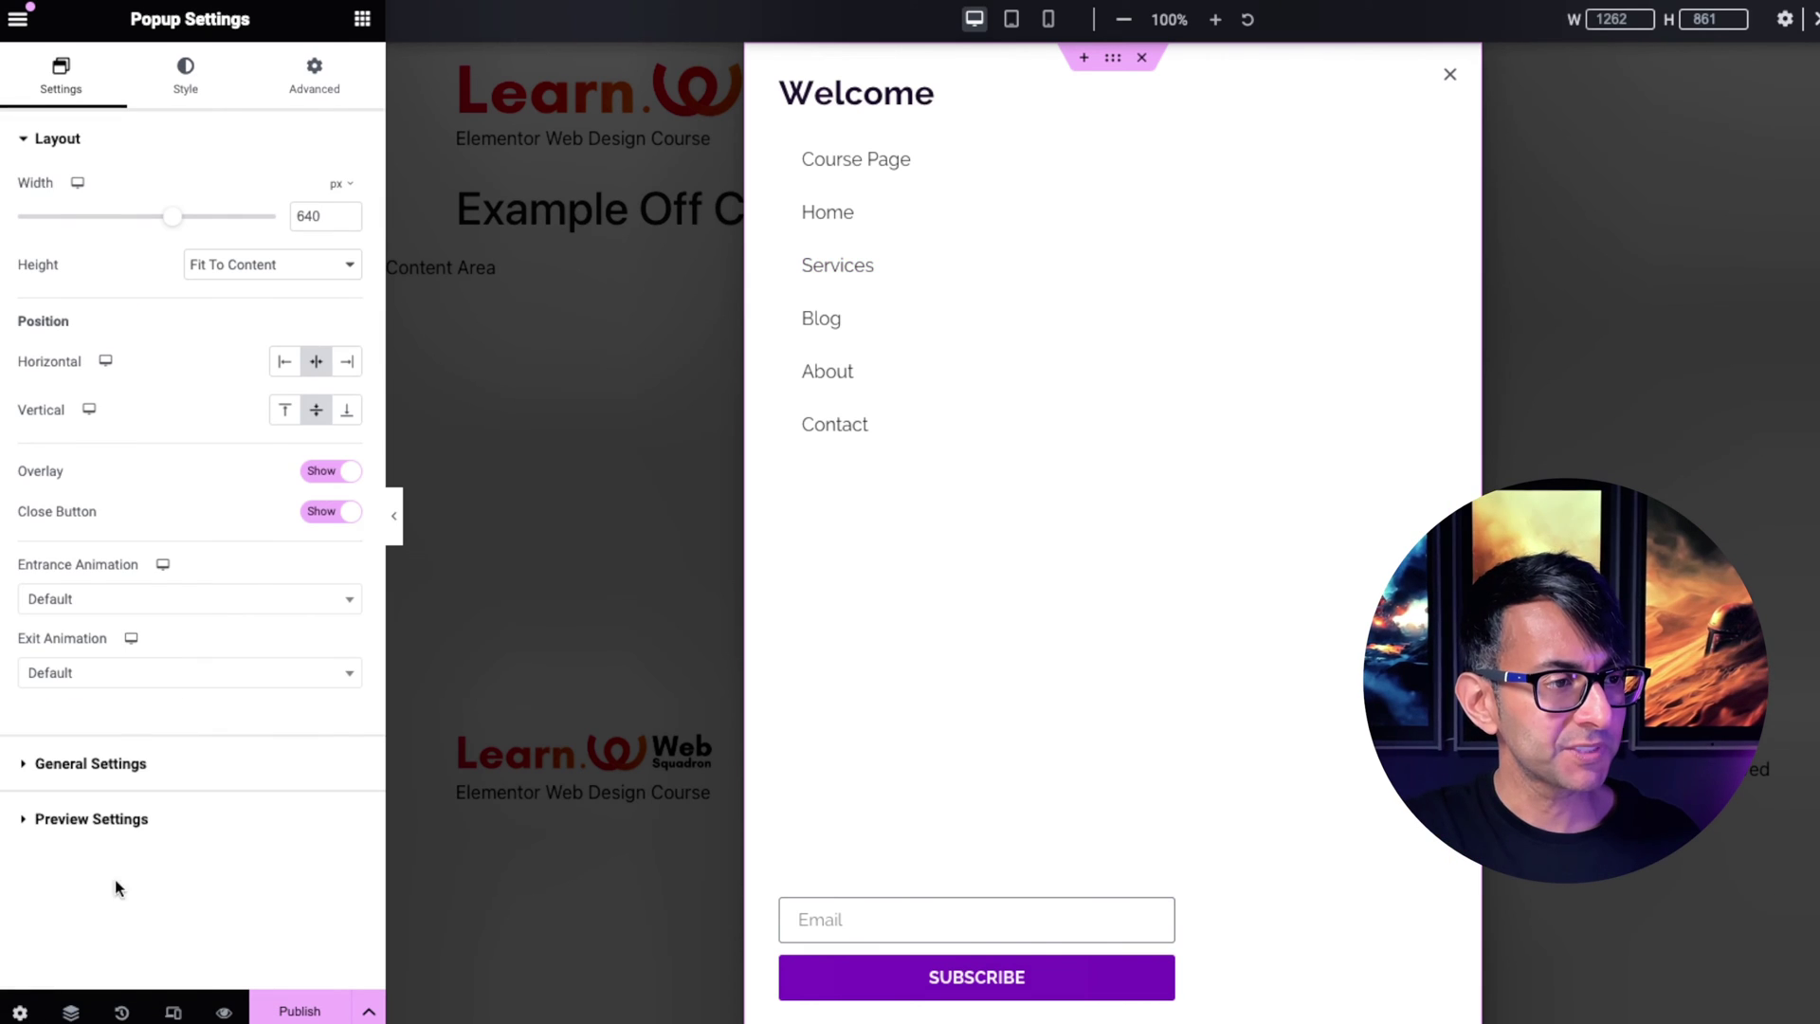
double_click(311, 216)
text(400)
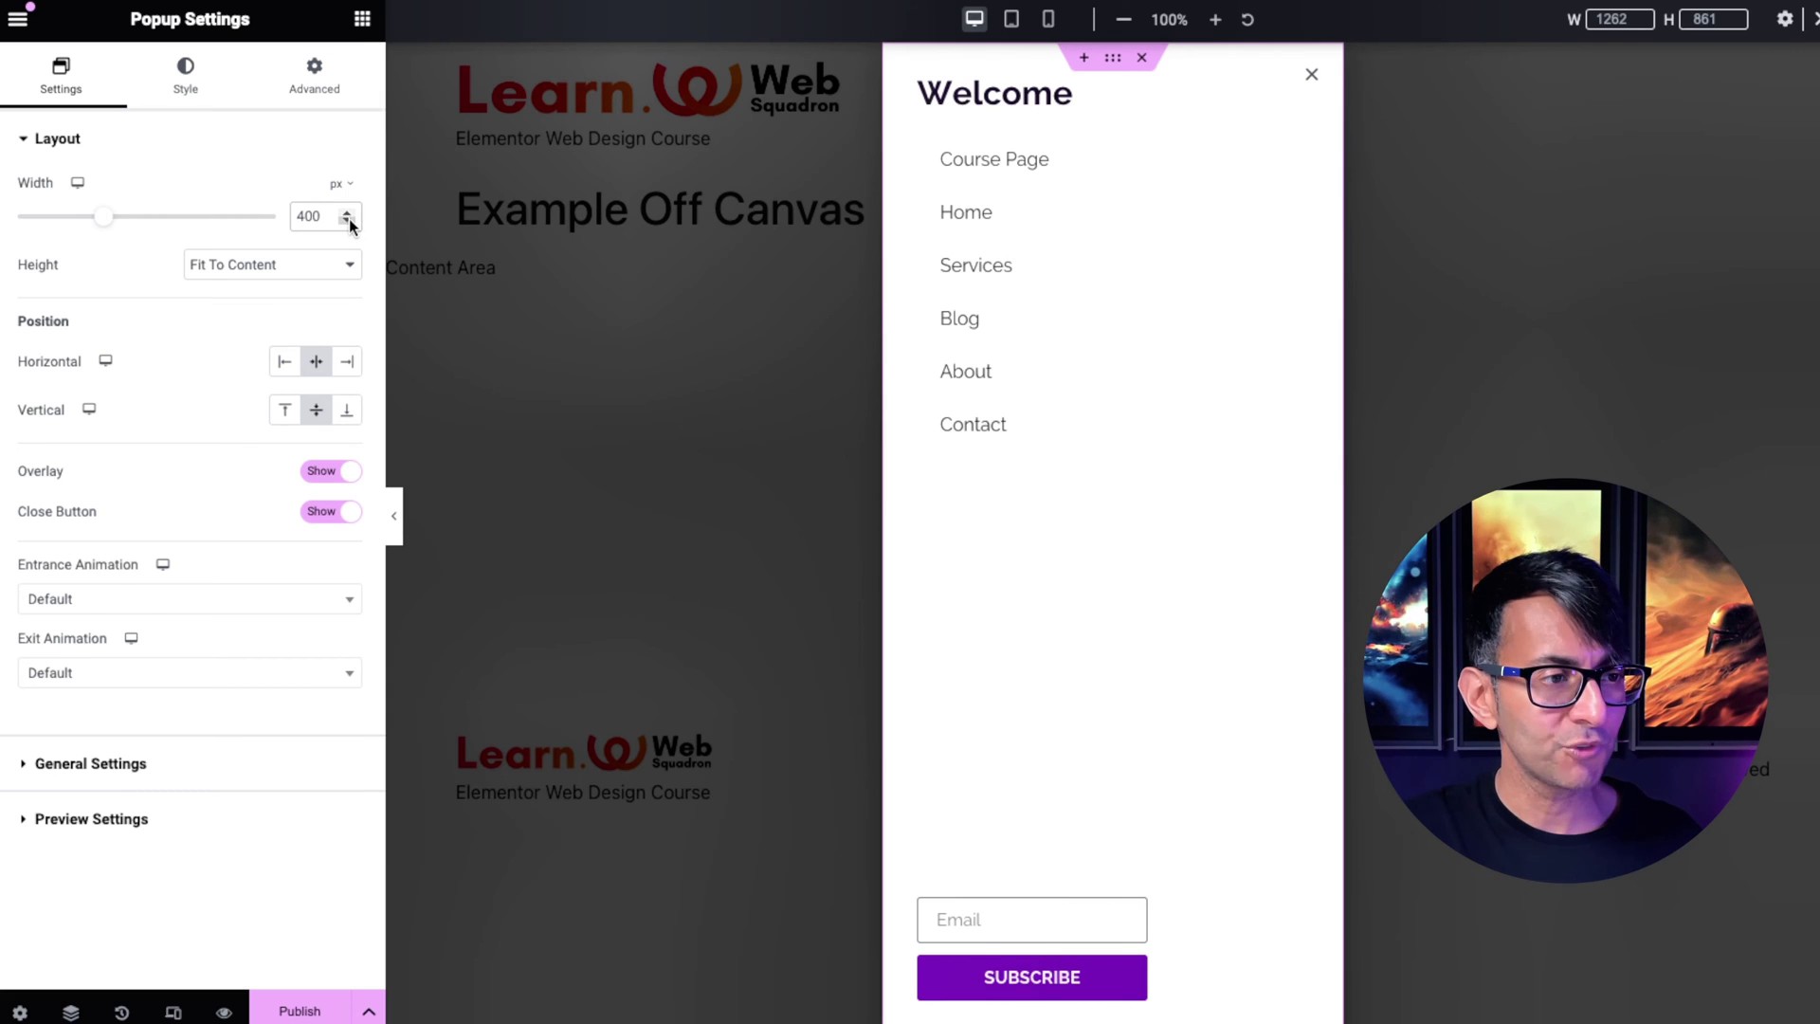
Step: Try the left, right and center horizontal positions for the popup, then keep it left with center vertical alignment
click(287, 363)
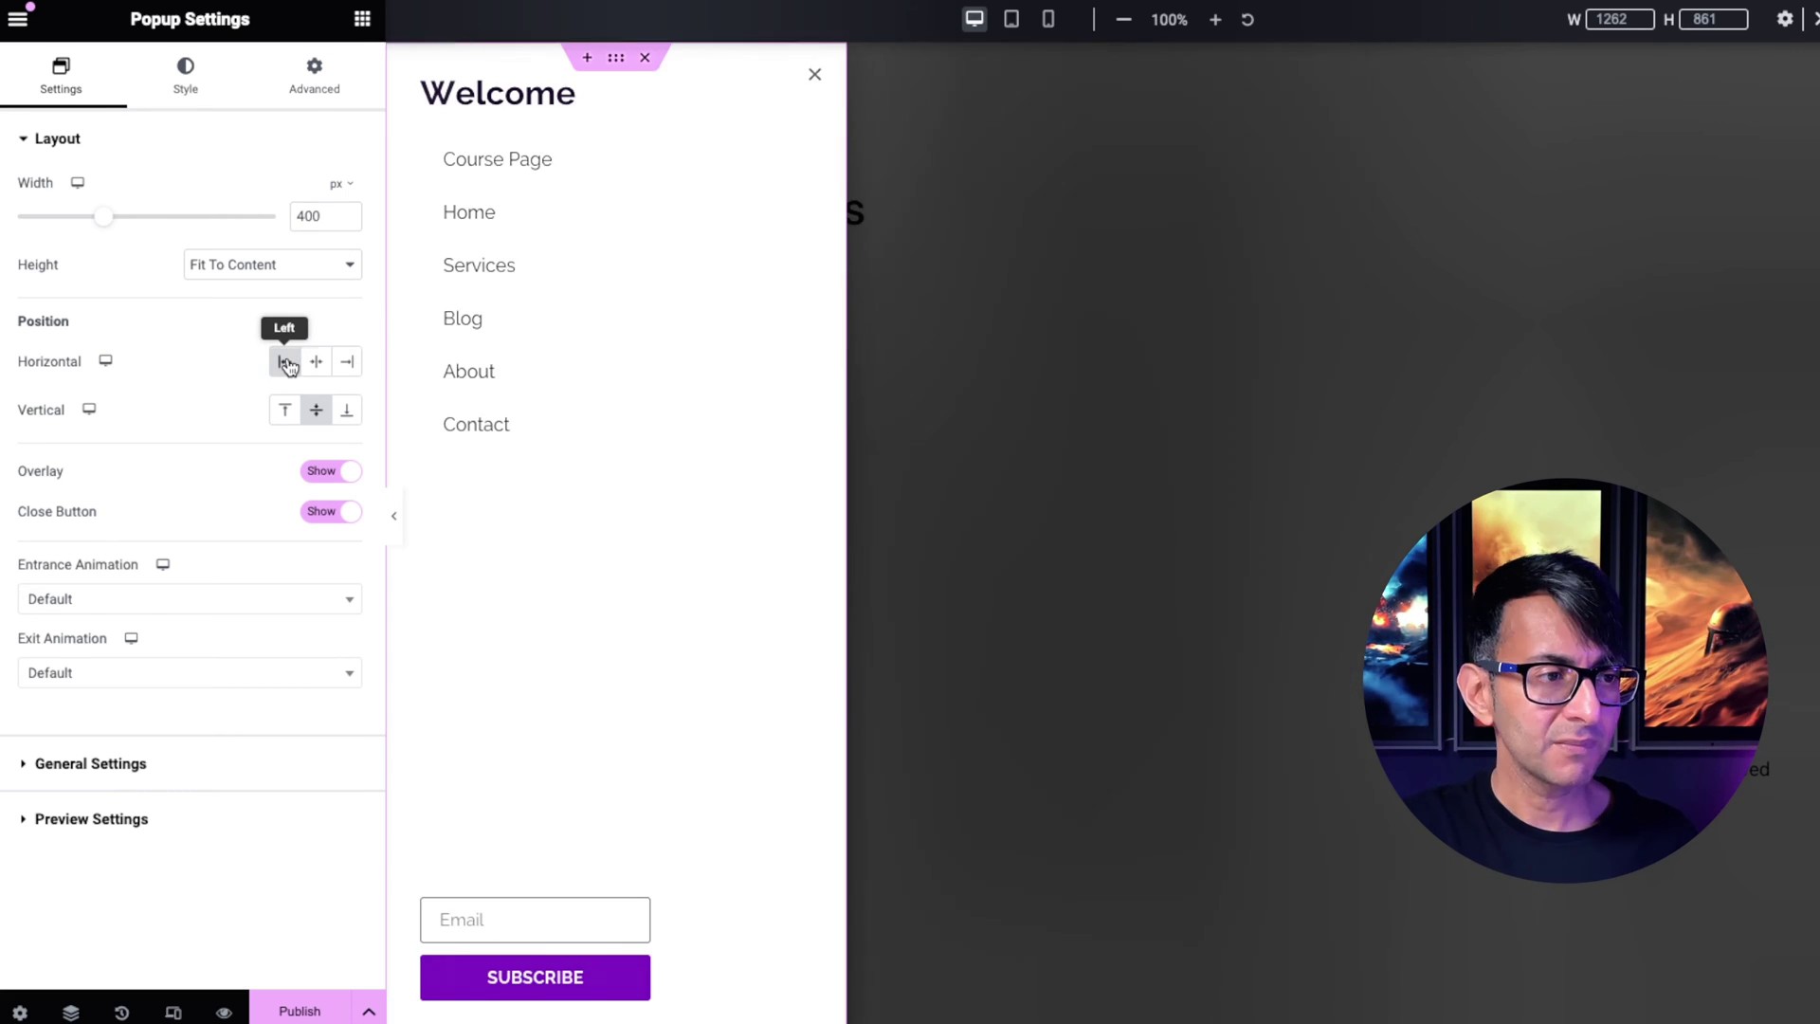
click(350, 363)
click(318, 364)
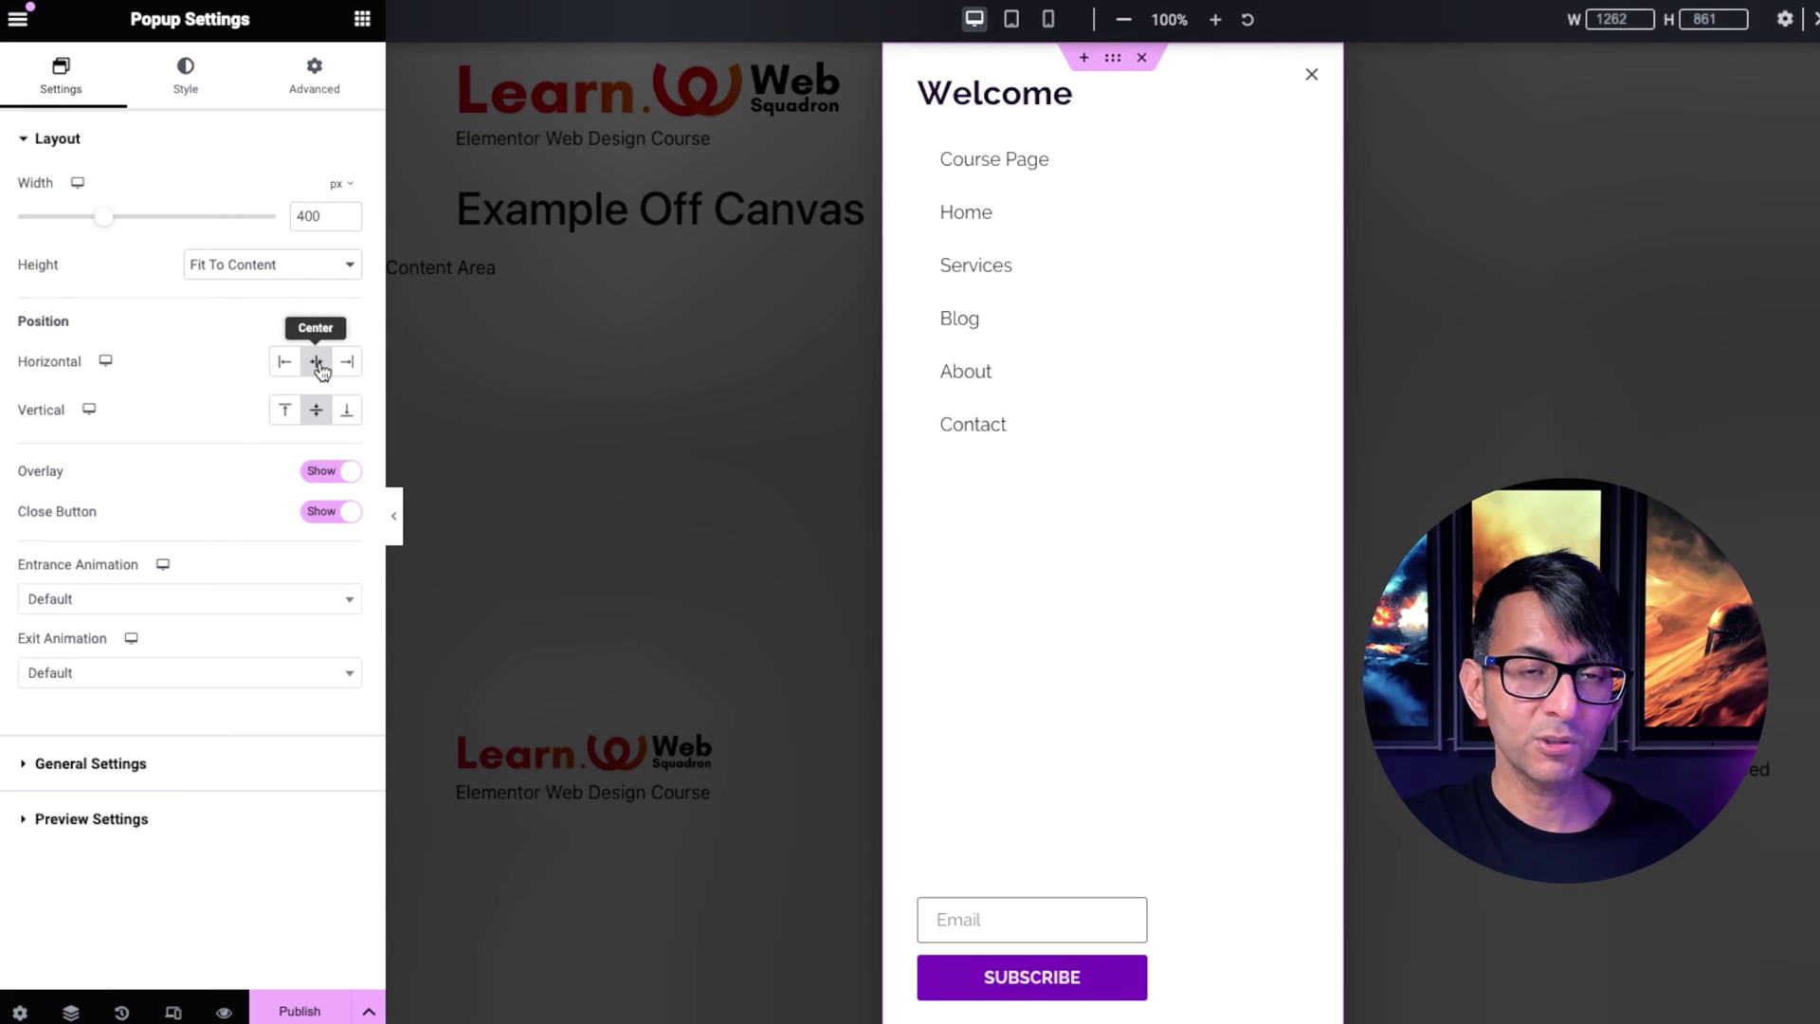
click(284, 363)
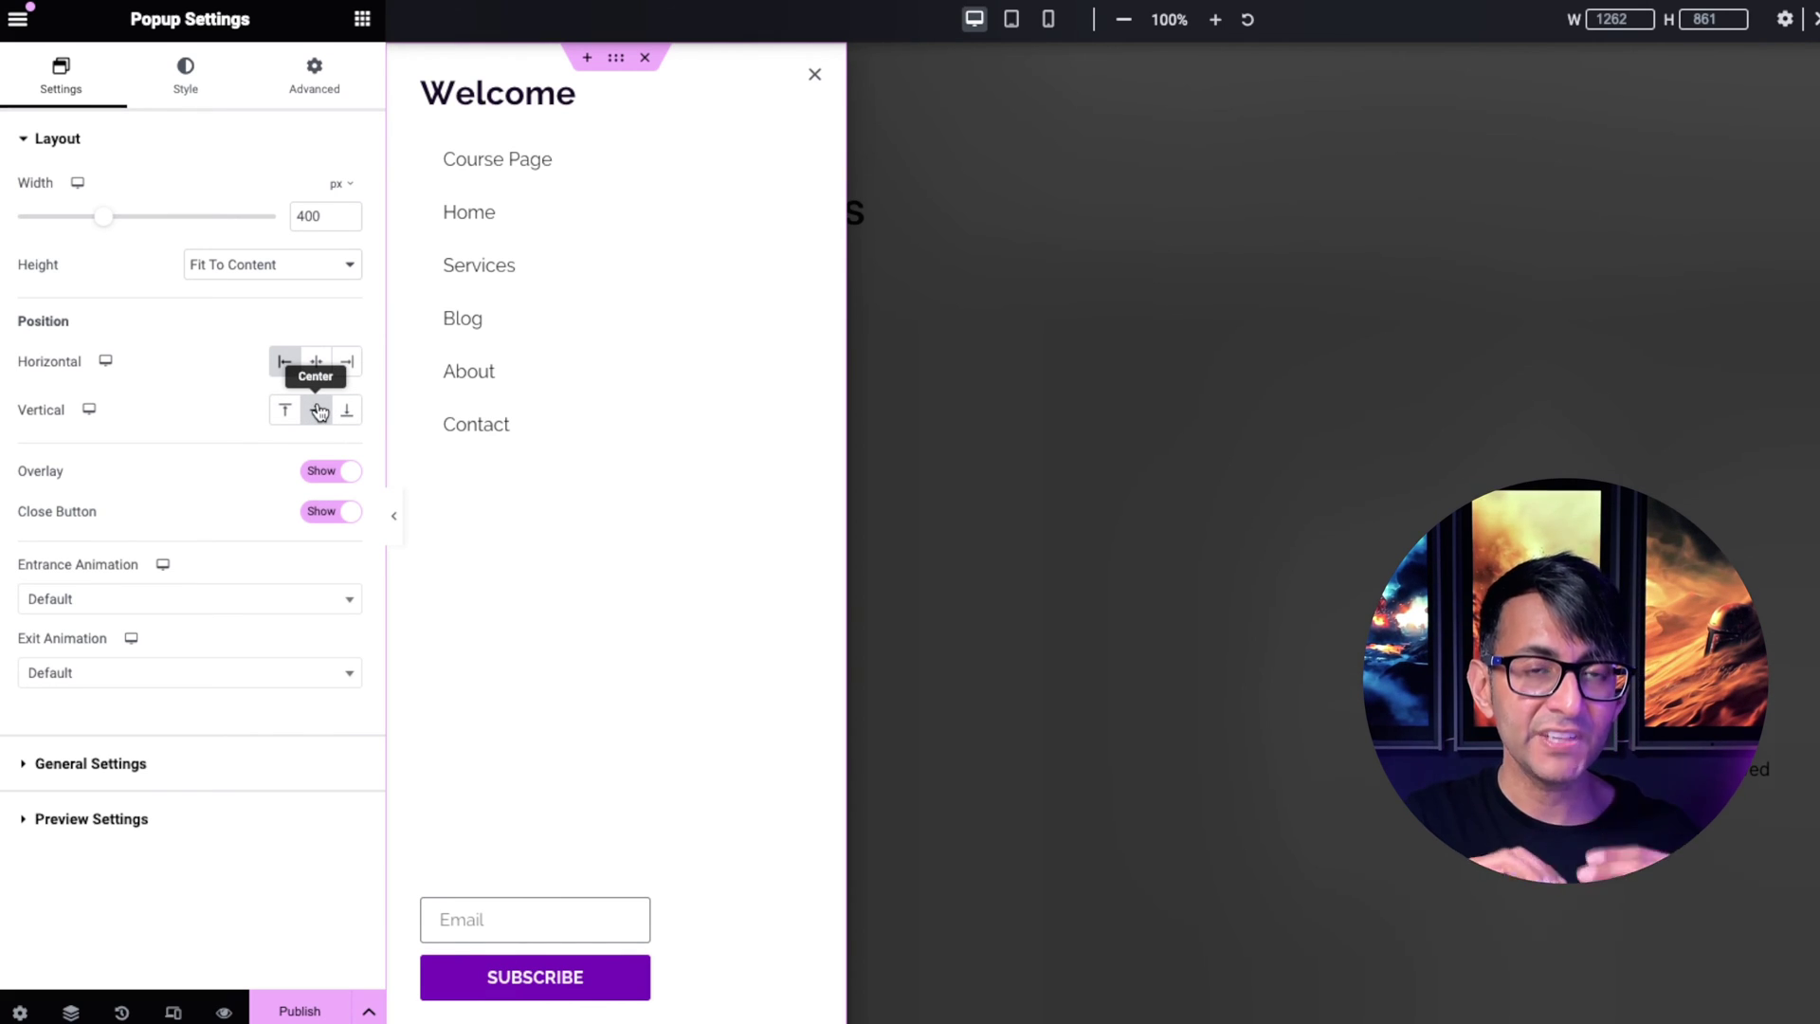
click(318, 410)
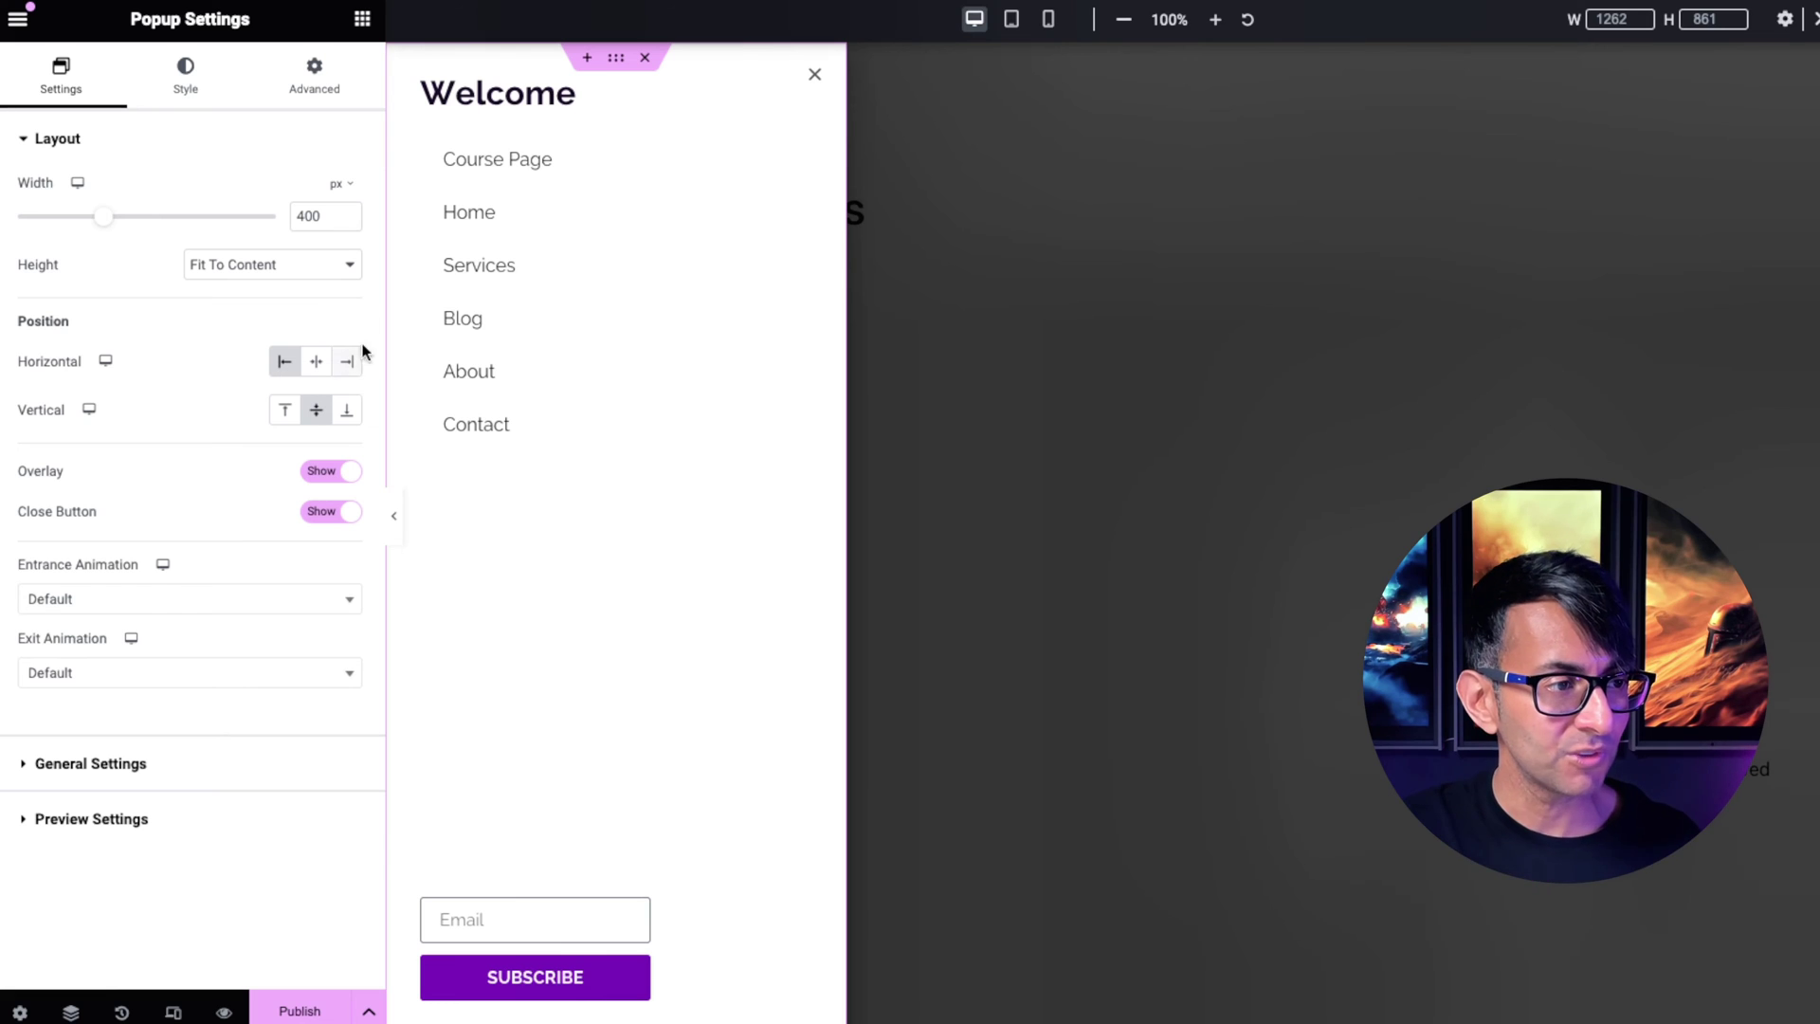
Step: Set the popup's height to Fit To Screen and its content position to Center
click(319, 271)
click(297, 286)
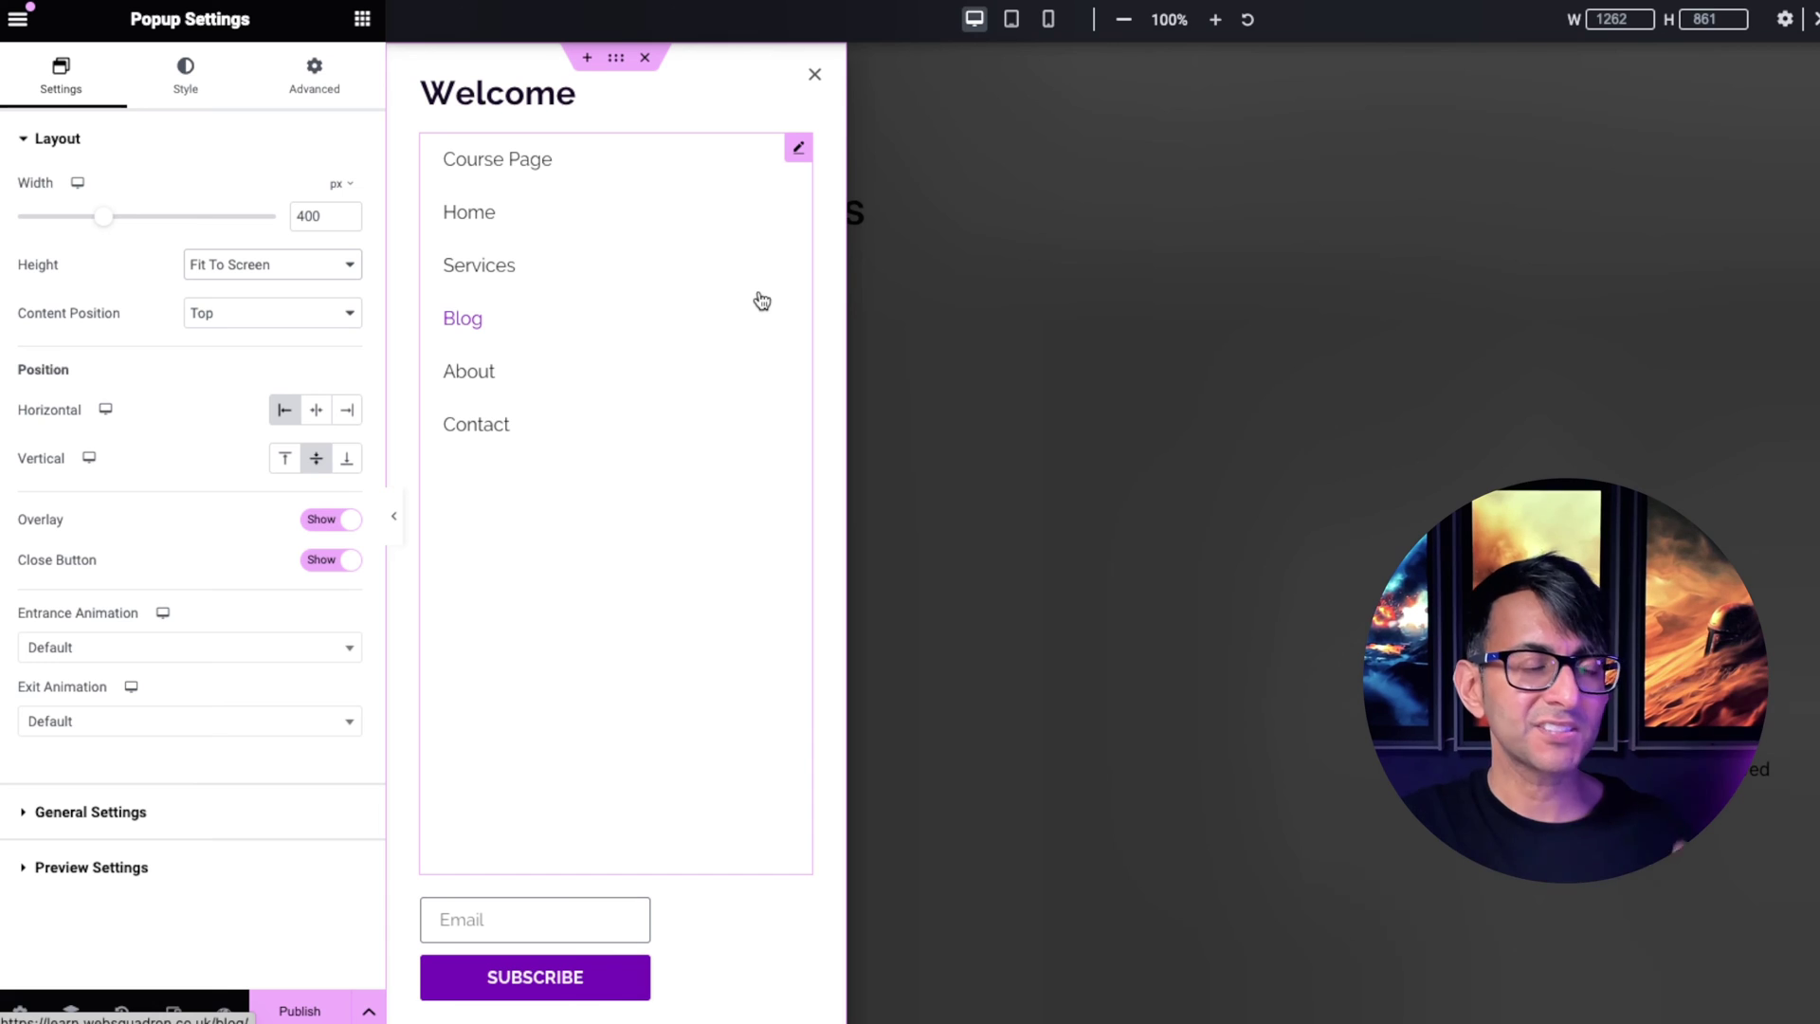
click(290, 315)
click(225, 333)
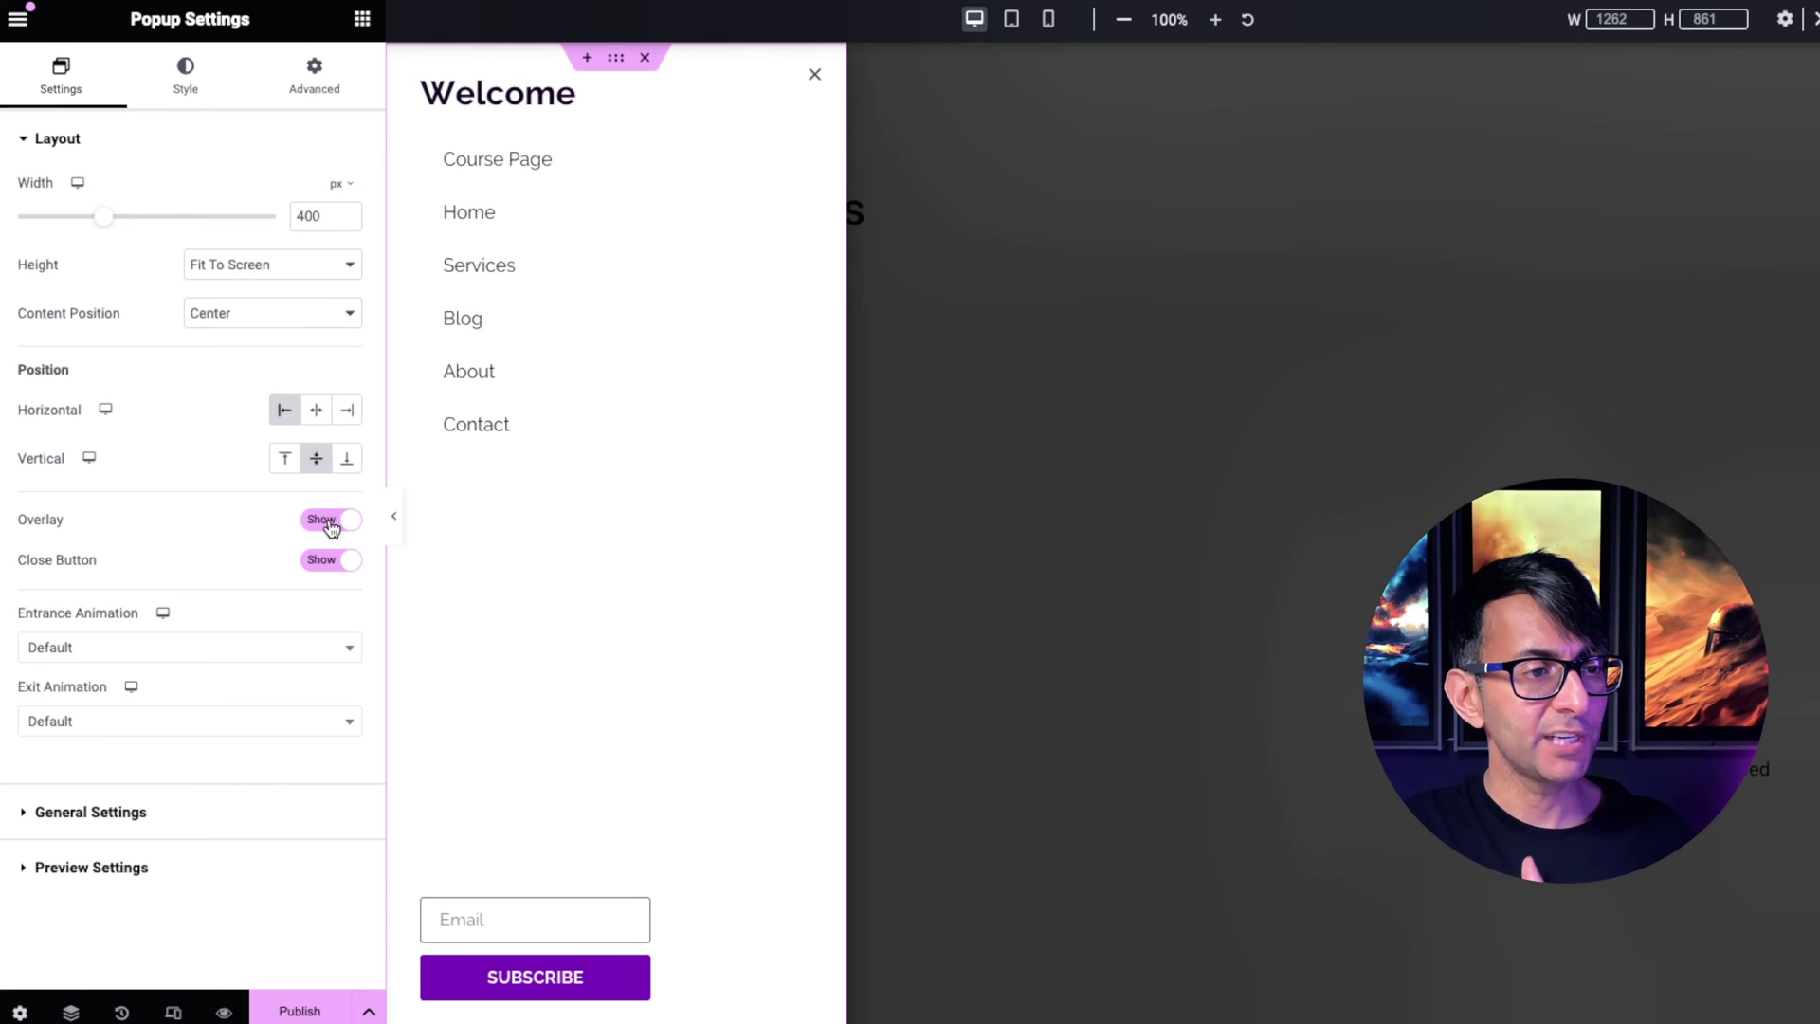
click(330, 528)
click(340, 528)
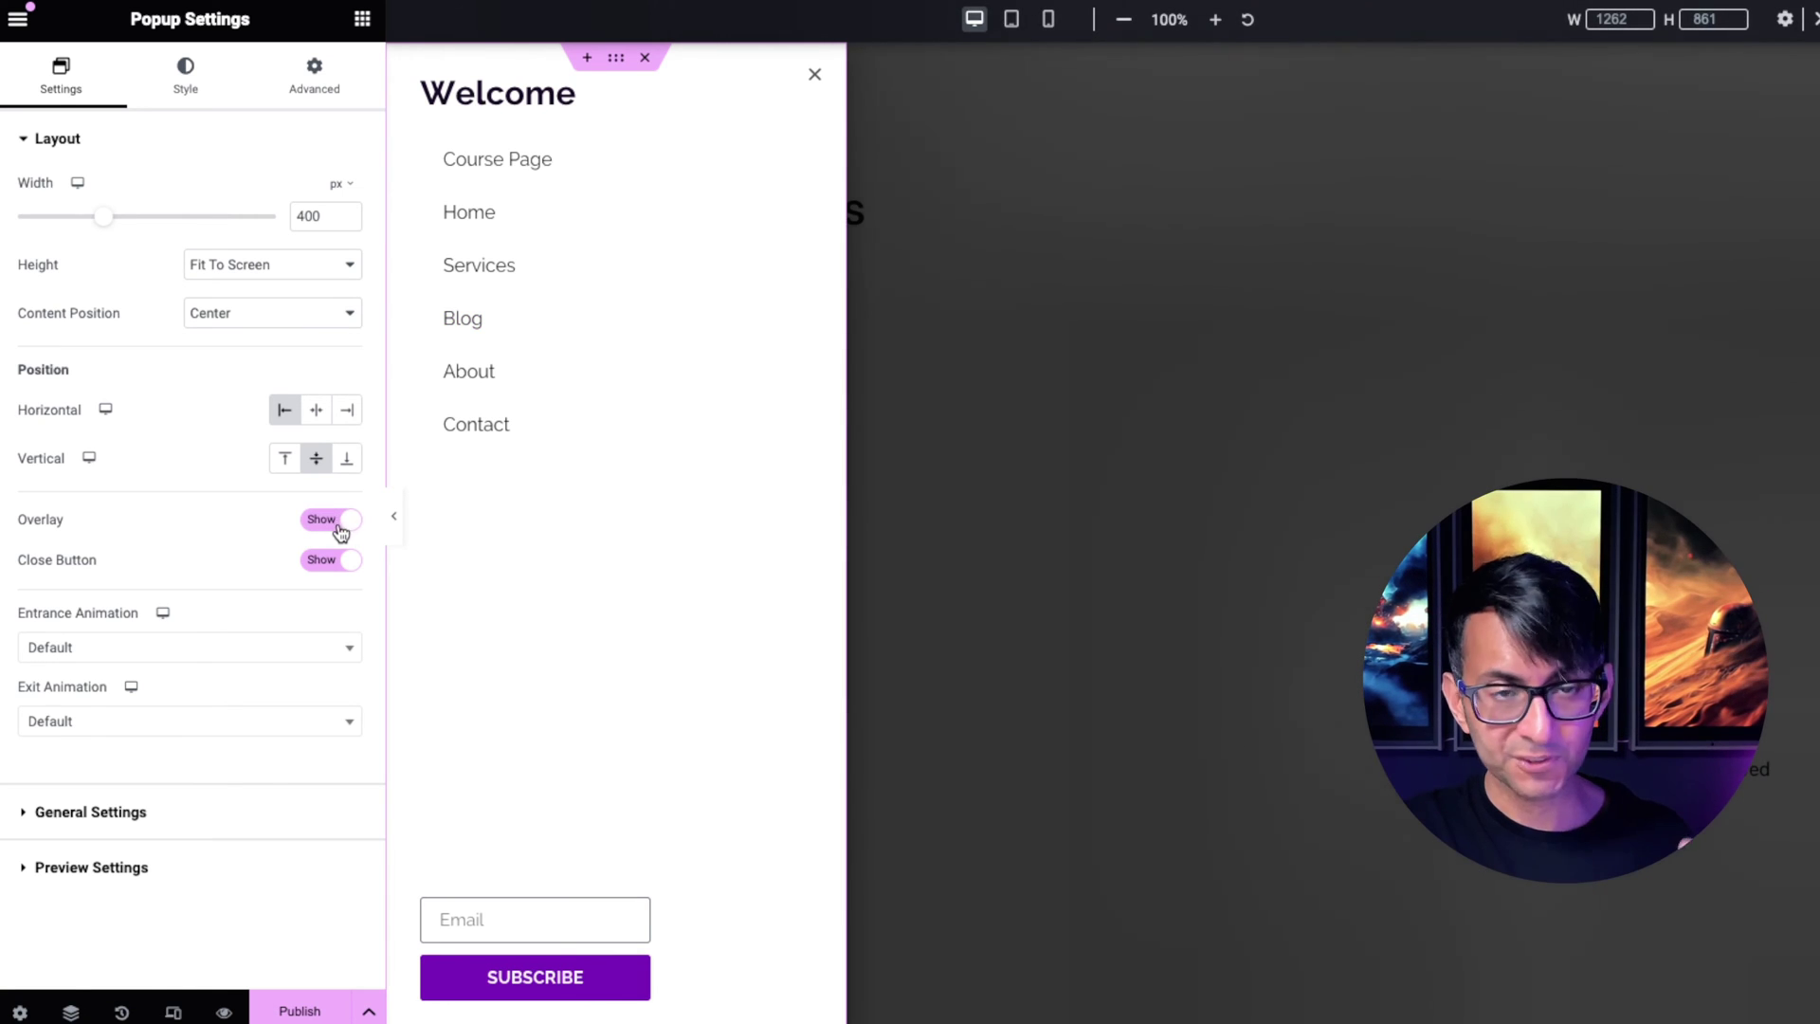
click(322, 563)
click(328, 563)
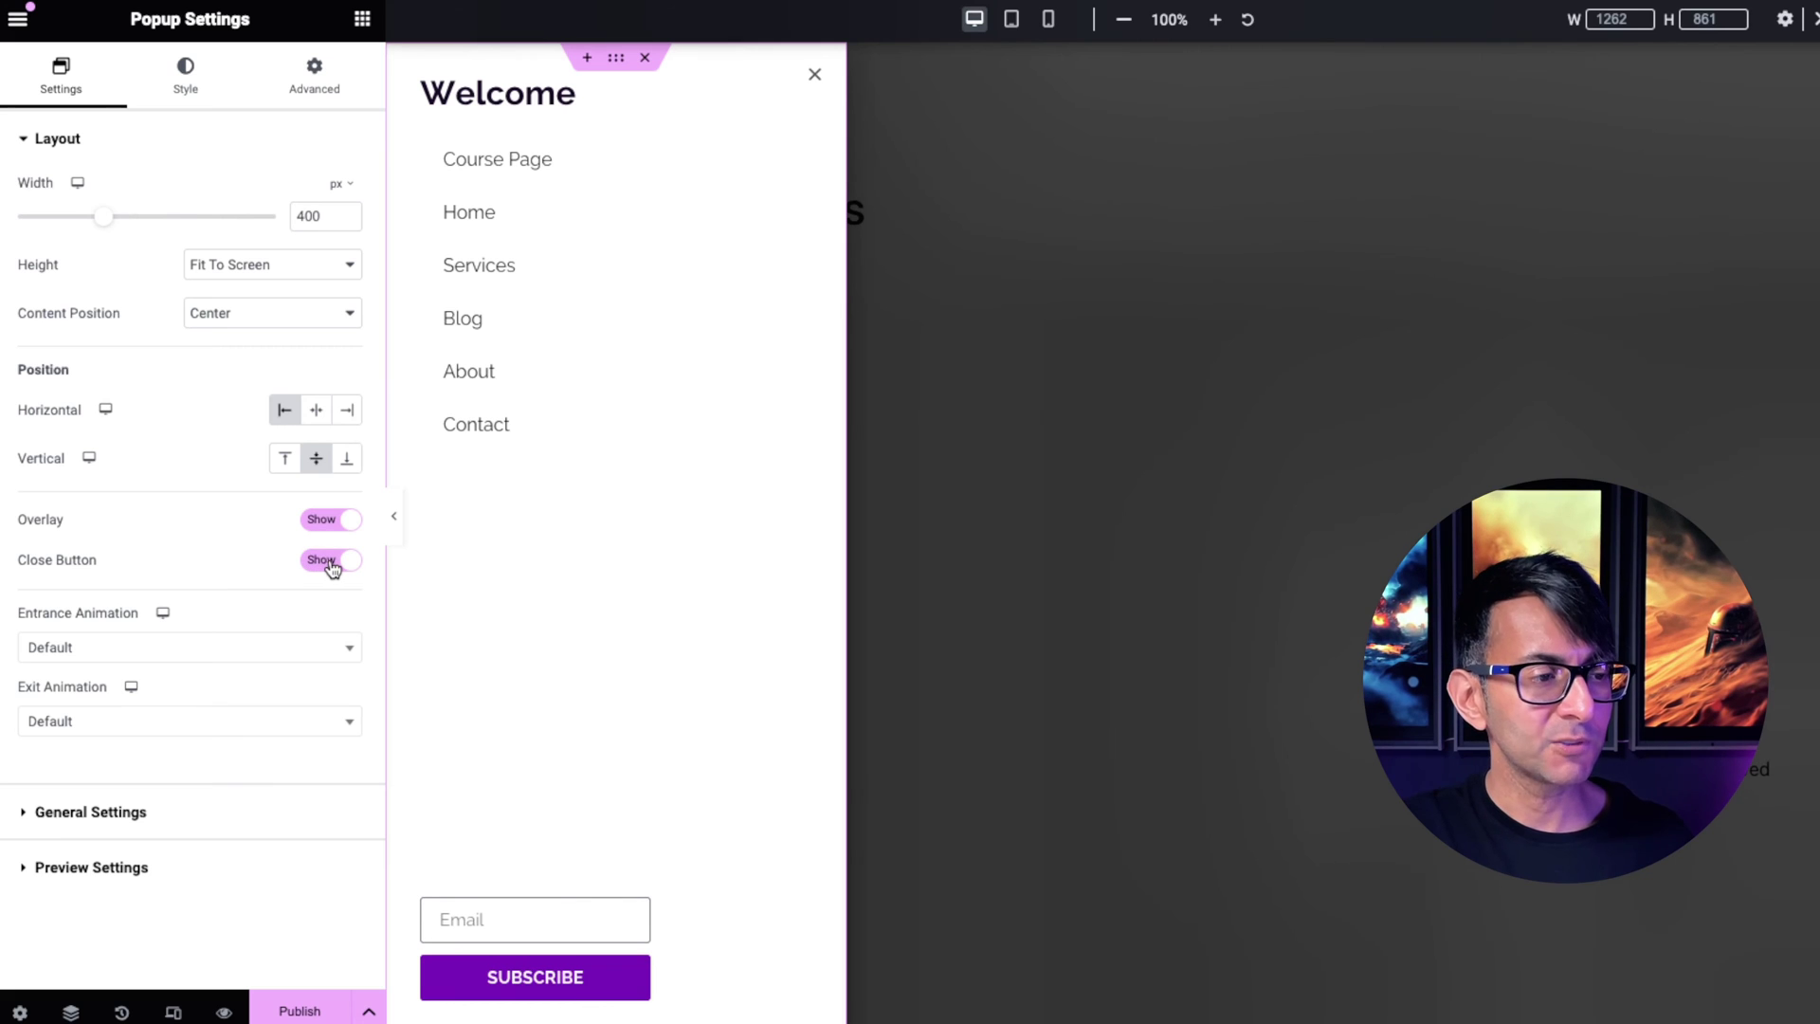
Step: Set the popup's entrance animation to Slide In Left
click(291, 651)
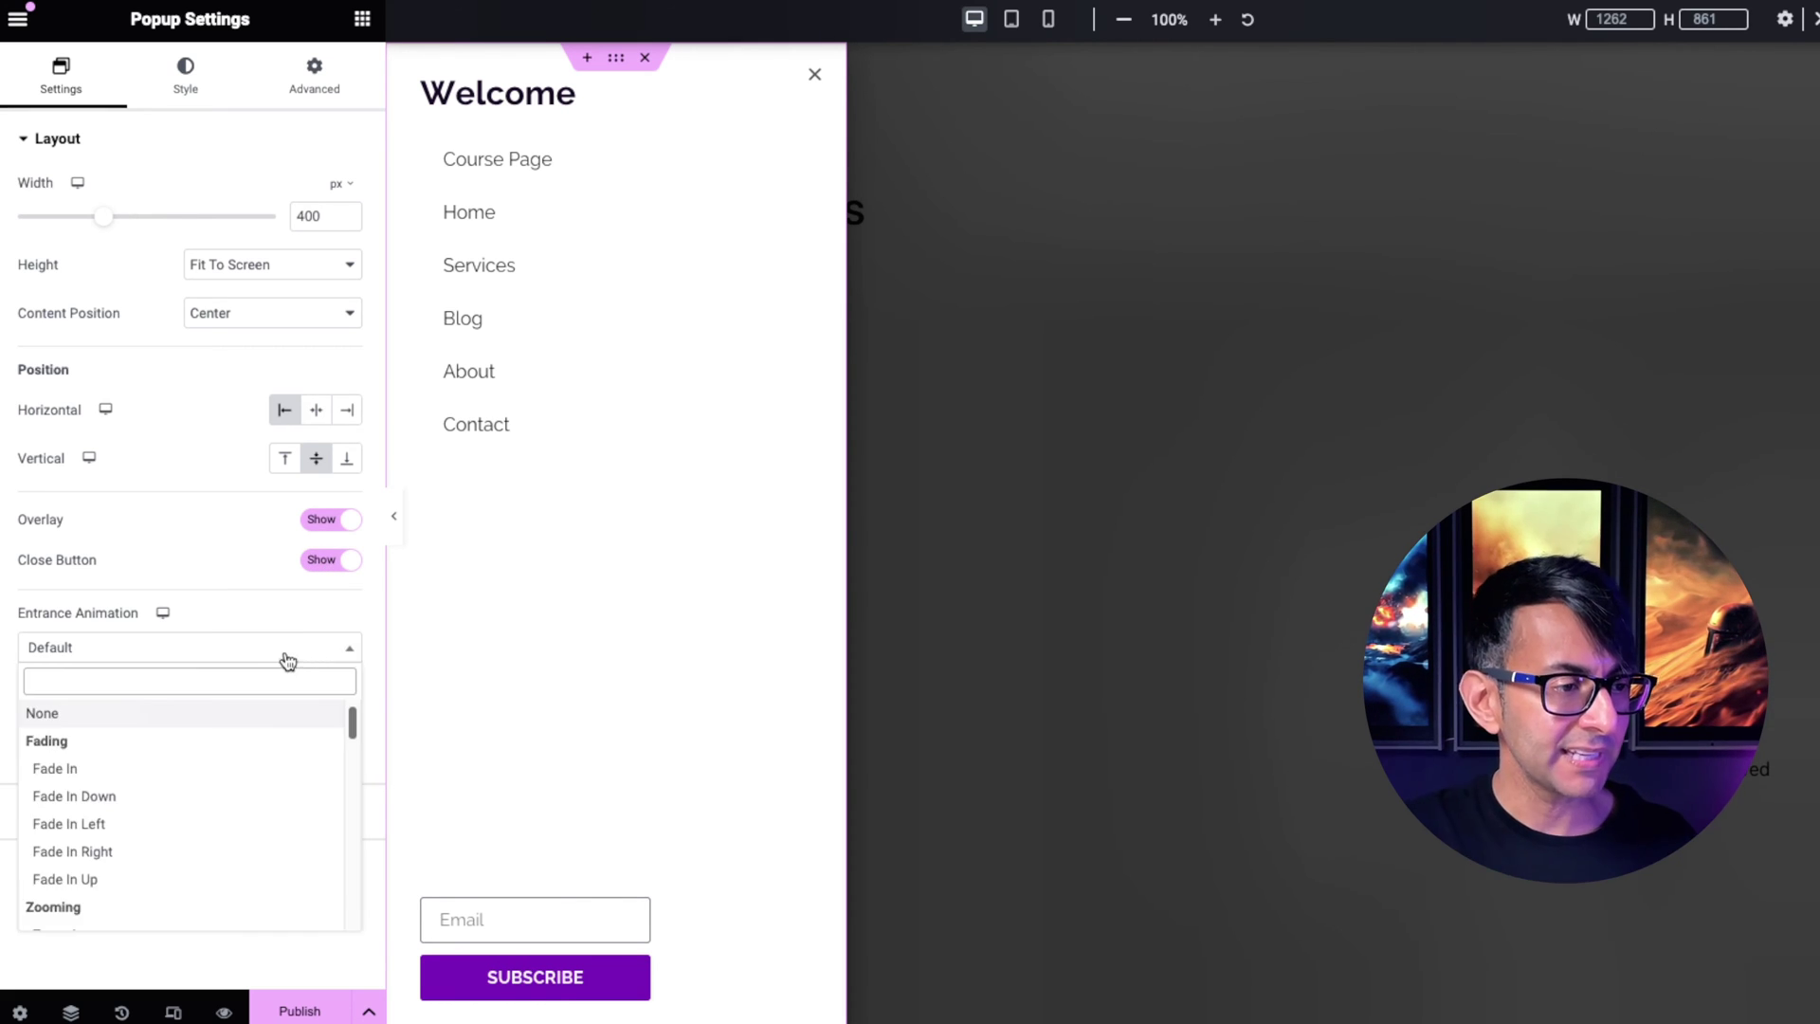
drag(353, 726, 353, 813)
click(146, 798)
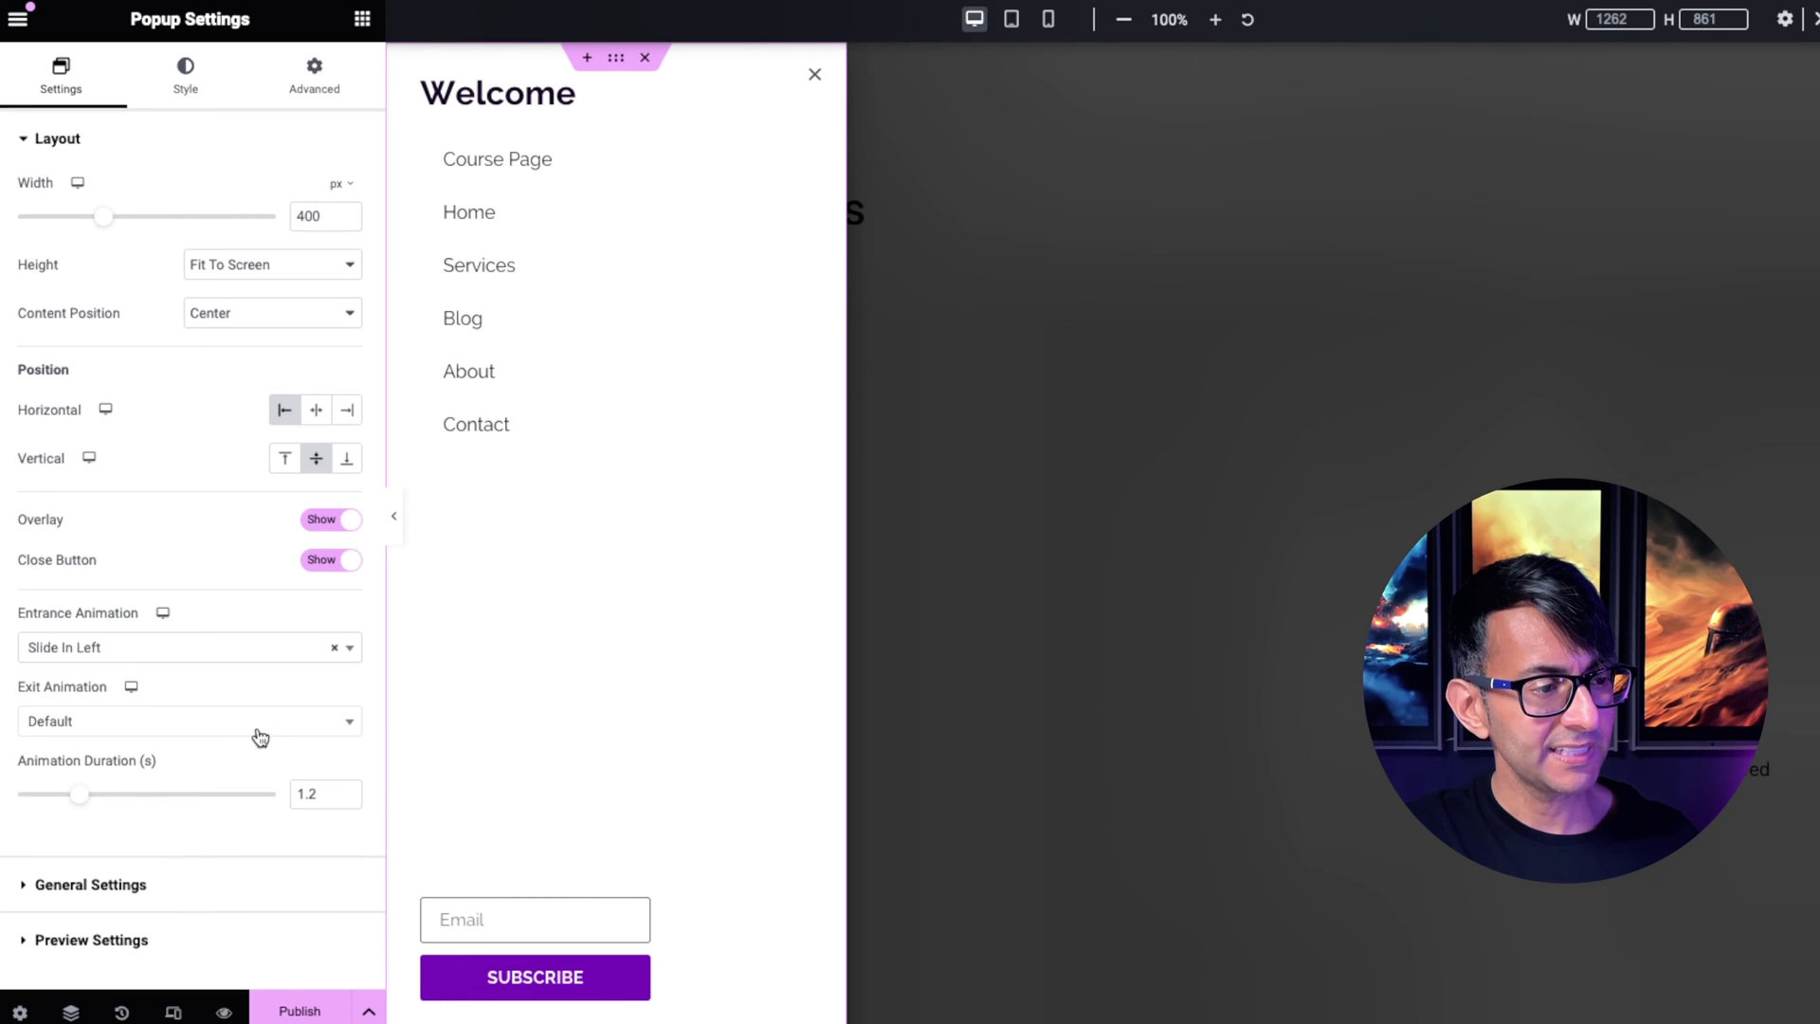
Step: Set the popup's exit animation to Slide Out Left and the animation duration to 0.8 s
click(281, 725)
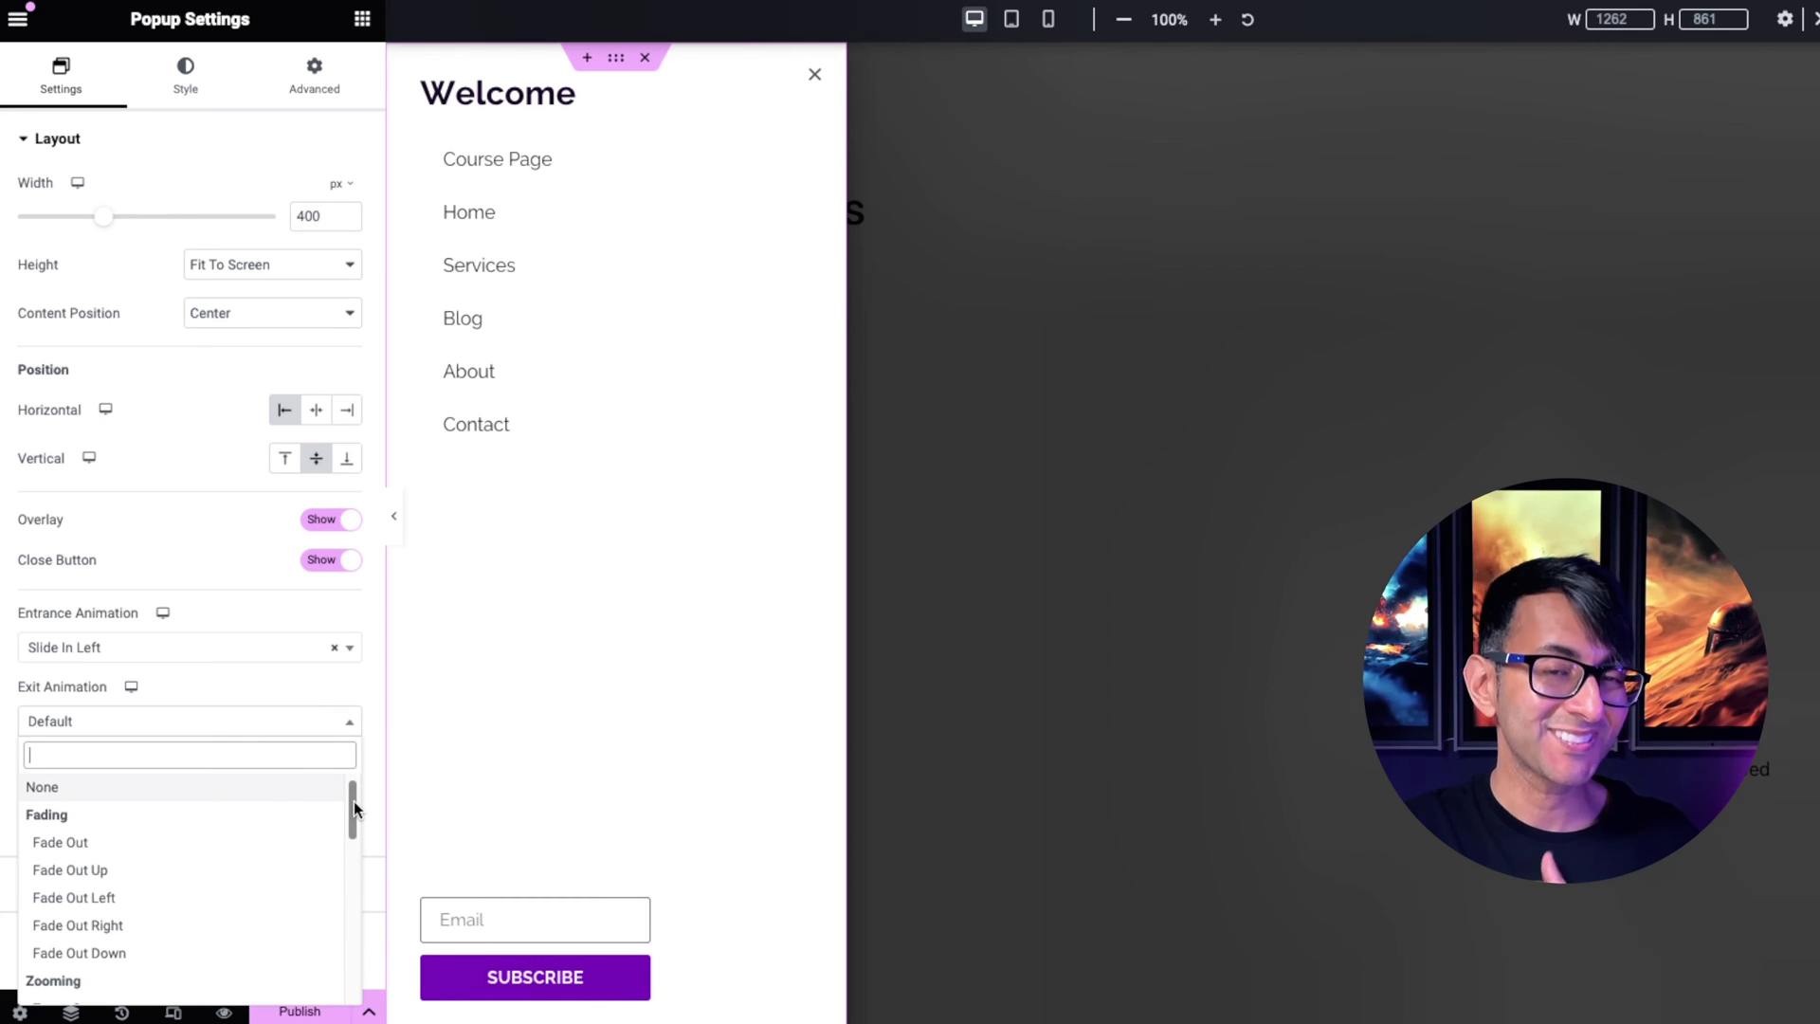
drag(354, 809, 353, 901)
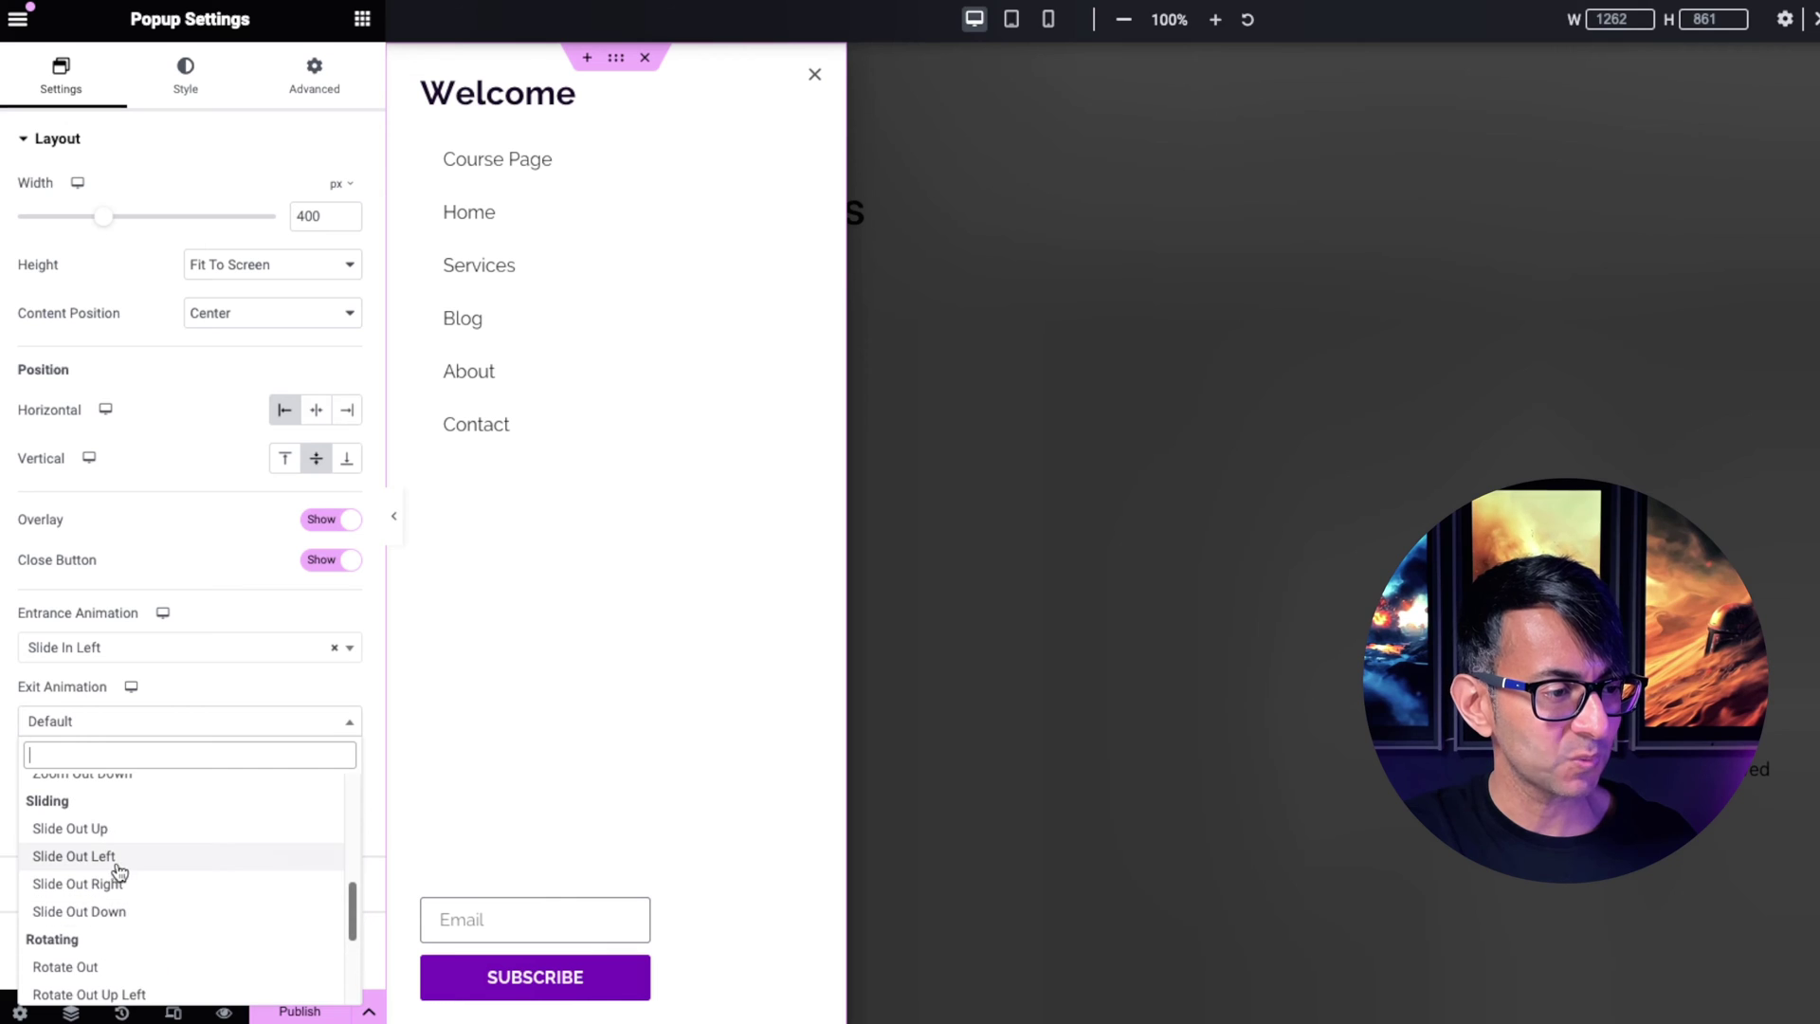
click(118, 867)
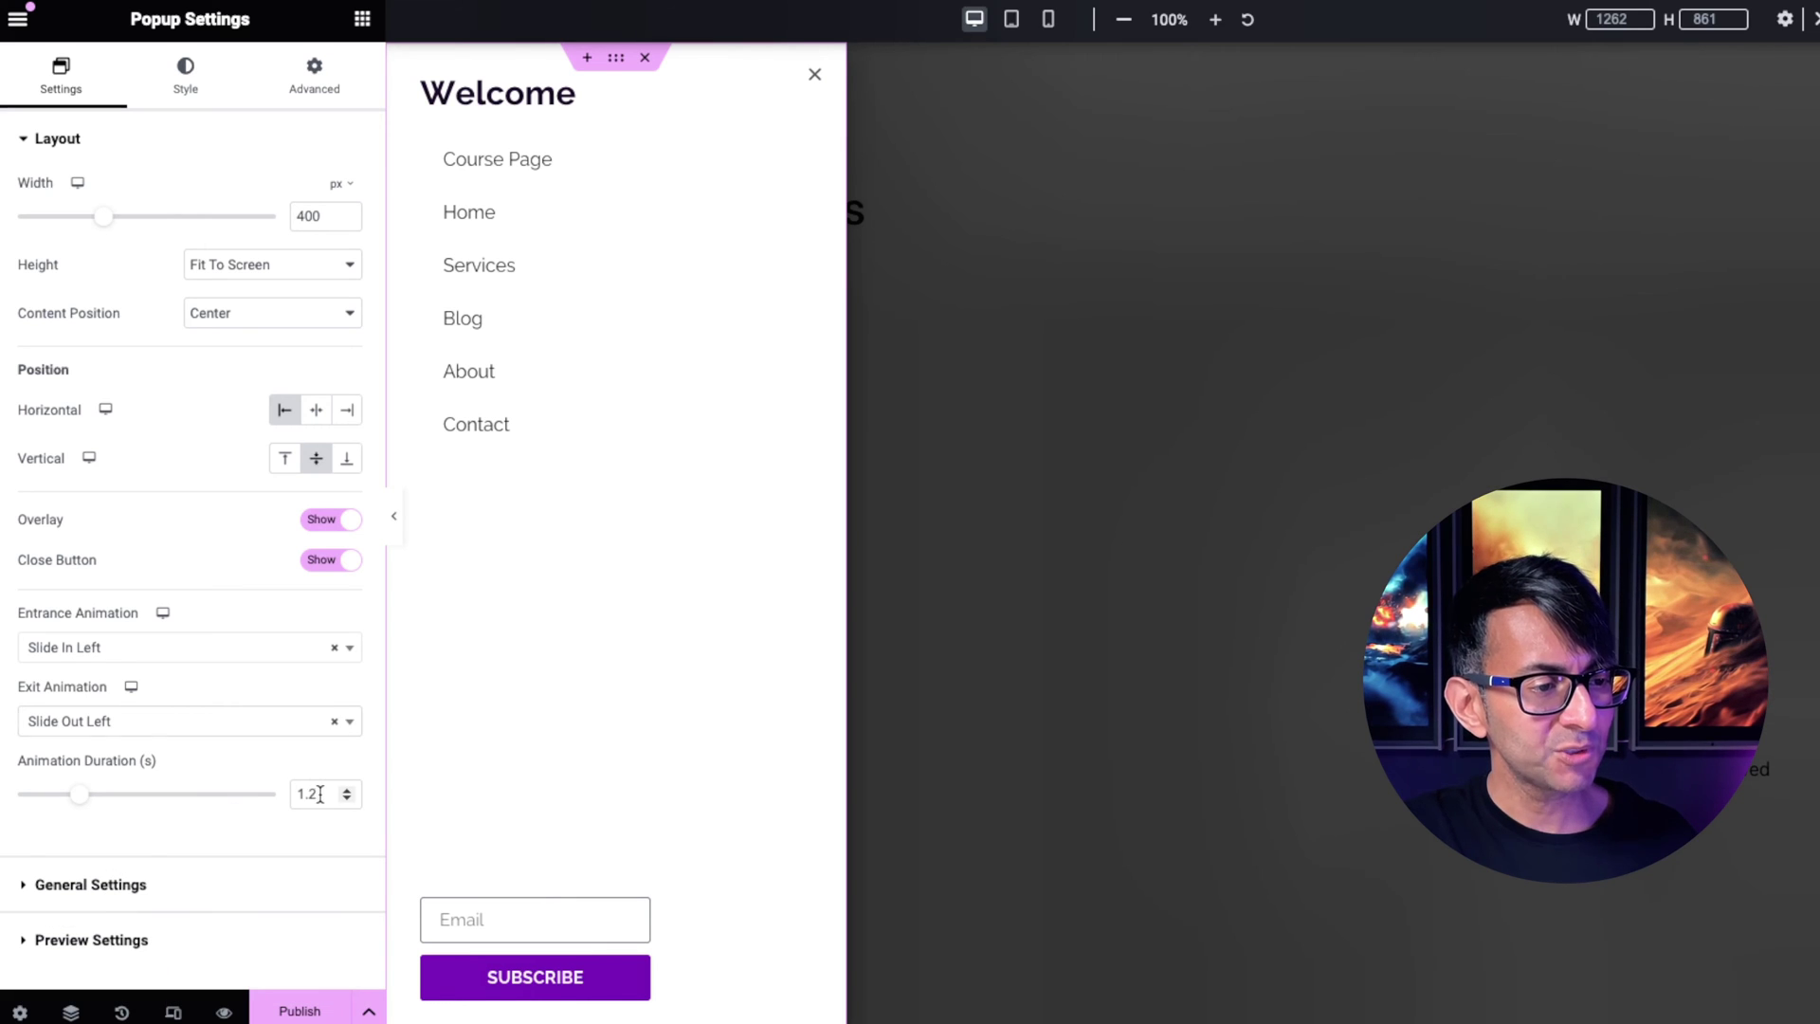
drag(315, 794, 283, 794)
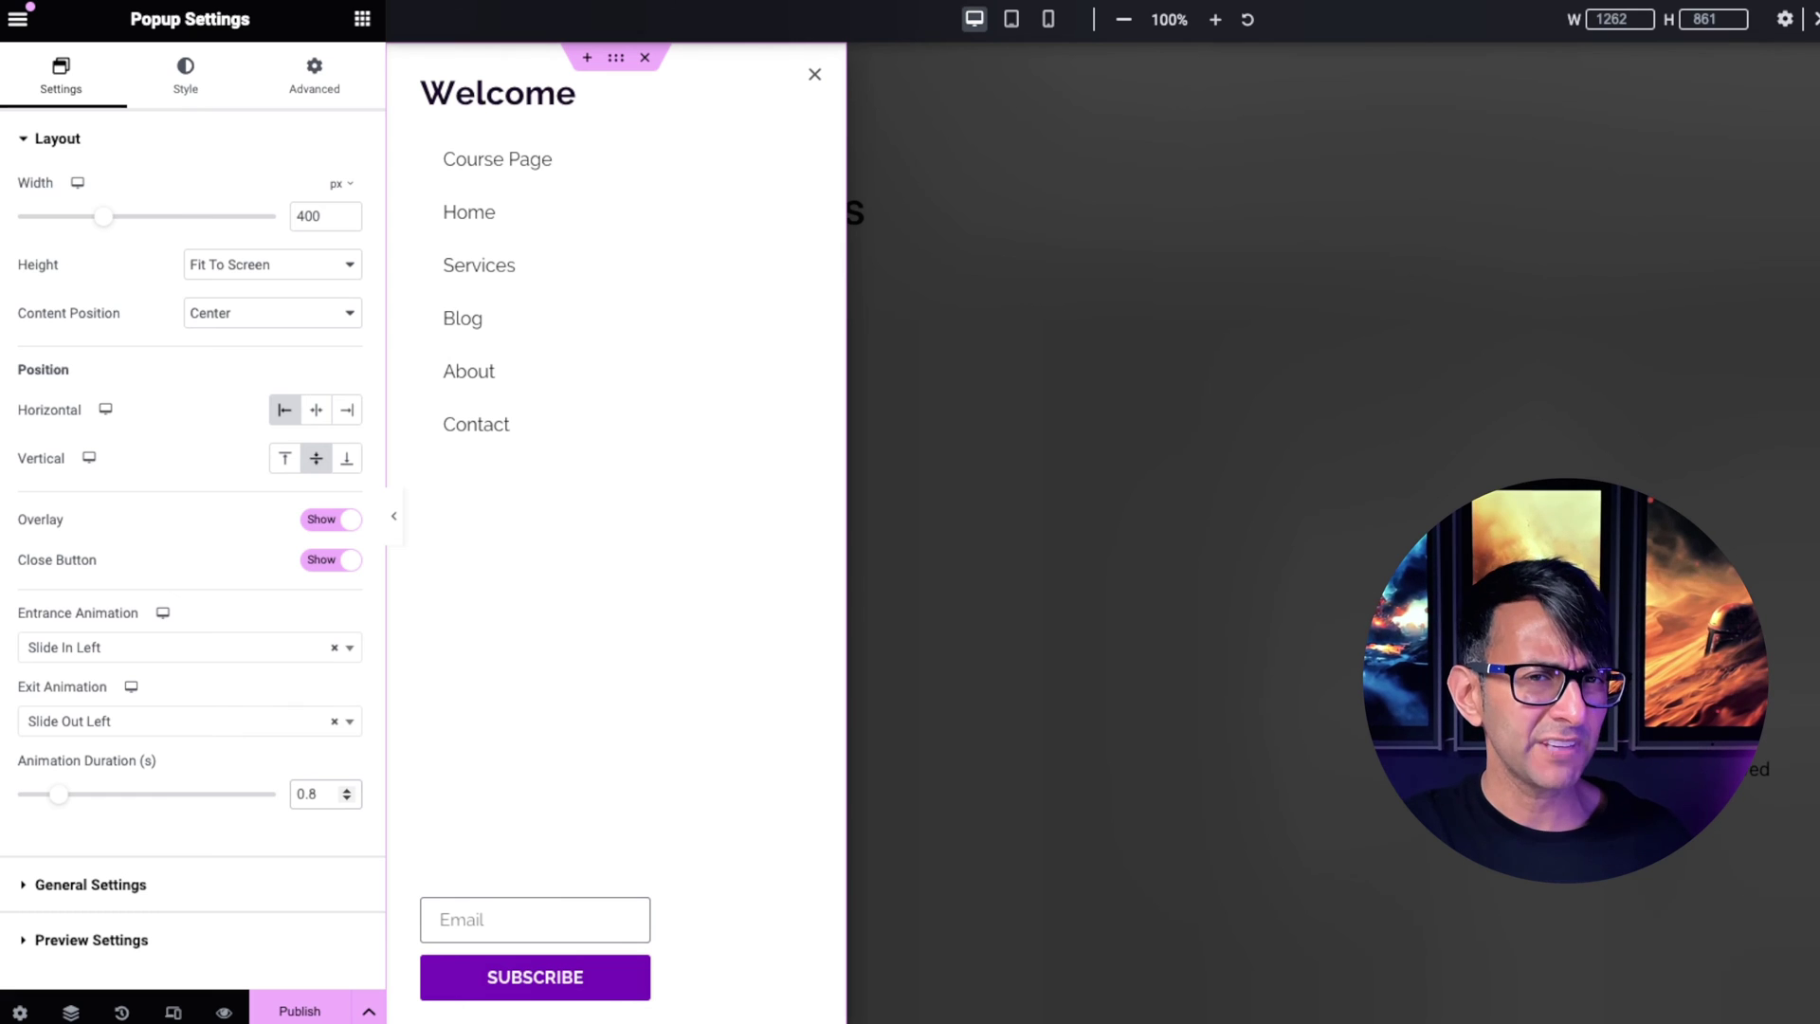
Step: Give the popup a classic background in the pale blue-grey global color
click(185, 85)
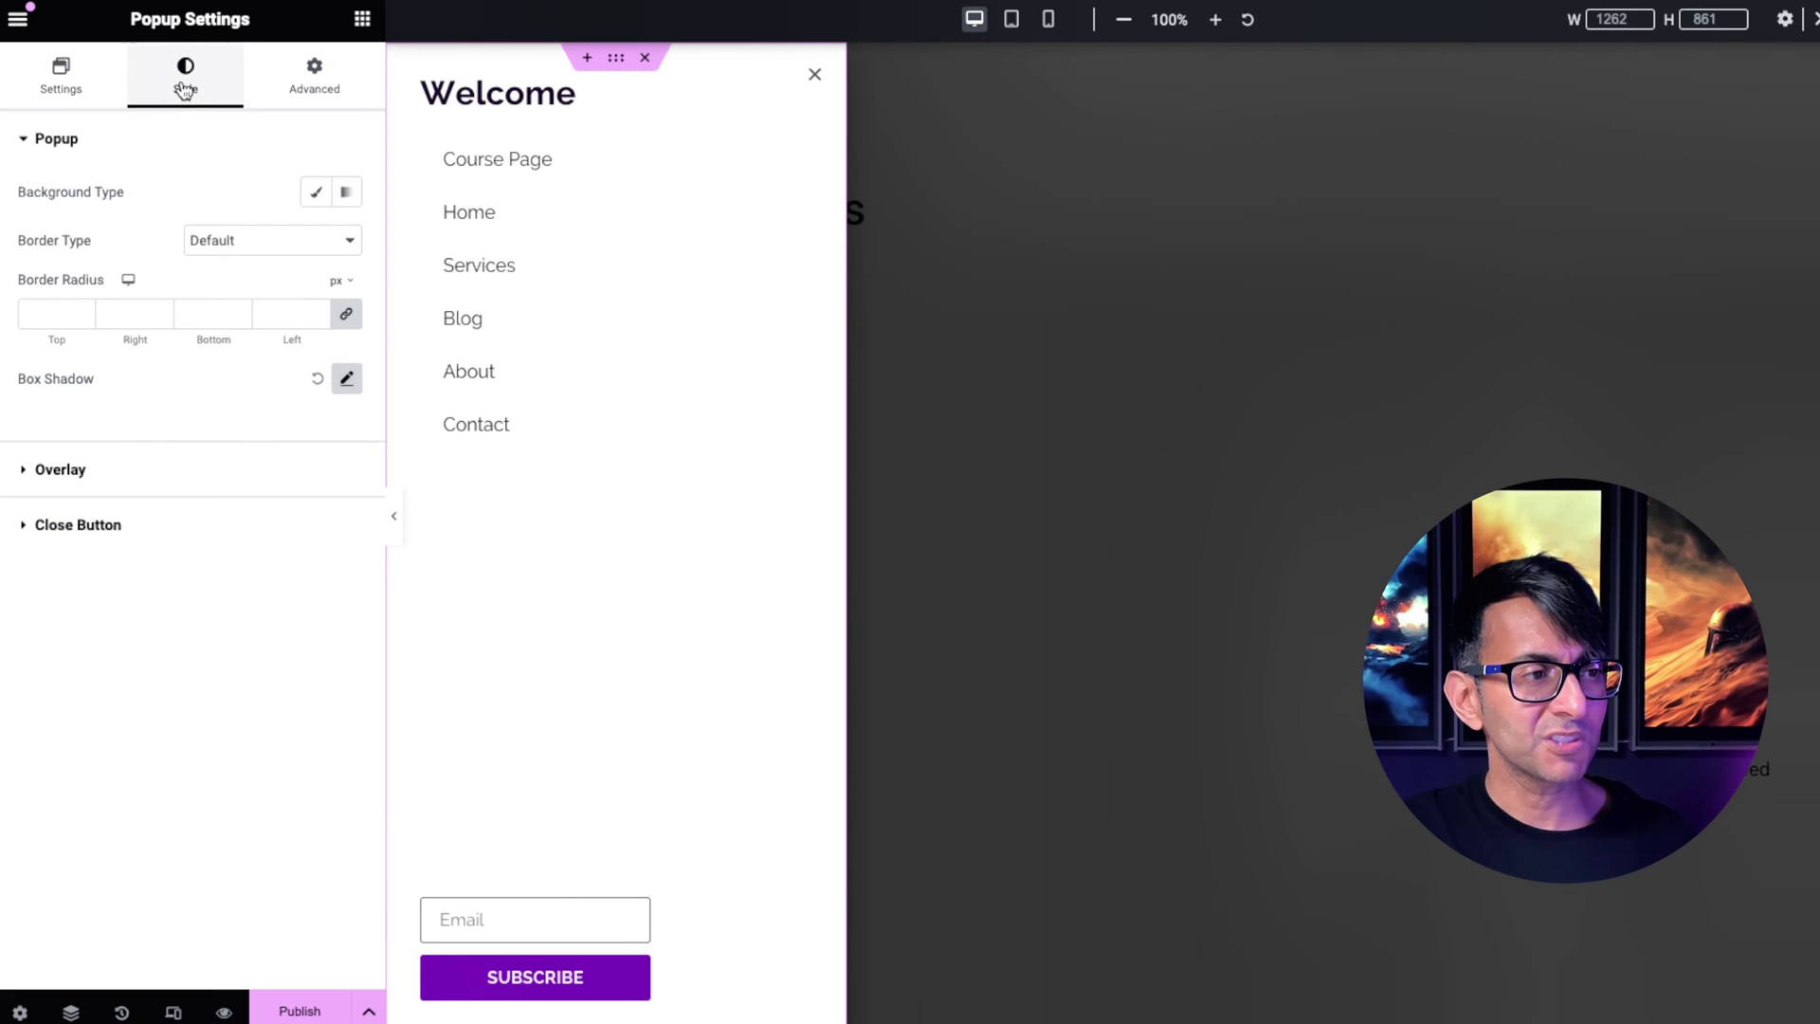
click(319, 196)
click(315, 241)
click(152, 547)
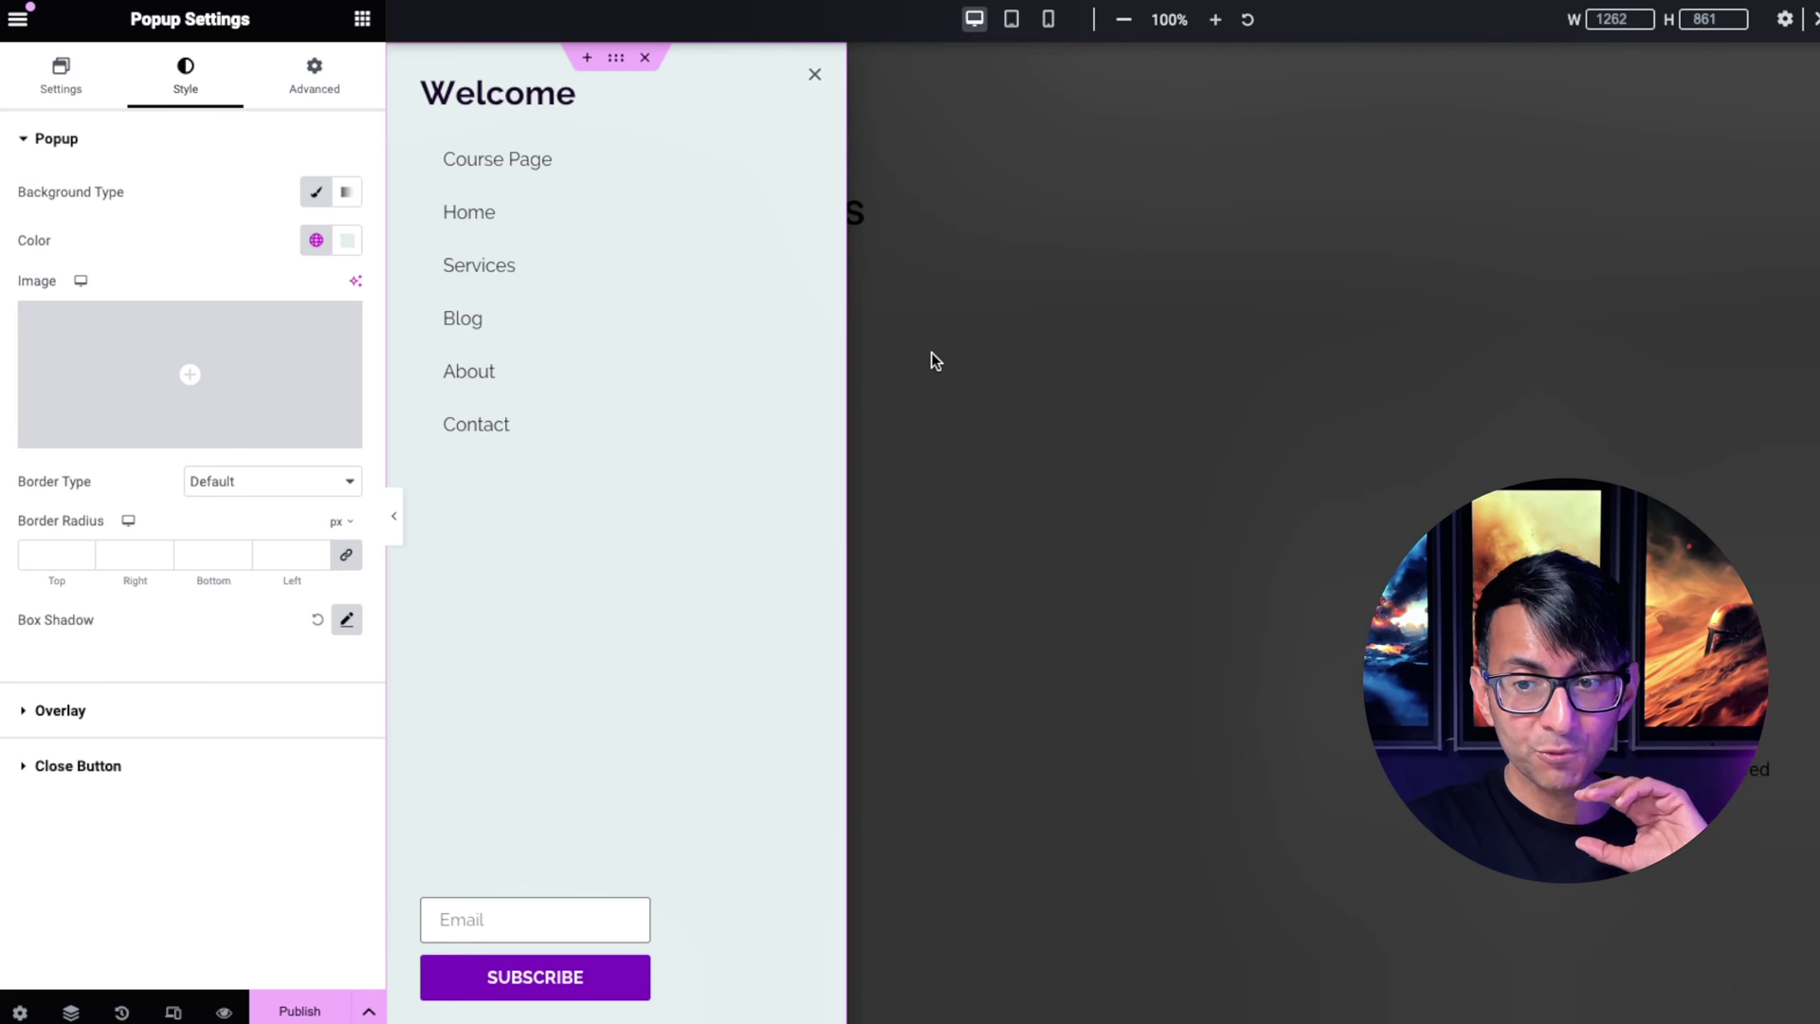
Step: Set the popup's close button size to 34 px on desktop and 26 px on Mobile Portrait, finishing in the desktop view
click(154, 766)
drag(17, 723, 105, 725)
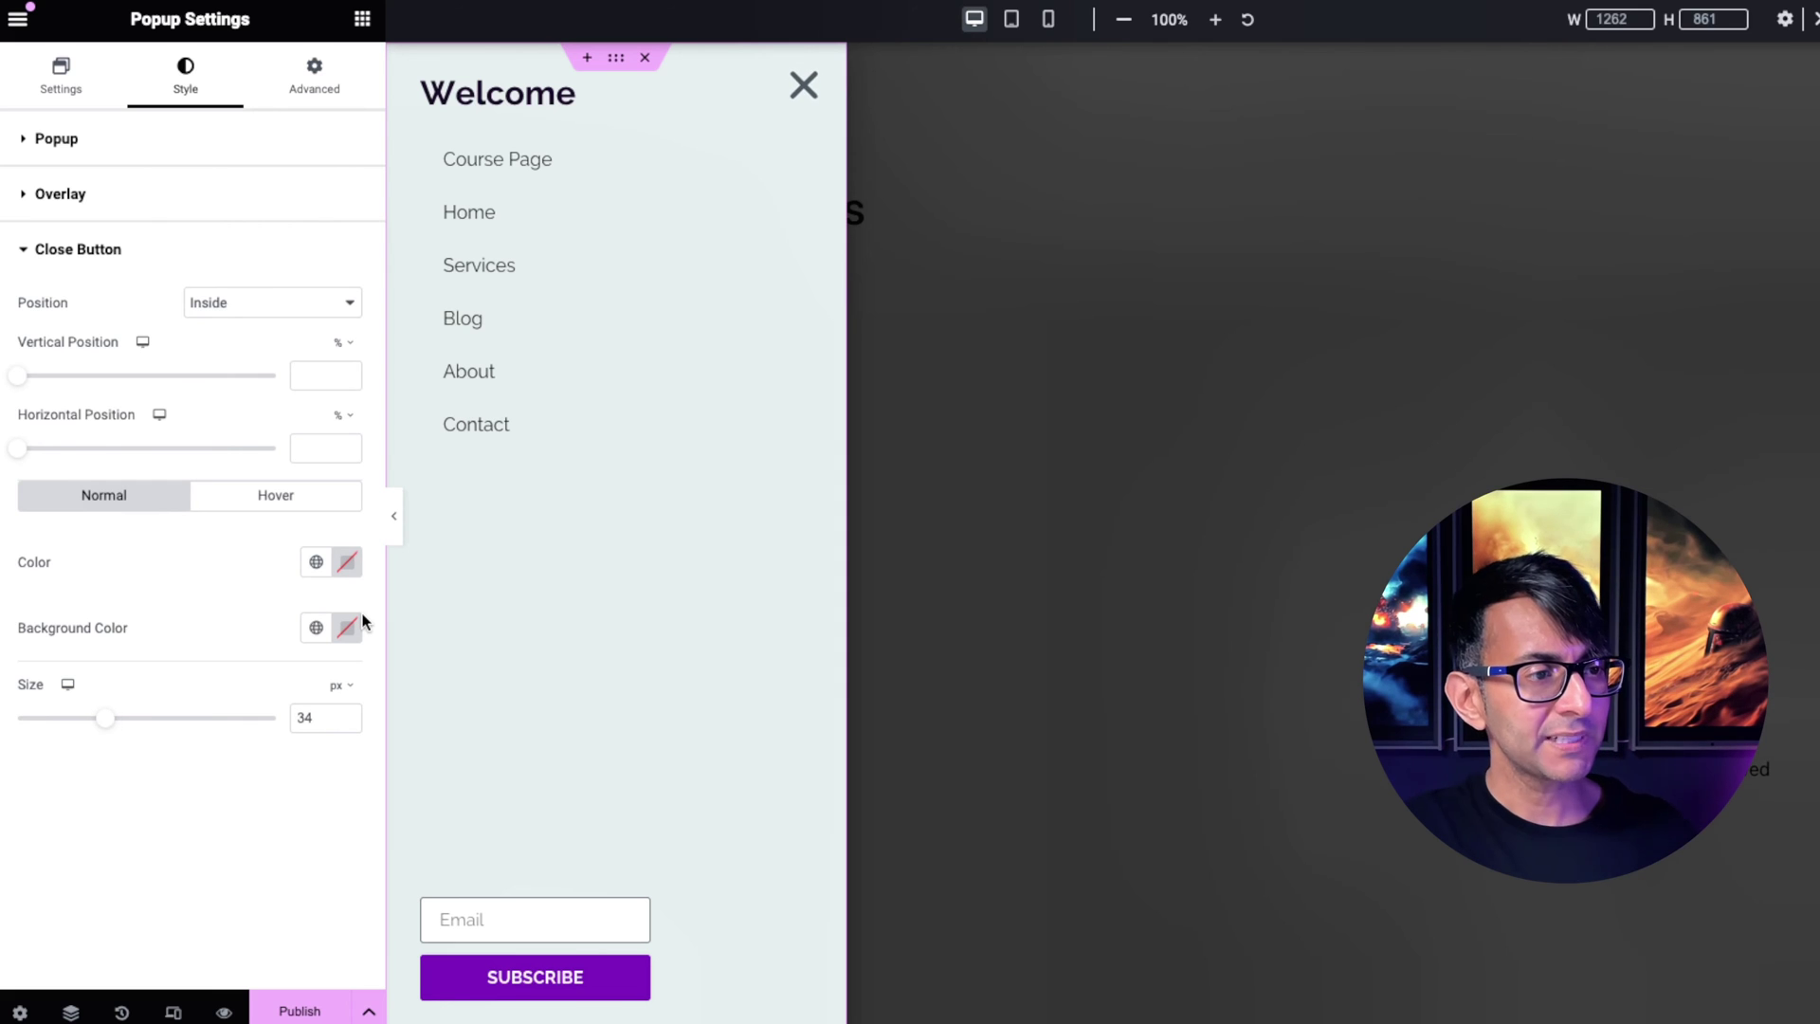
click(1047, 19)
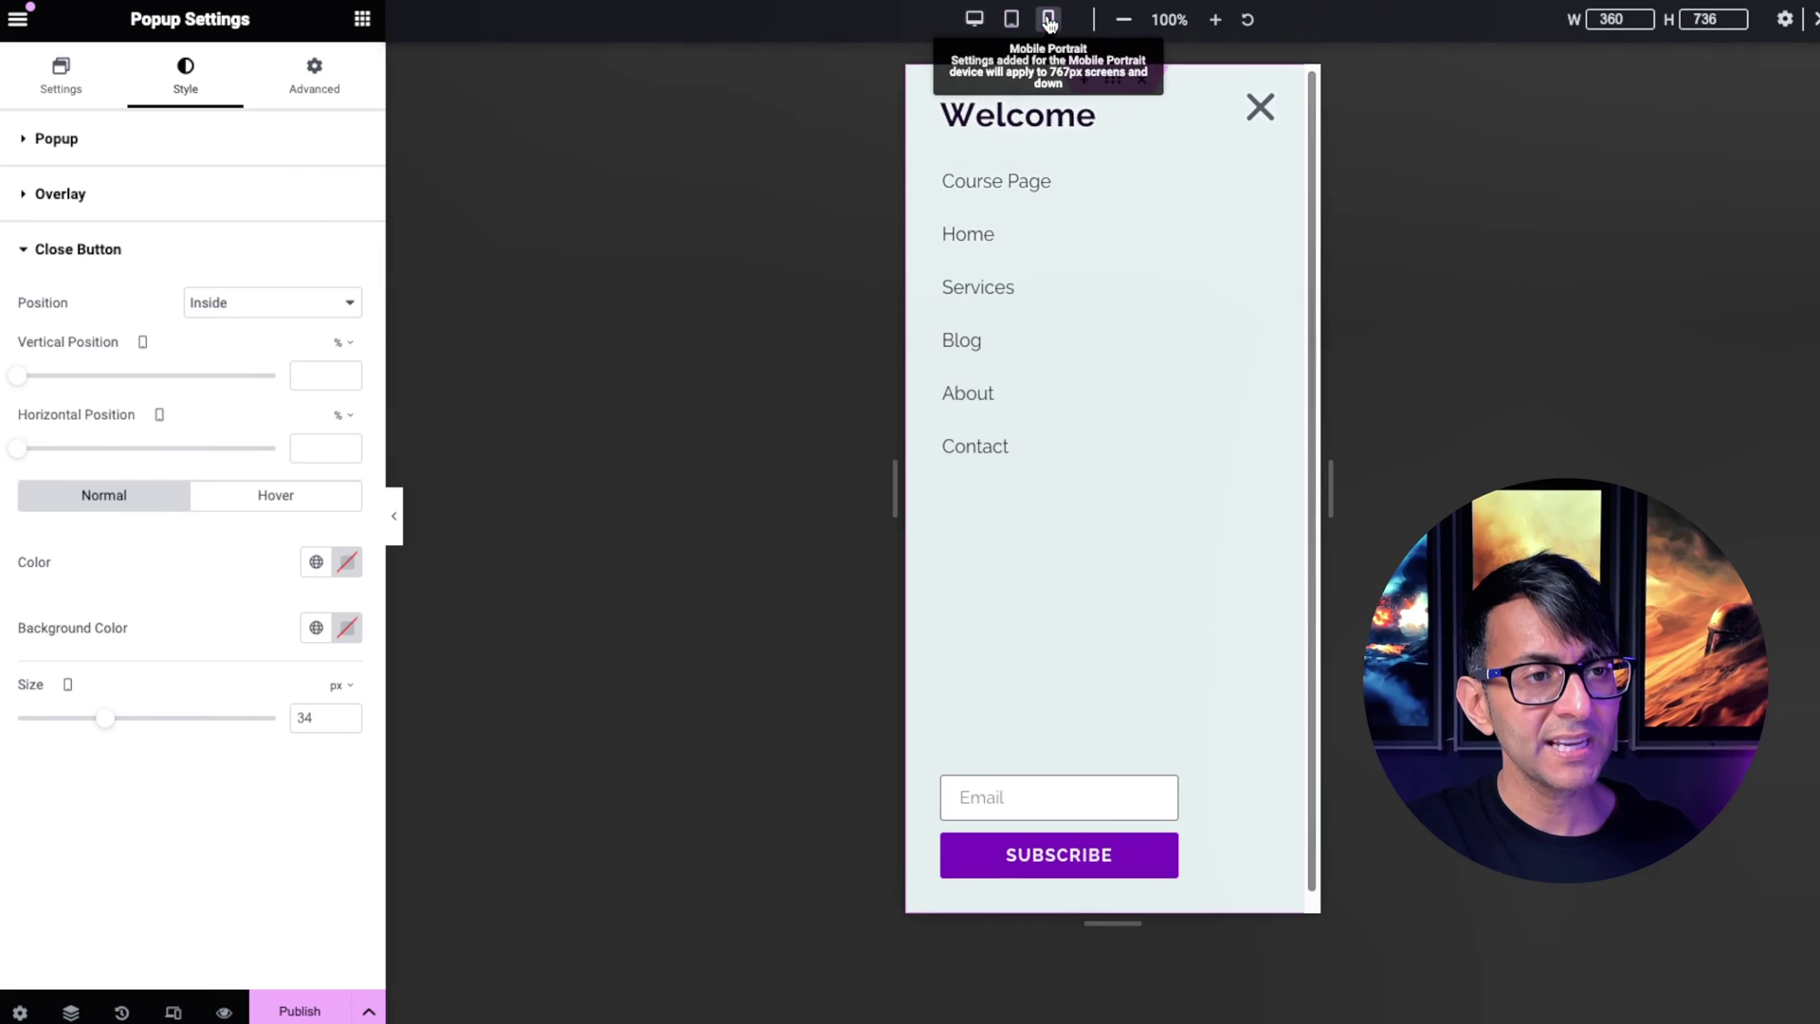
drag(104, 725, 84, 723)
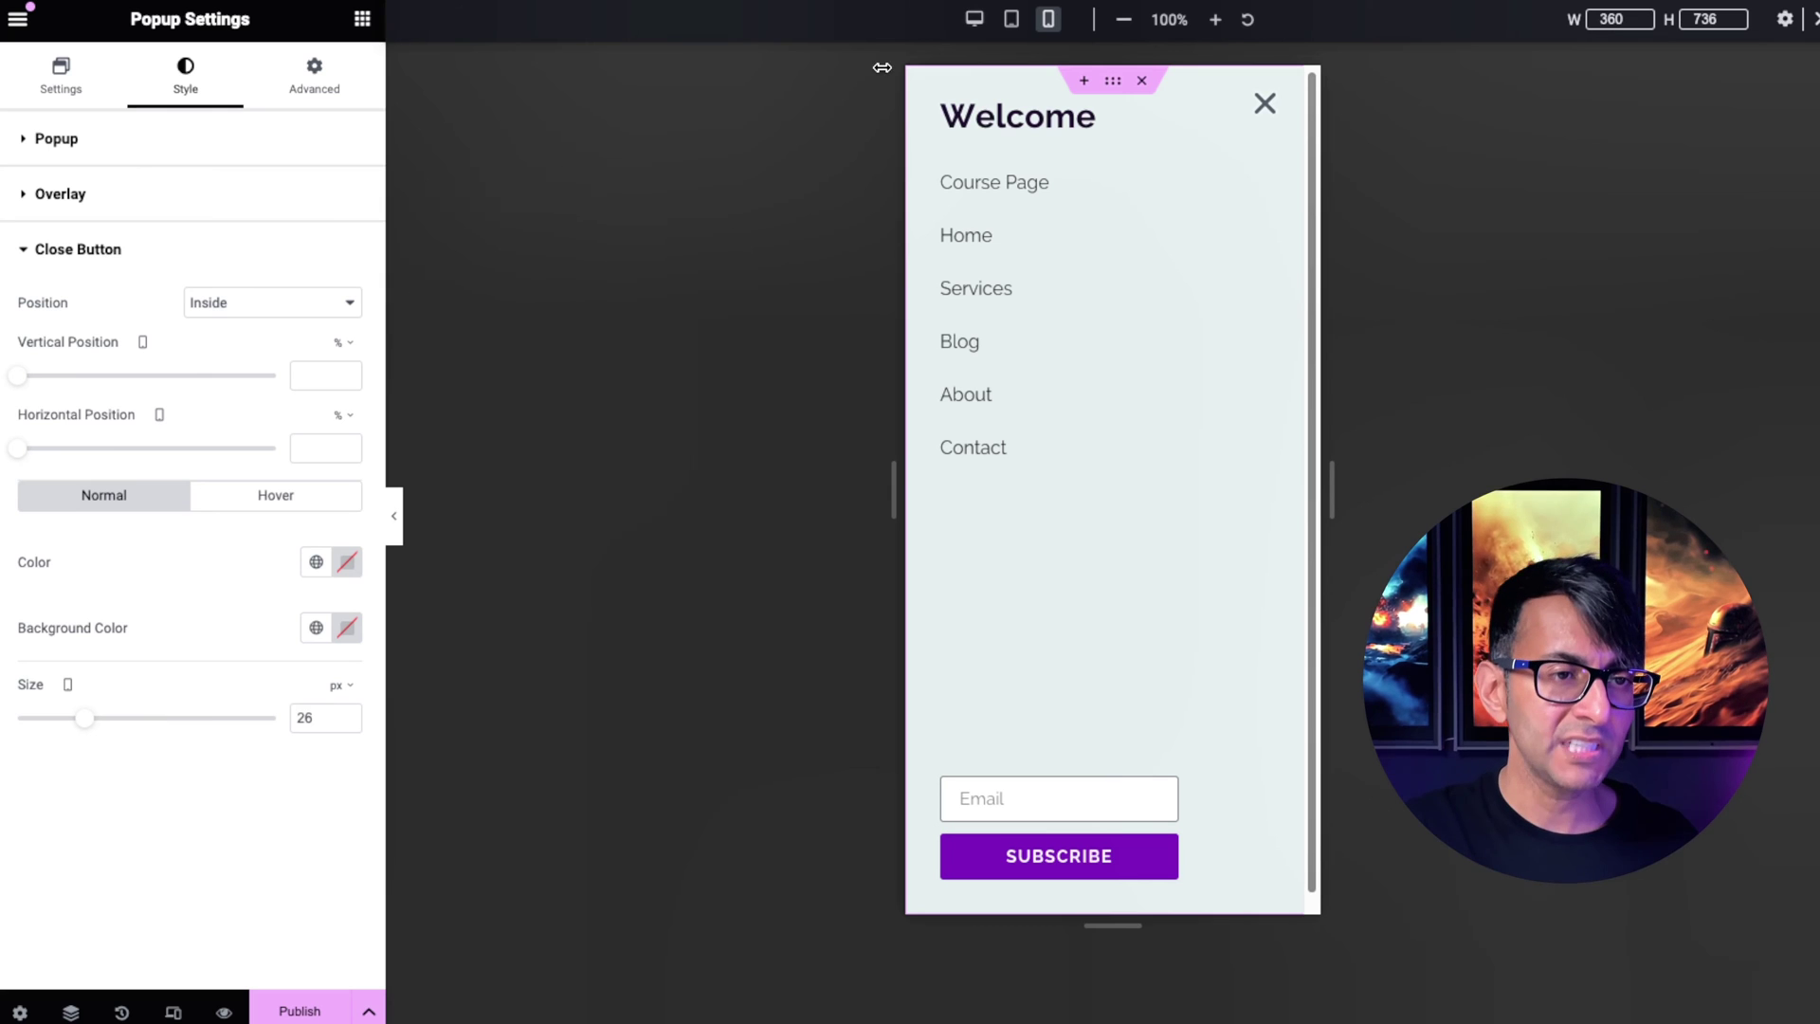
click(974, 21)
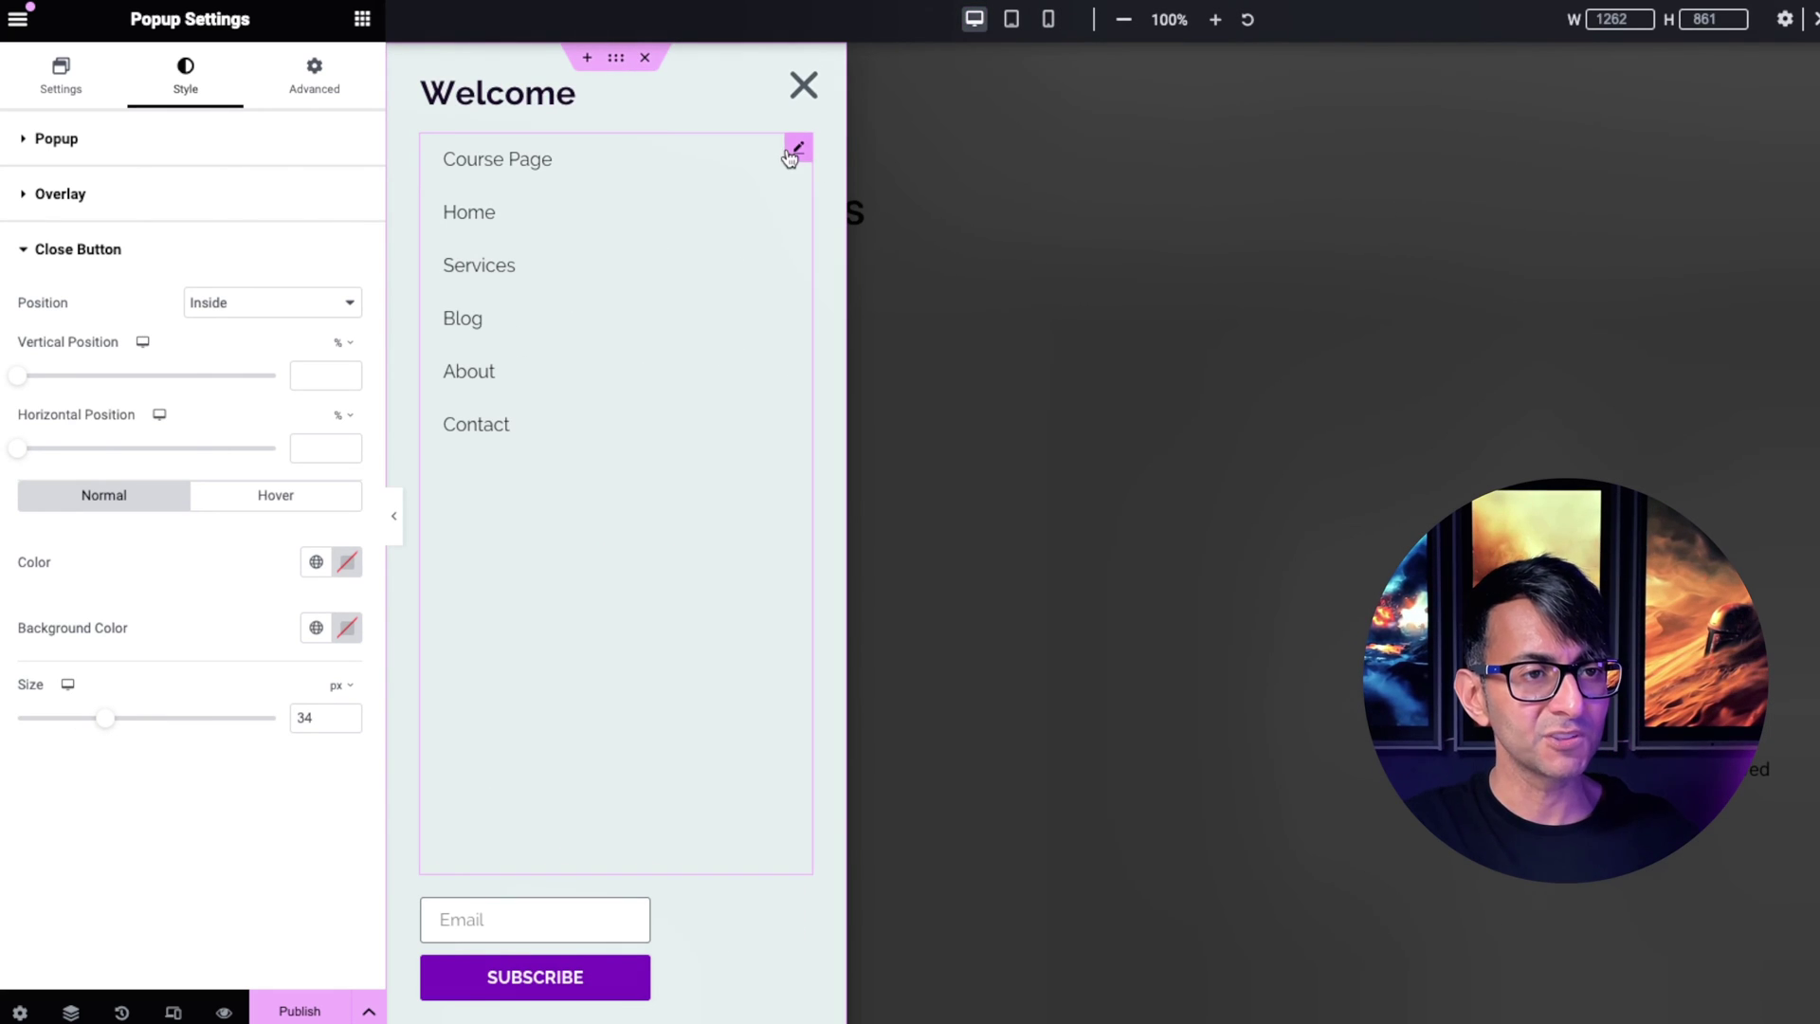
Step: Set the popup's width to 272 px on Mobile Portrait, trying the right horizontal position before restoring it to left
click(1049, 19)
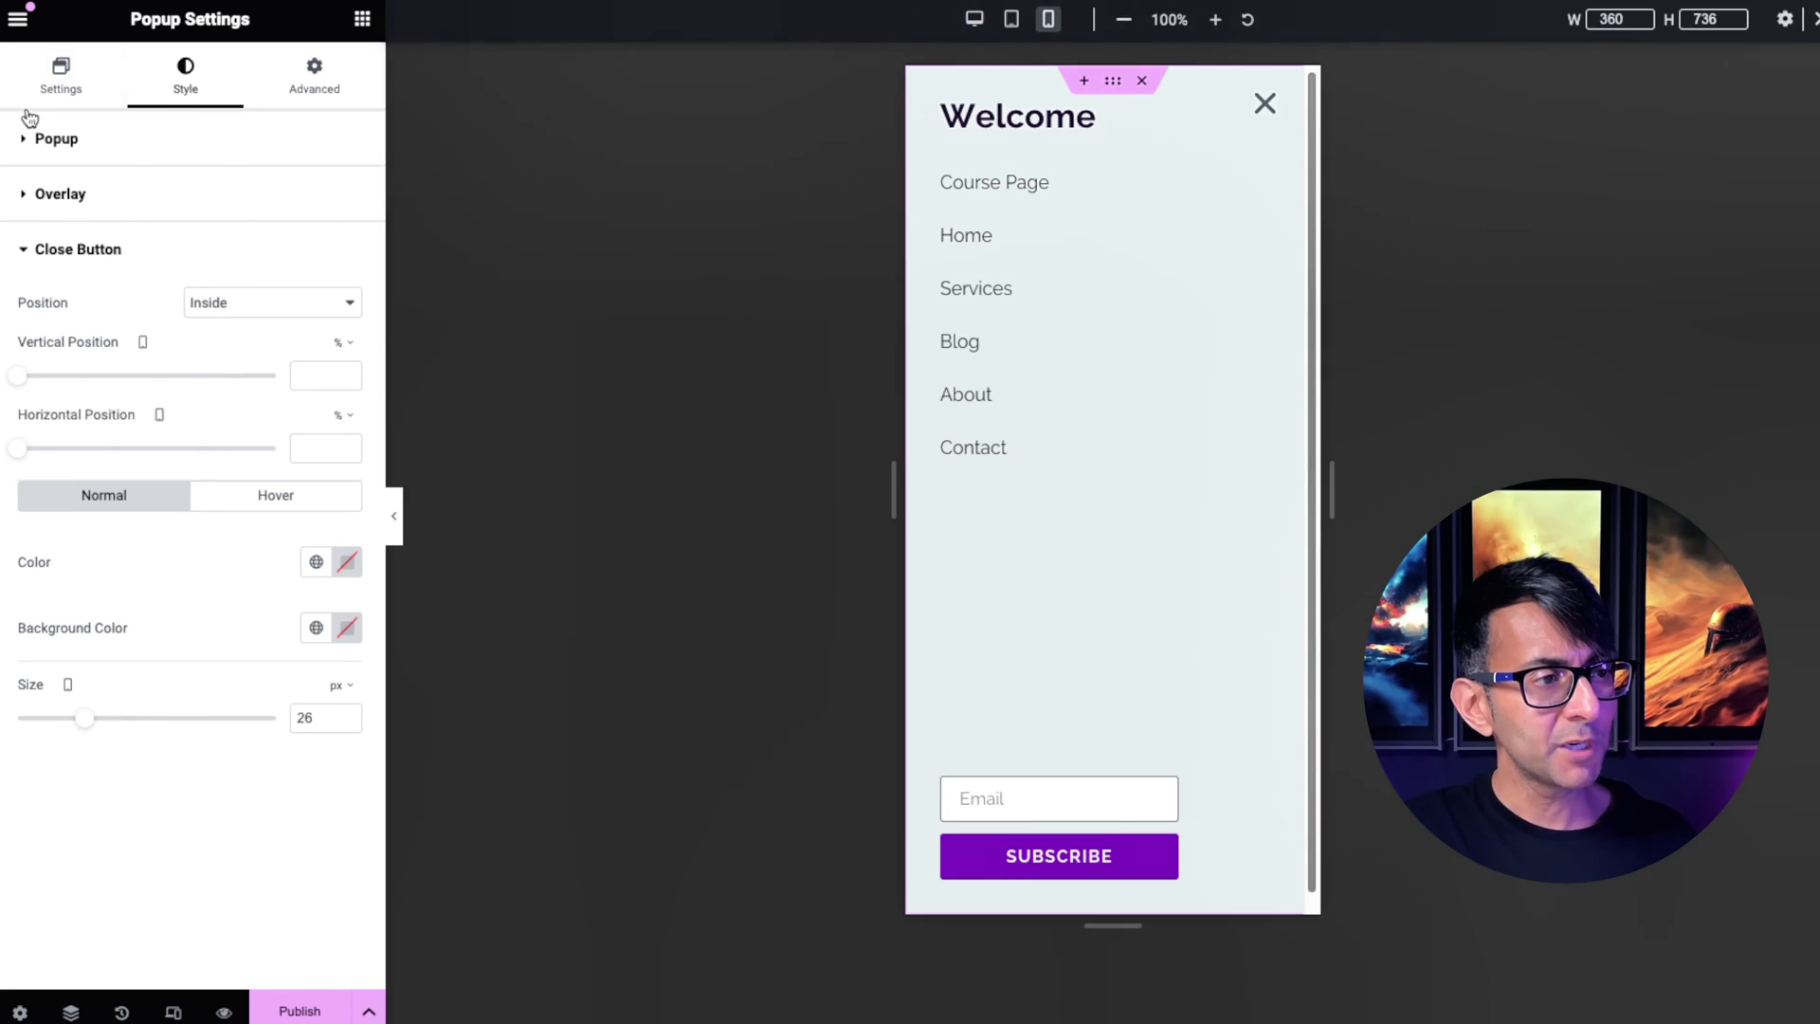
click(58, 83)
drag(171, 216, 66, 223)
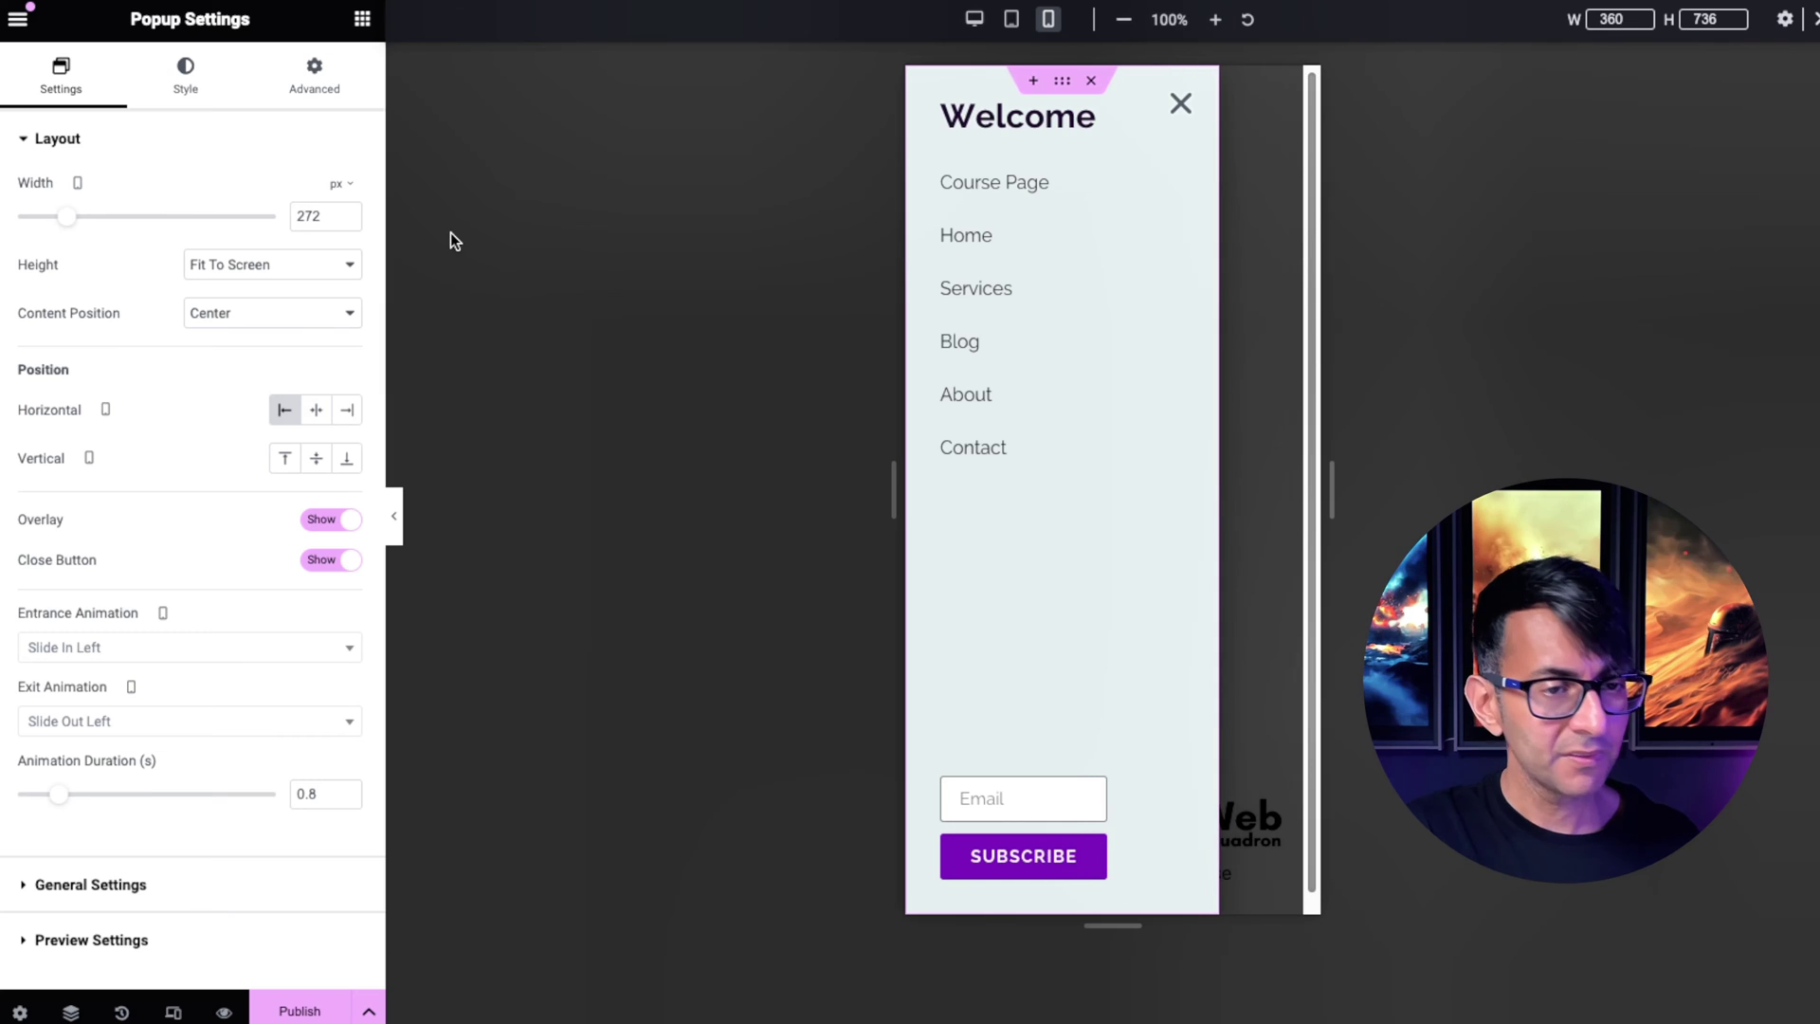
click(347, 410)
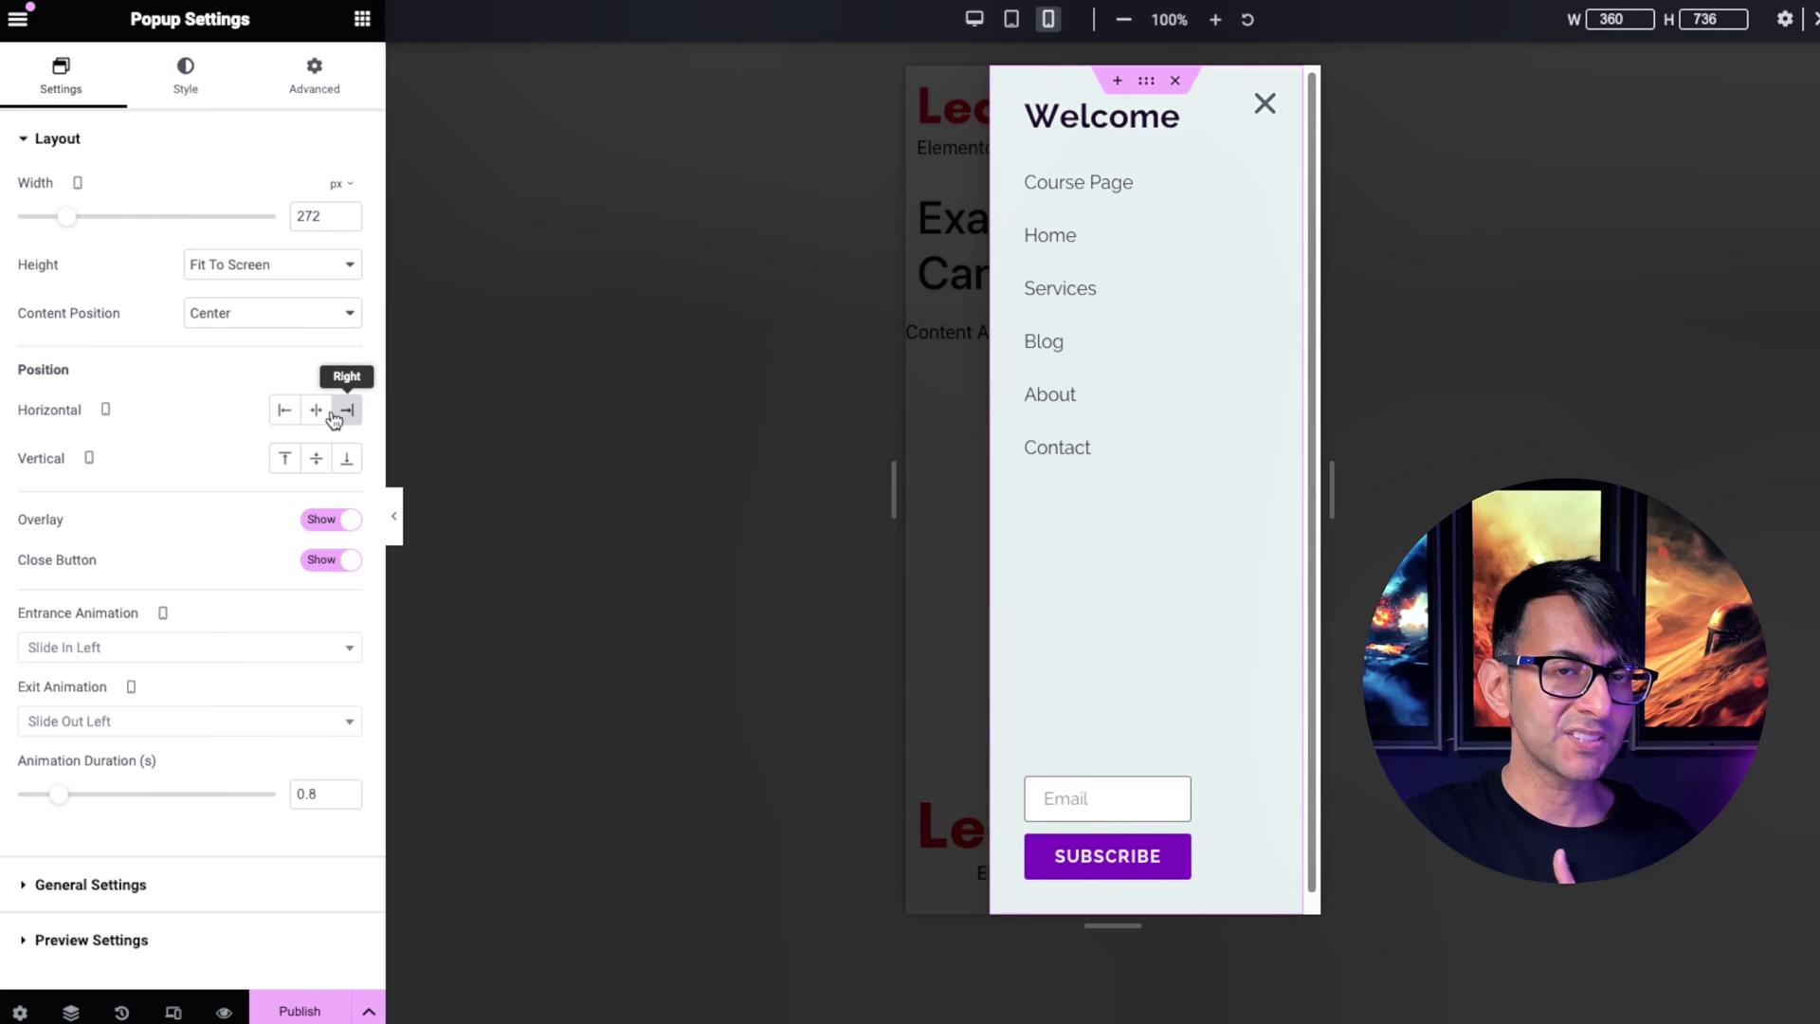
click(284, 410)
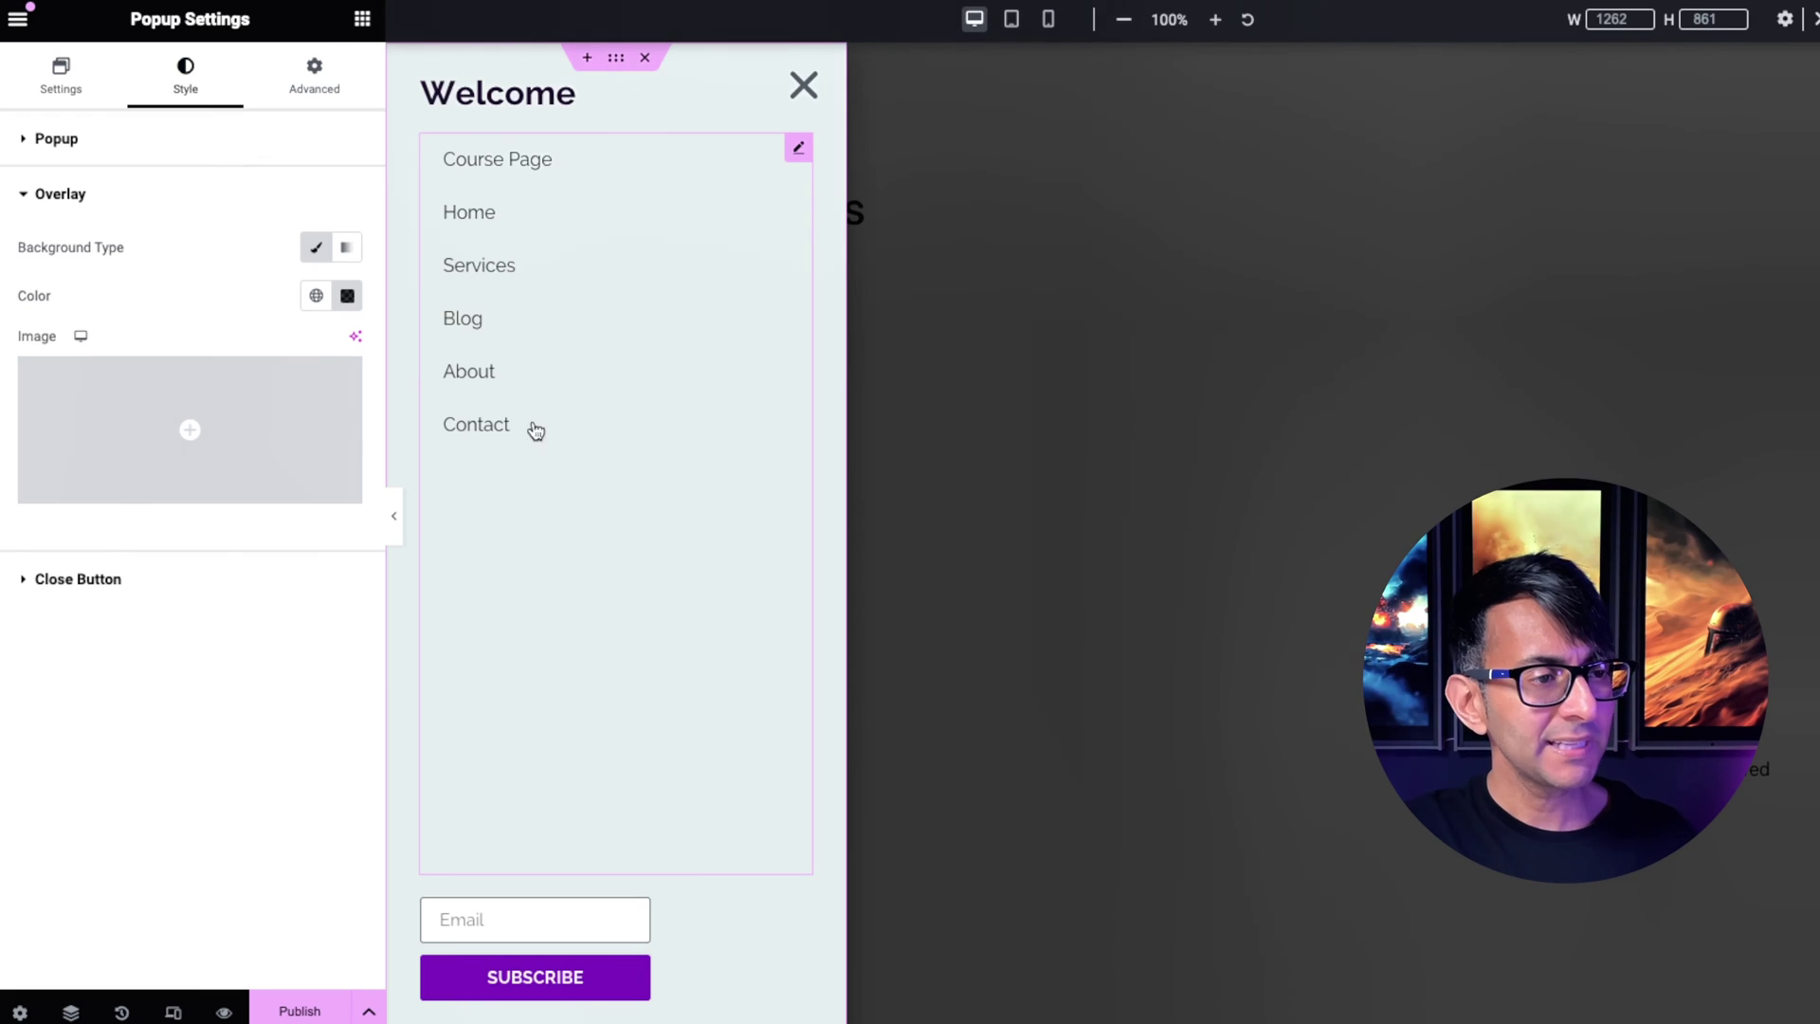
Step: Slightly lower the opacity of the popup's black overlay to about #000000C9 and turn on Avoid Multiple Popups
click(347, 296)
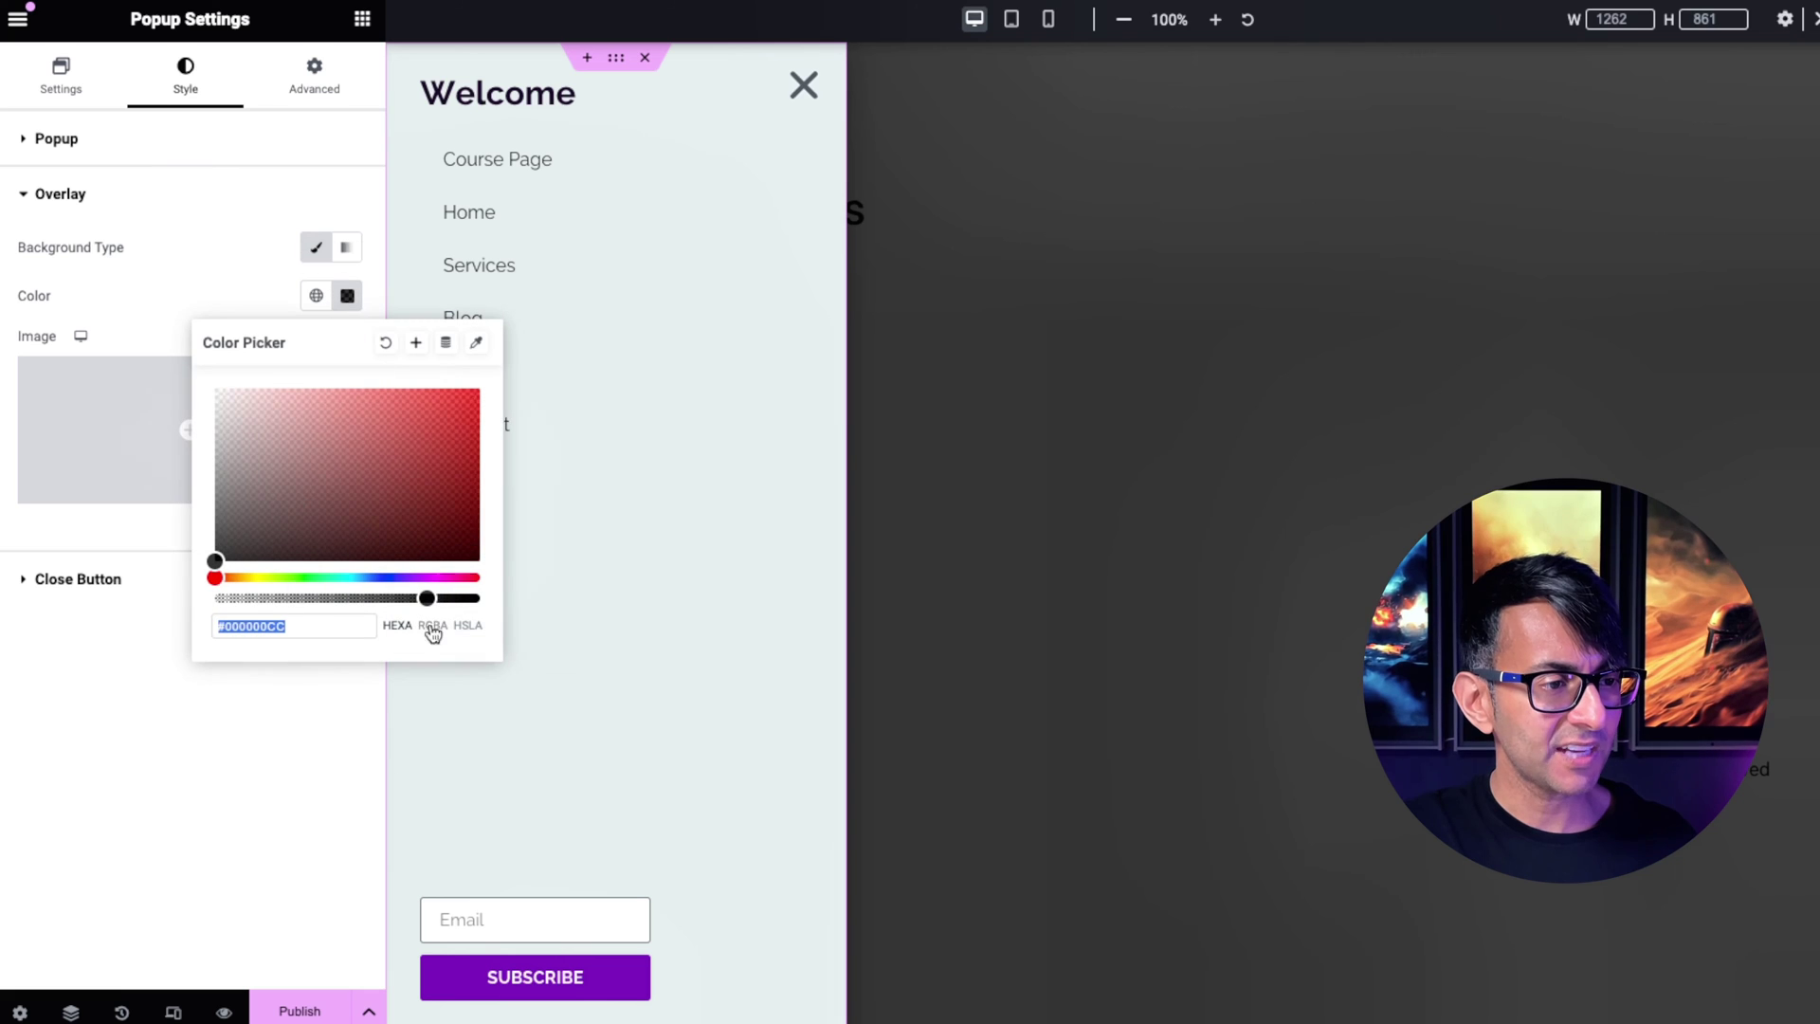
mouse_move(445, 599)
mouse_down()
mouse_move(373, 601)
mouse_move(439, 599)
mouse_move(417, 601)
mouse_up()
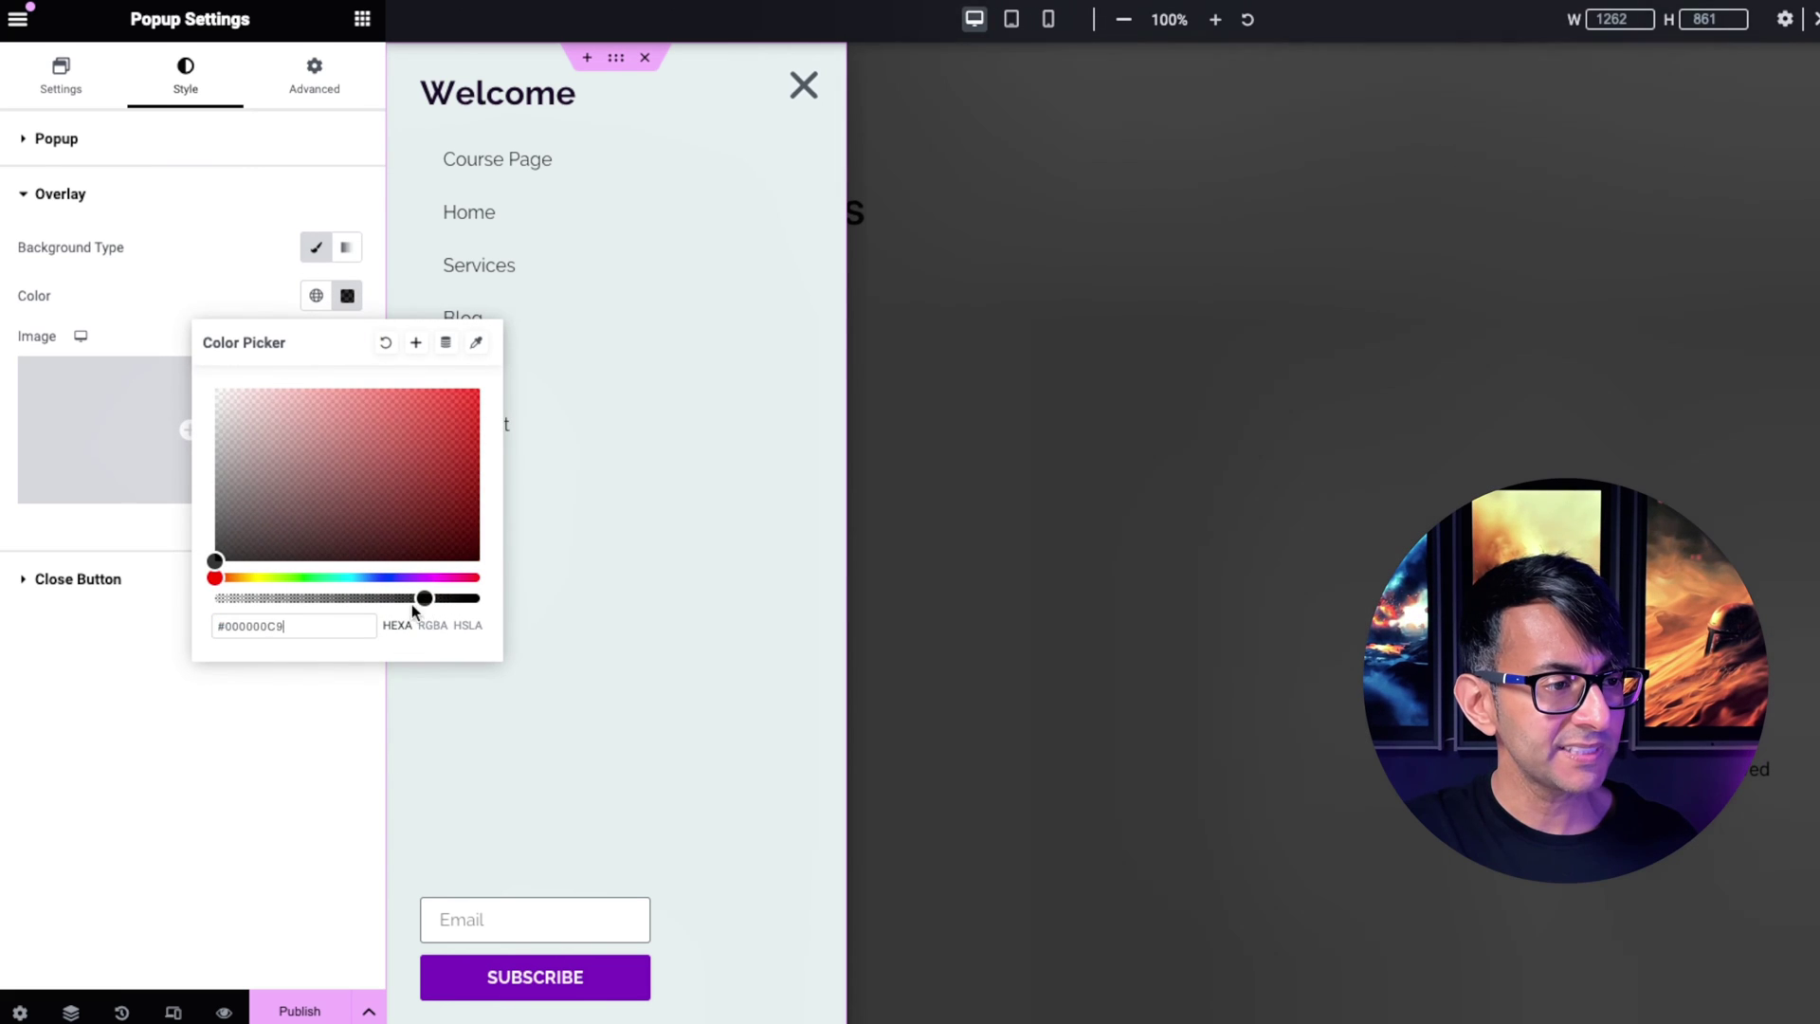
click(86, 581)
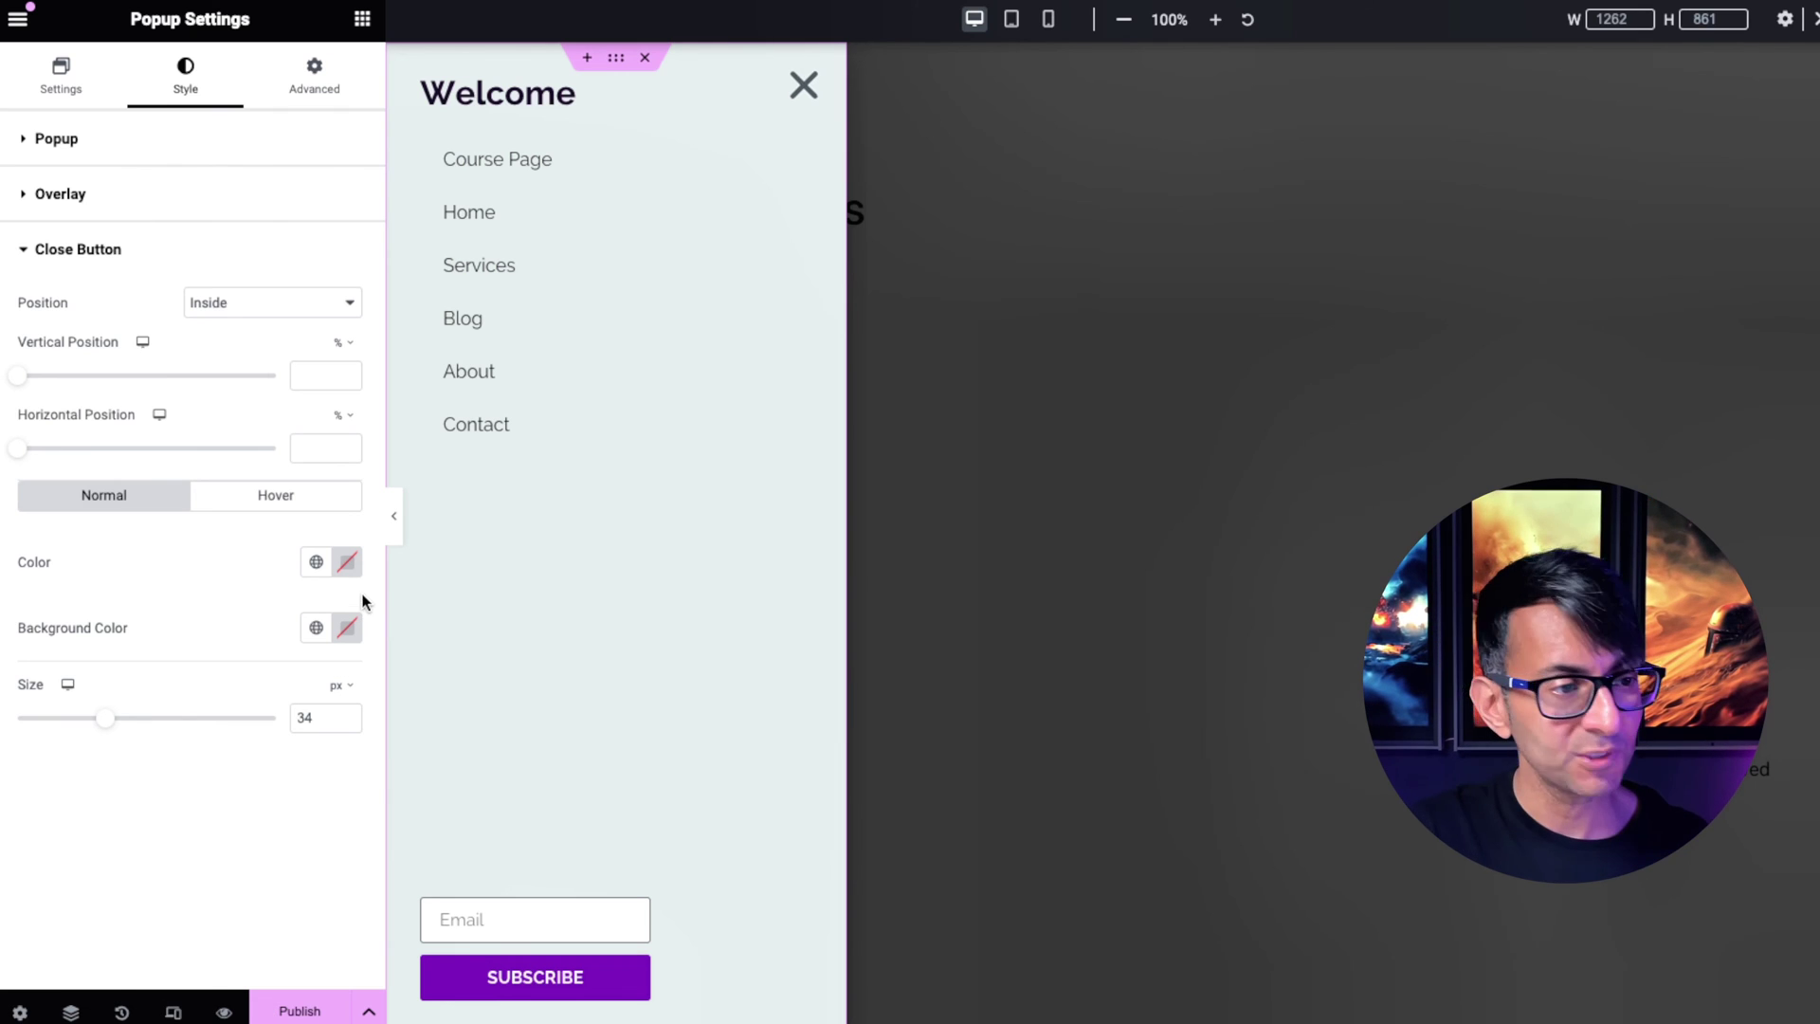
click(320, 80)
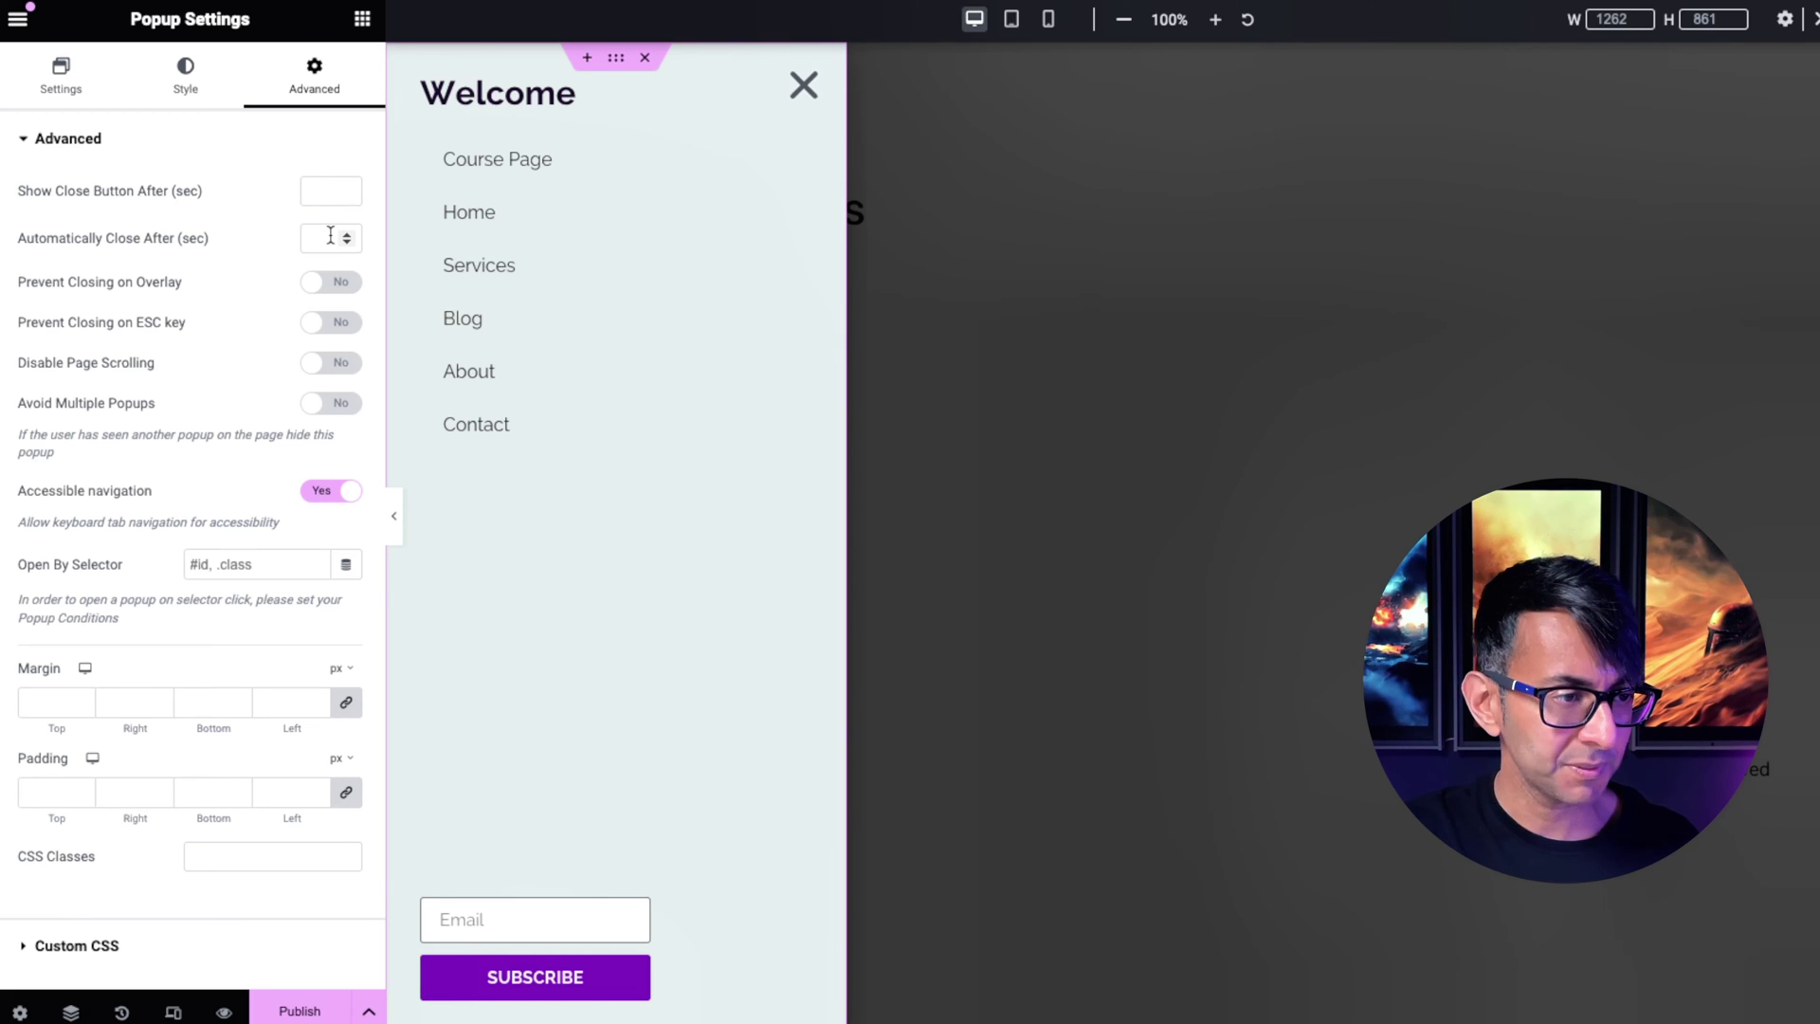
click(334, 403)
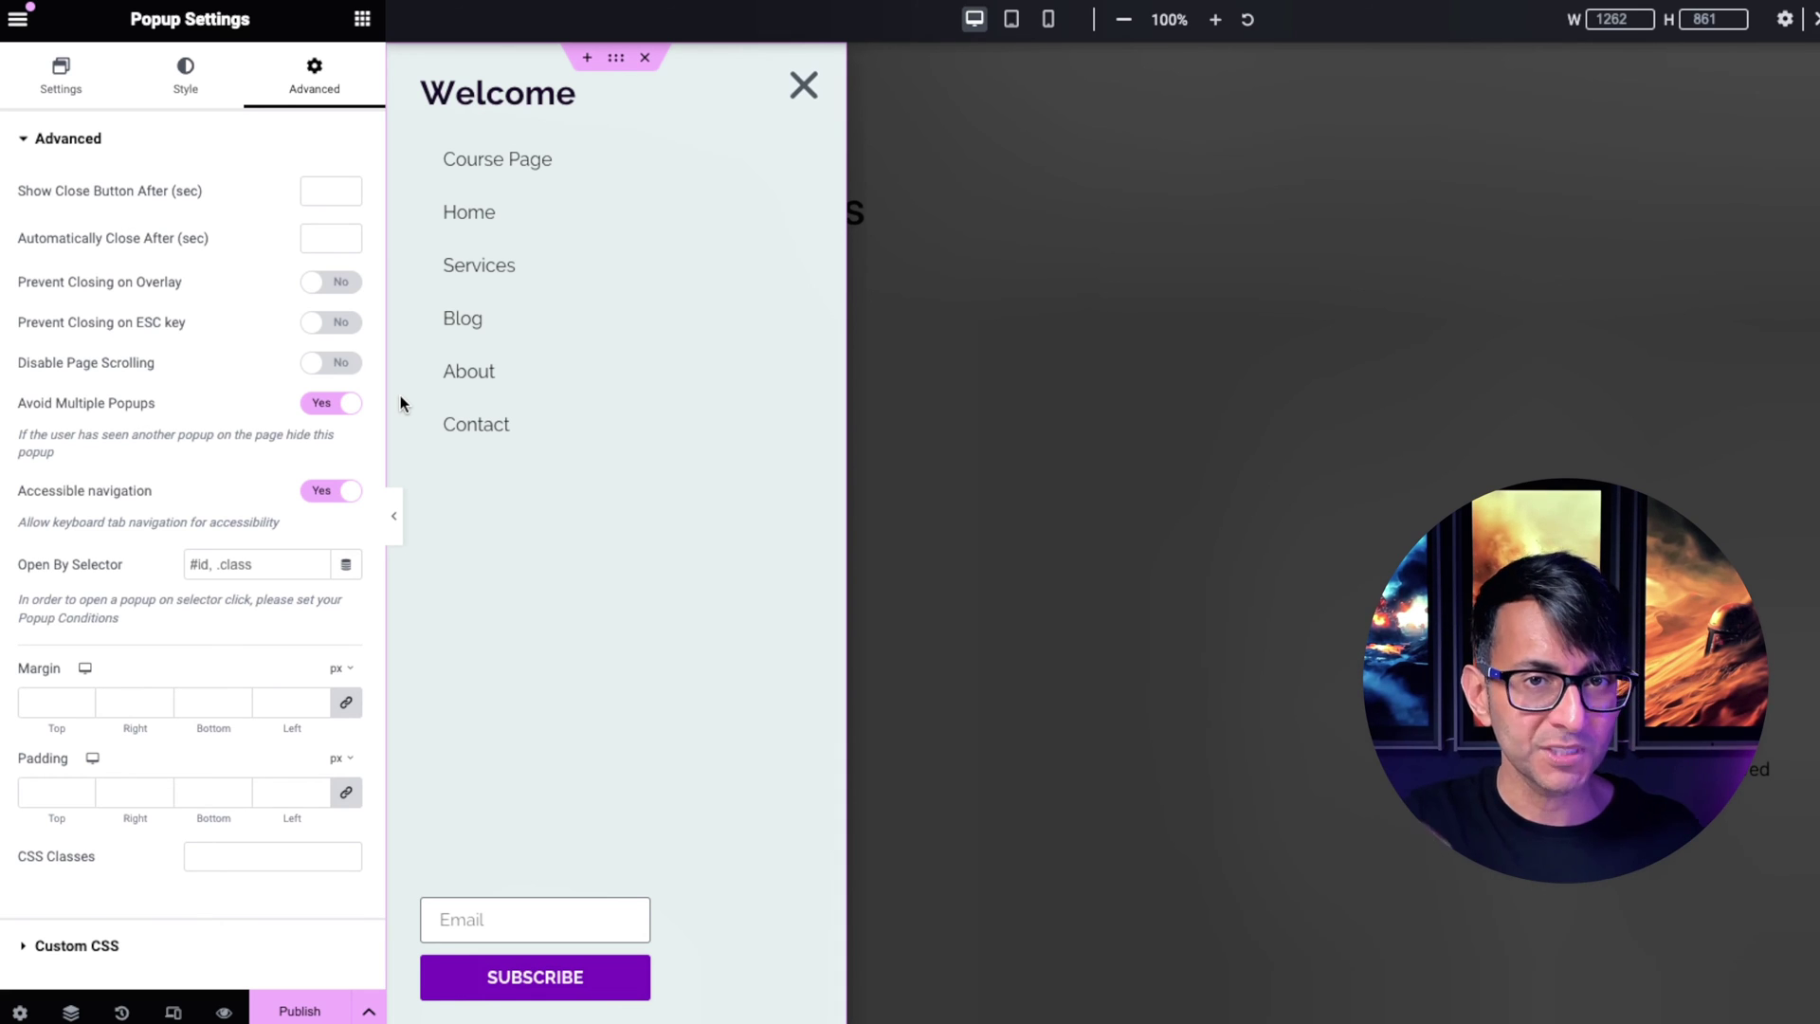
Step: Start publishing the popup and add a display condition that includes the Entire Site
click(301, 1011)
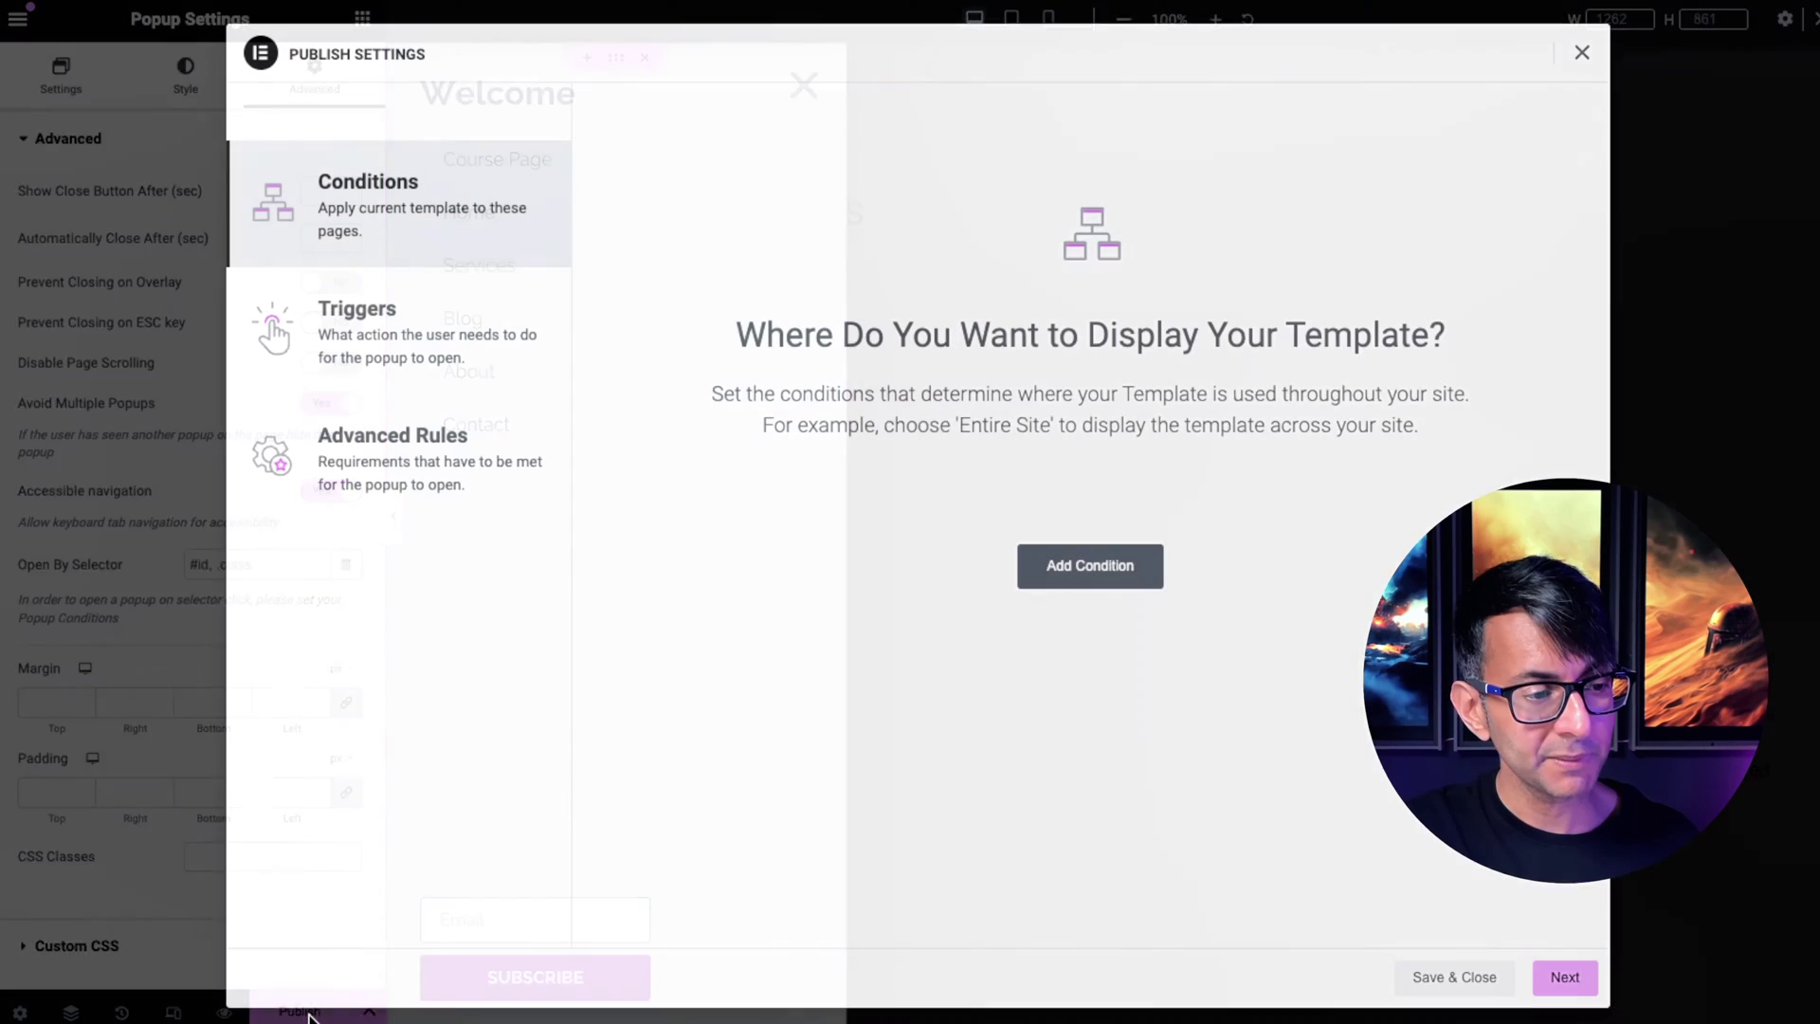
click(1065, 567)
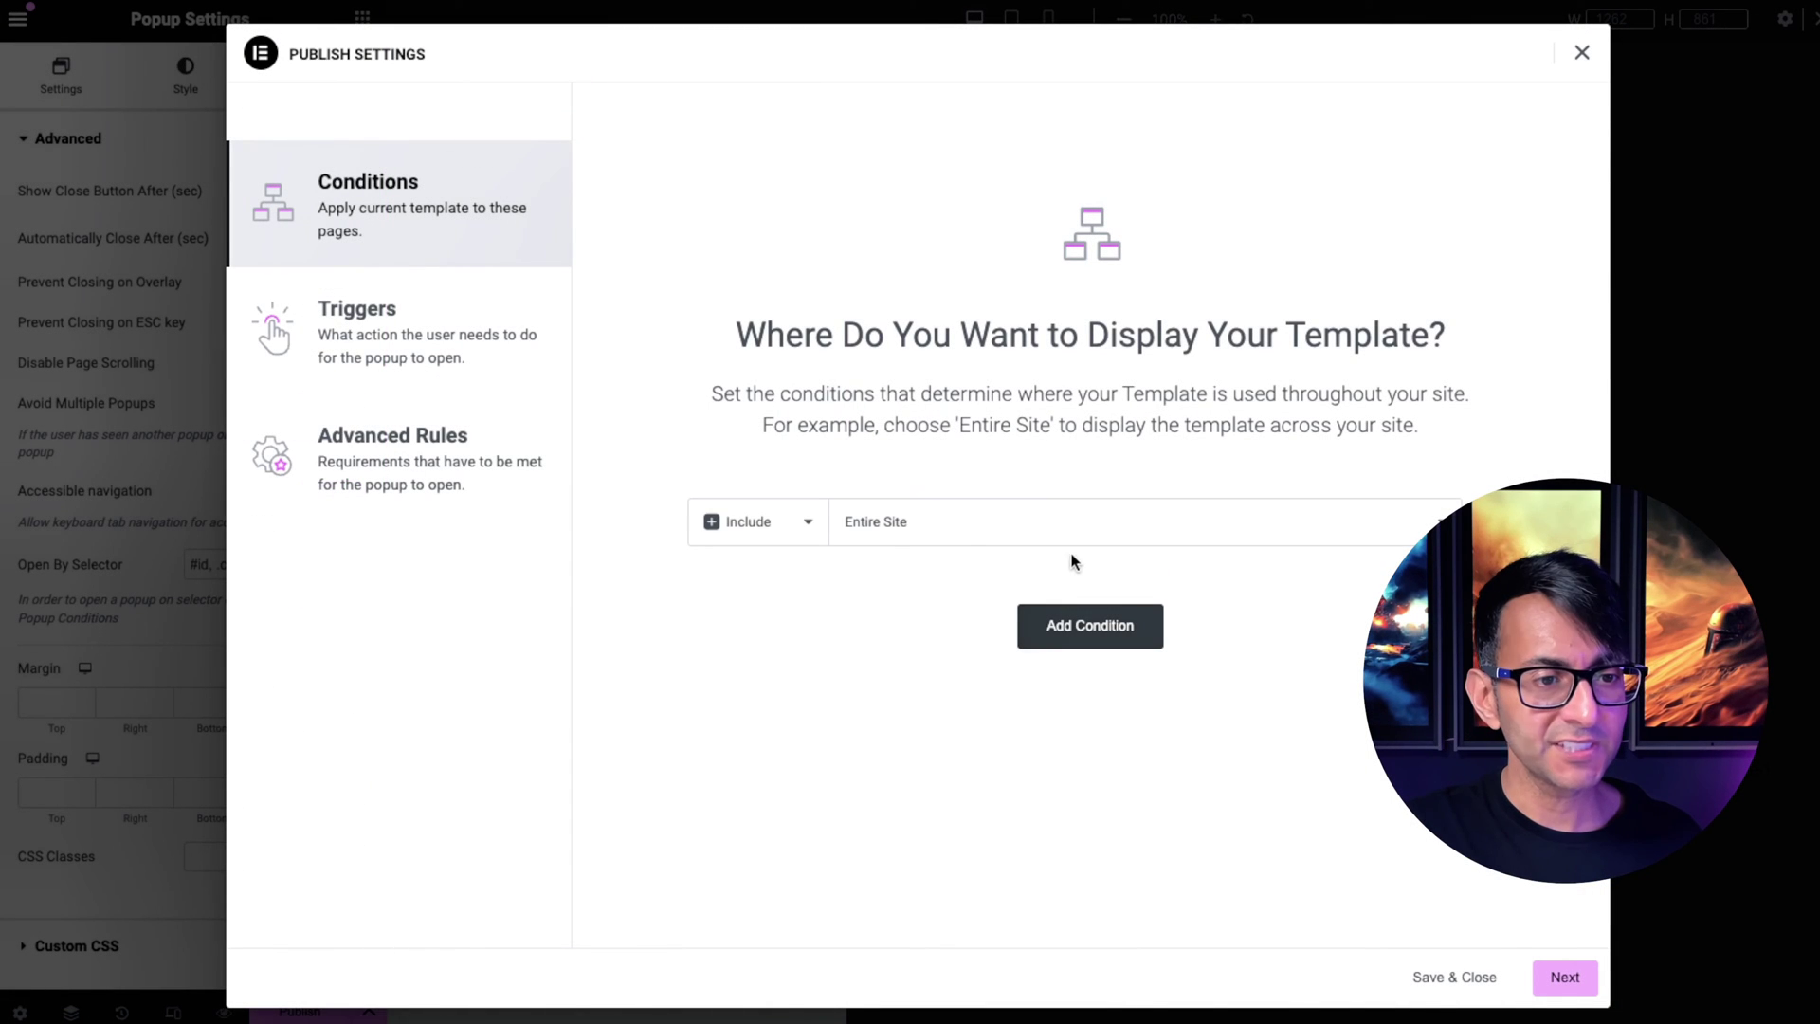
click(1311, 524)
click(987, 568)
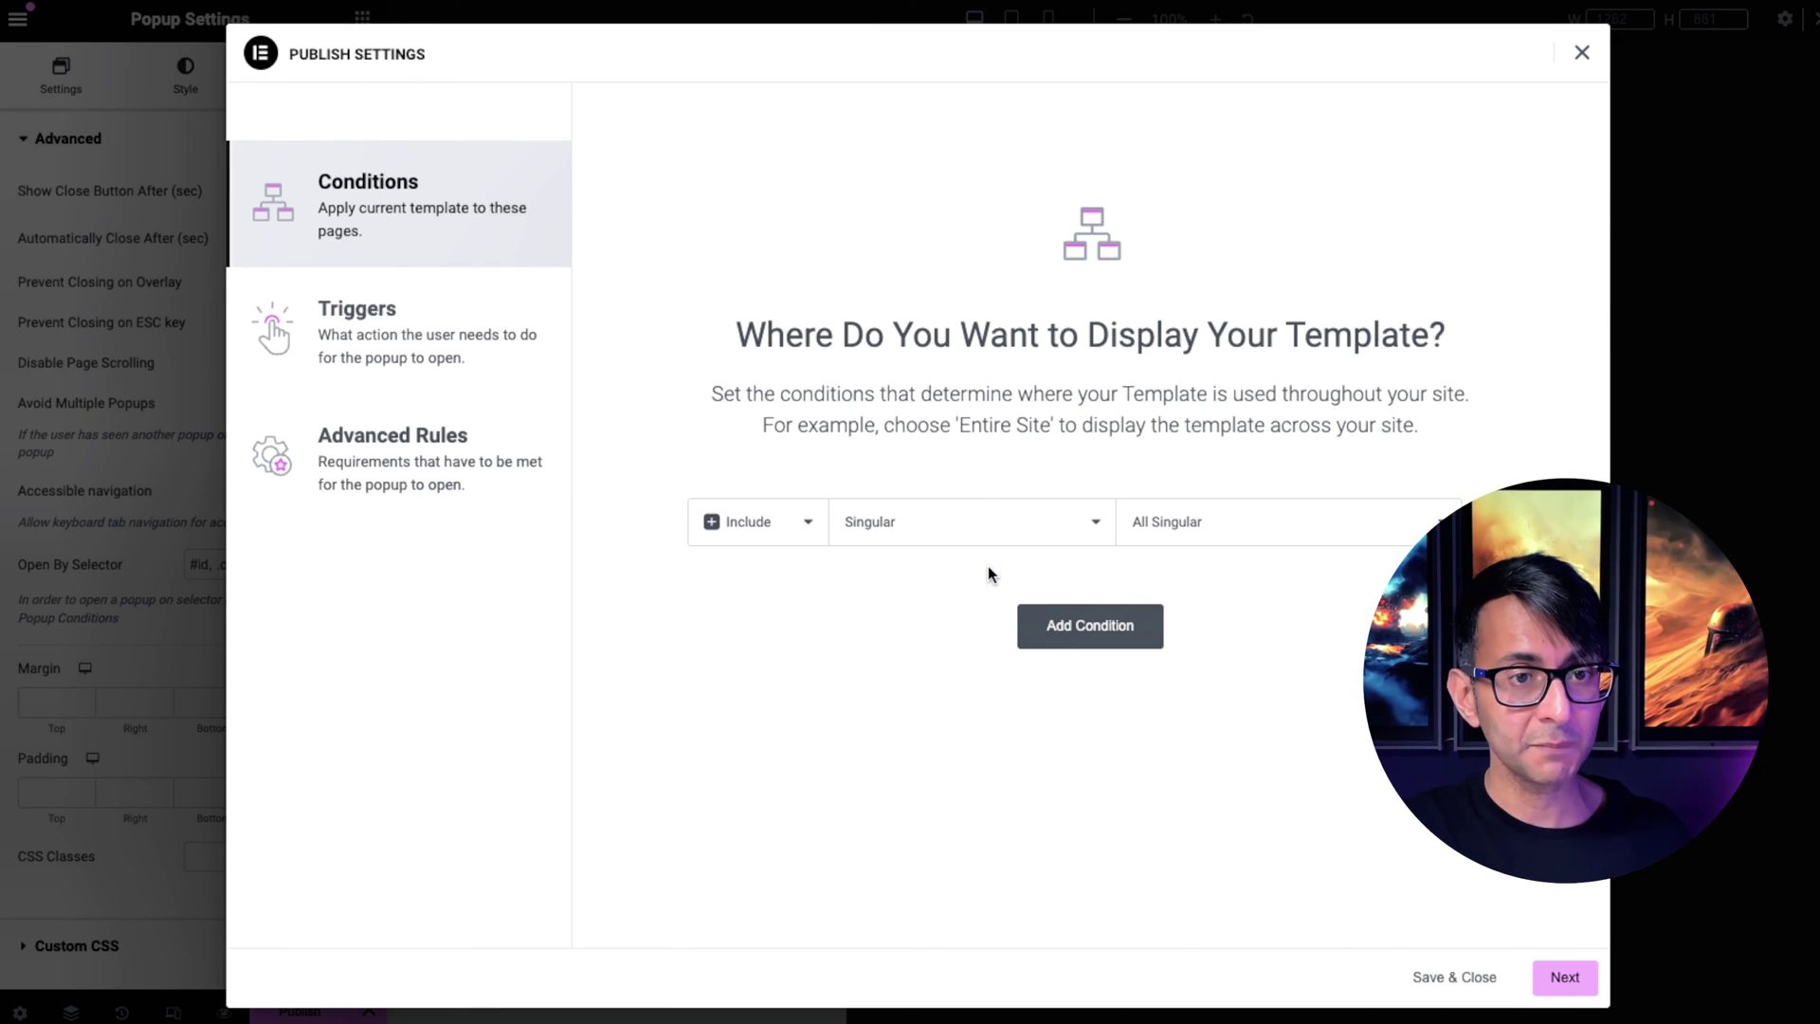
click(897, 516)
click(908, 476)
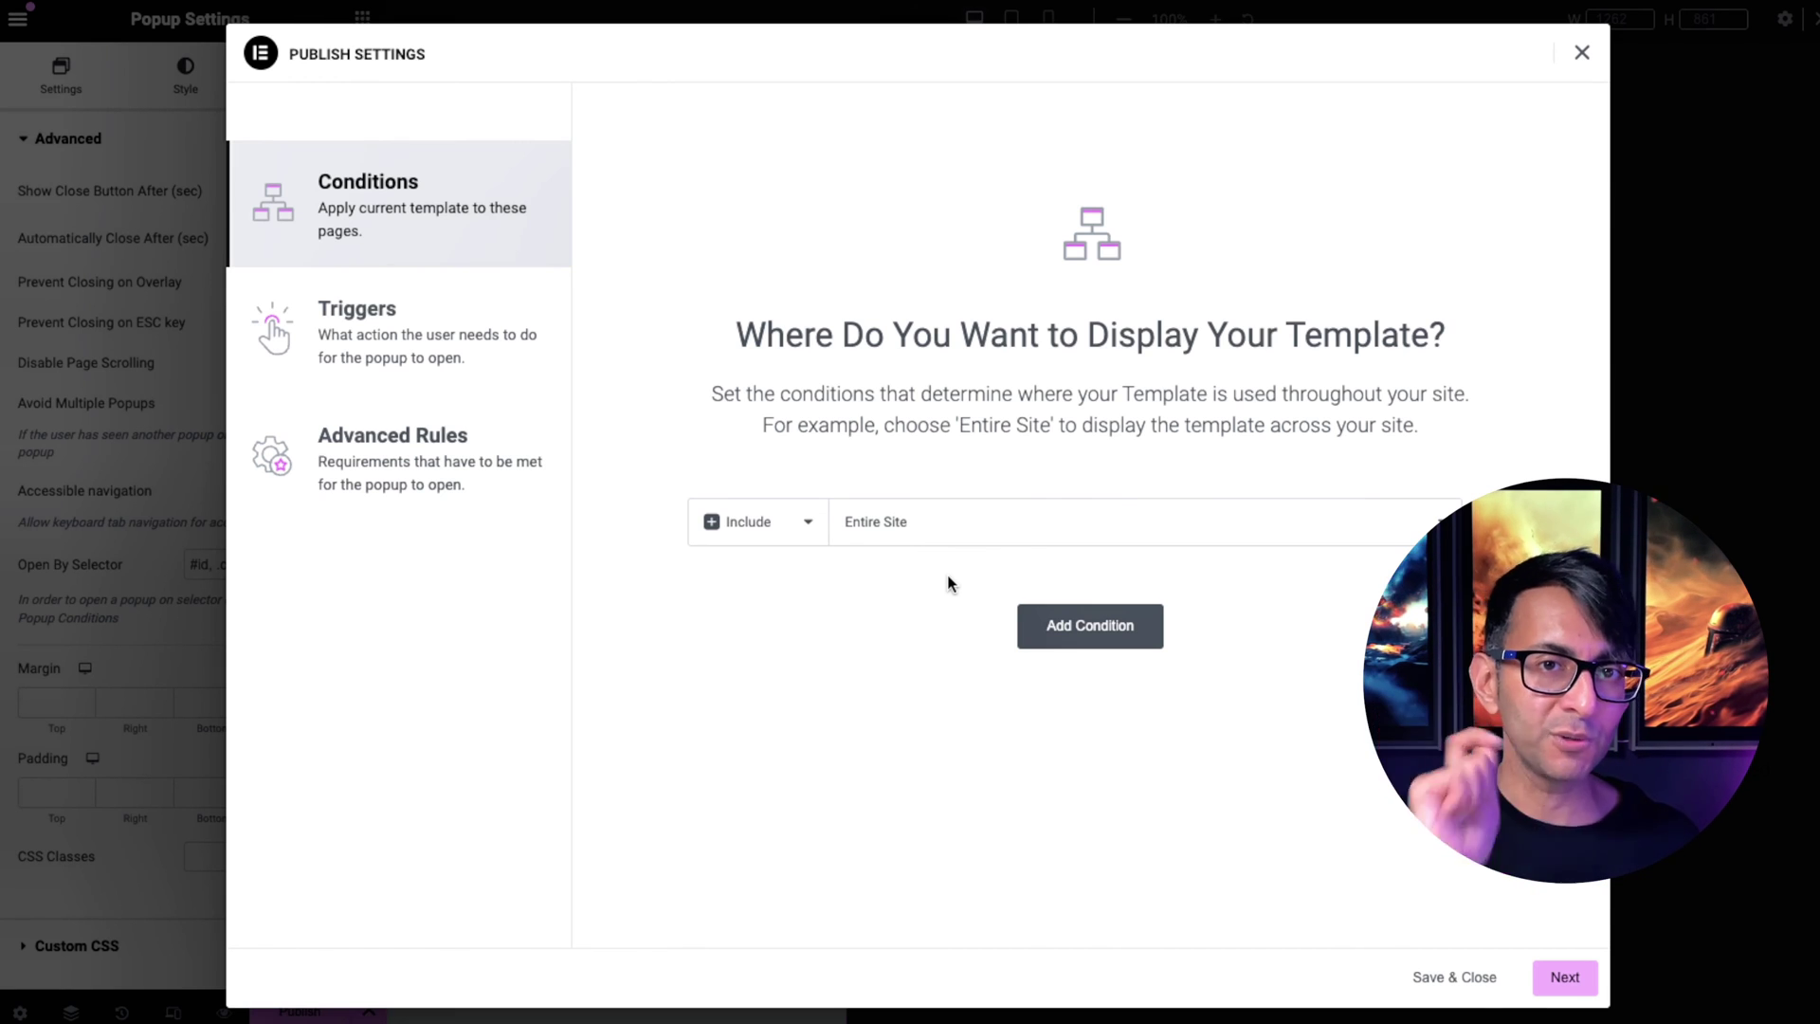
Step: Review the popup's triggers and advanced rules, leave them all off, and save and close the publish settings
click(531, 342)
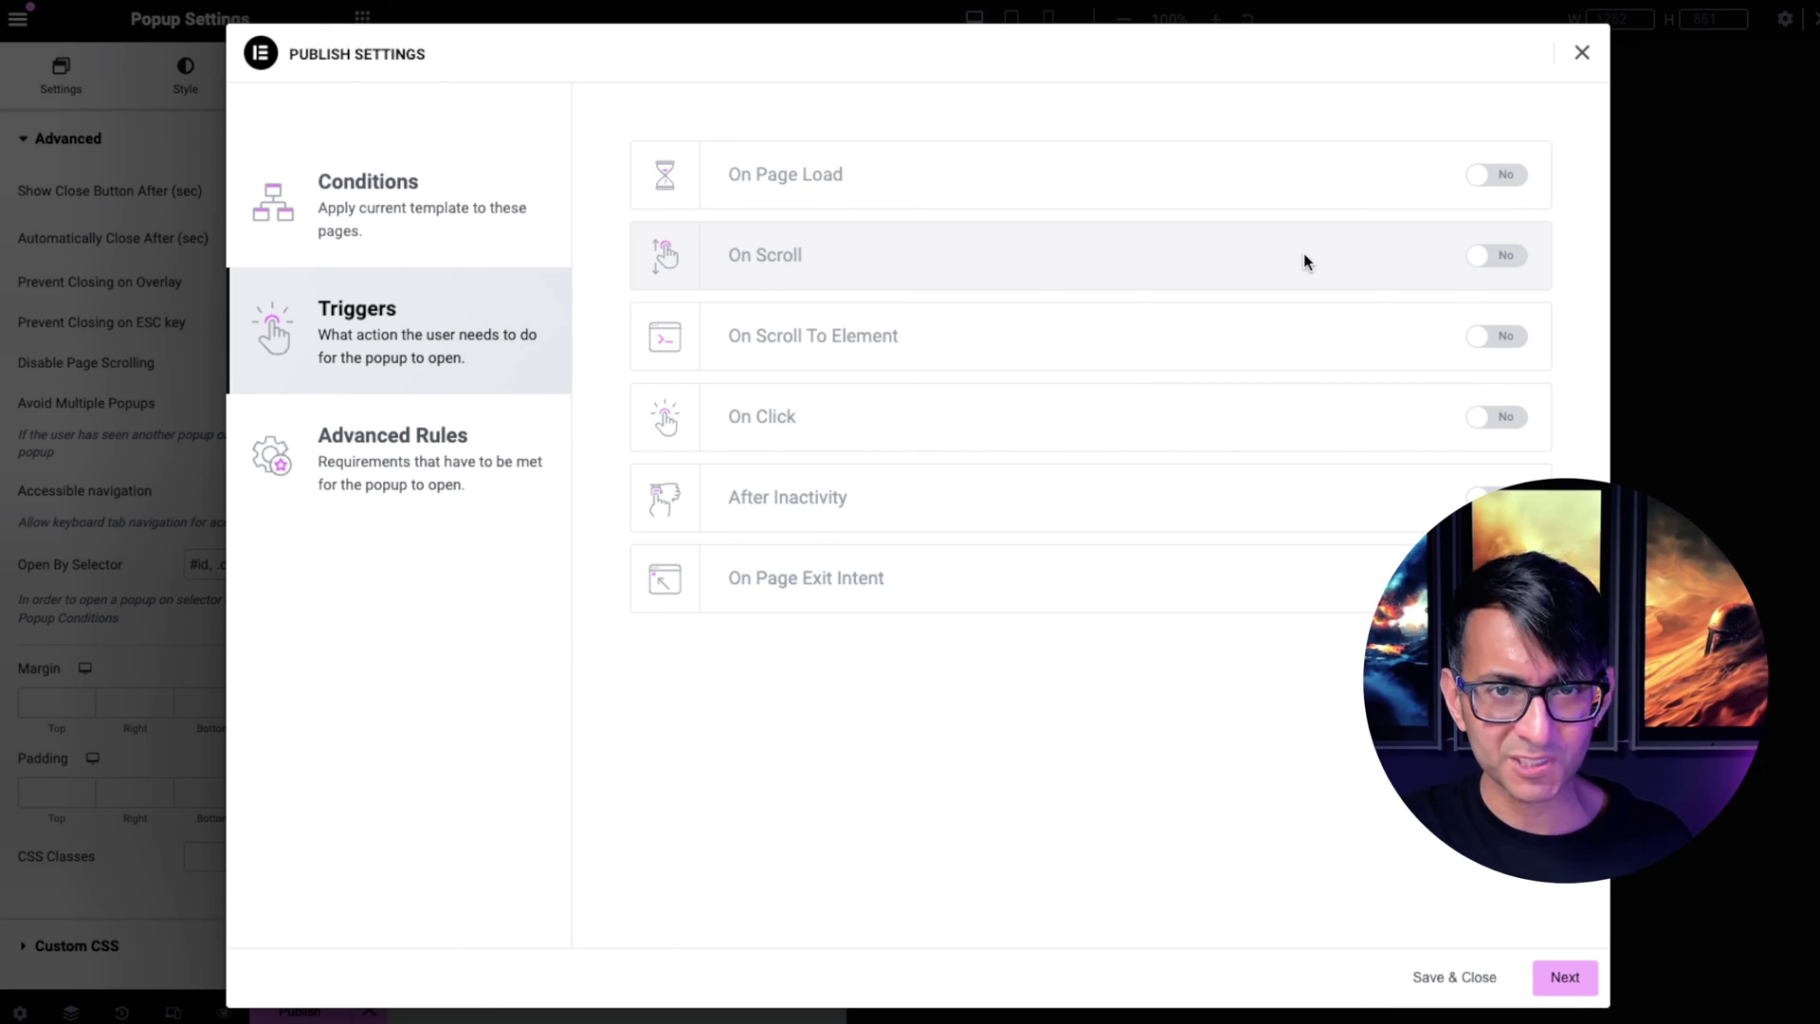
click(436, 441)
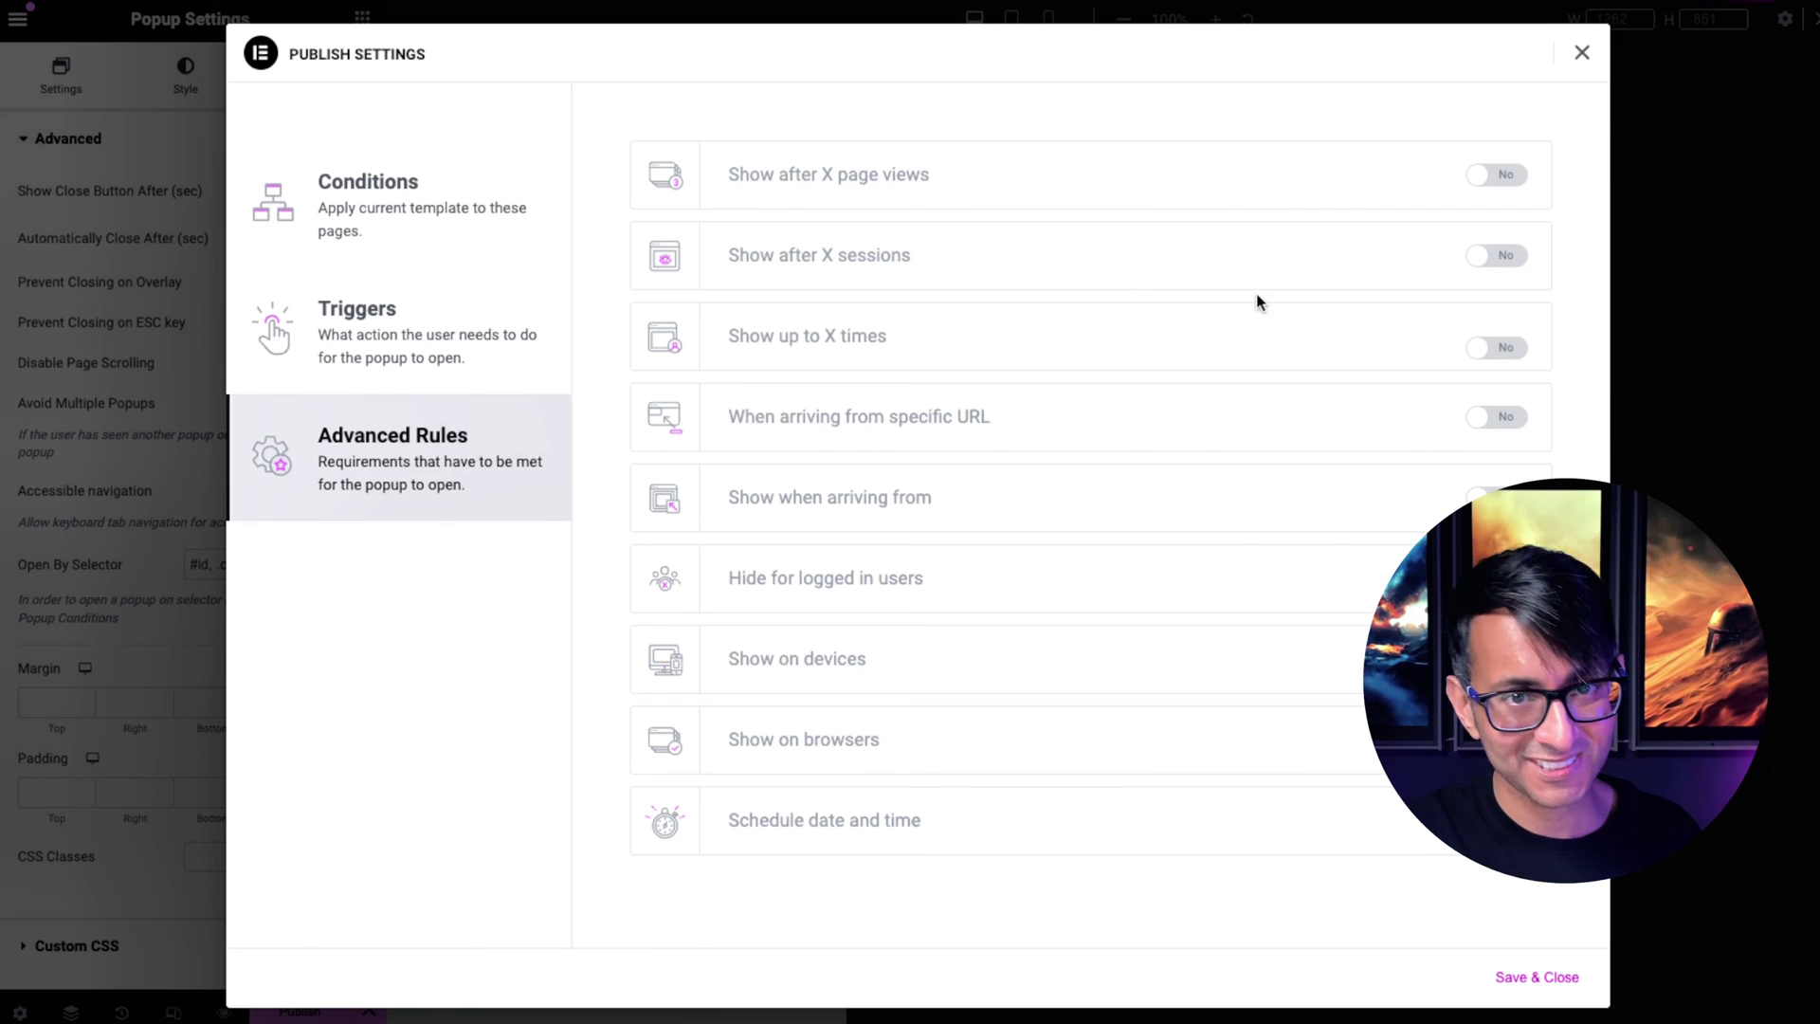
click(1521, 981)
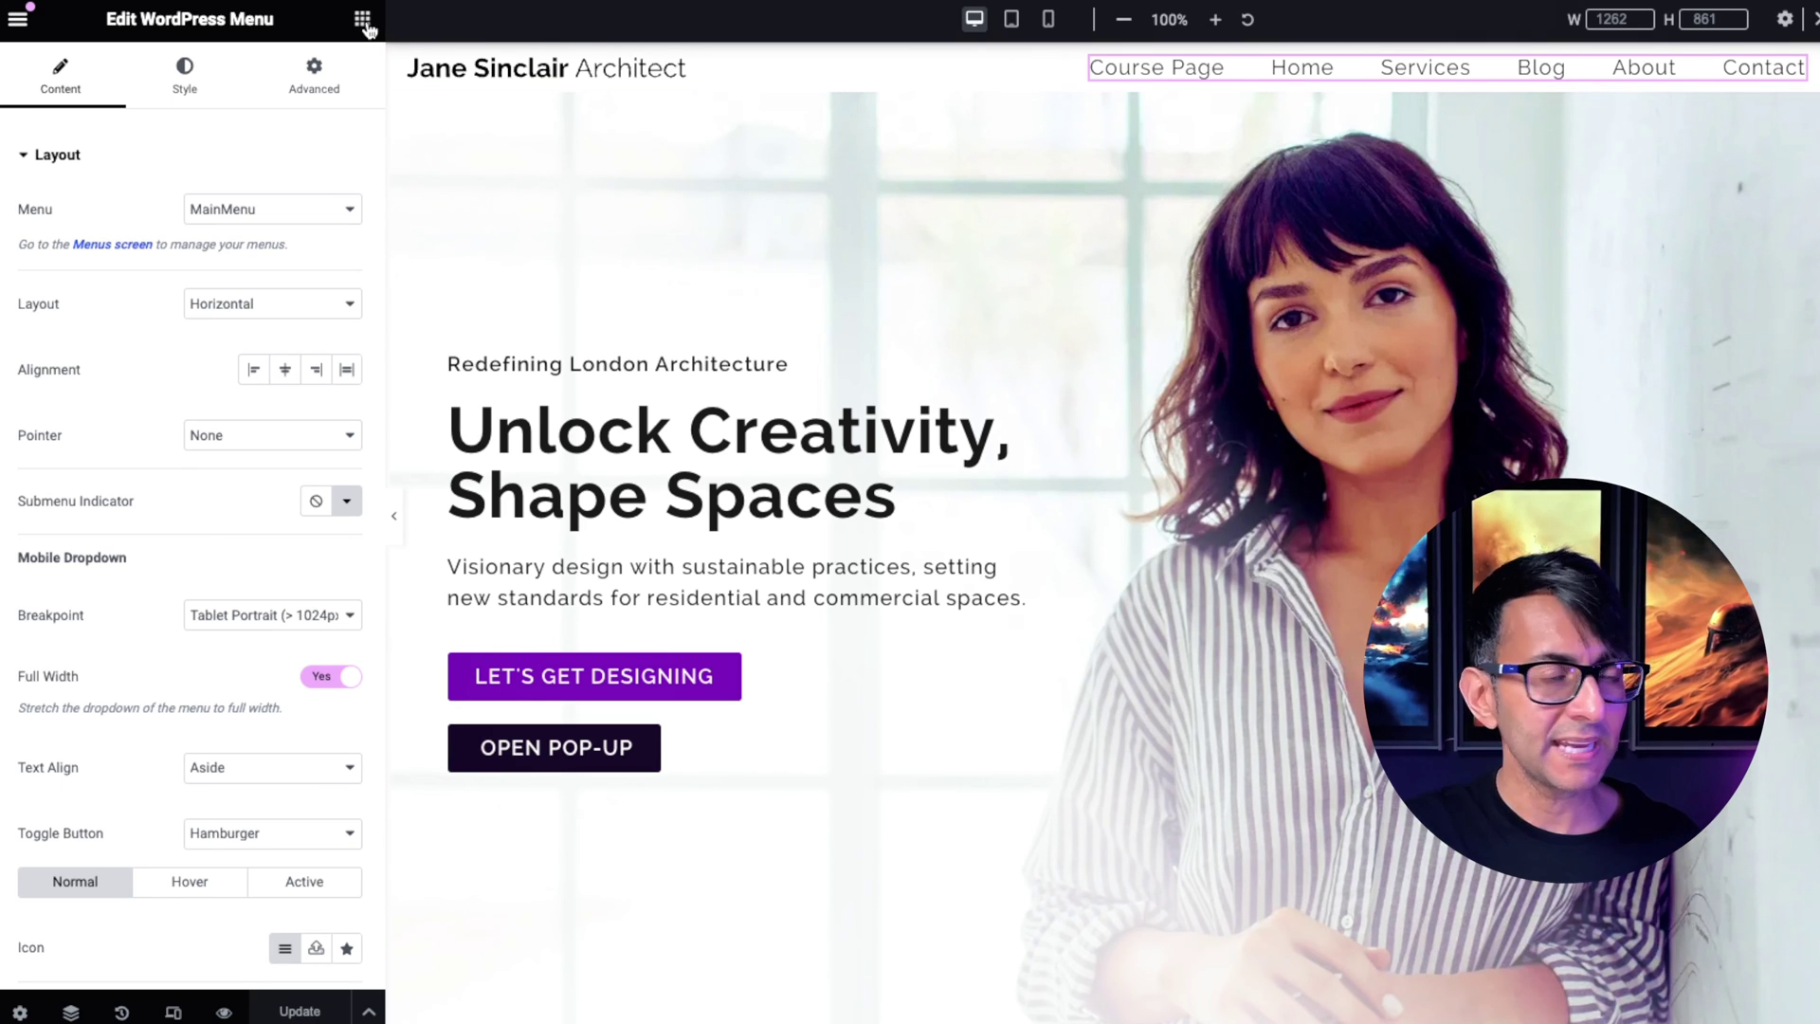
Step: Add an Icon widget with a reduced-size bars icon beside the header menu
click(182, 269)
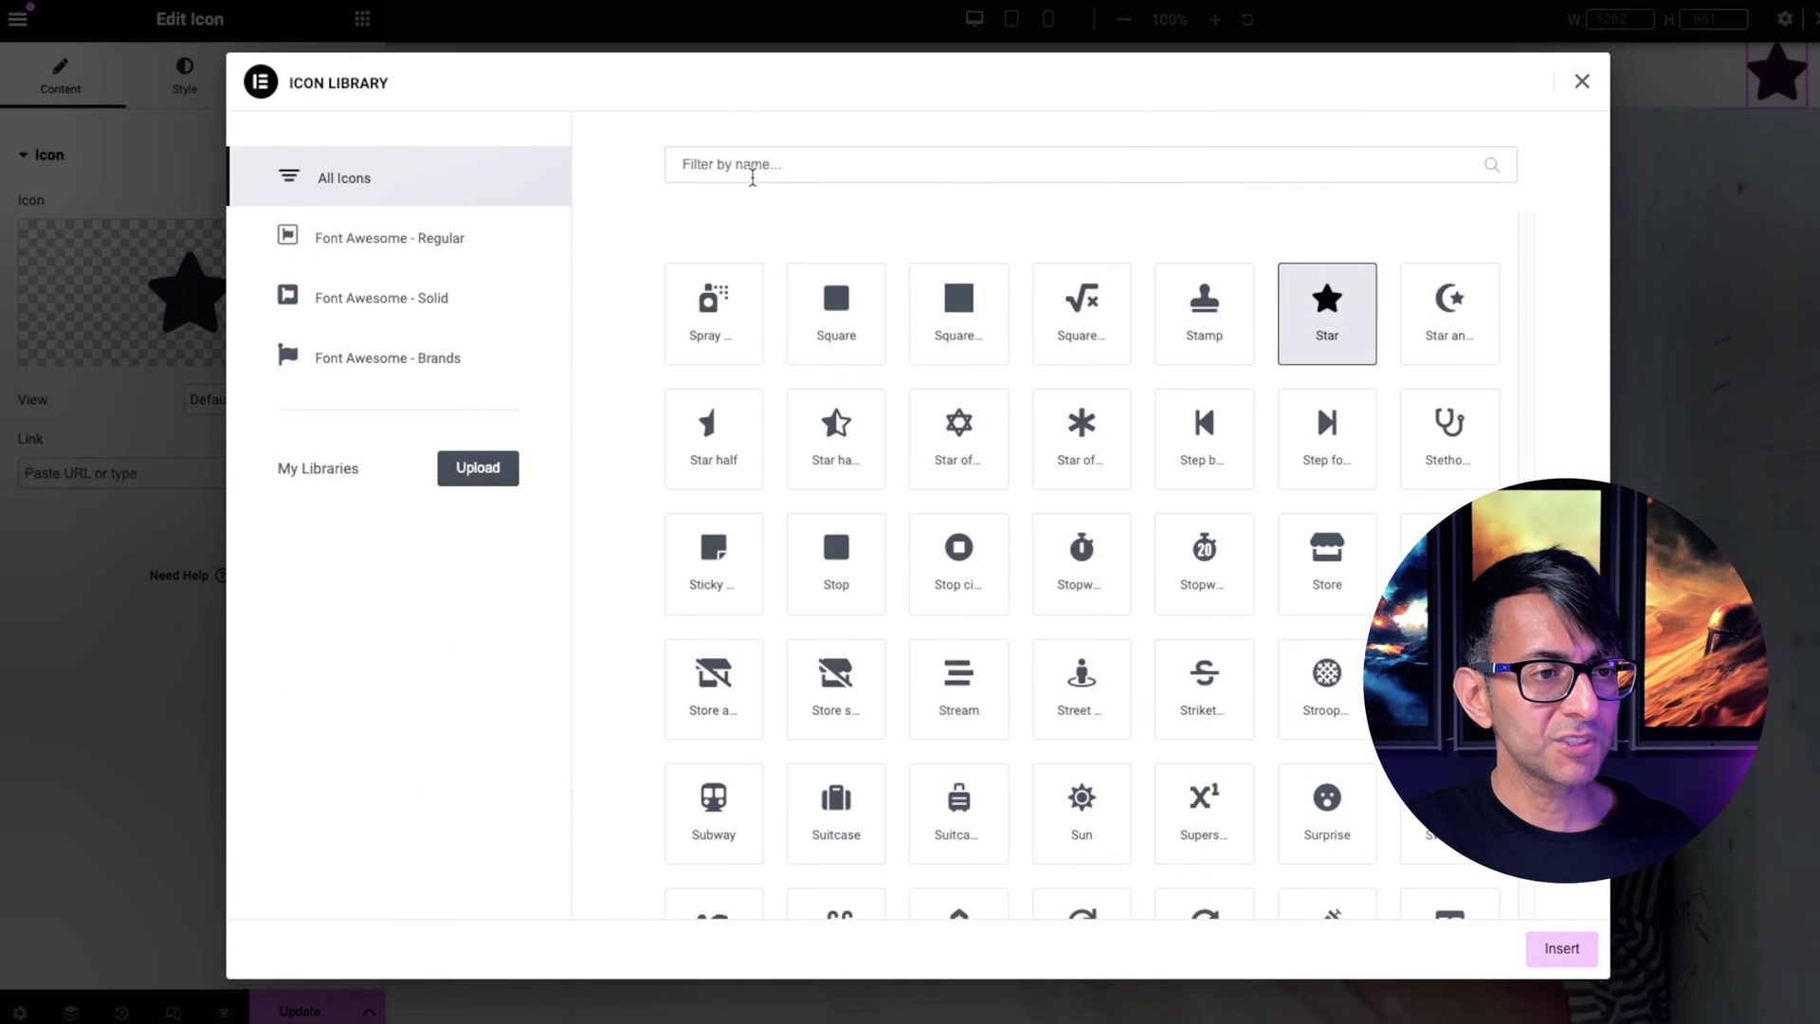
click(764, 167)
text(bars)
double_click(715, 313)
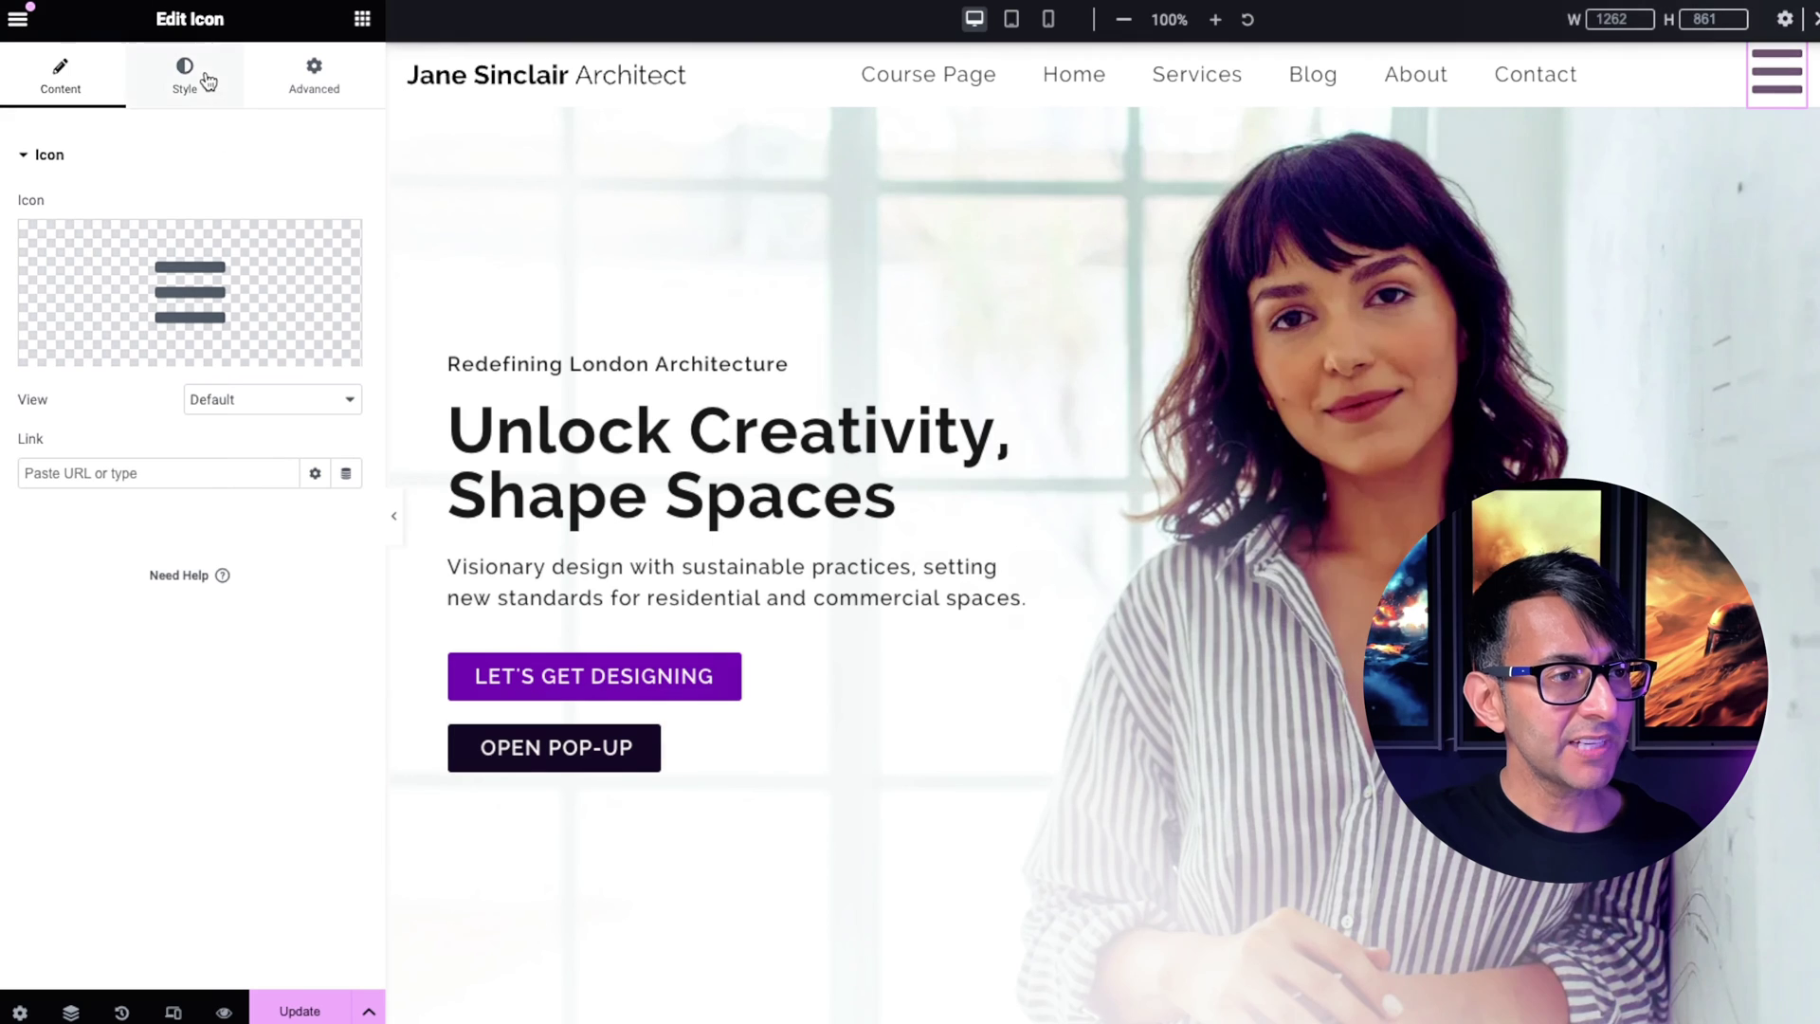
click(183, 76)
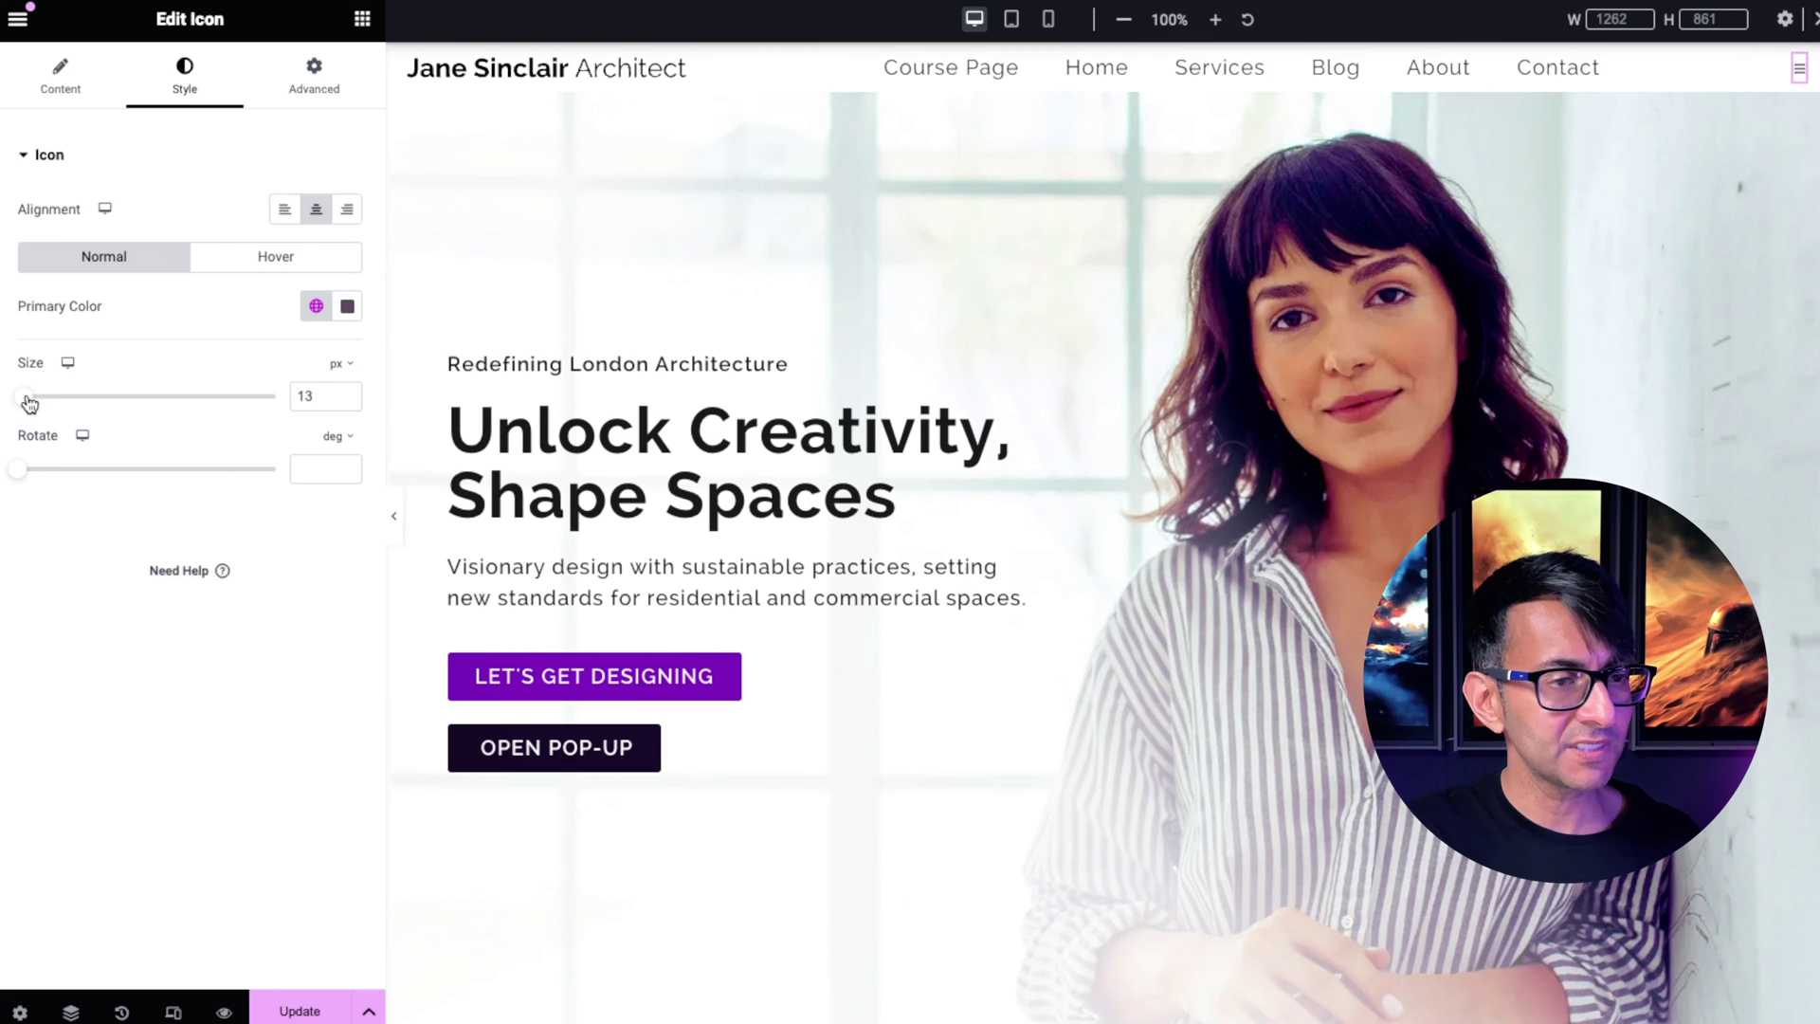
click(61, 81)
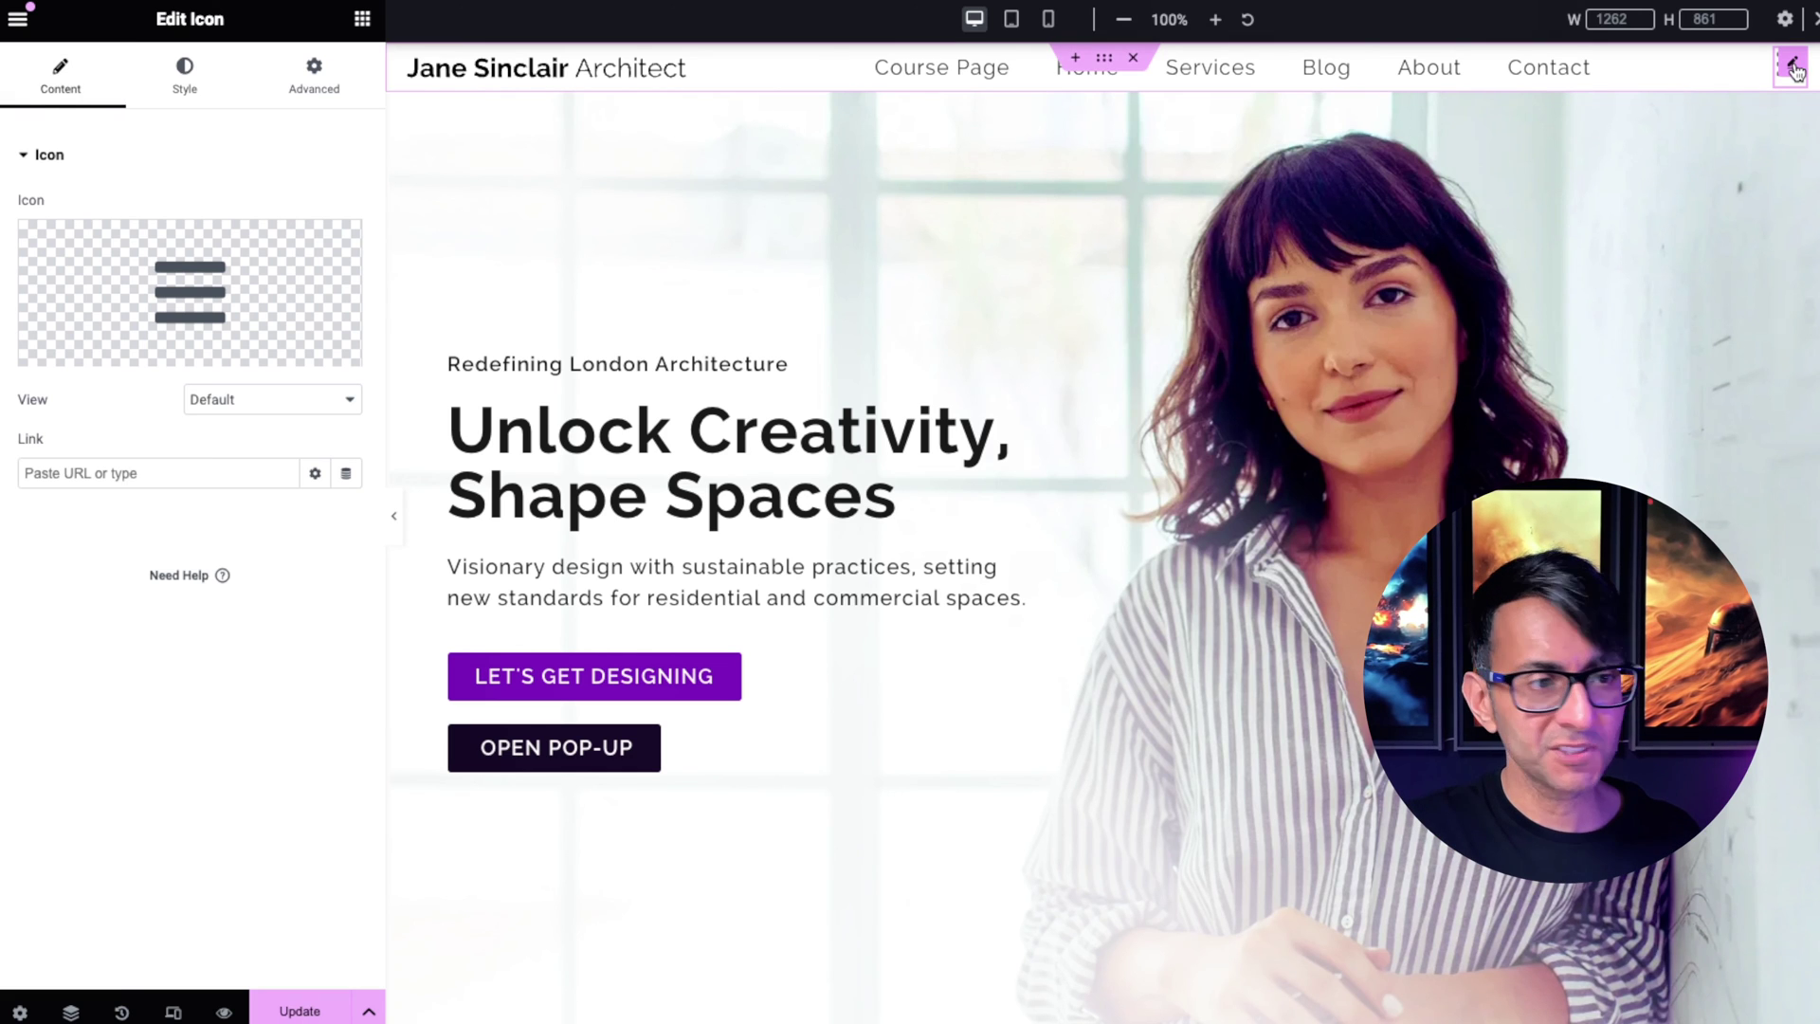
Step: Hide the header's bars icon on Desktop and Tablet Portrait, and preview the page at full width
click(313, 75)
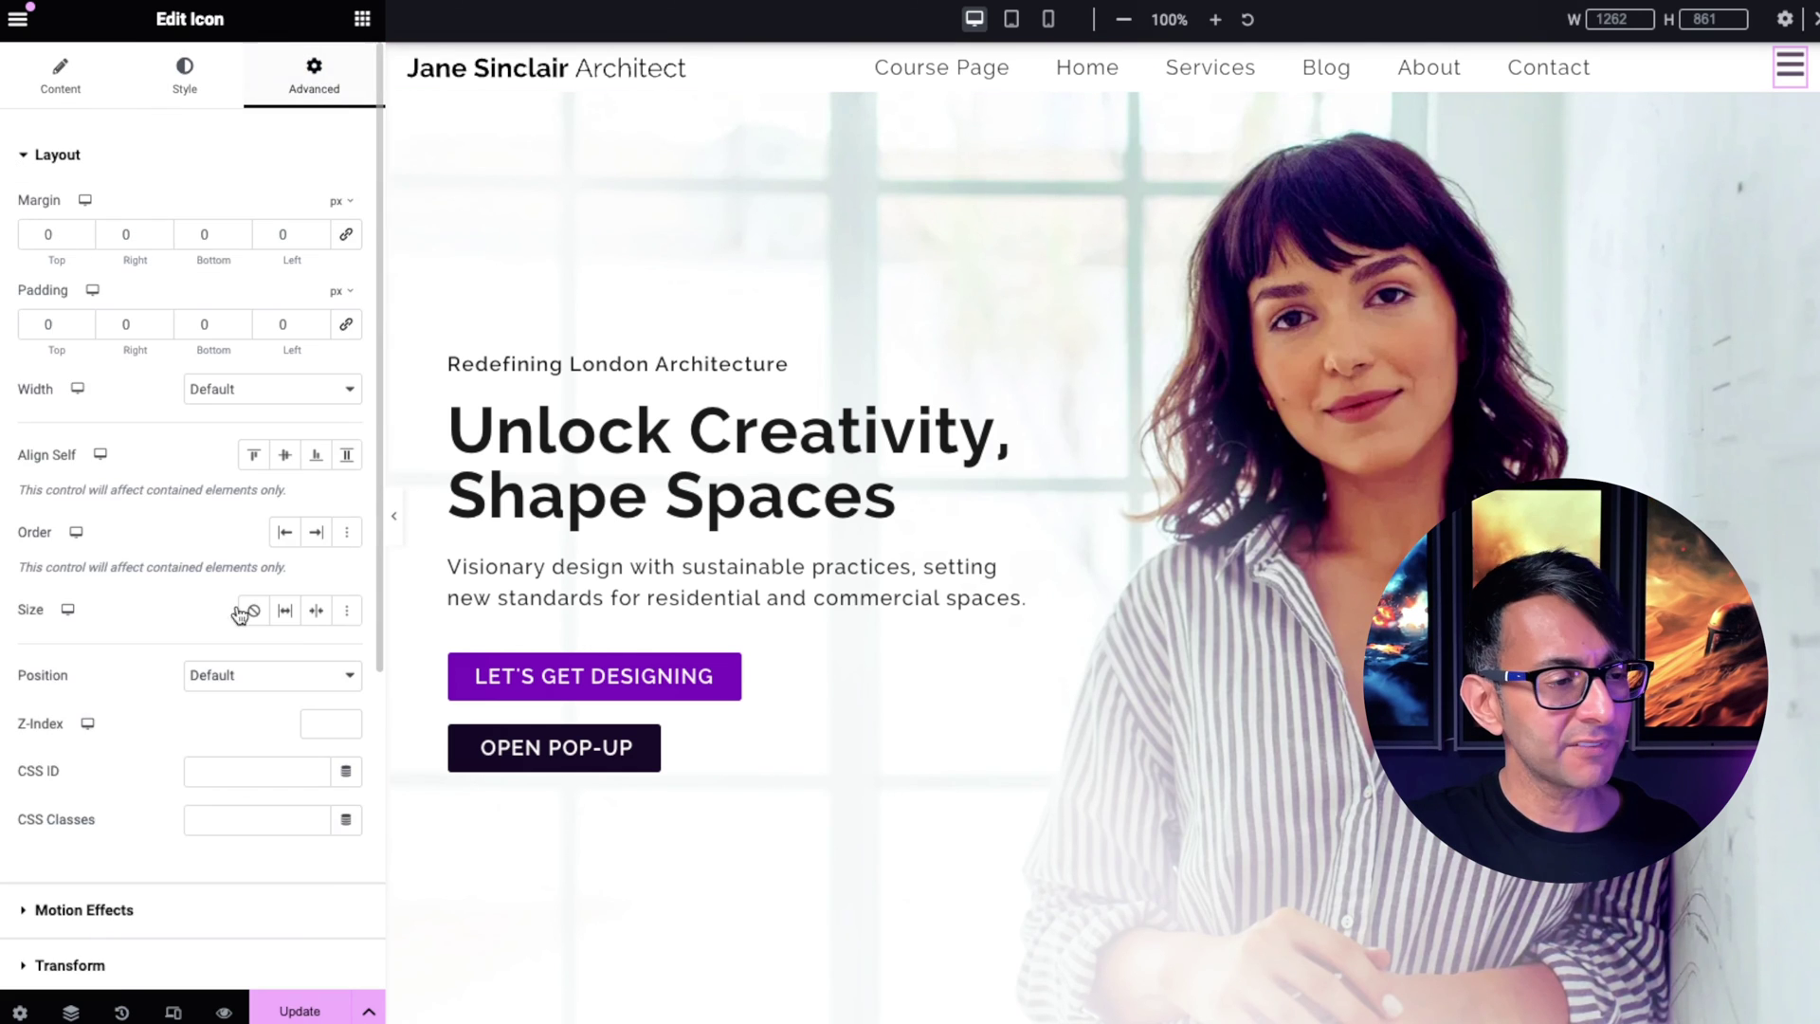
scroll(208, 674, down, 5)
click(162, 718)
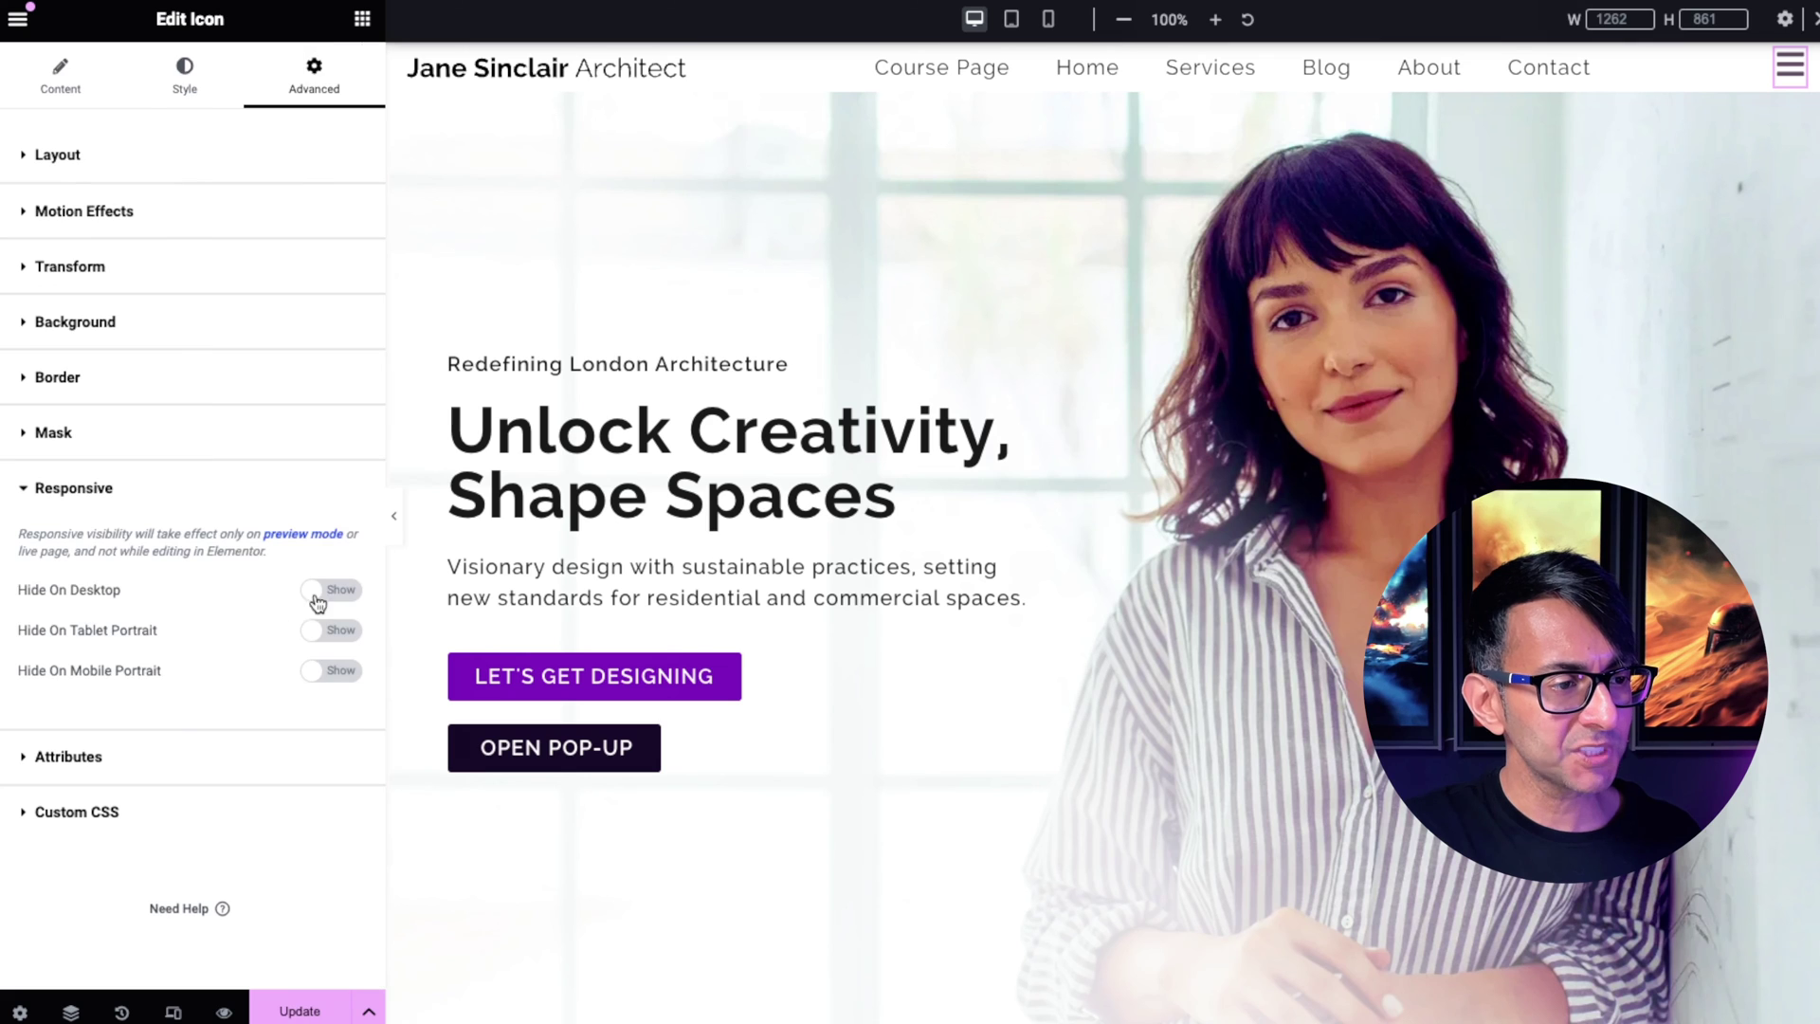
click(320, 599)
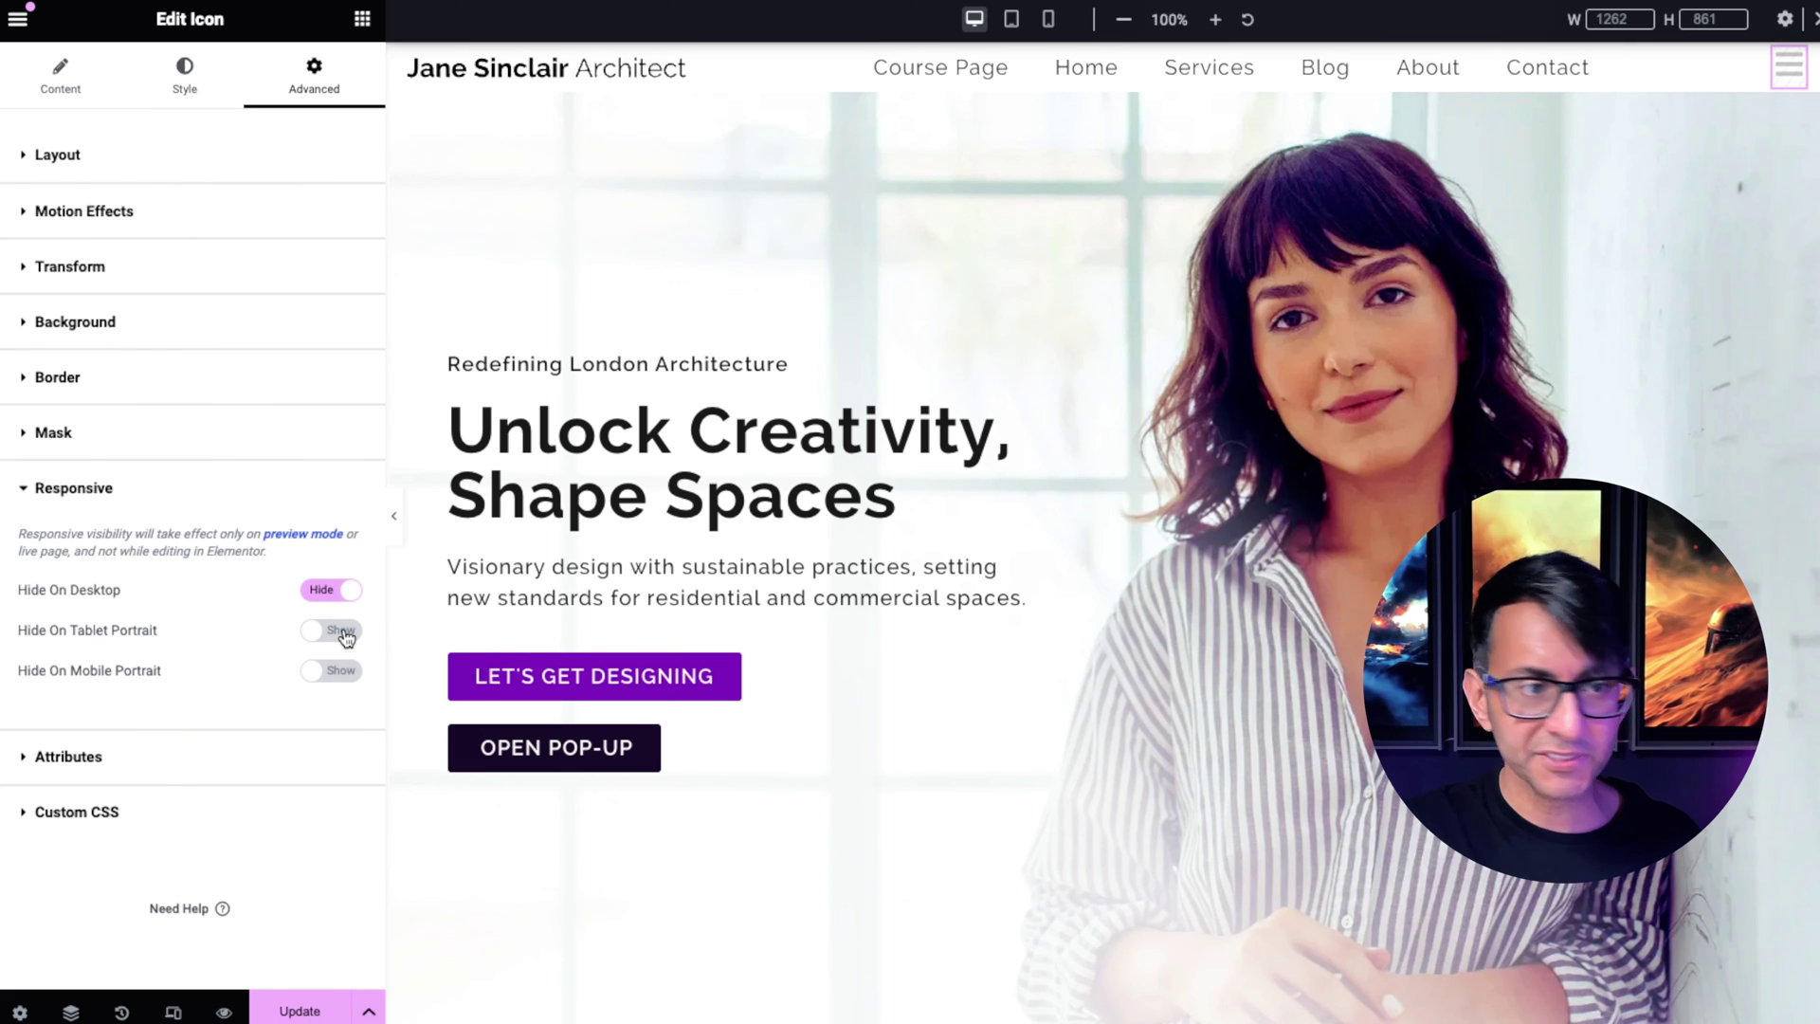
click(344, 633)
click(394, 515)
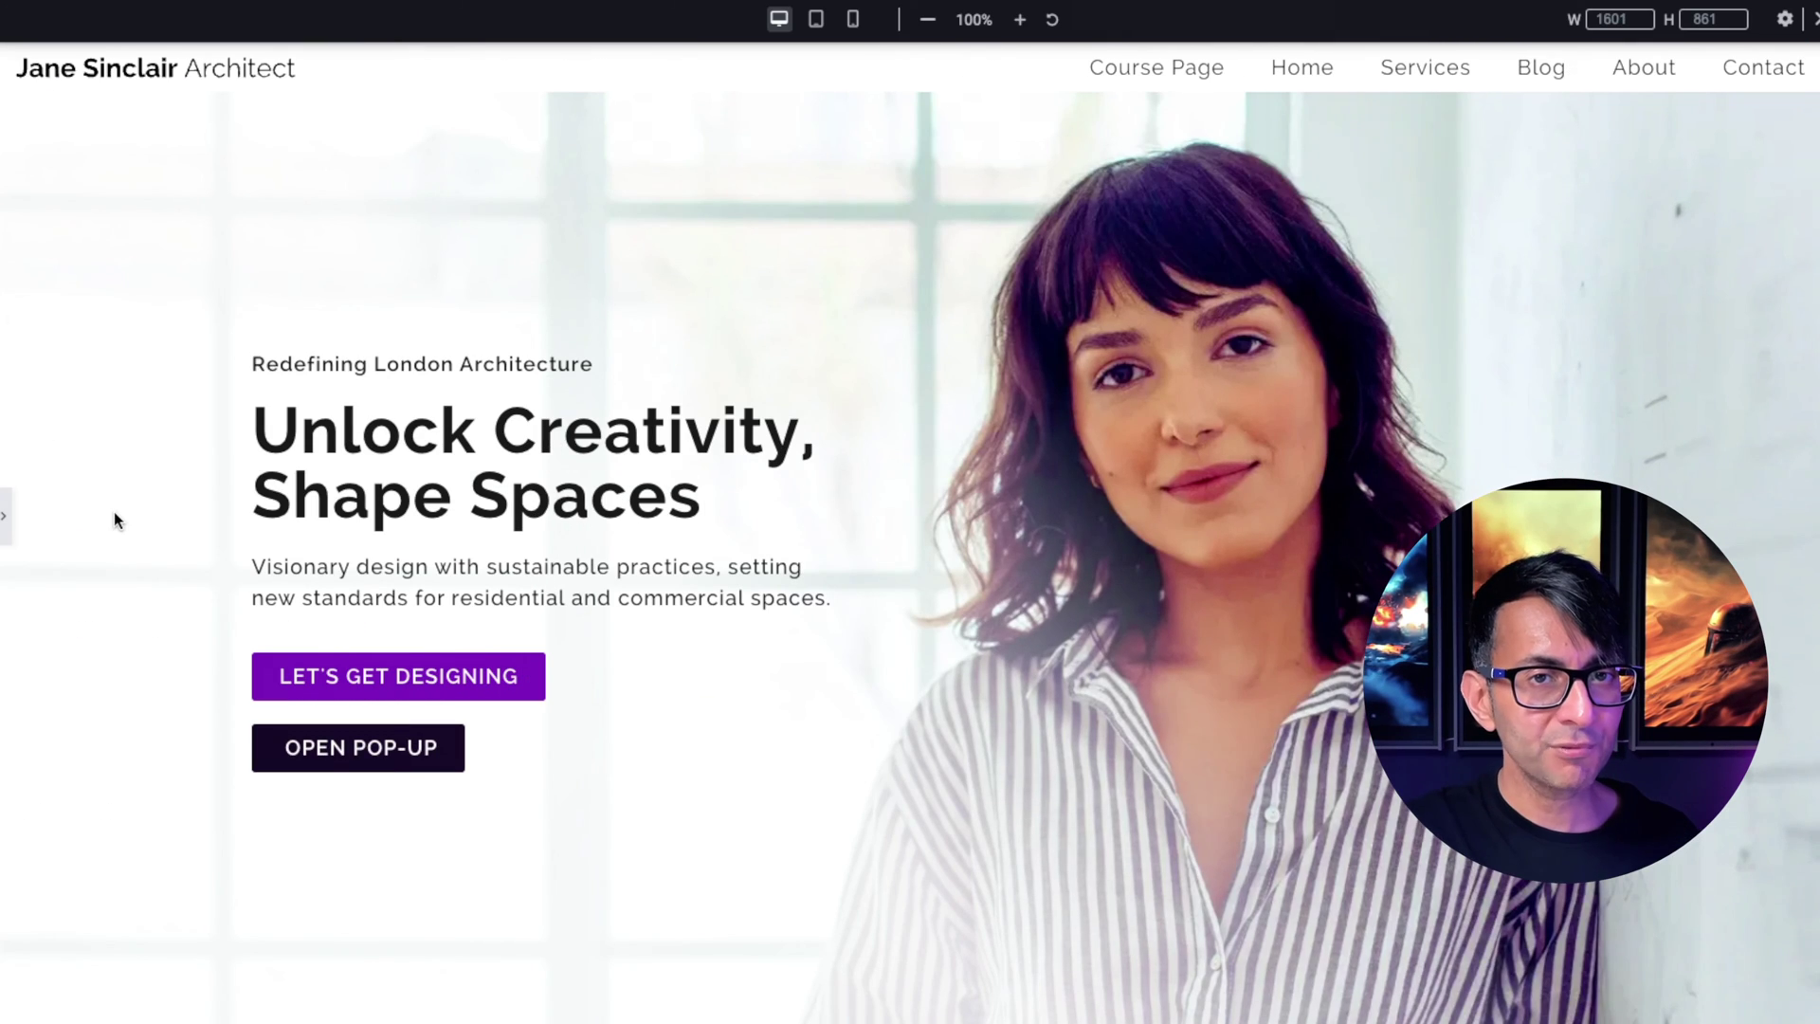
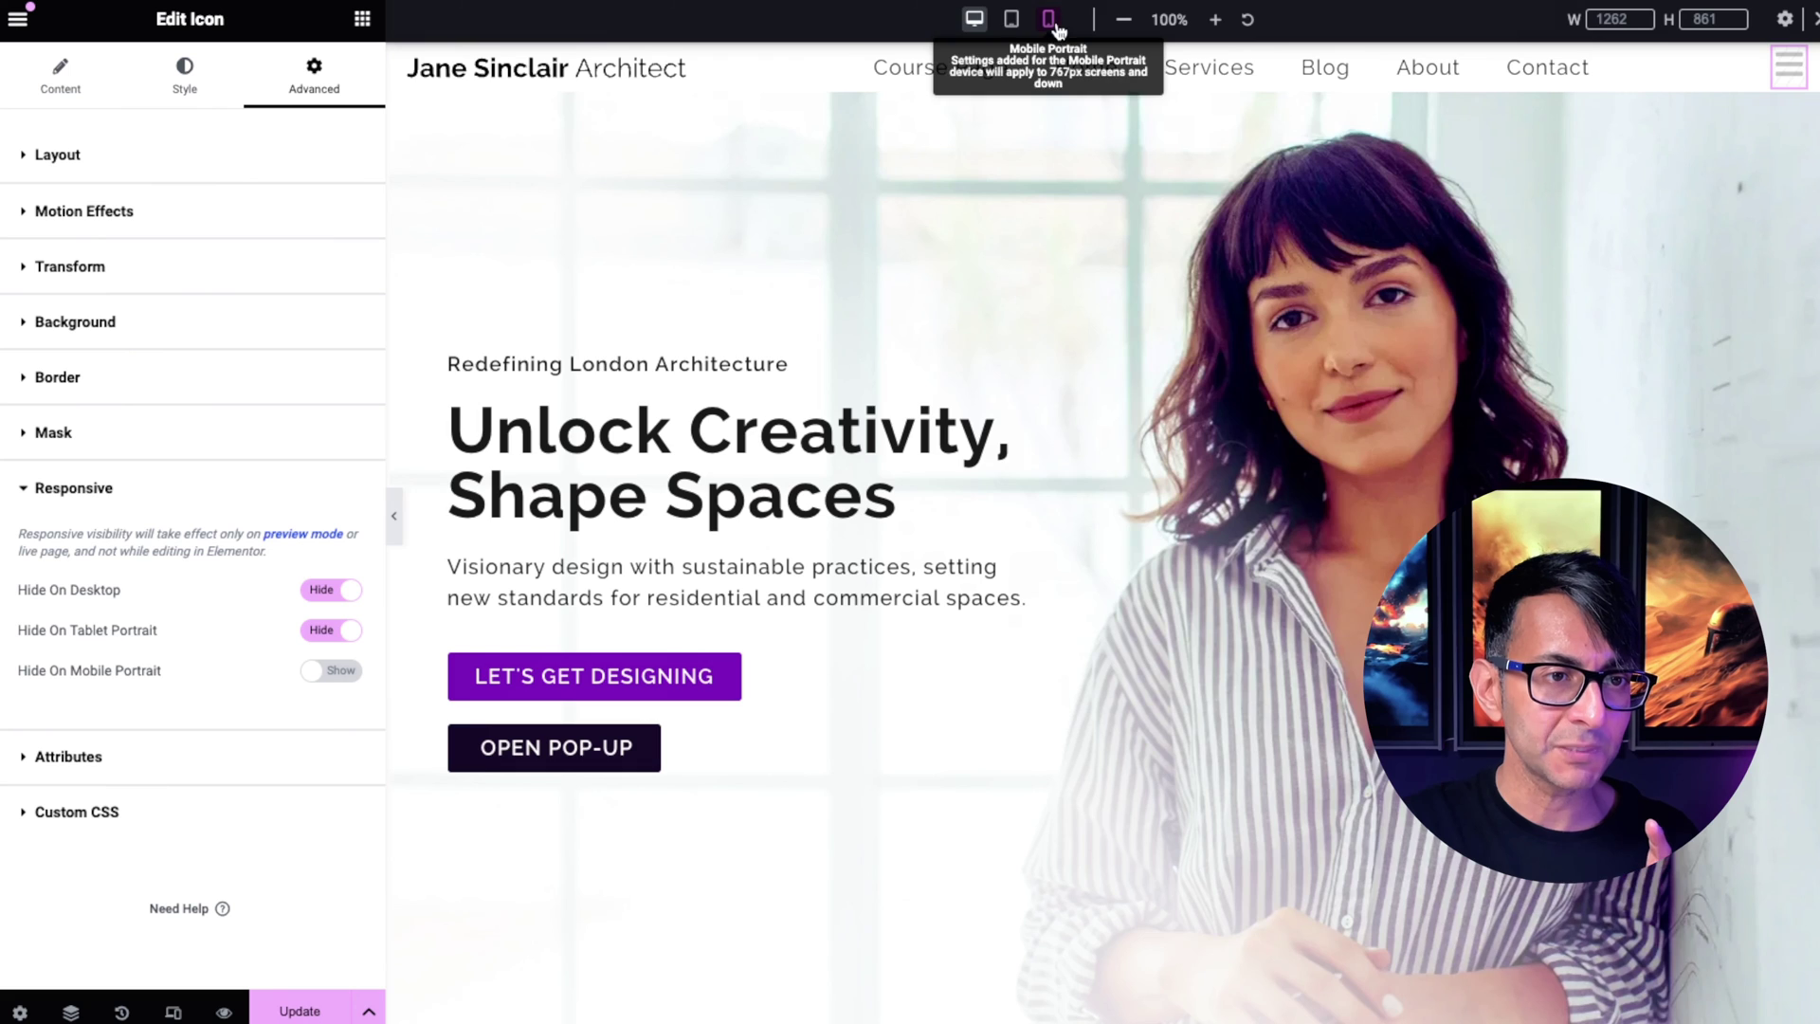
Step: Switch to the Mobile Portrait view, hide the header's WordPress Menu on Mobile Portrait, and preview the mobile header
click(1047, 19)
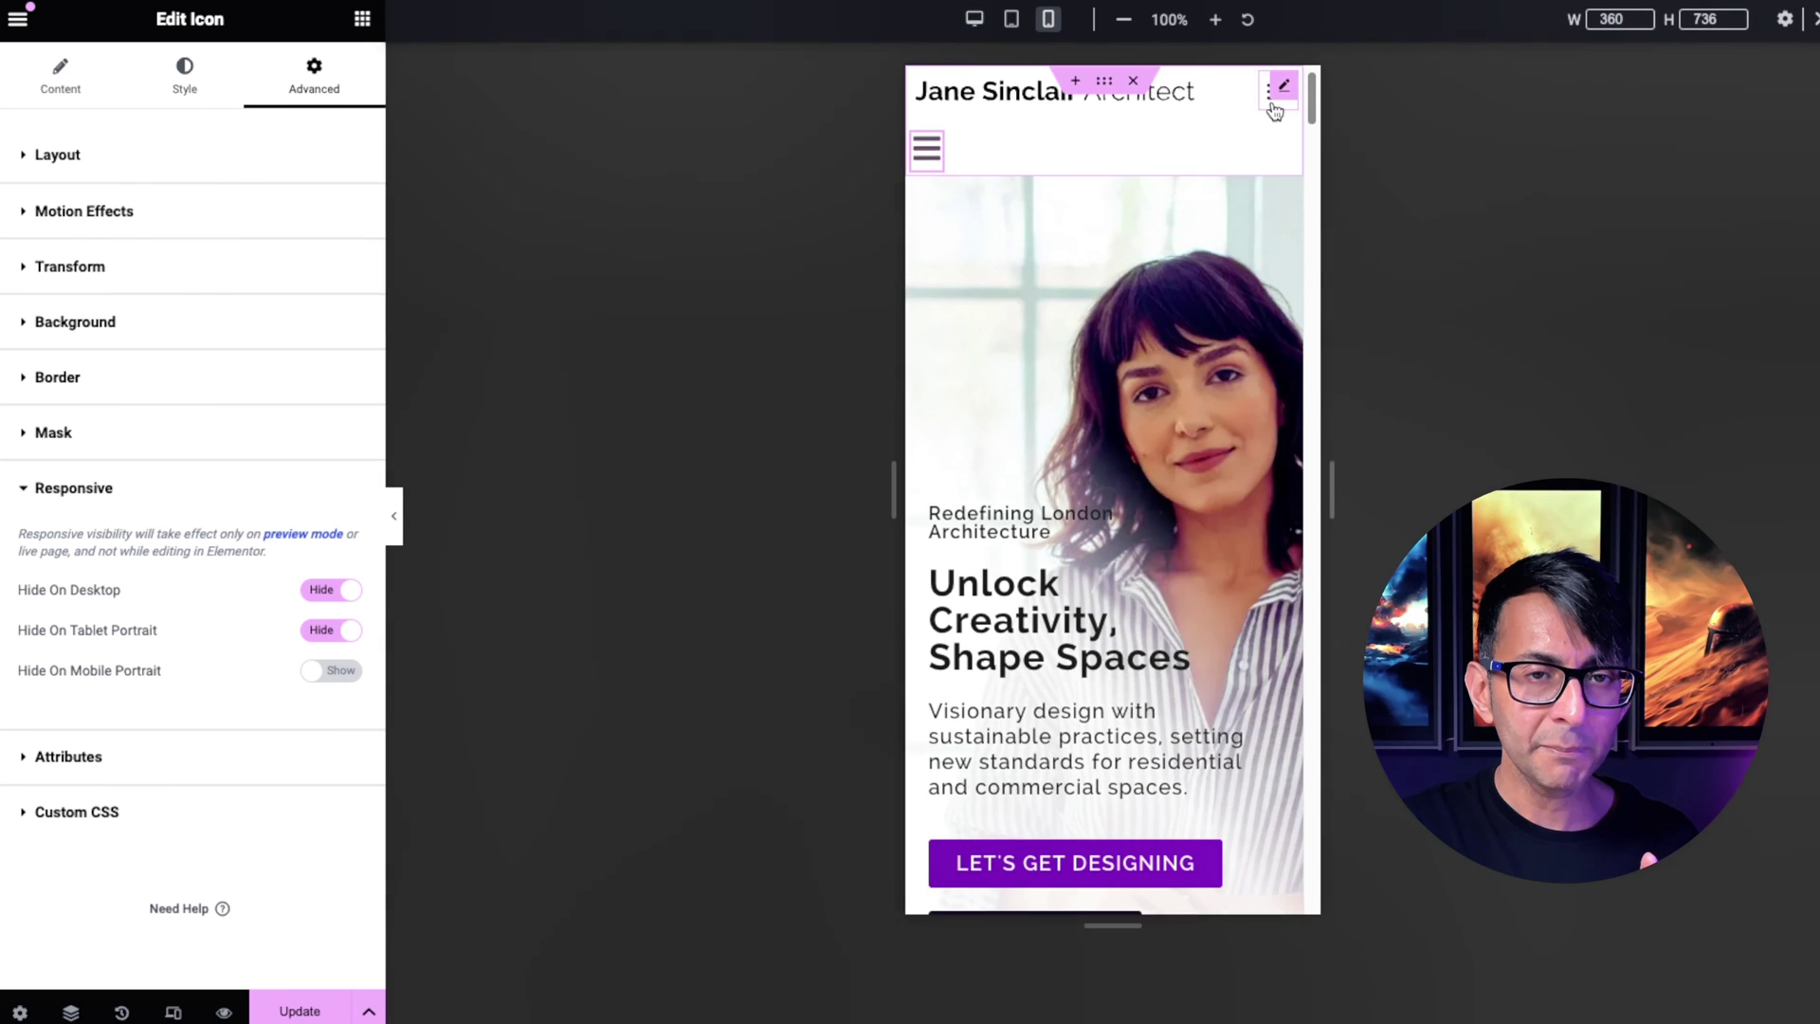
click(1049, 23)
click(1049, 22)
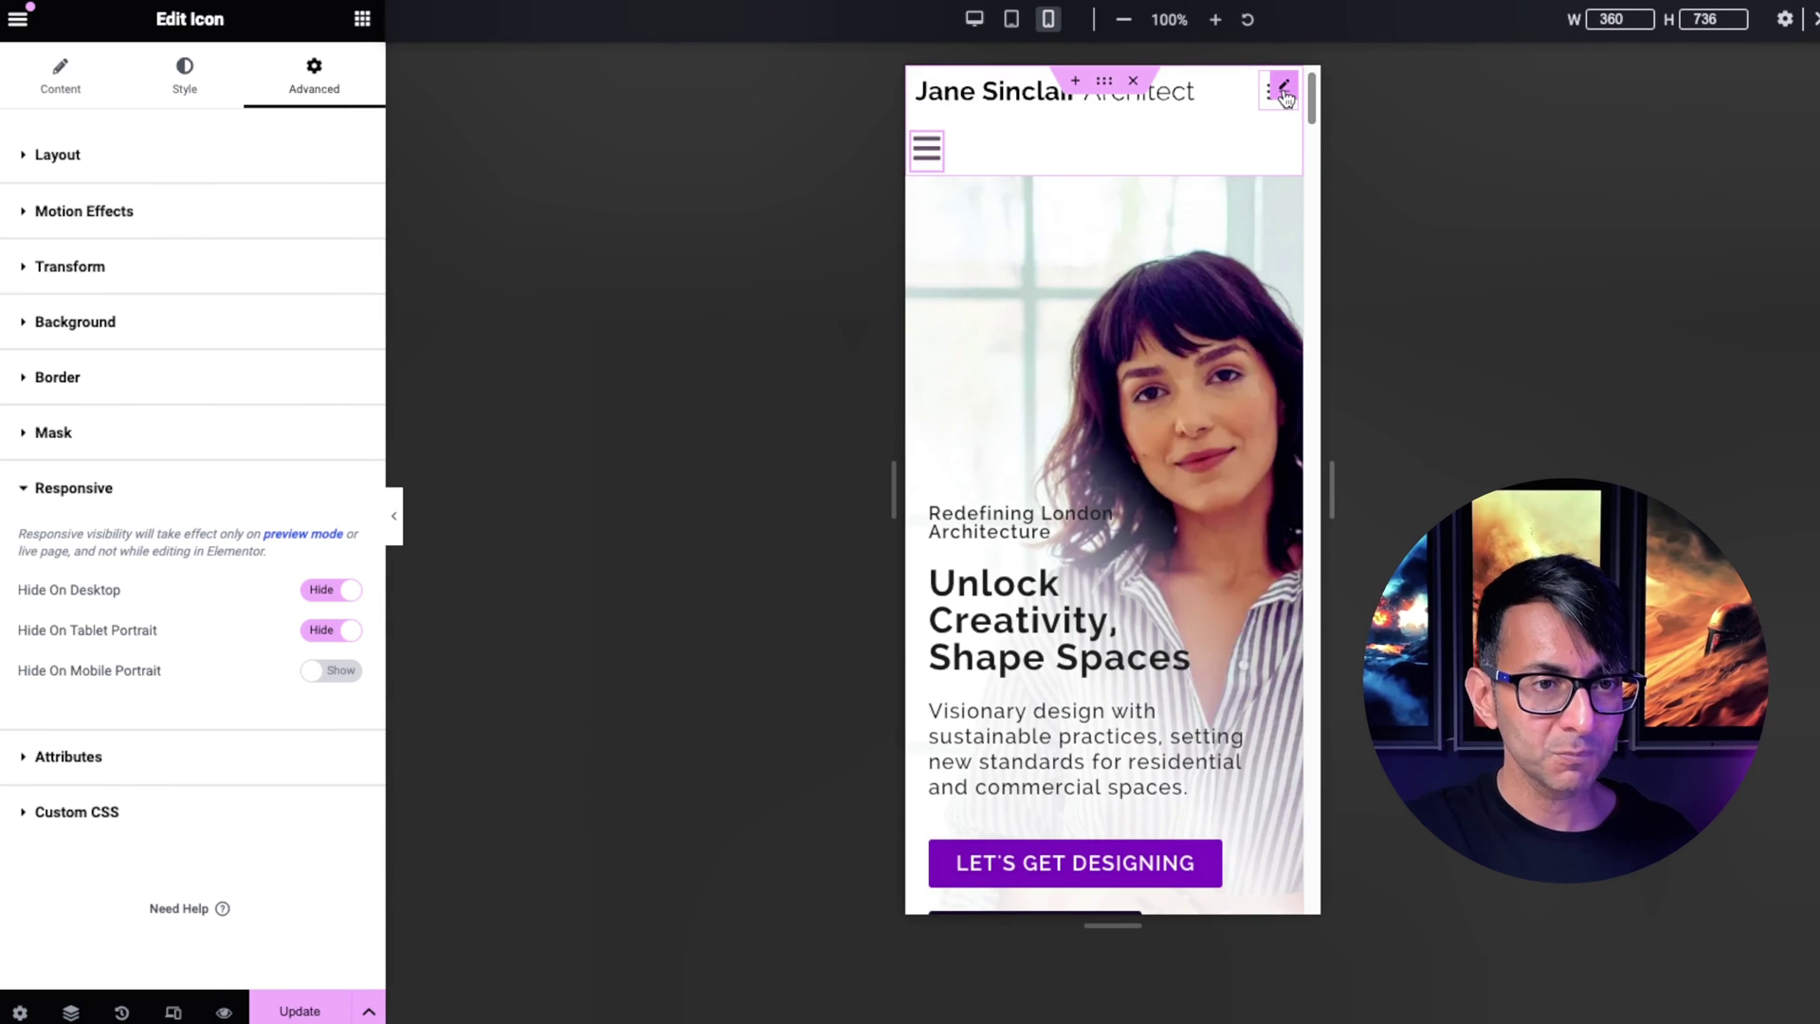
click(1283, 89)
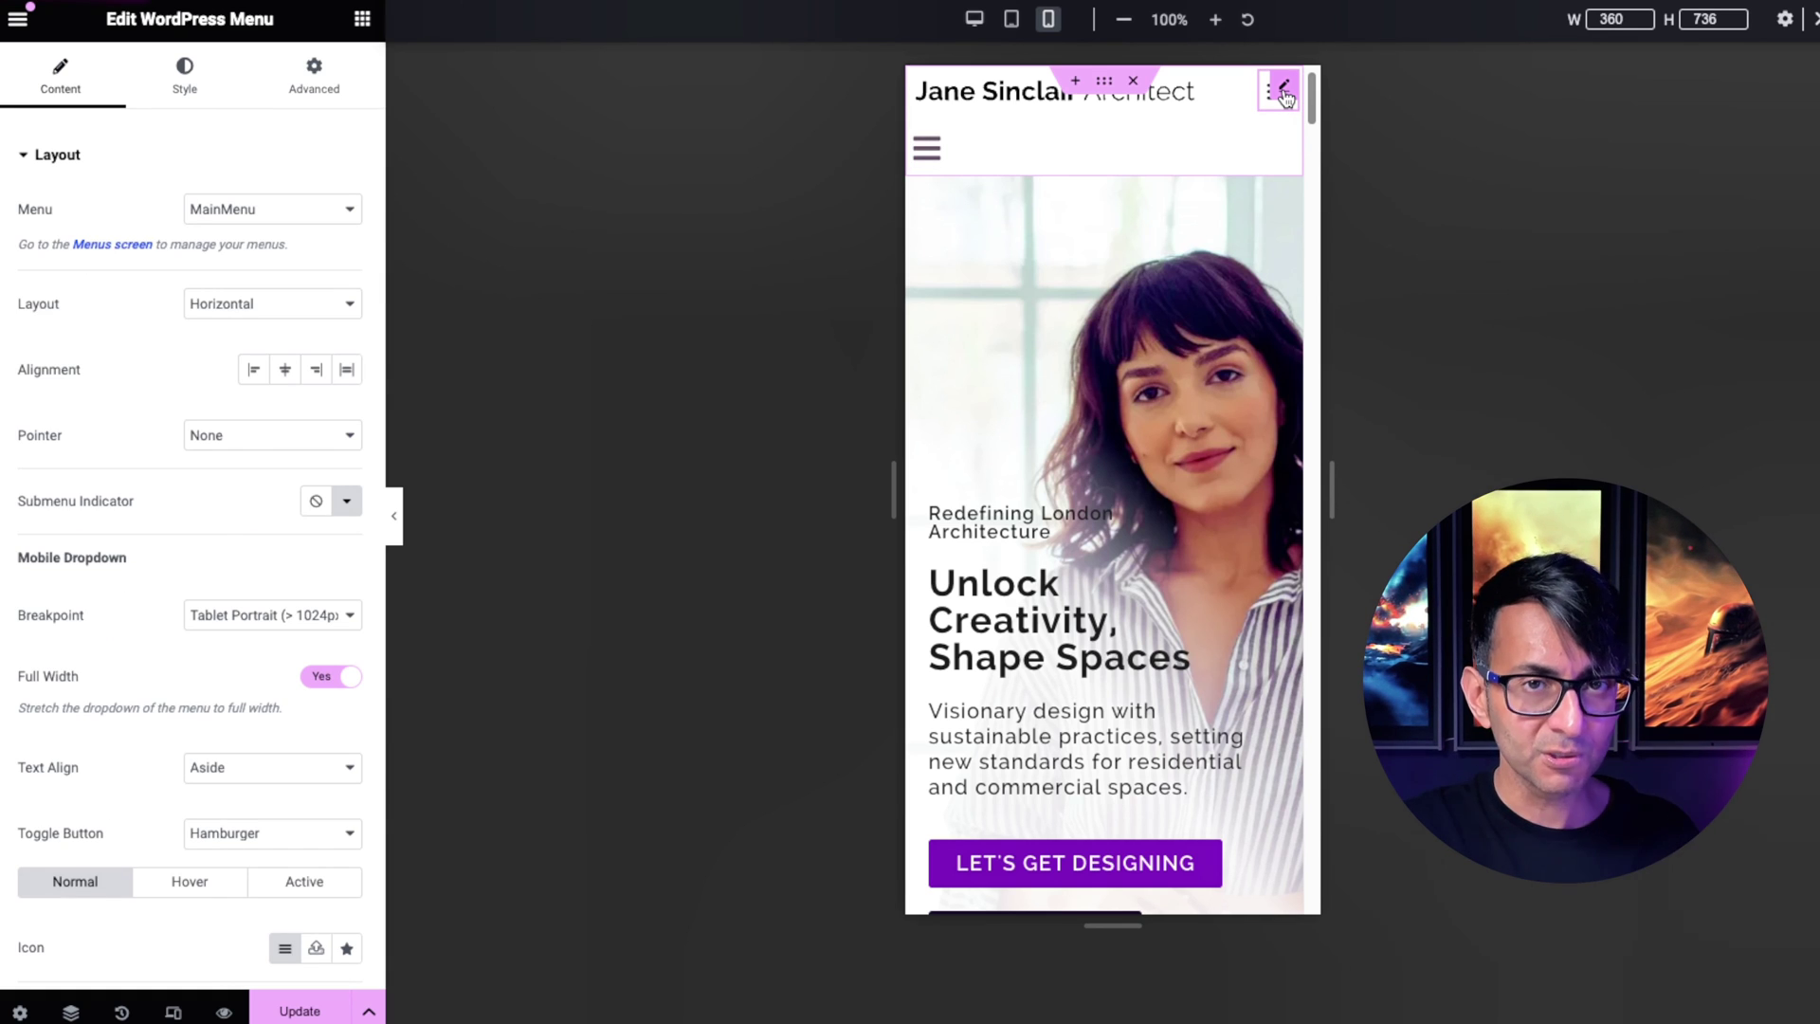
click(329, 88)
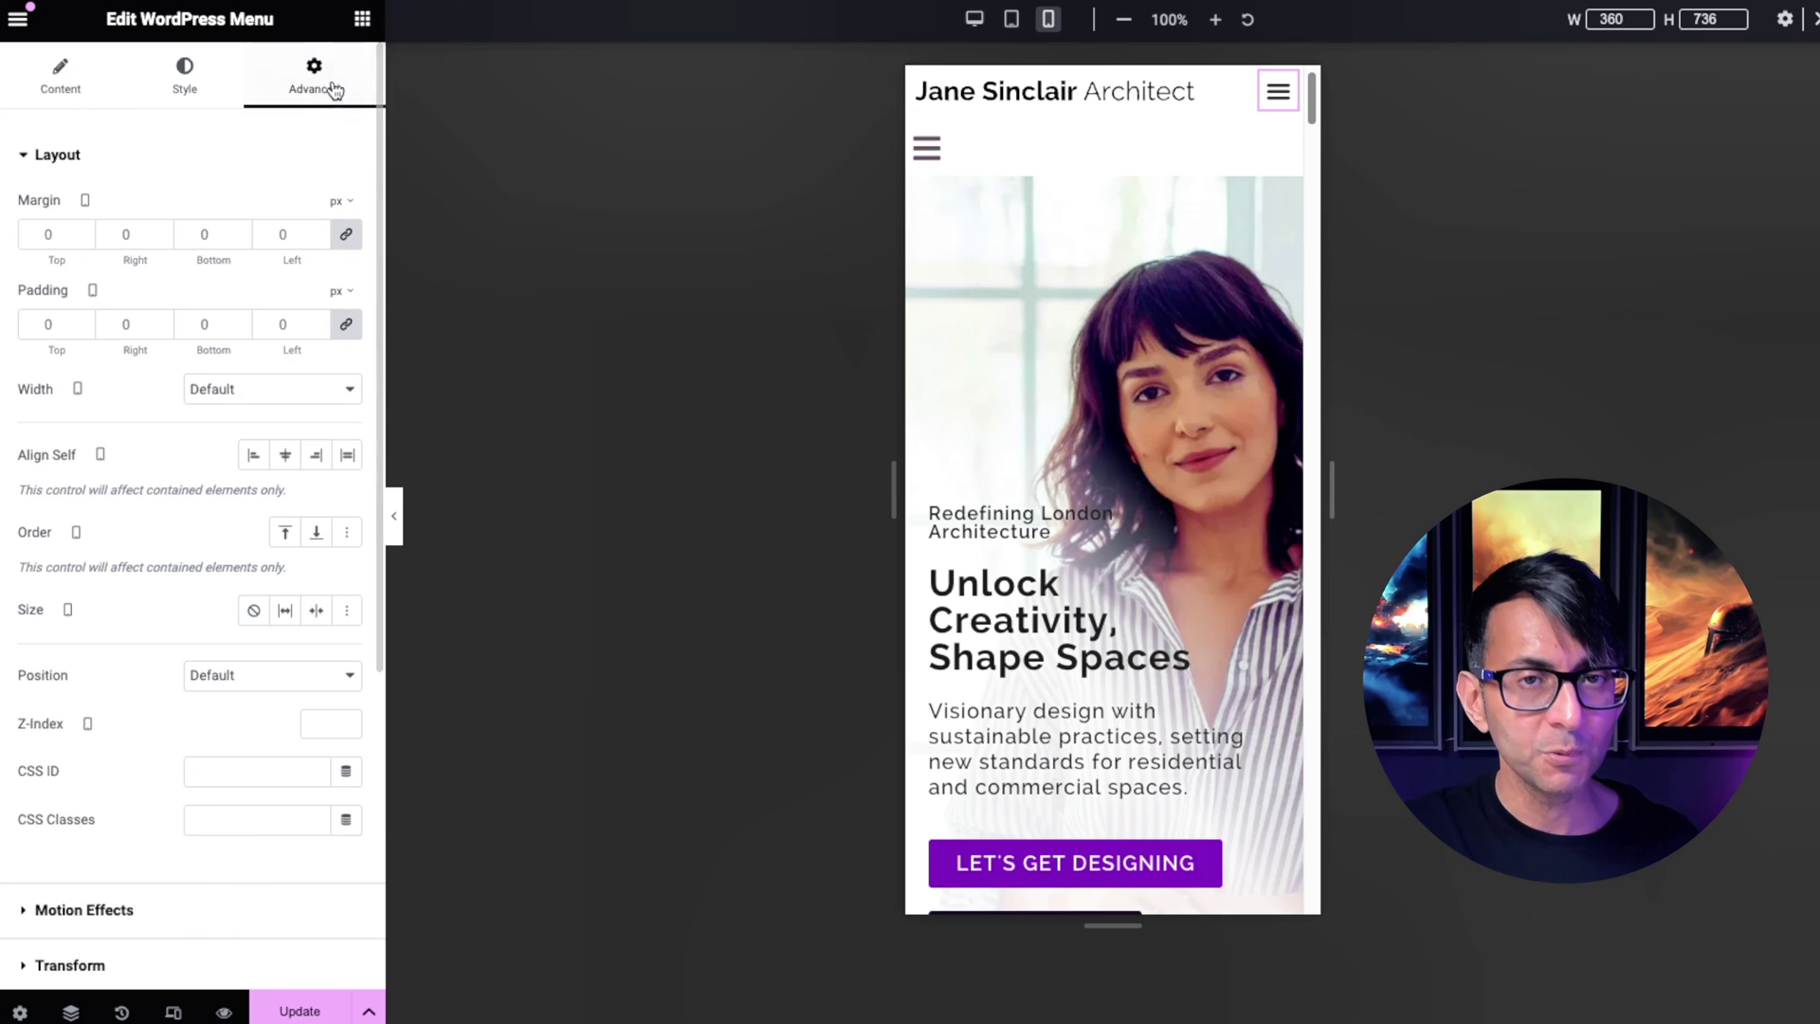
scroll(243, 815, down, 3)
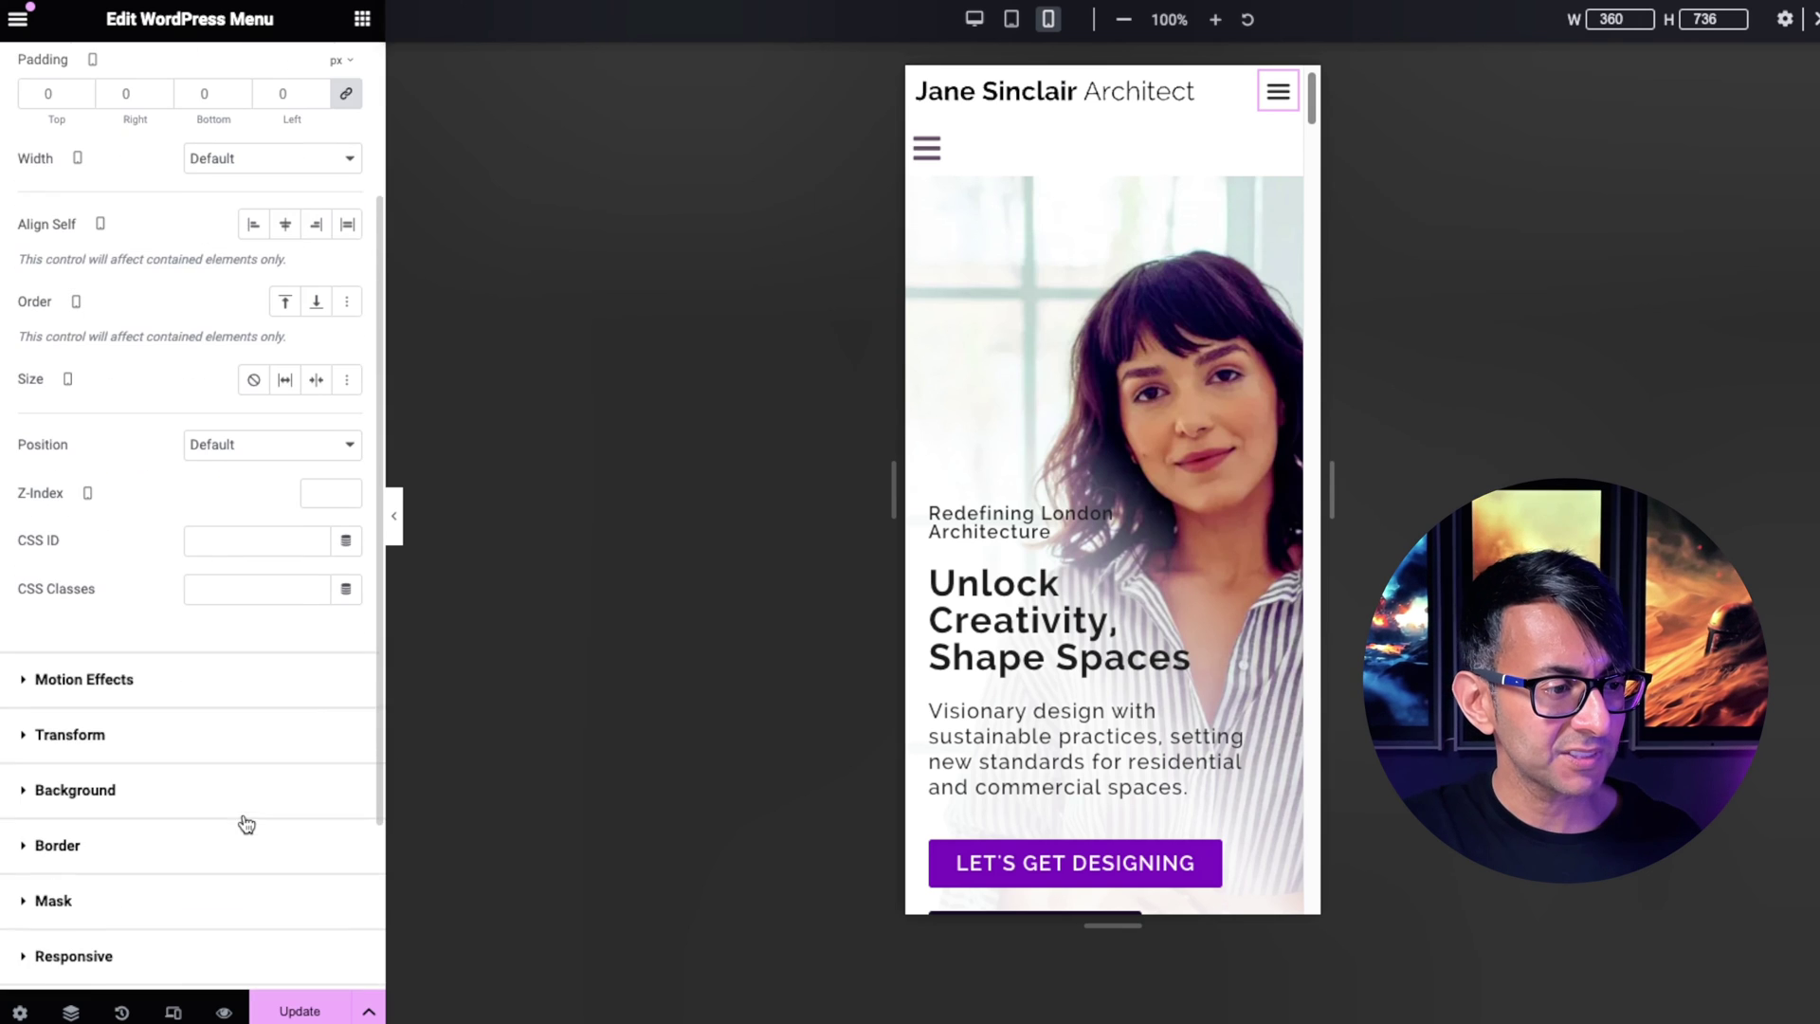
click(150, 951)
click(332, 672)
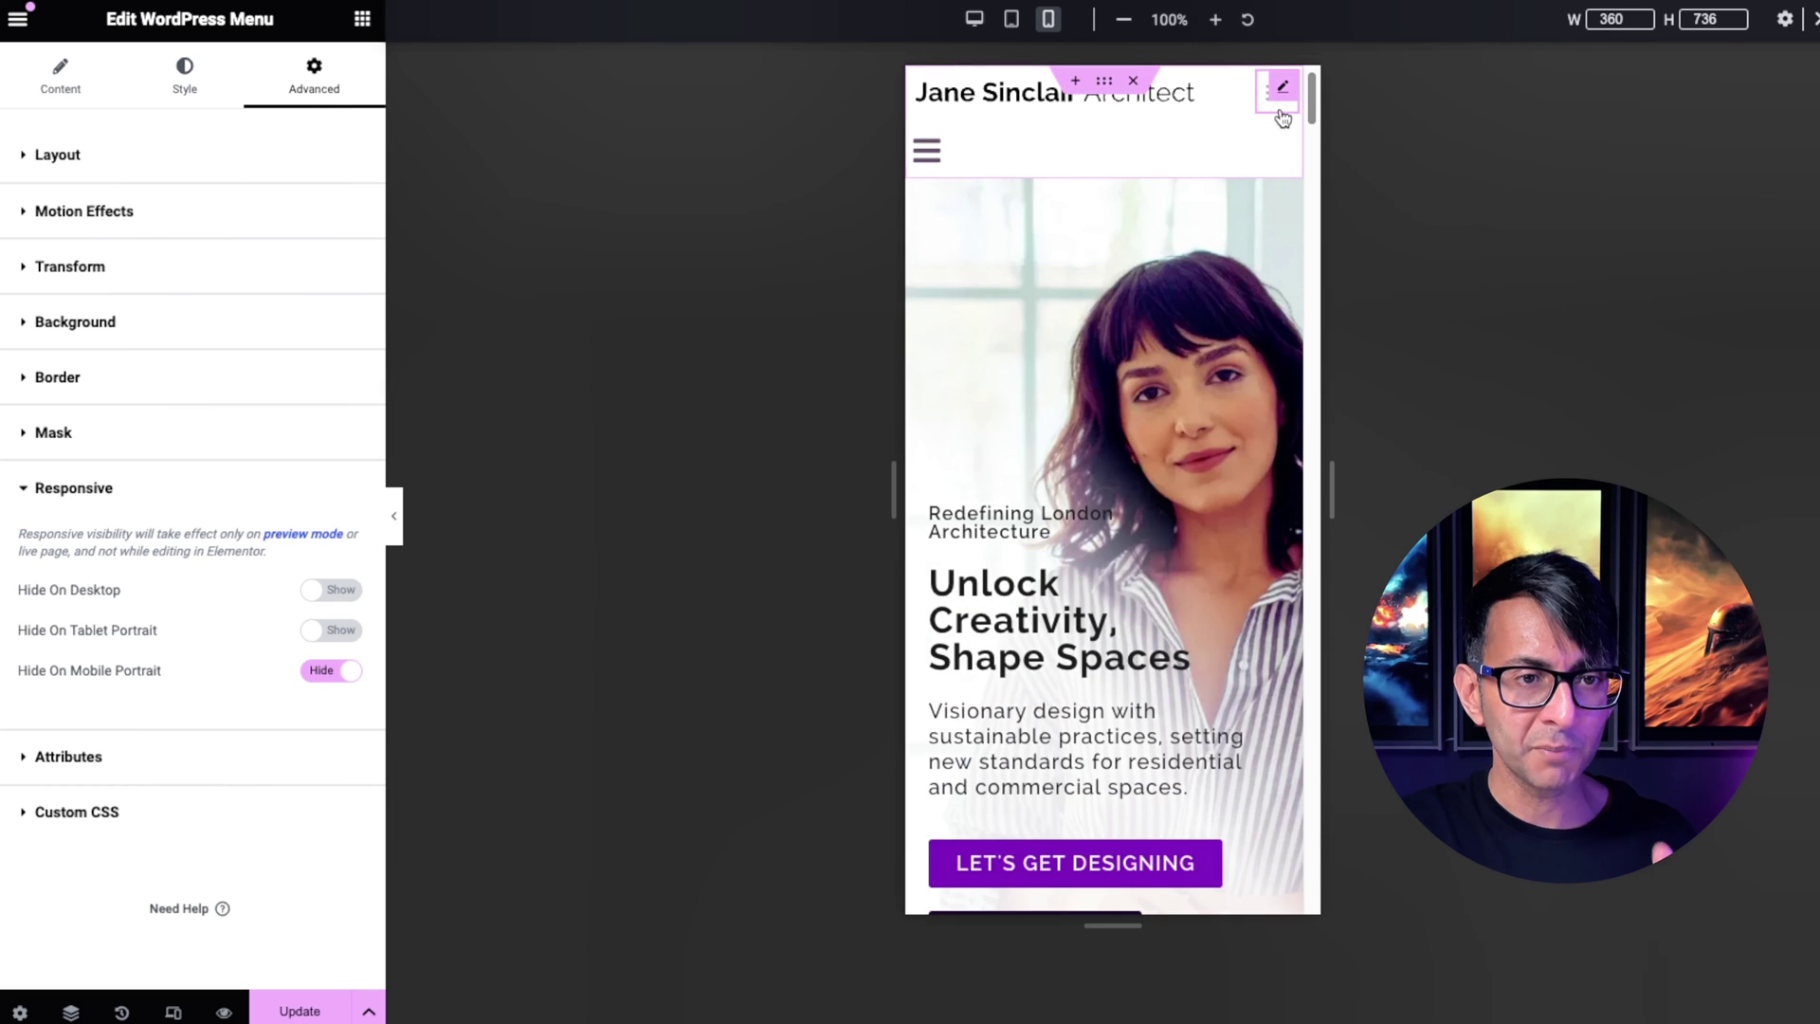
key(ctrl+p)
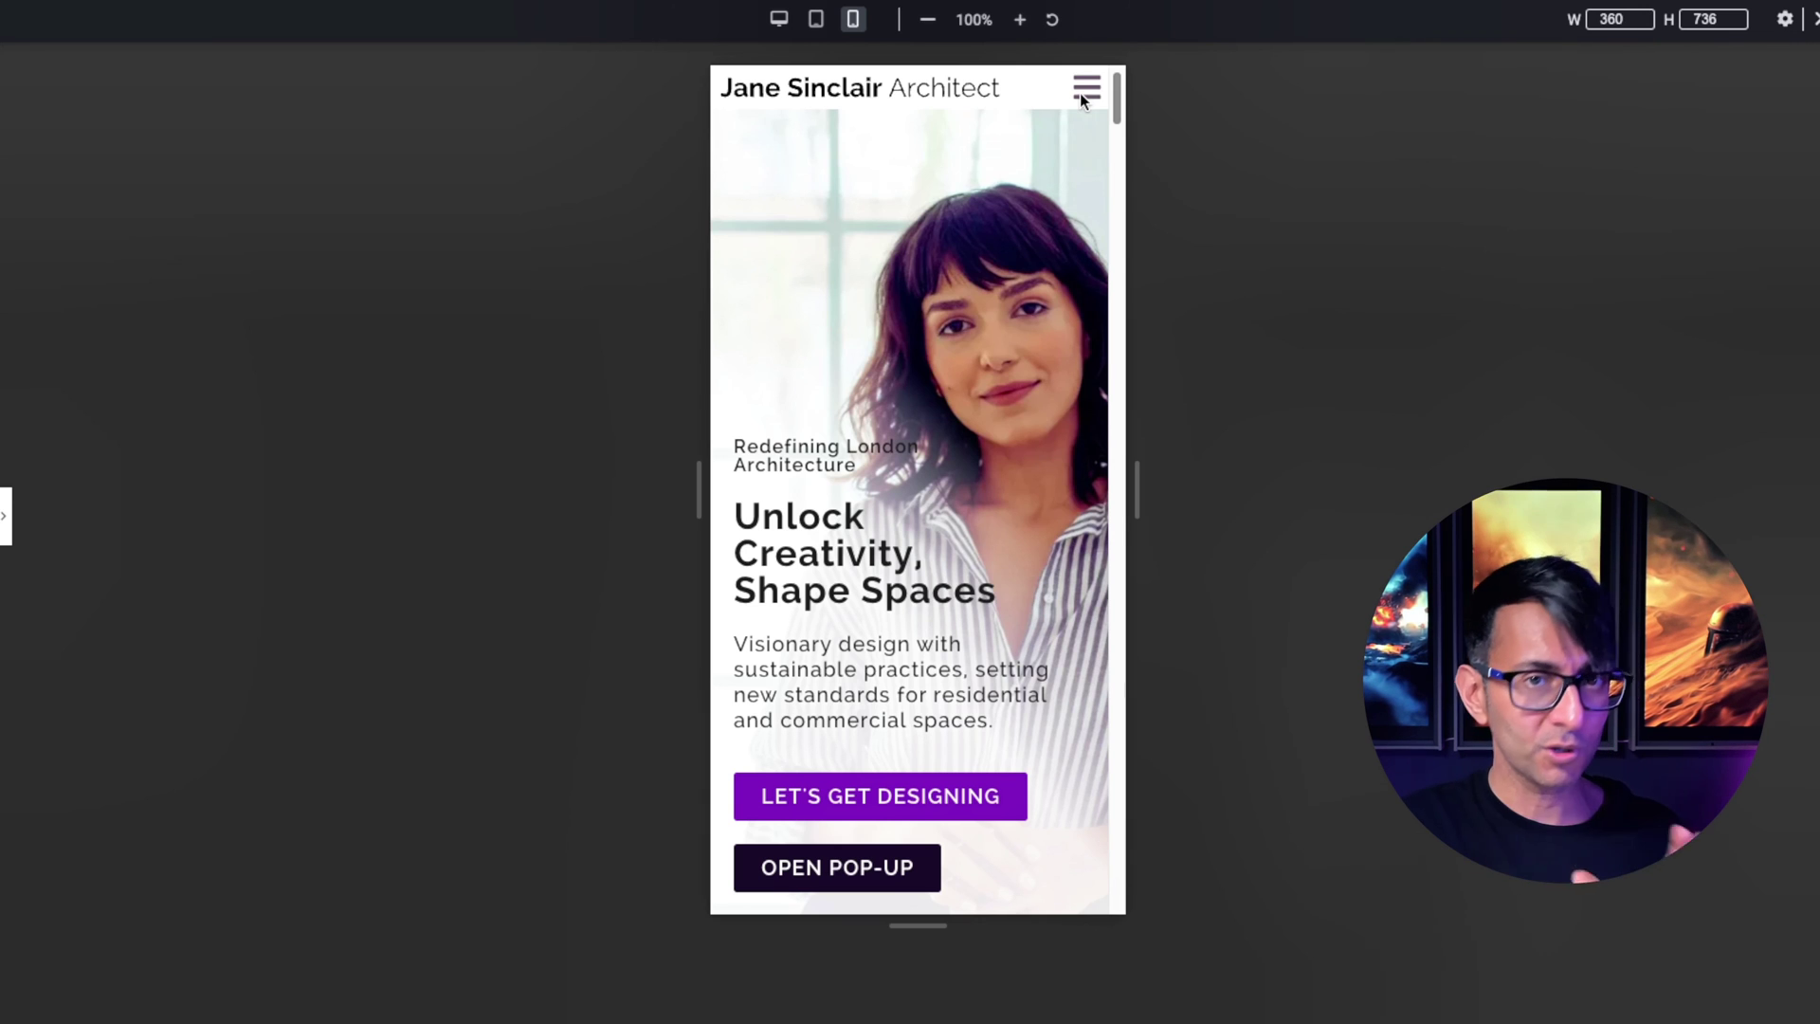
click(6, 516)
Step: Leave the preview and check the header WordPress Menu's responsive visibility settings
click(1275, 92)
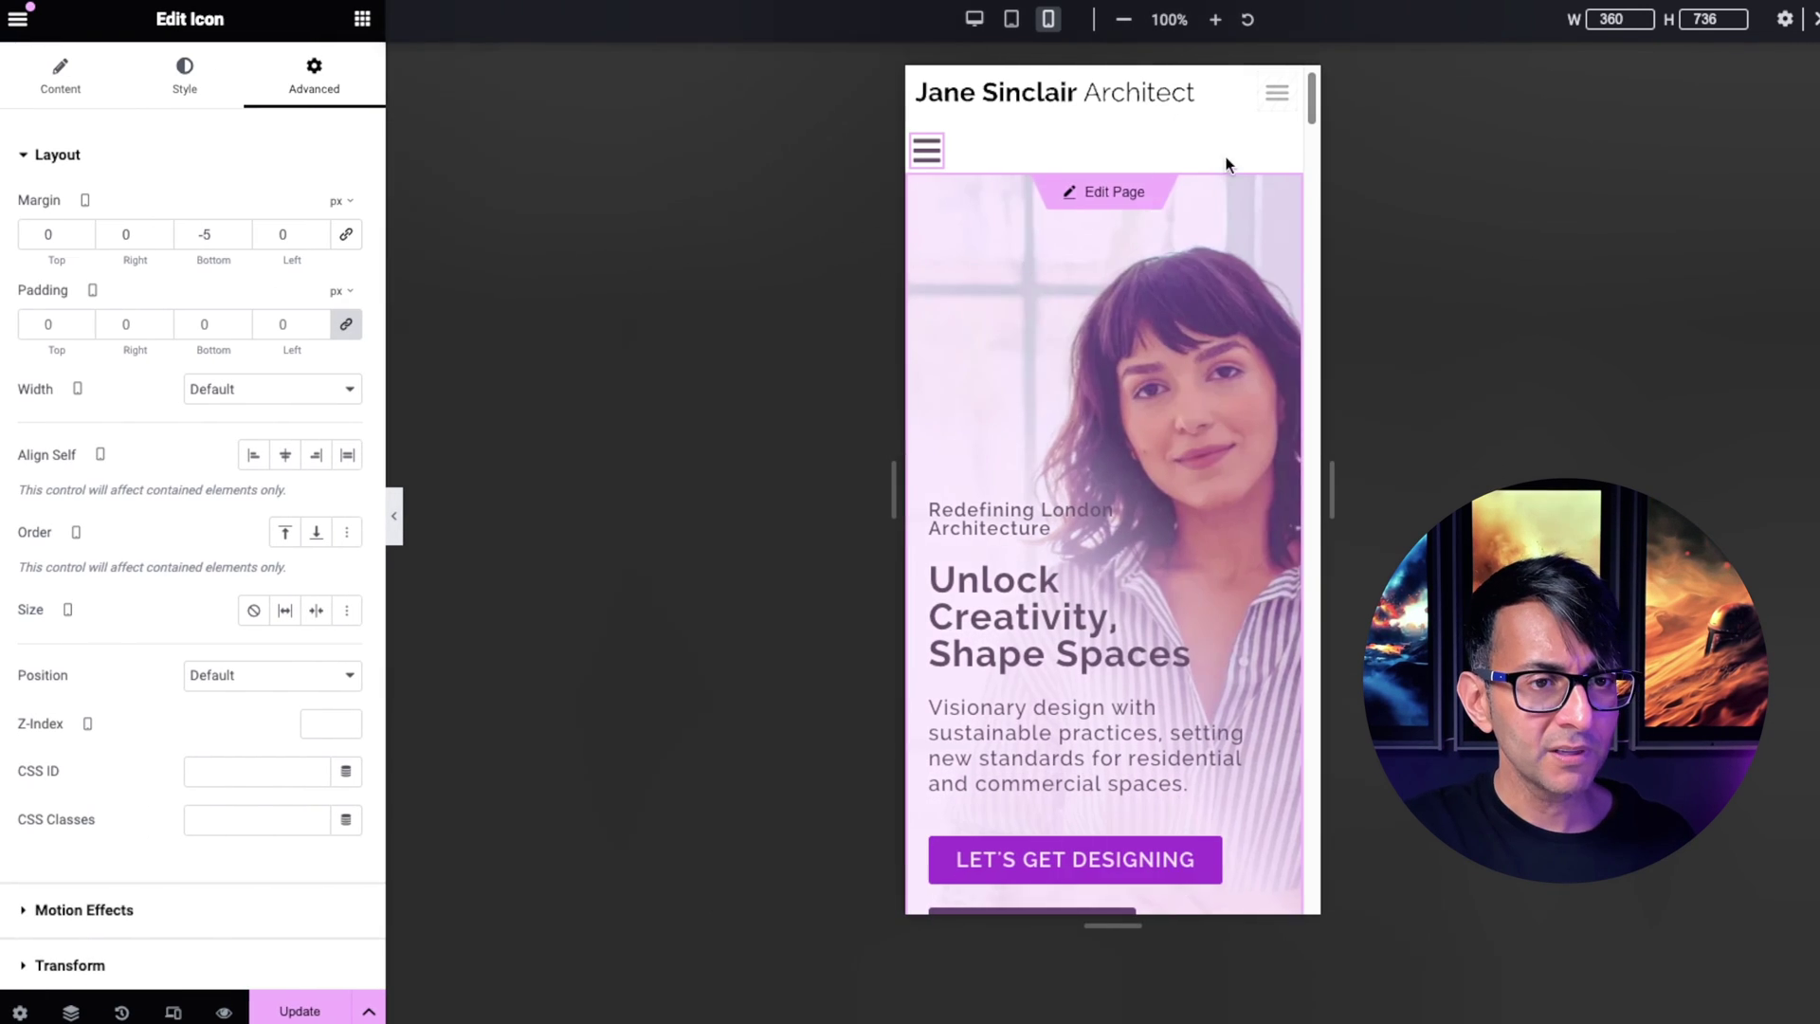
mouse_move(1278, 110)
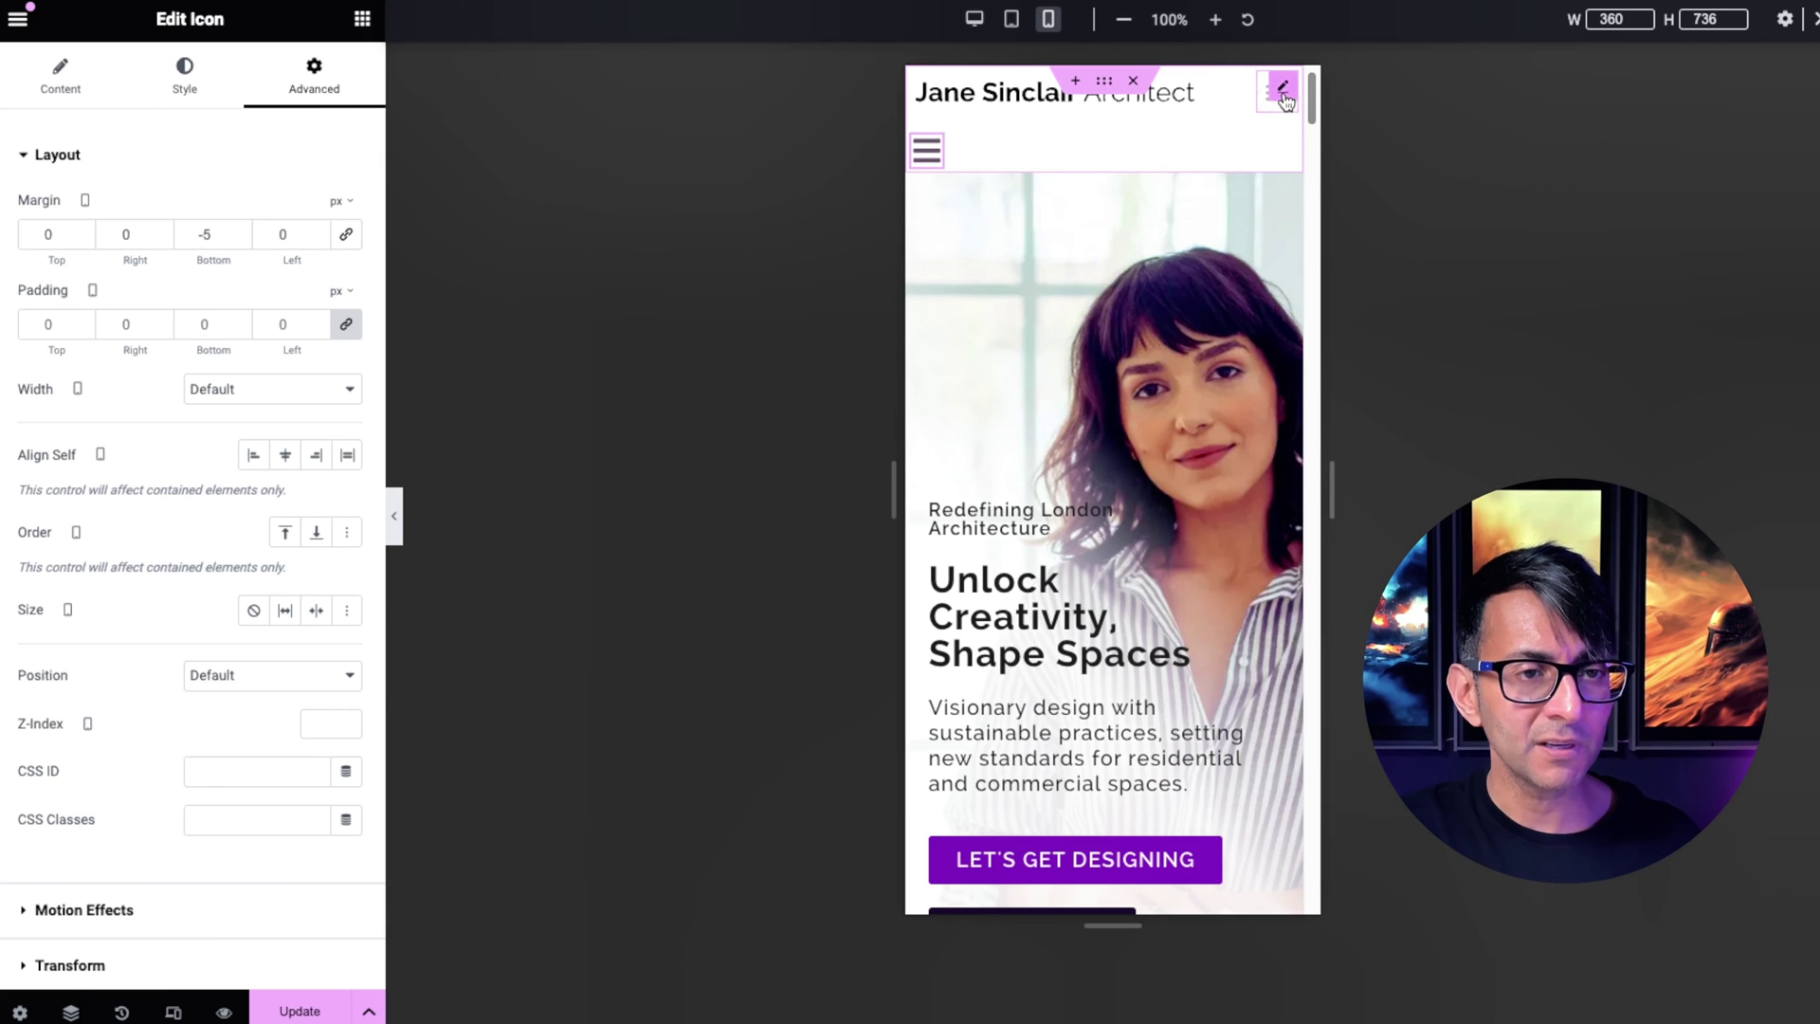
click(1283, 94)
scroll(199, 622, down, 4)
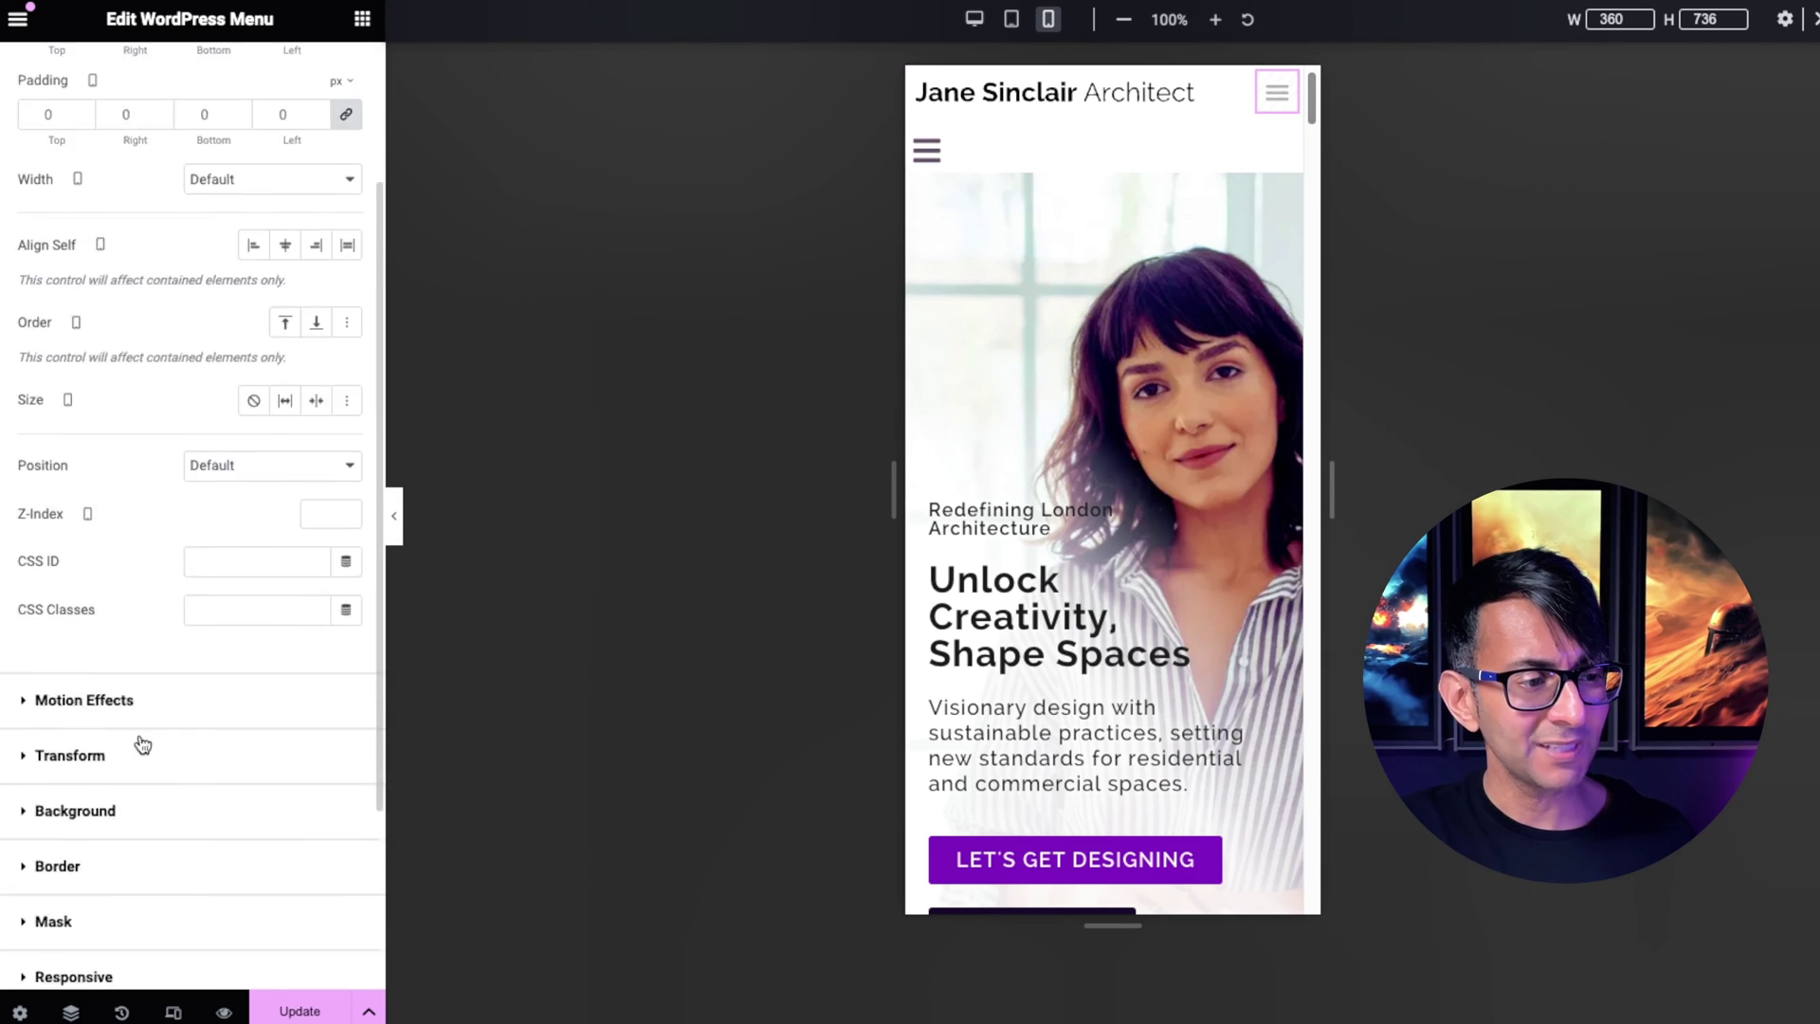
click(149, 848)
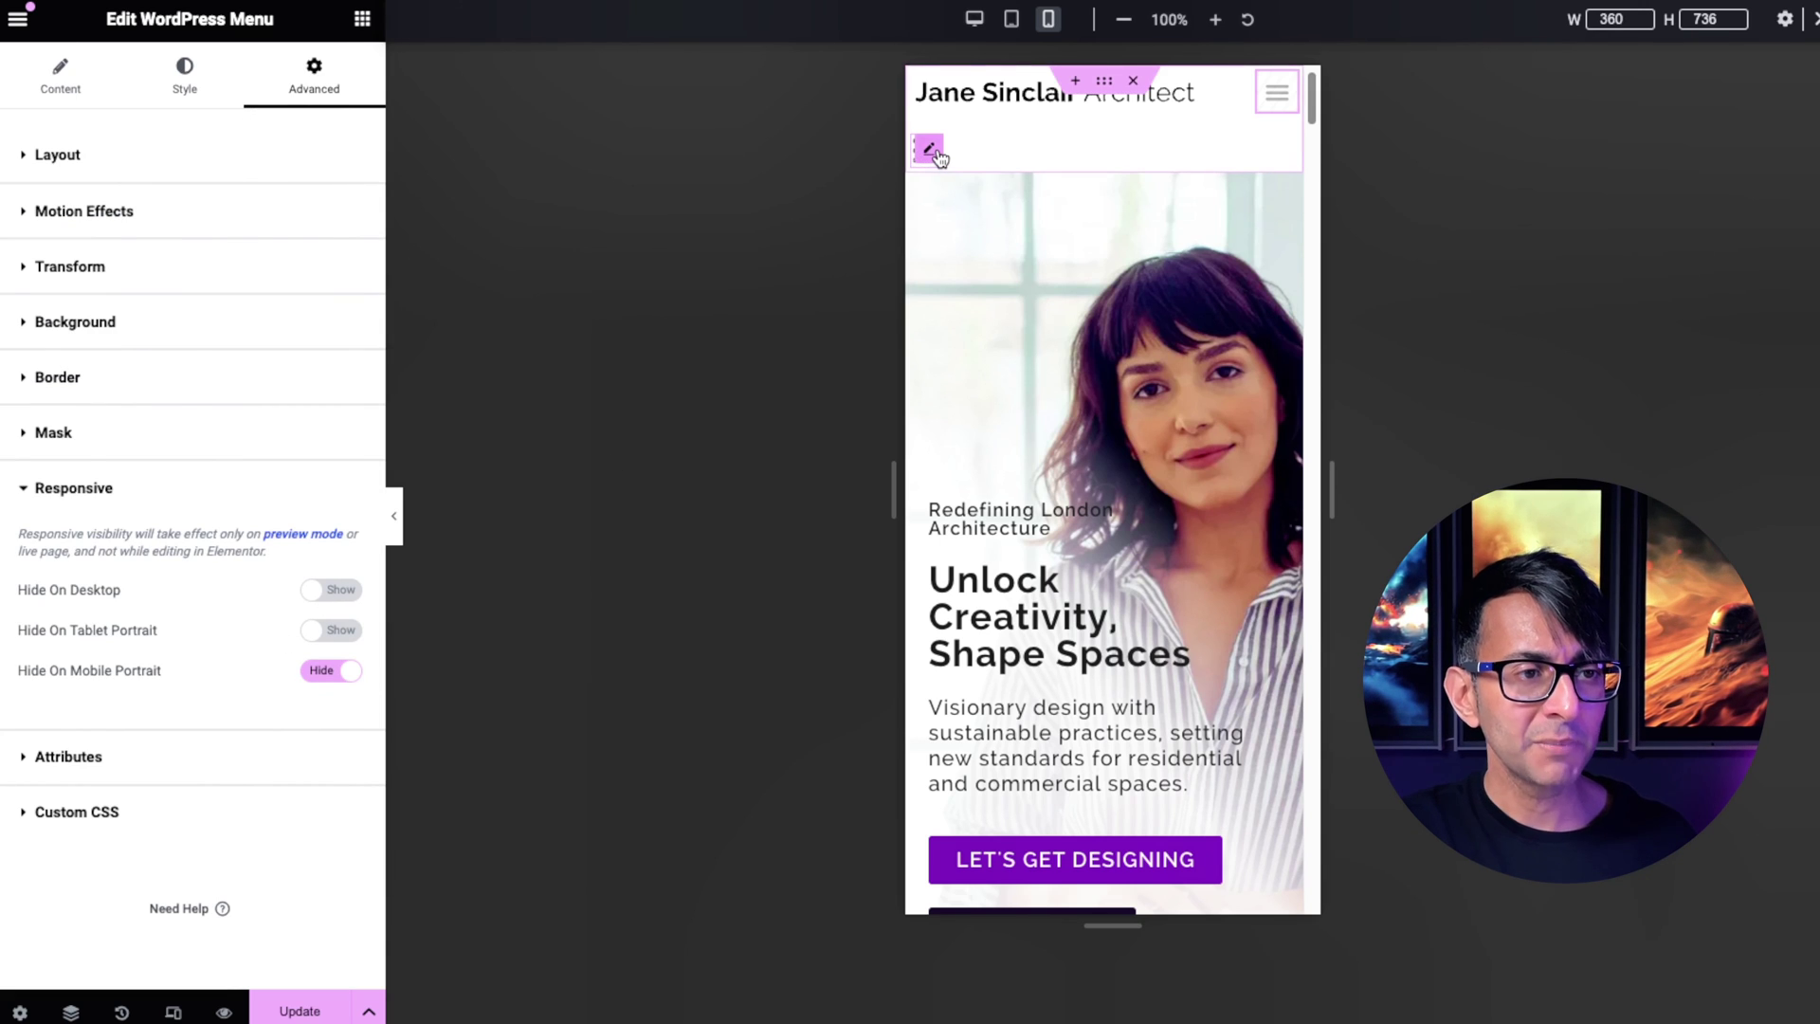
Step: Link the header's bars icon to the dynamic Popup action
click(930, 149)
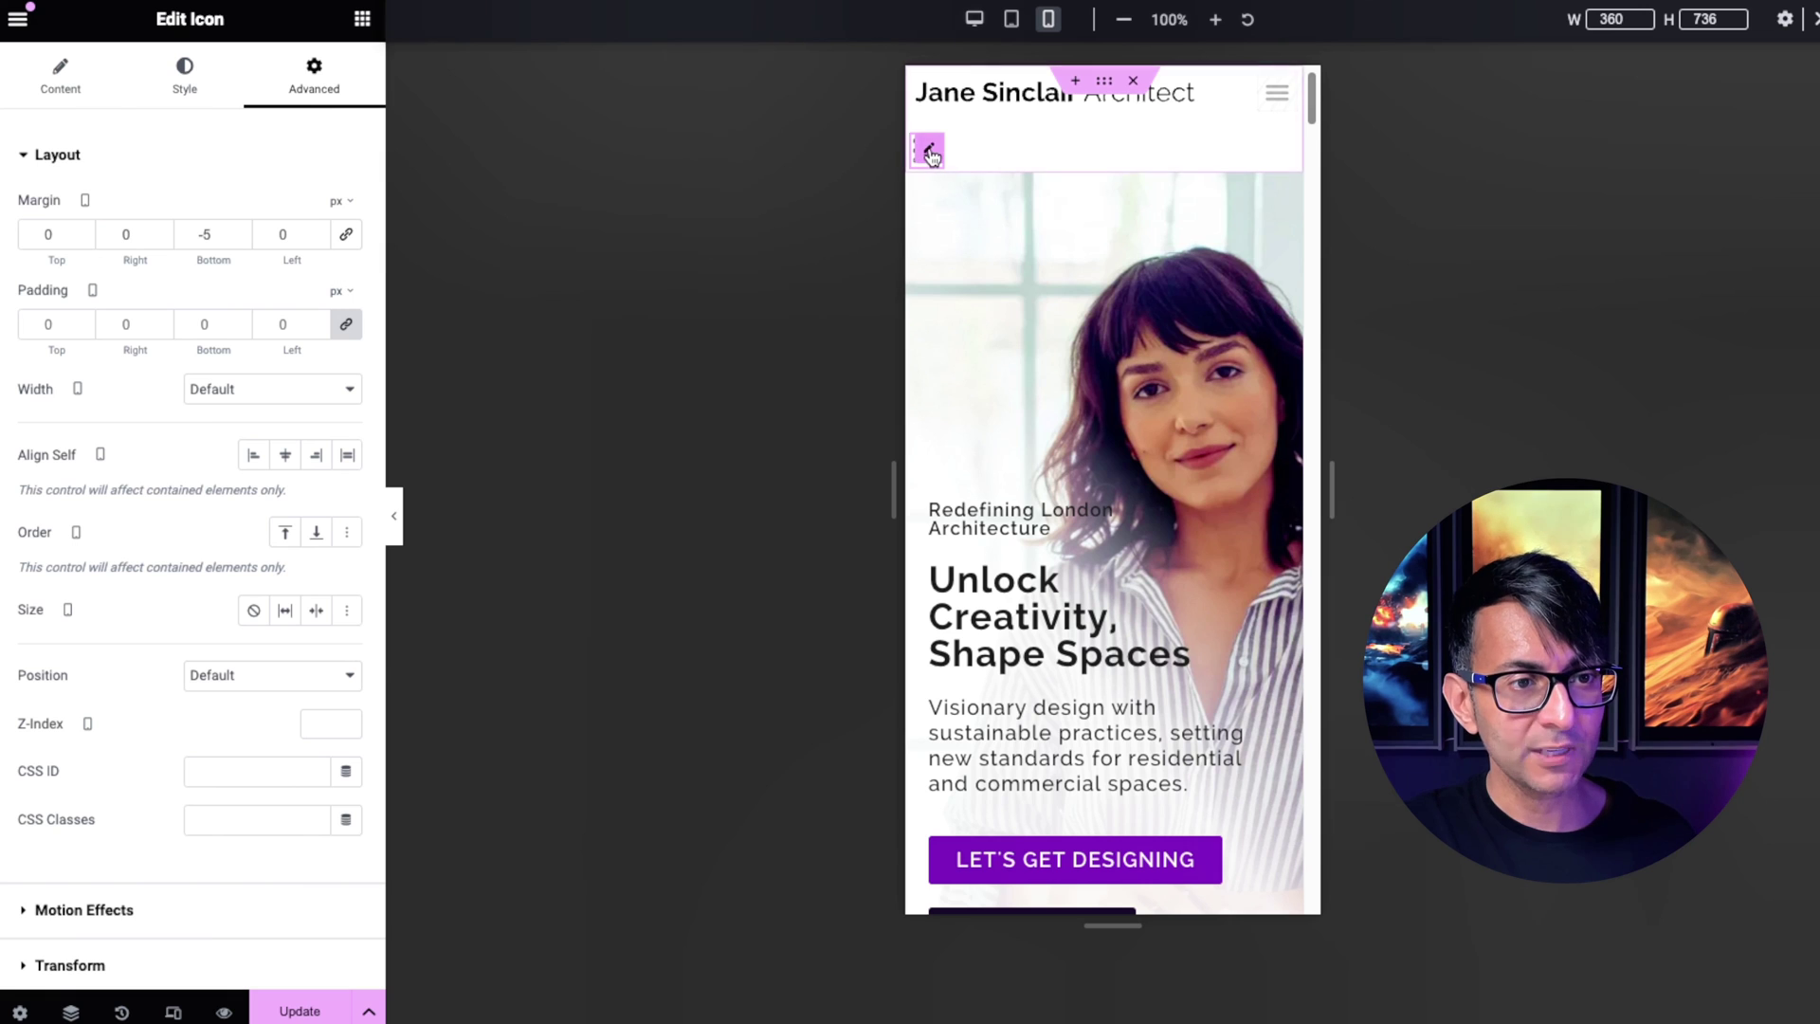
click(40, 80)
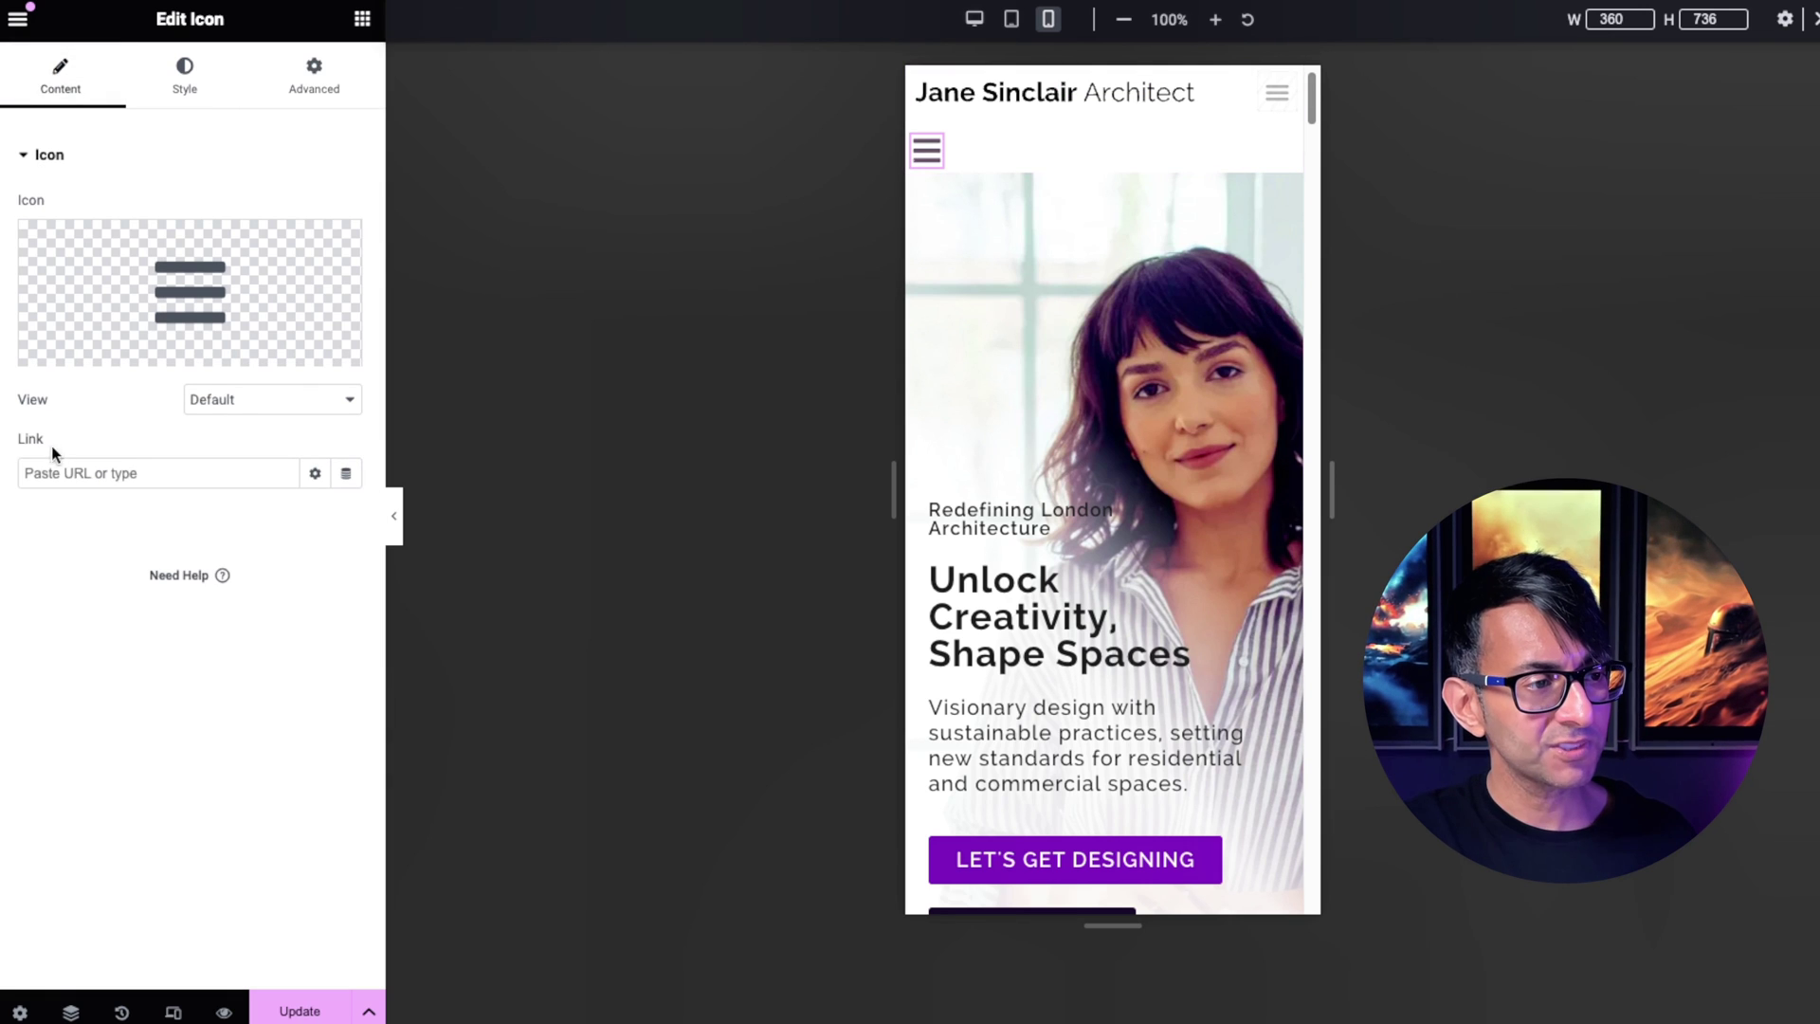
click(347, 474)
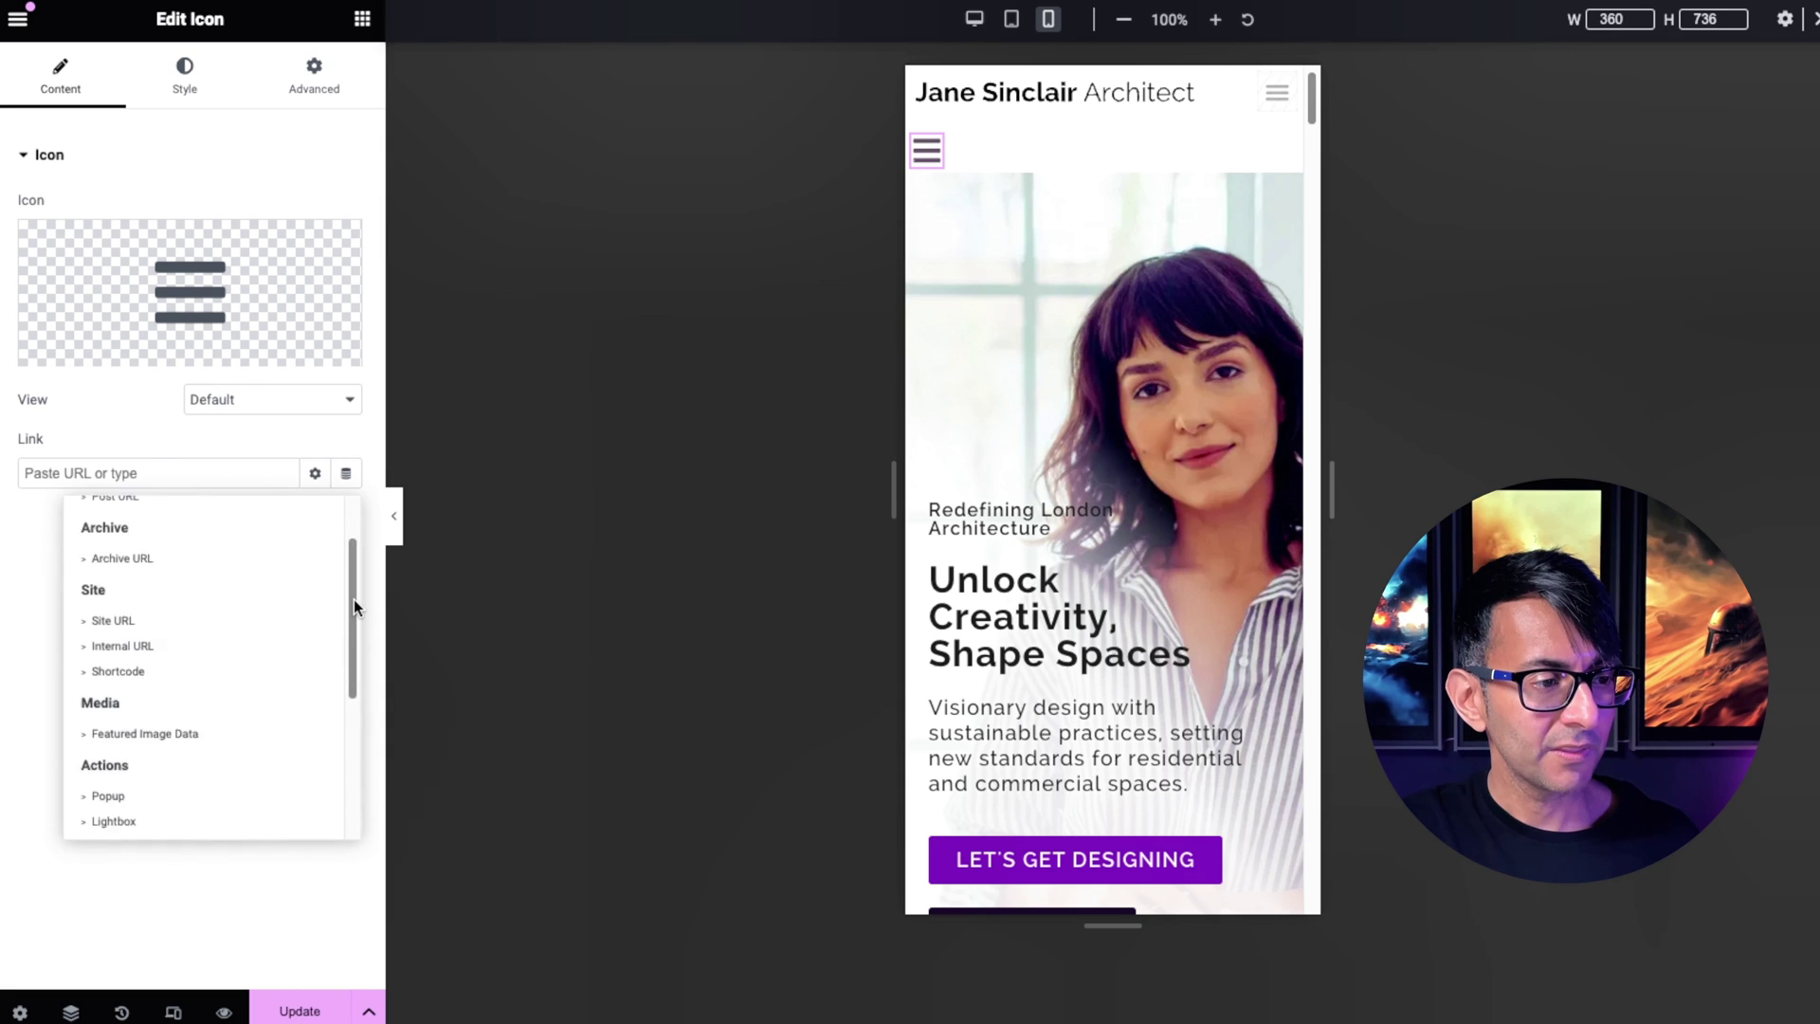
scroll(357, 626, down, 1)
click(125, 707)
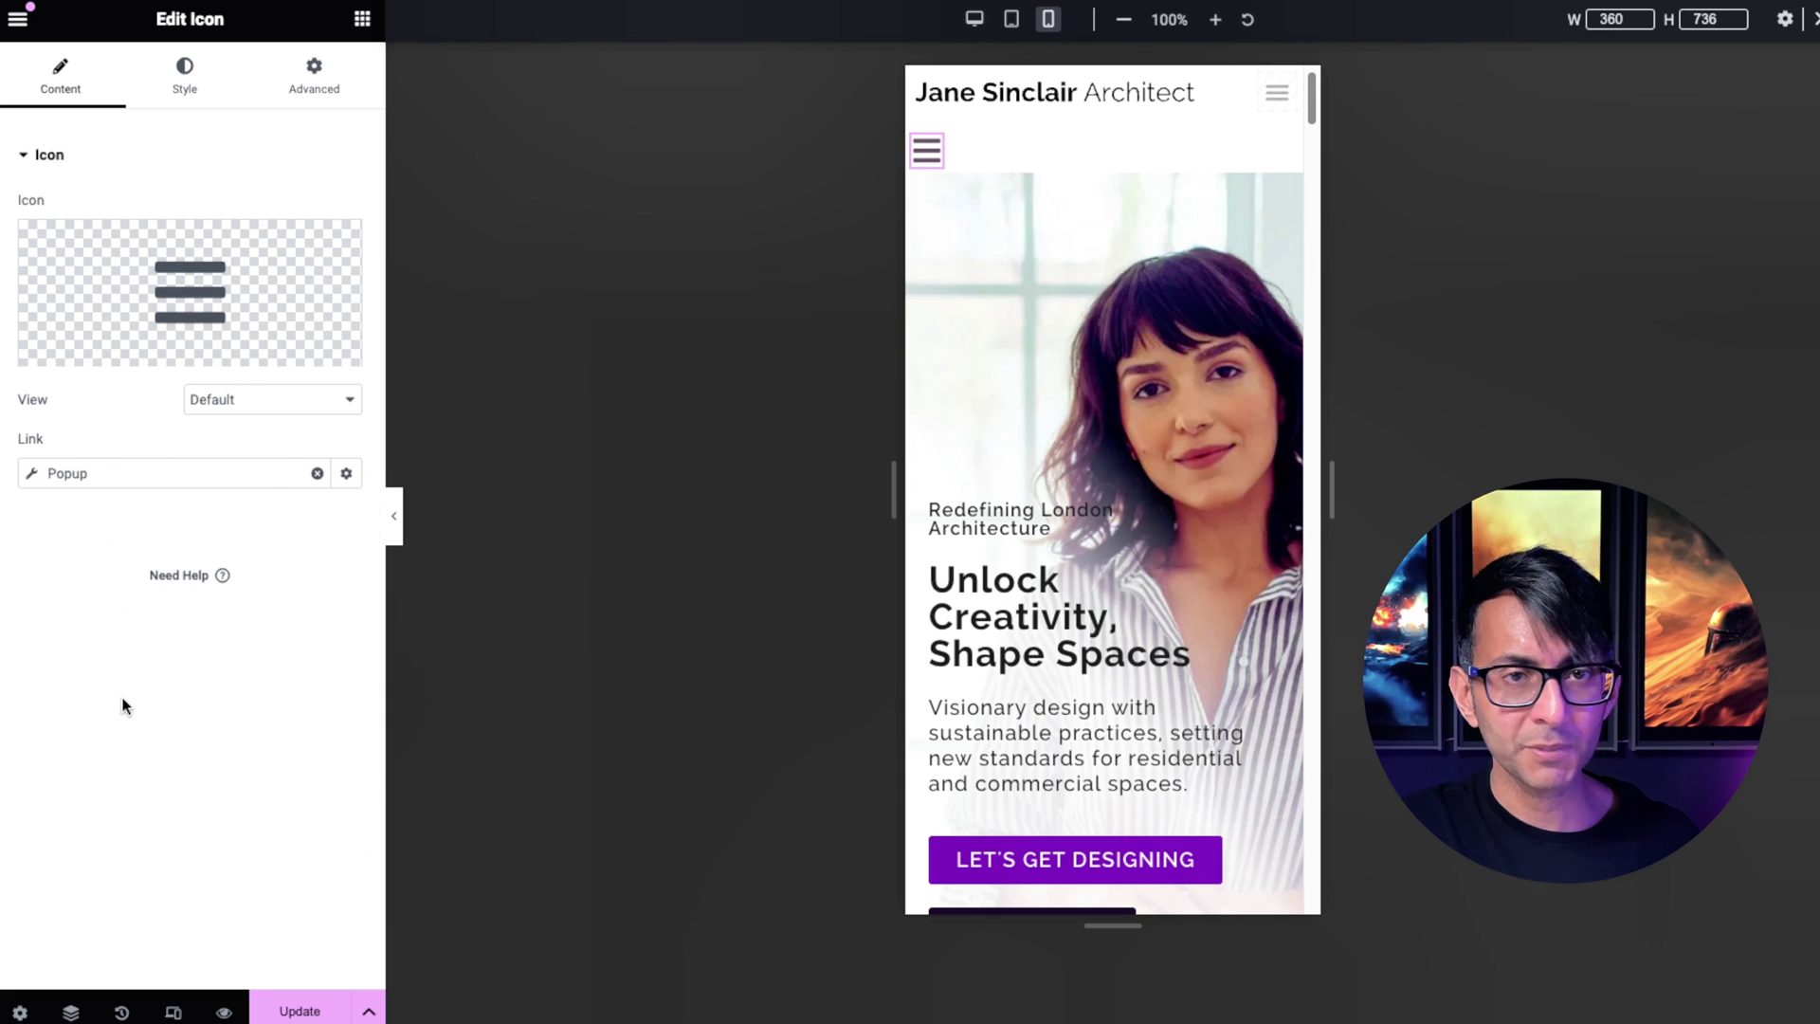
Step: Set the icon's popup link to open the Example Off Canvas template, and save the header
click(28, 481)
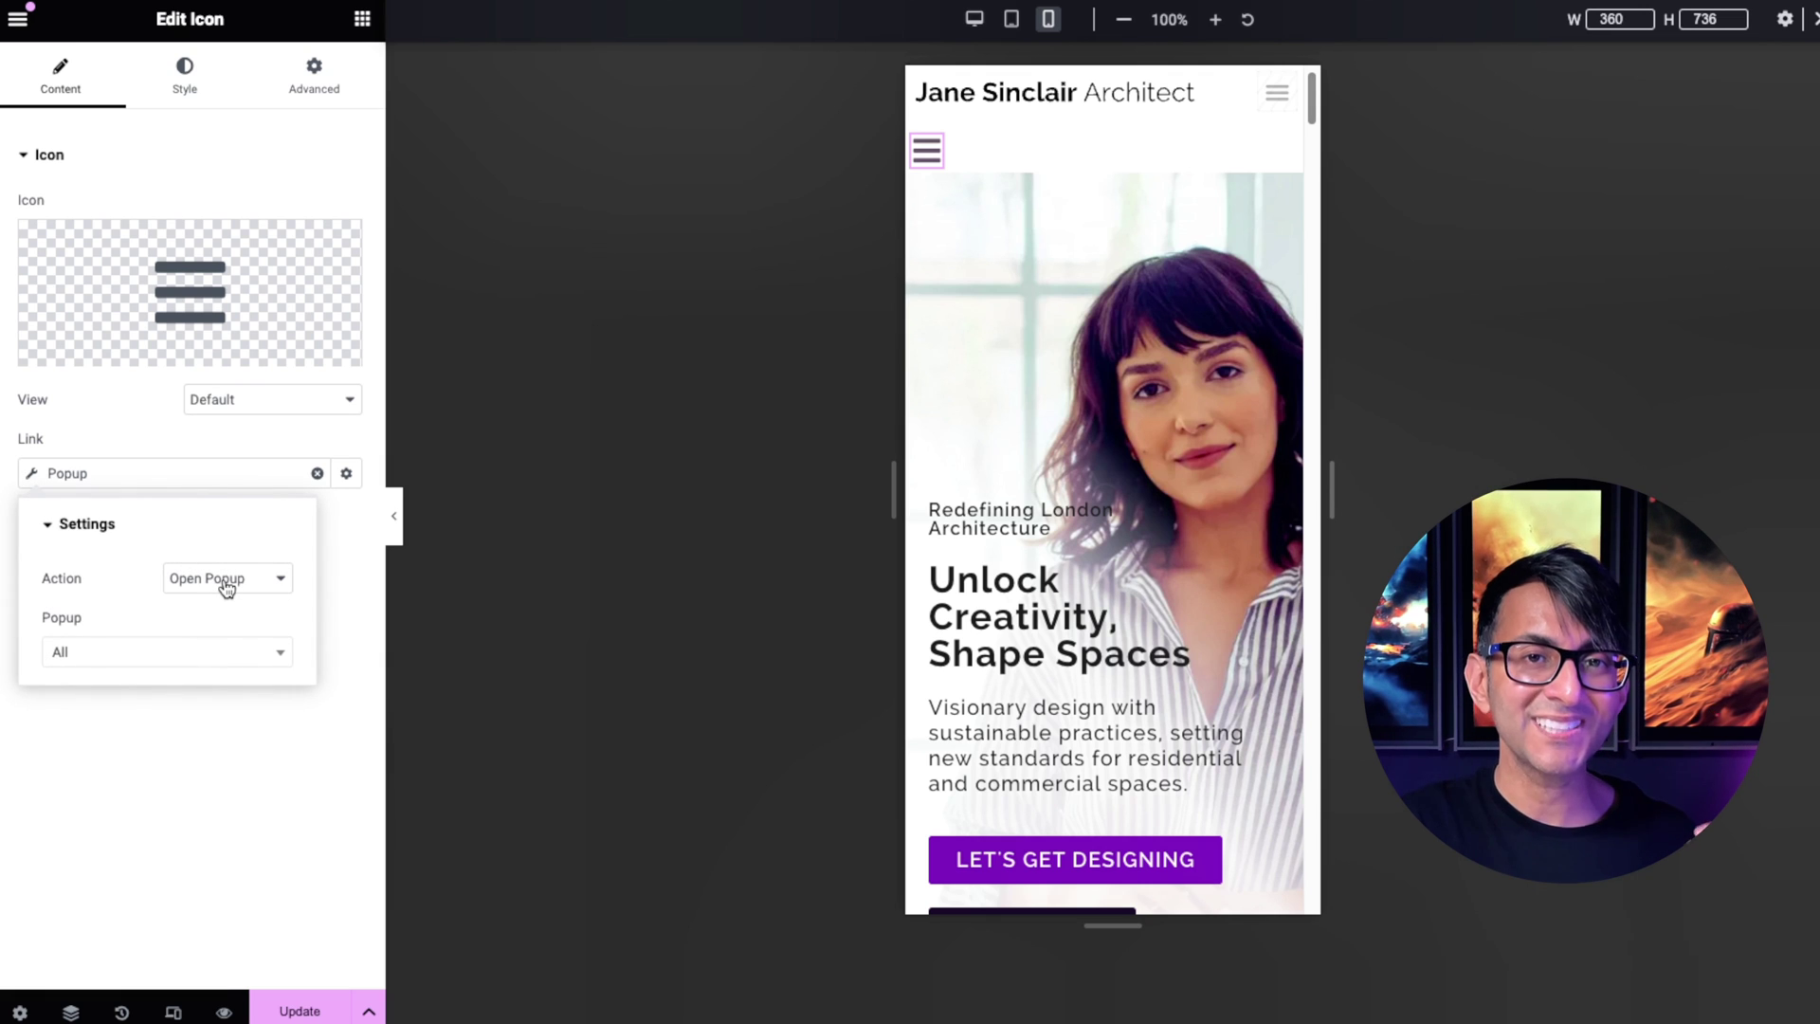
click(227, 652)
text(Exa)
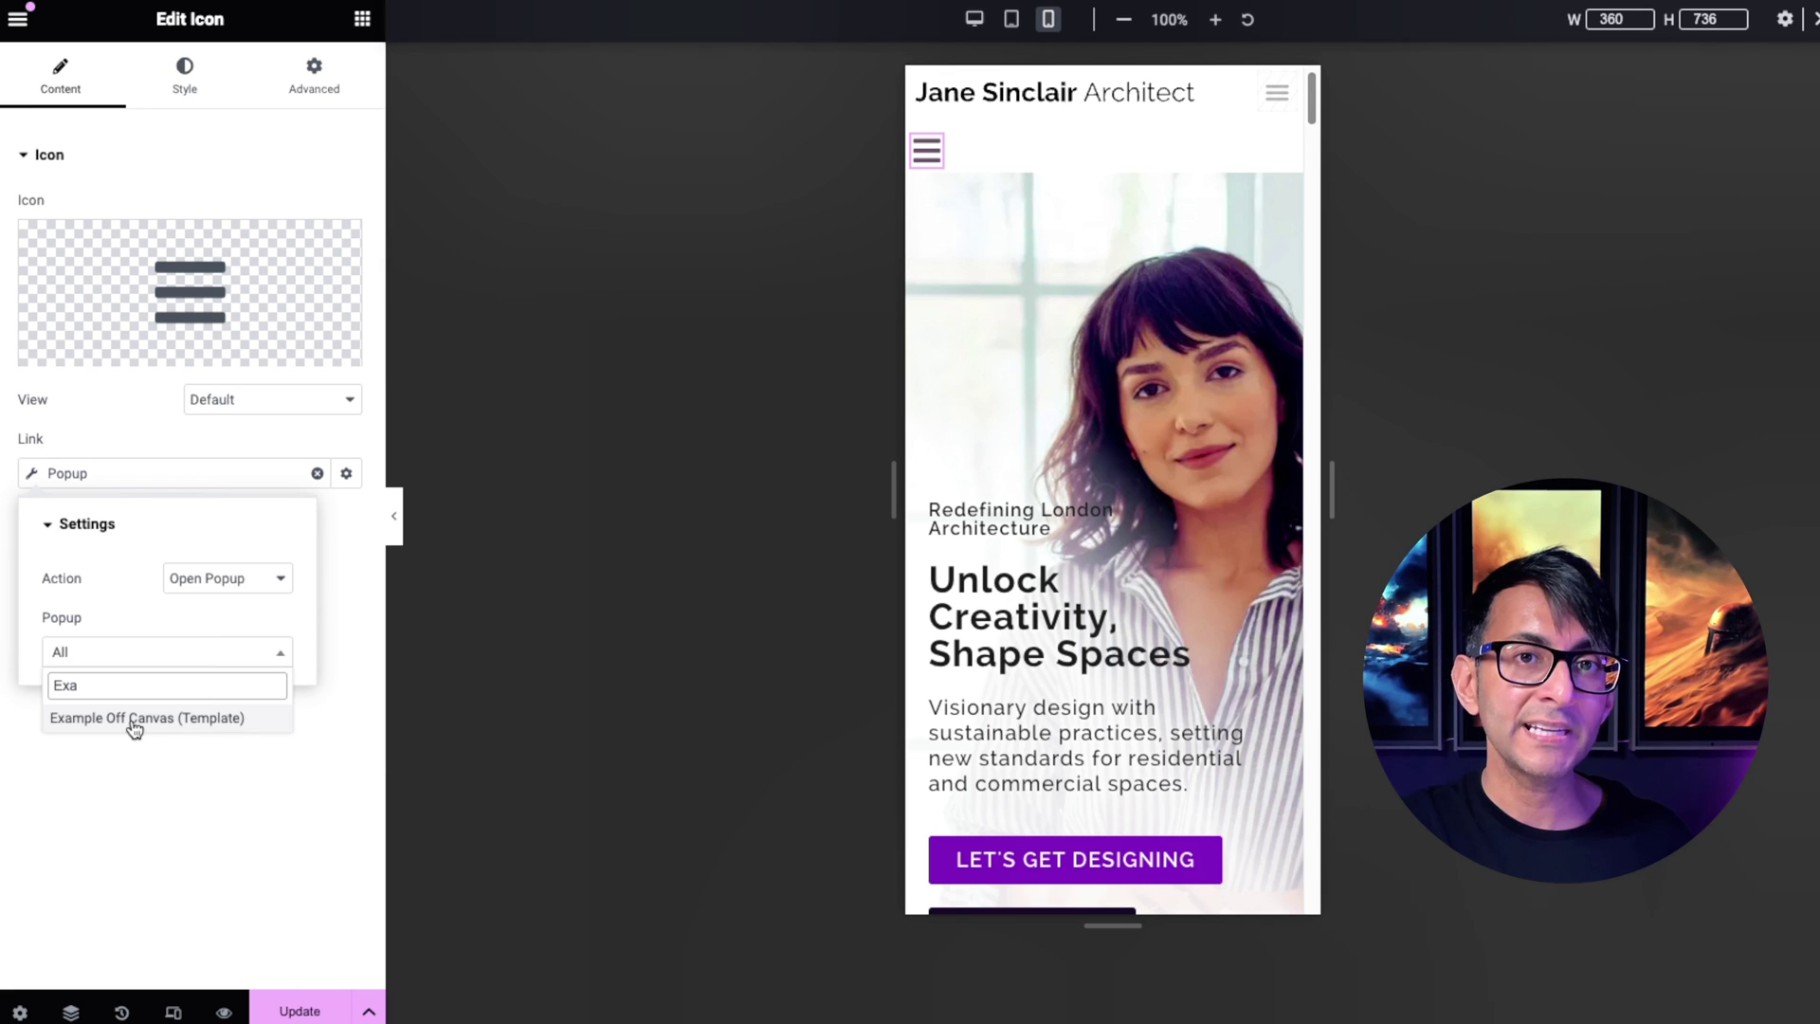
click(133, 720)
click(671, 259)
key(ctrl+s)
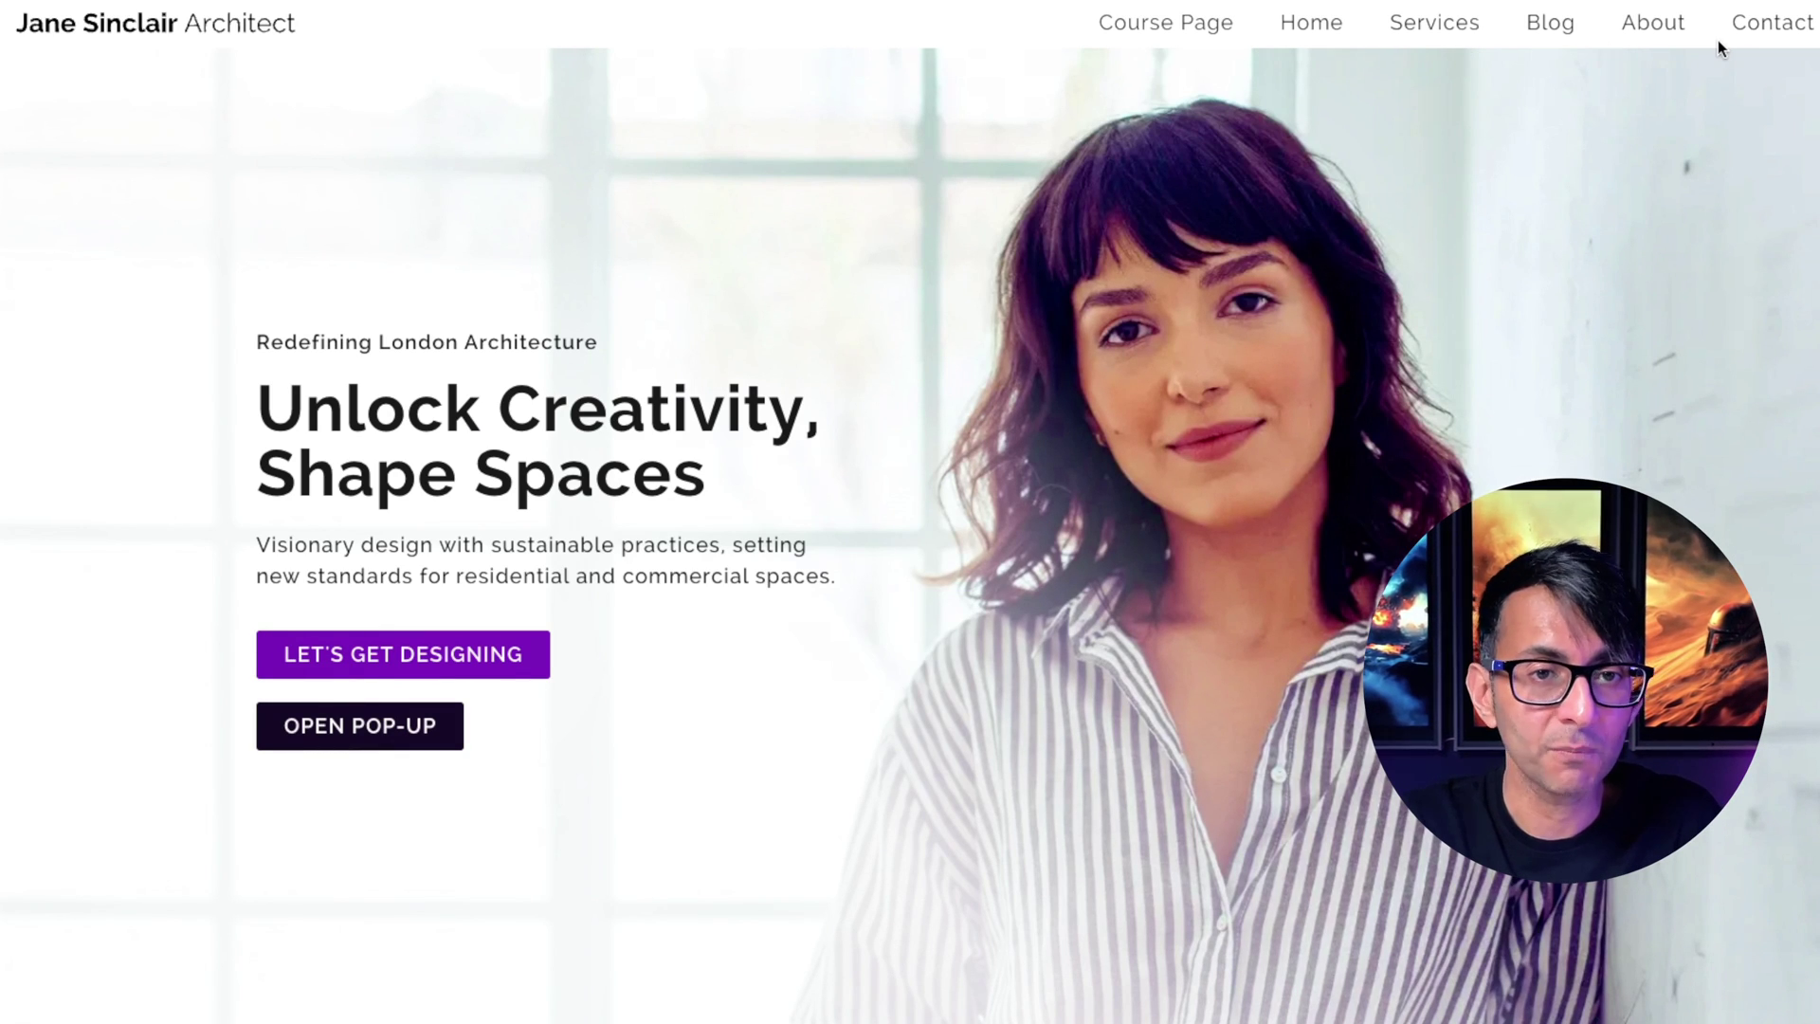
Step: Load the live site's Home page and narrow the browser window to mobile width
click(1421, 26)
click(1306, 29)
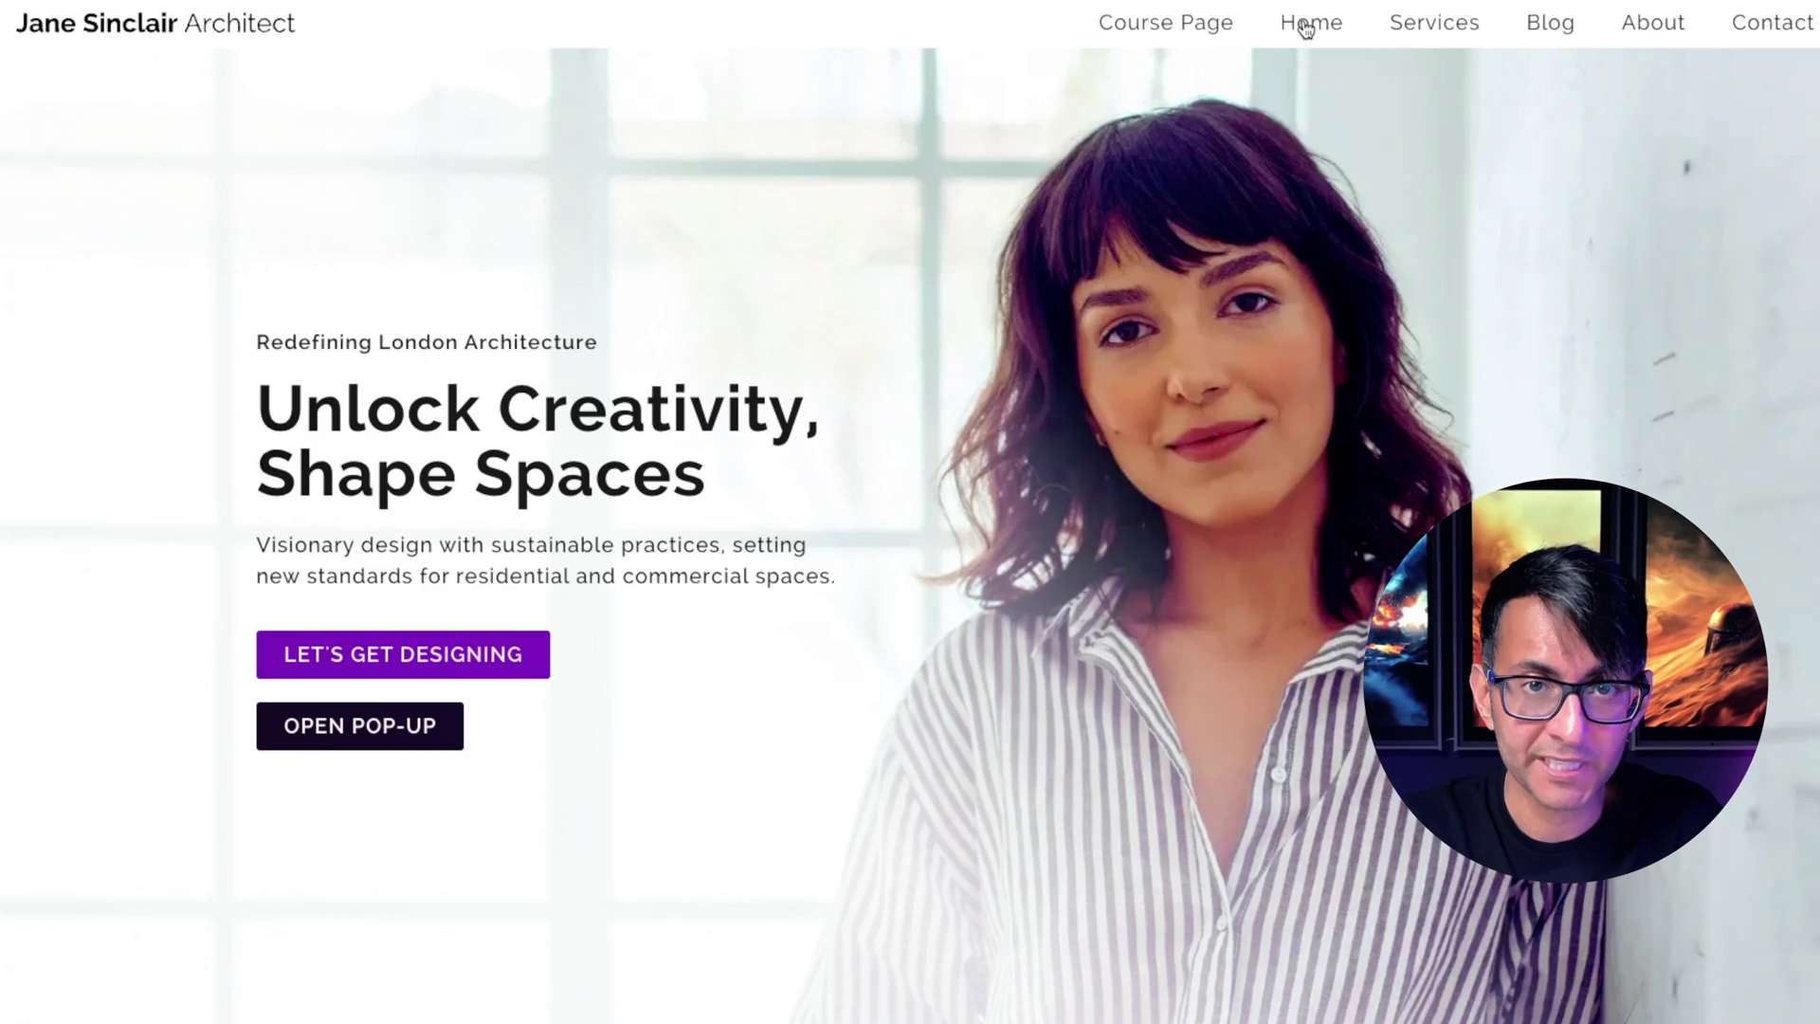
drag(1801, 70, 503, 70)
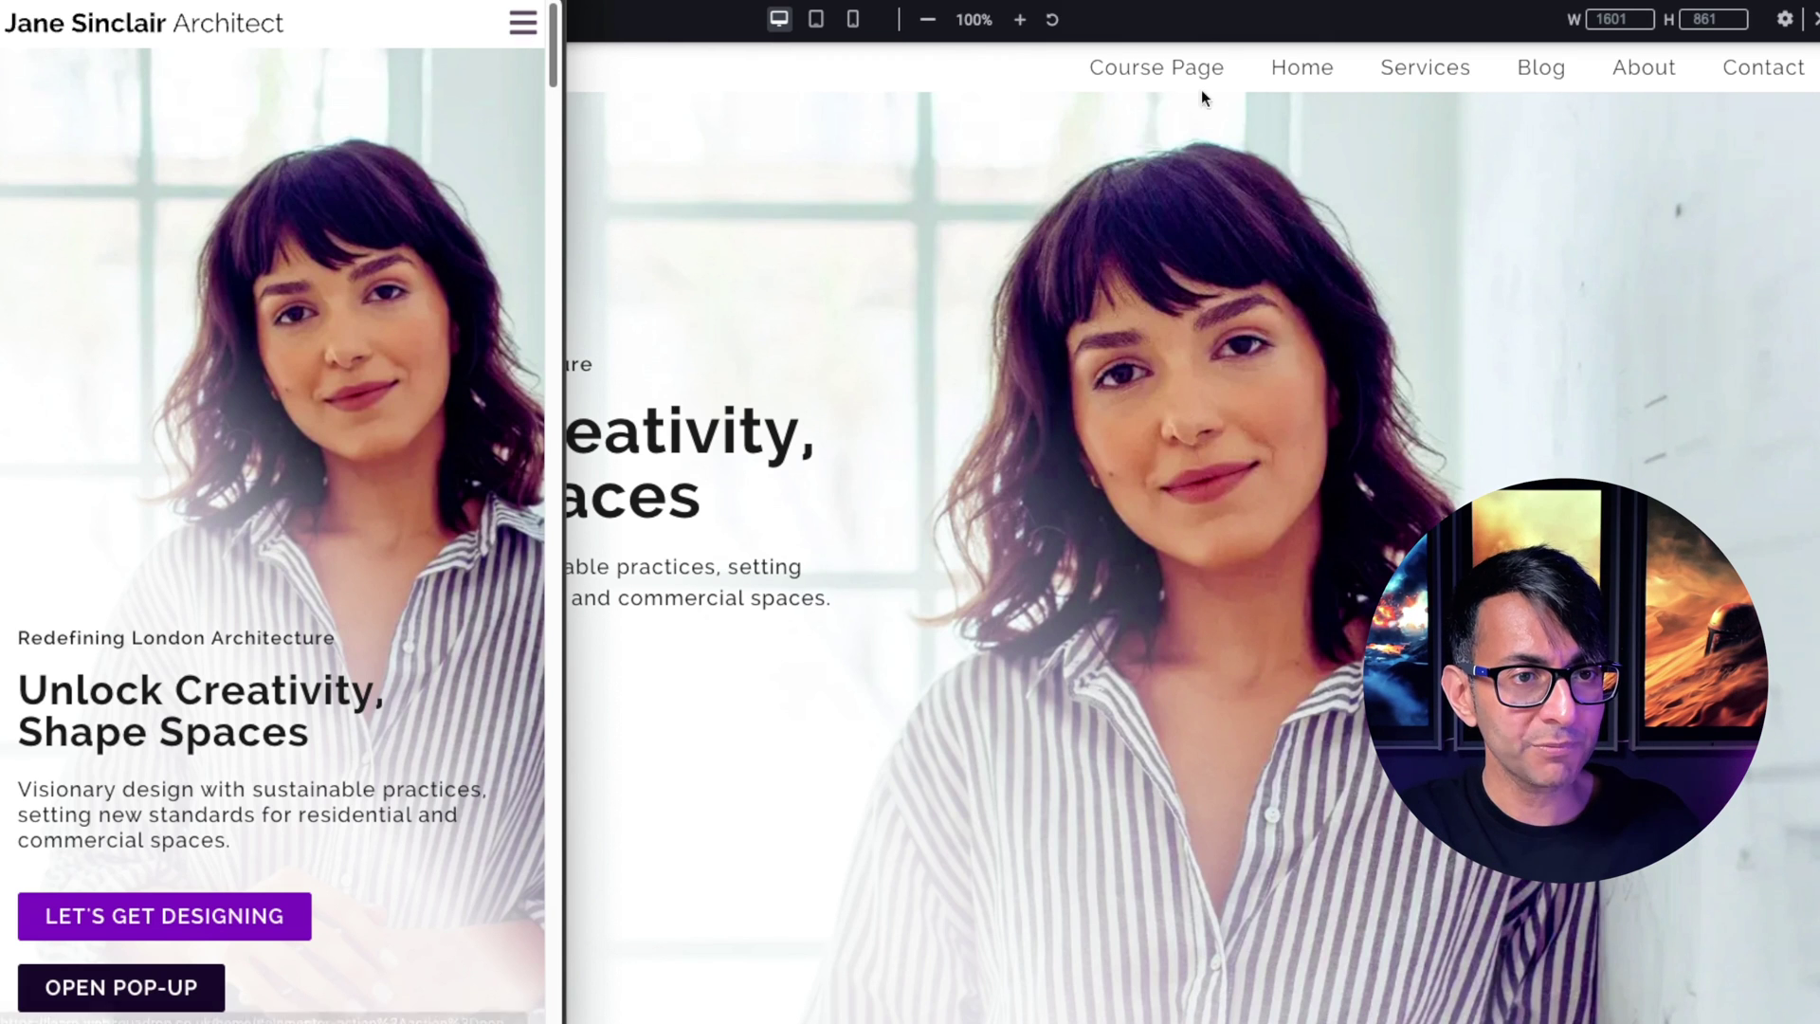
Step: Test the off-canvas menu from the bars icon by visiting Services and Home, and close the reopened menu
click(520, 30)
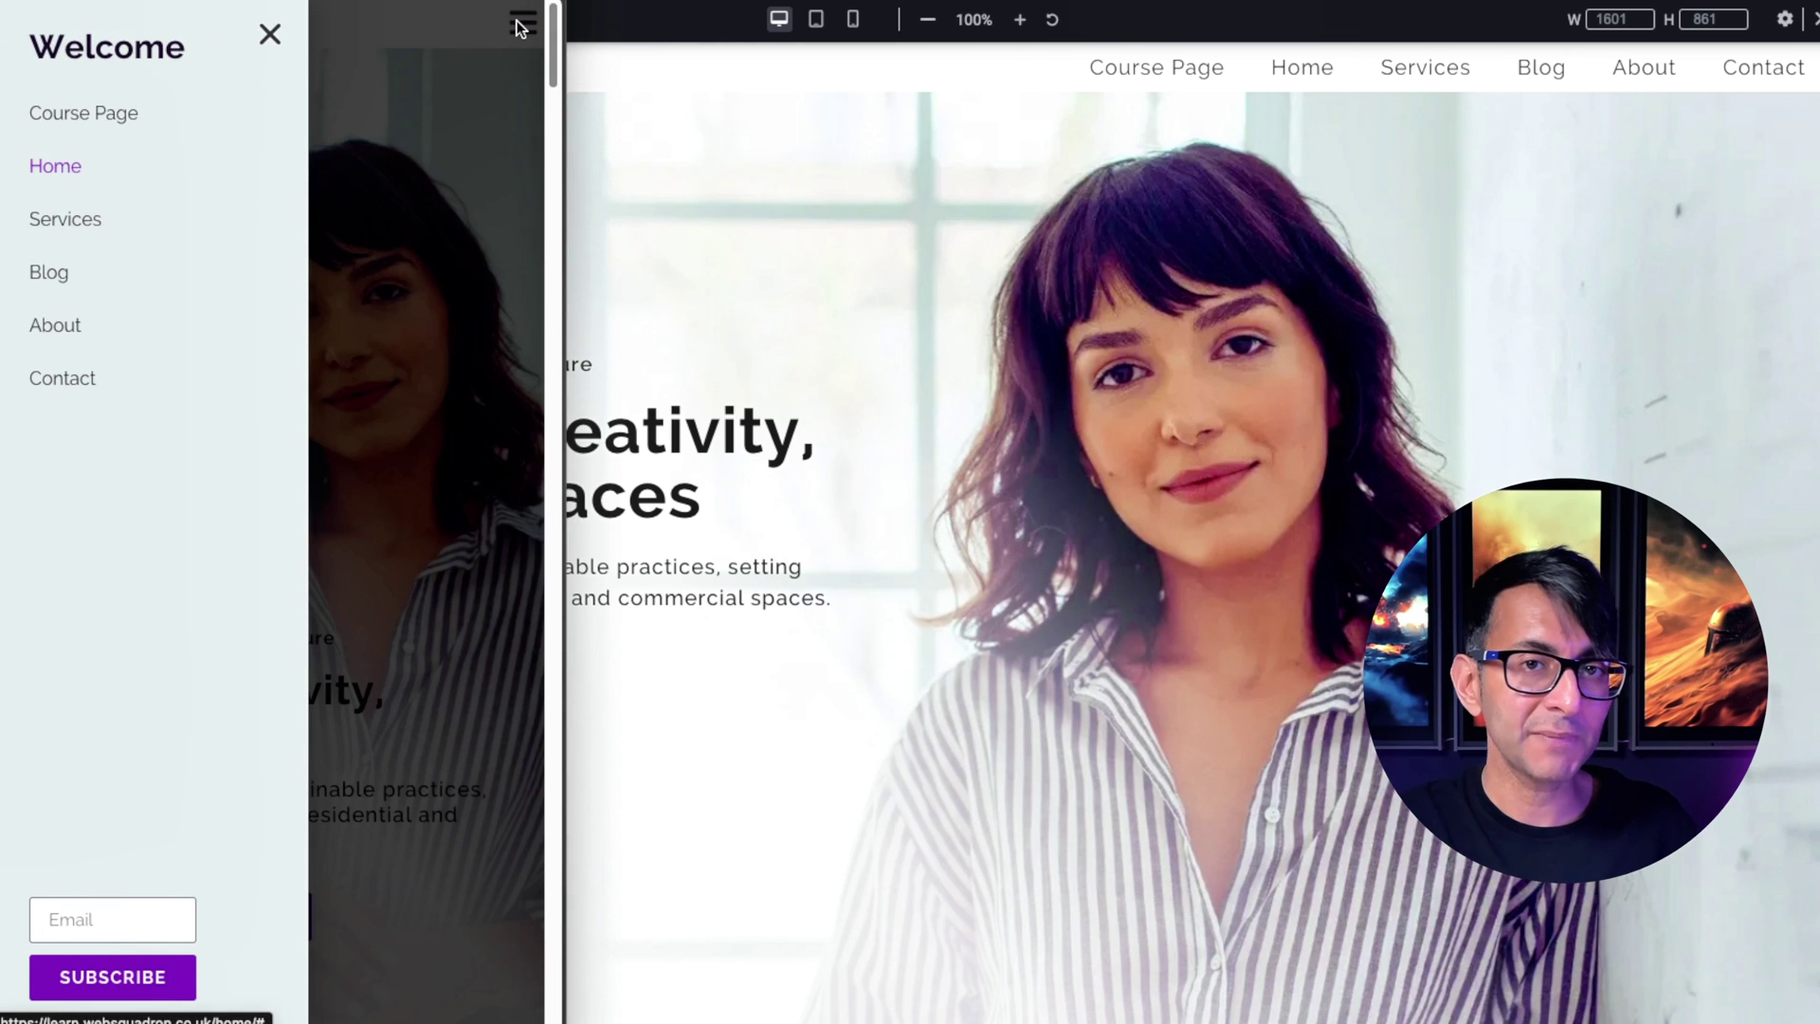
click(72, 224)
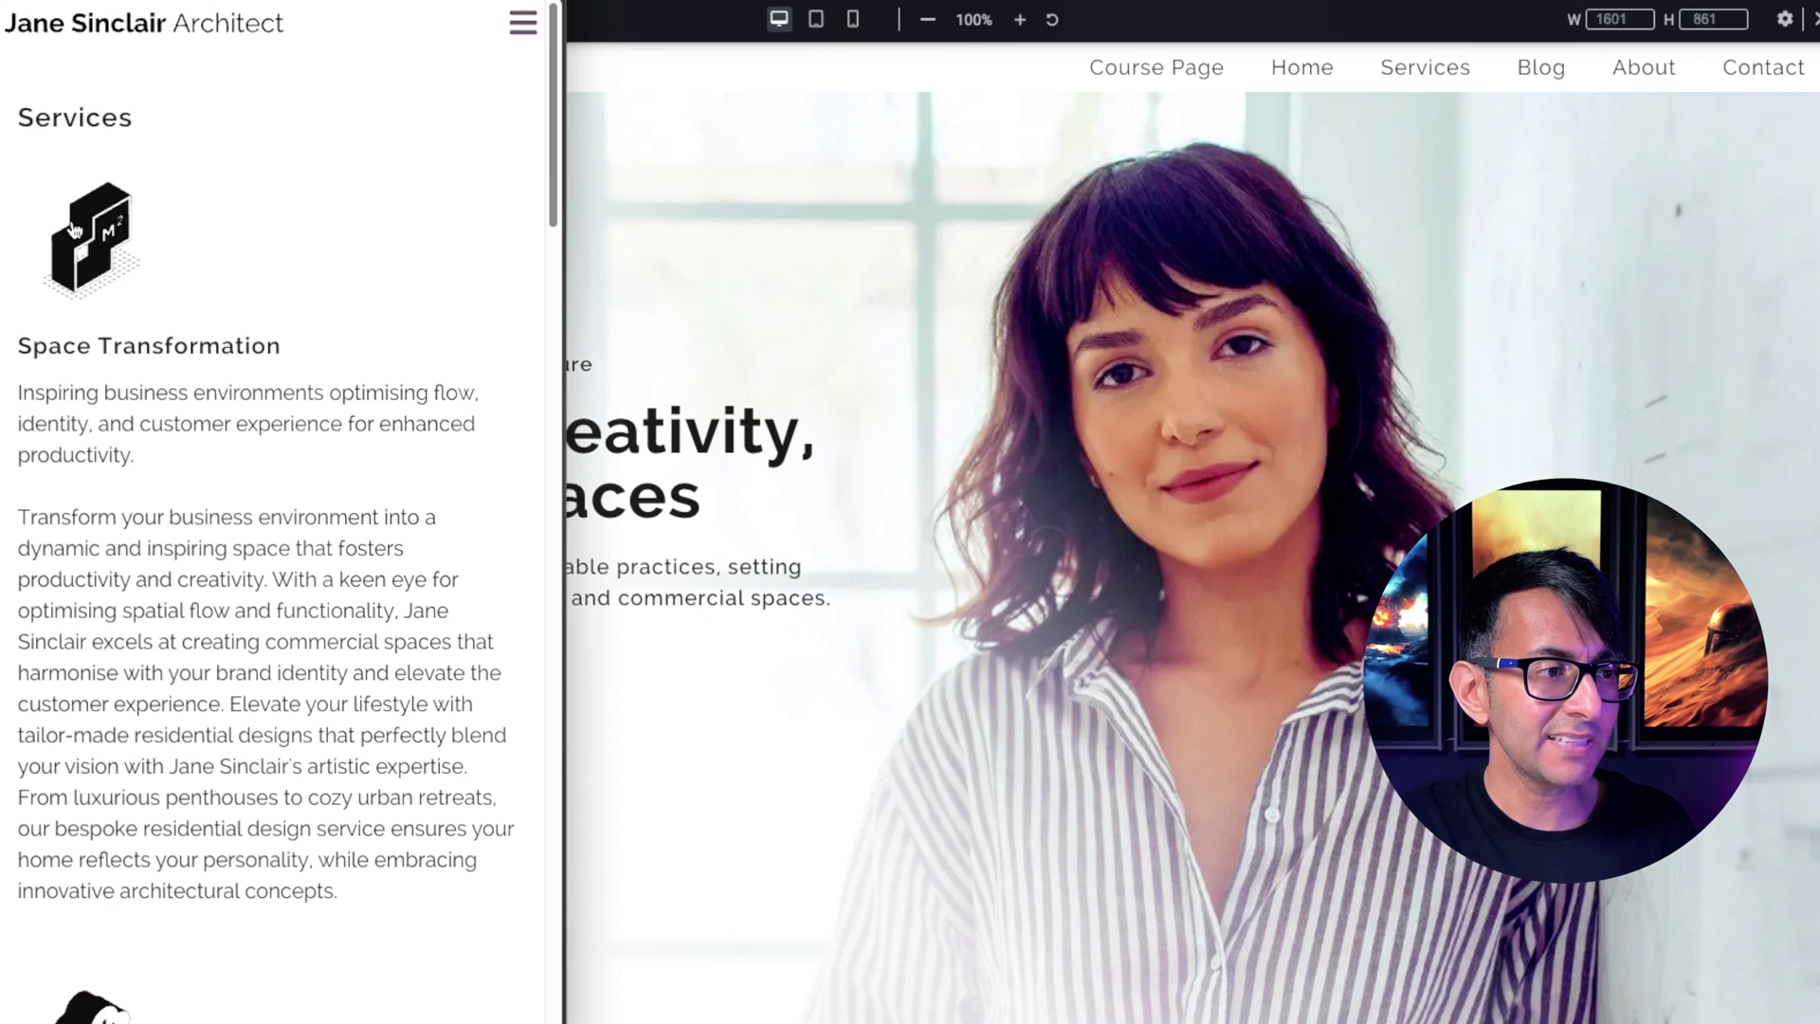
click(520, 24)
click(42, 173)
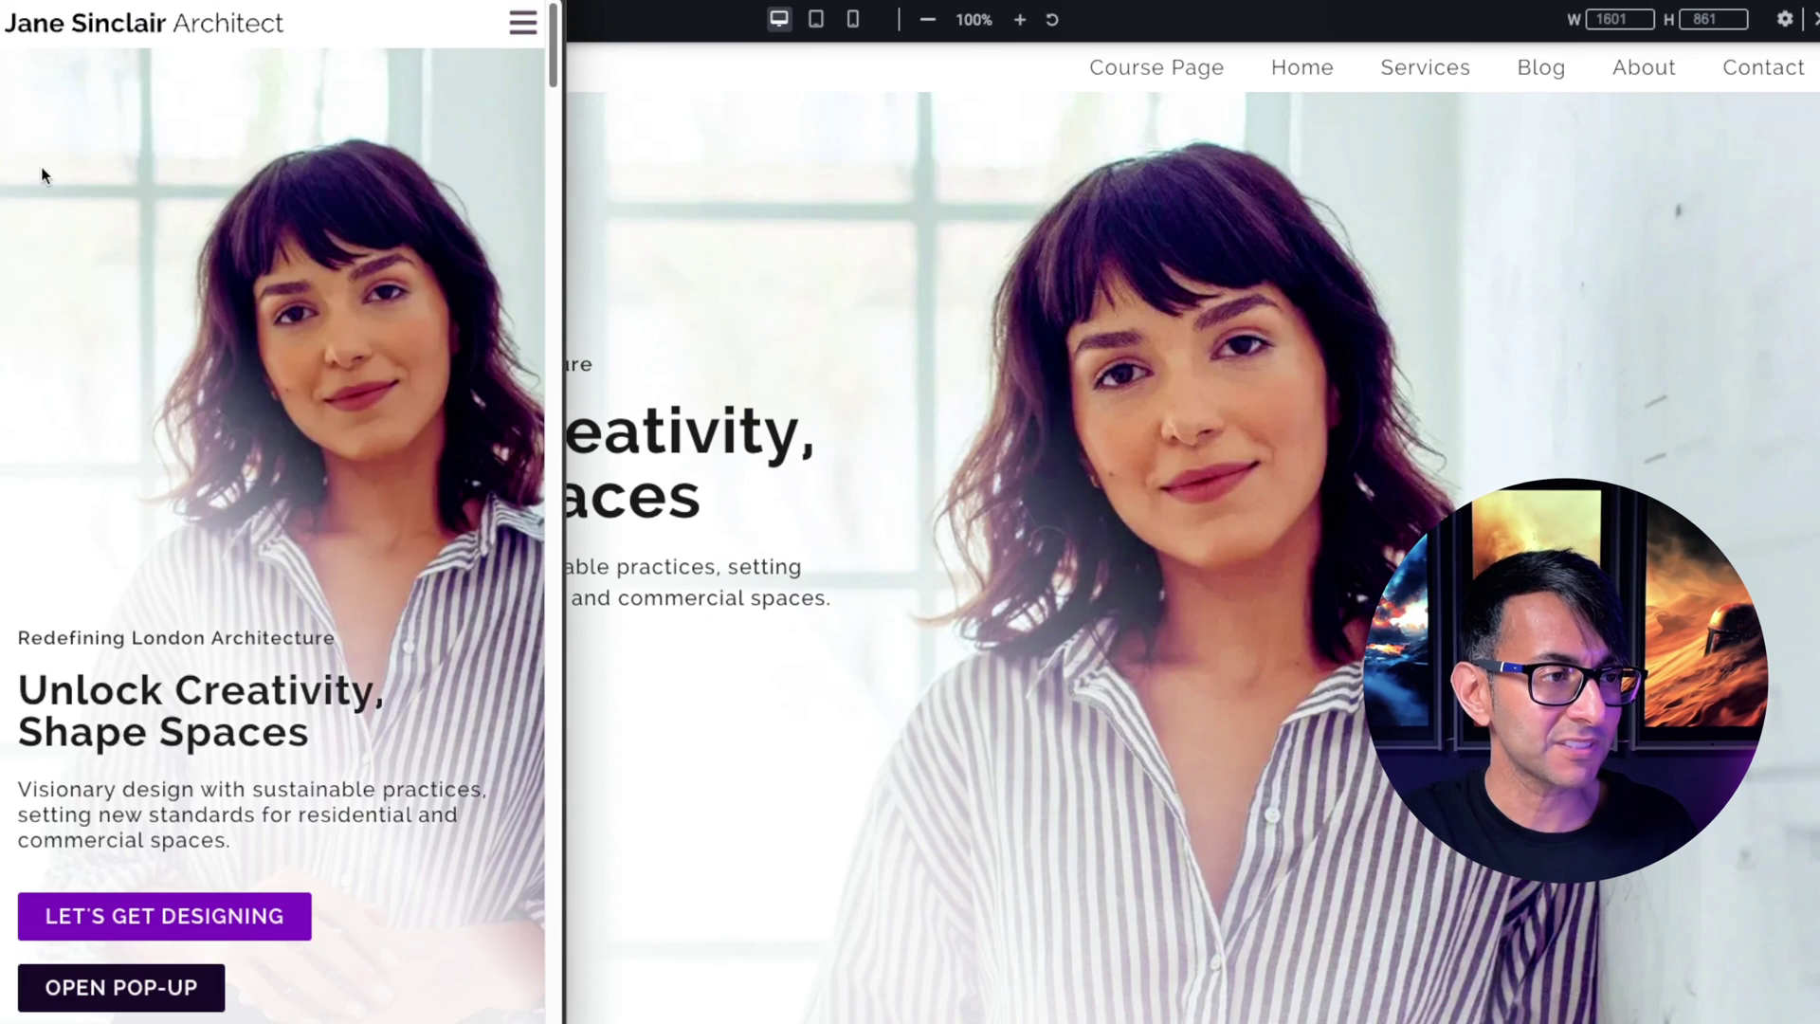
click(521, 22)
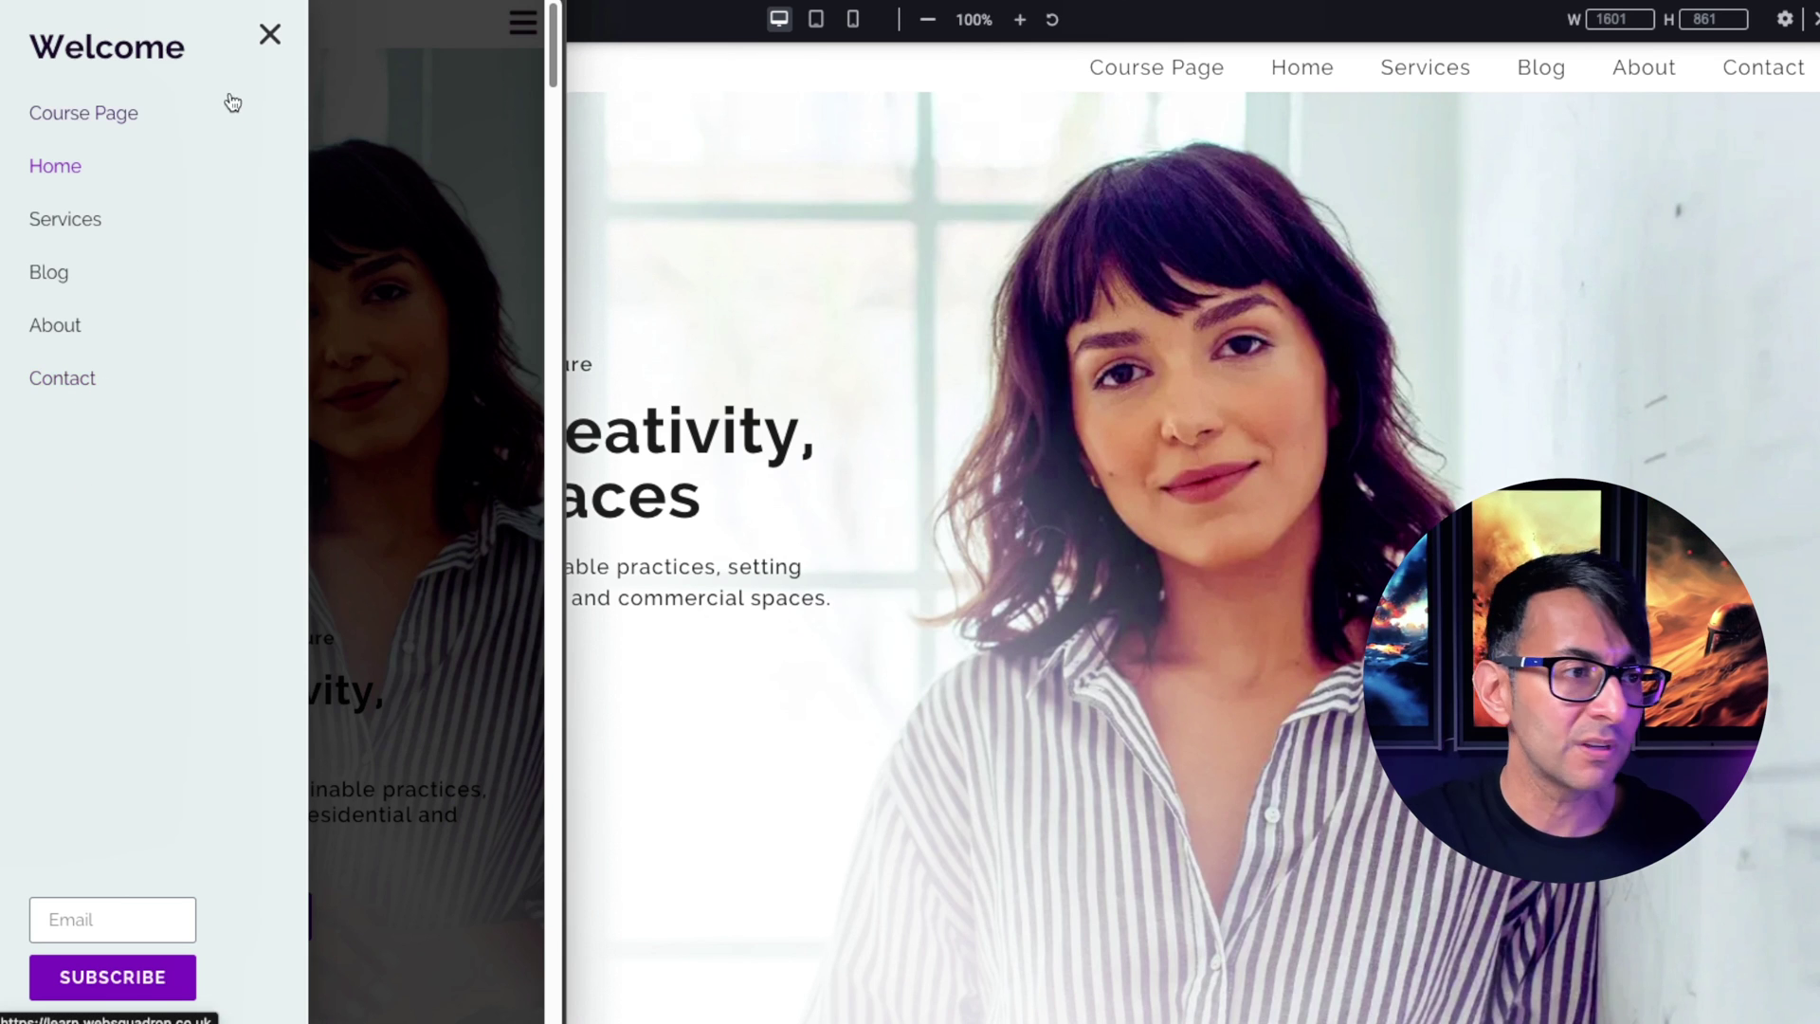
click(271, 37)
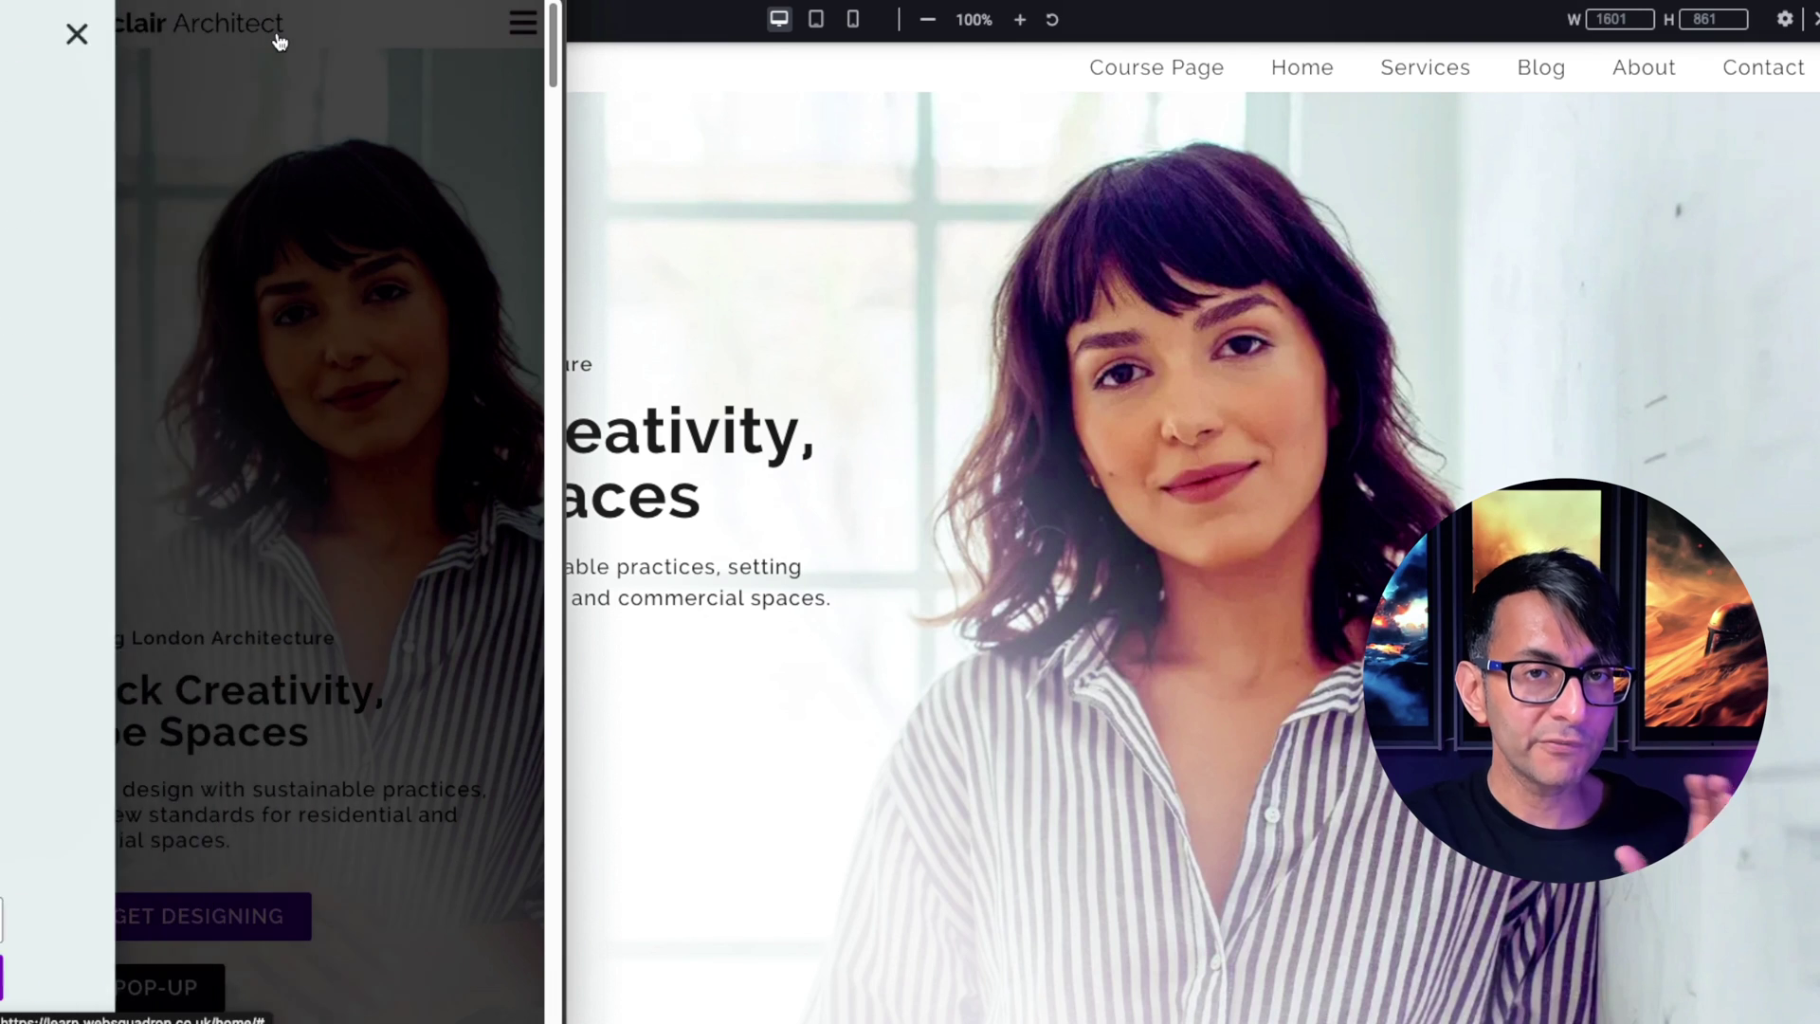